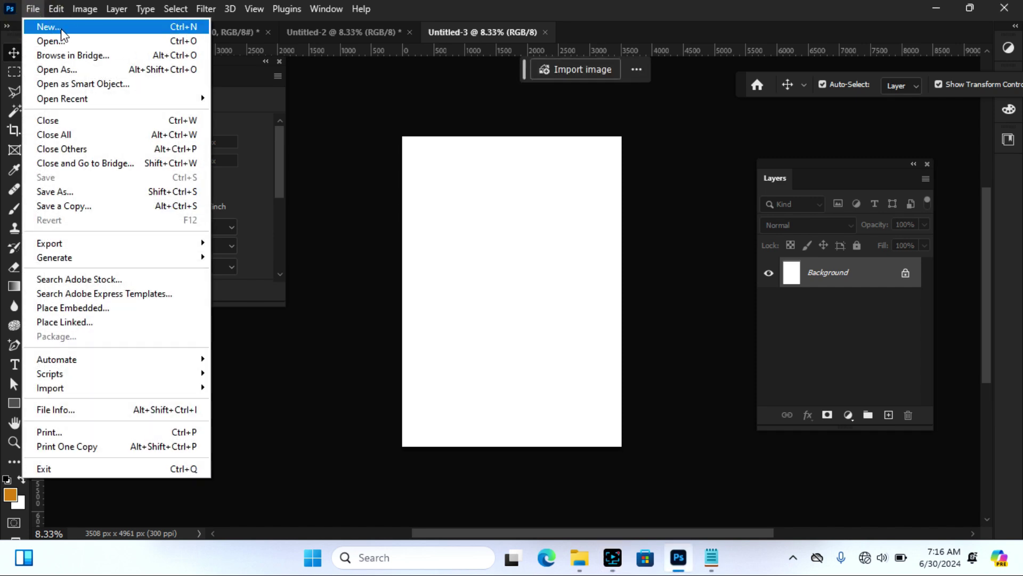
Step: Start a new document measured in inches, with a width of 48 and a height of 72
click(58, 27)
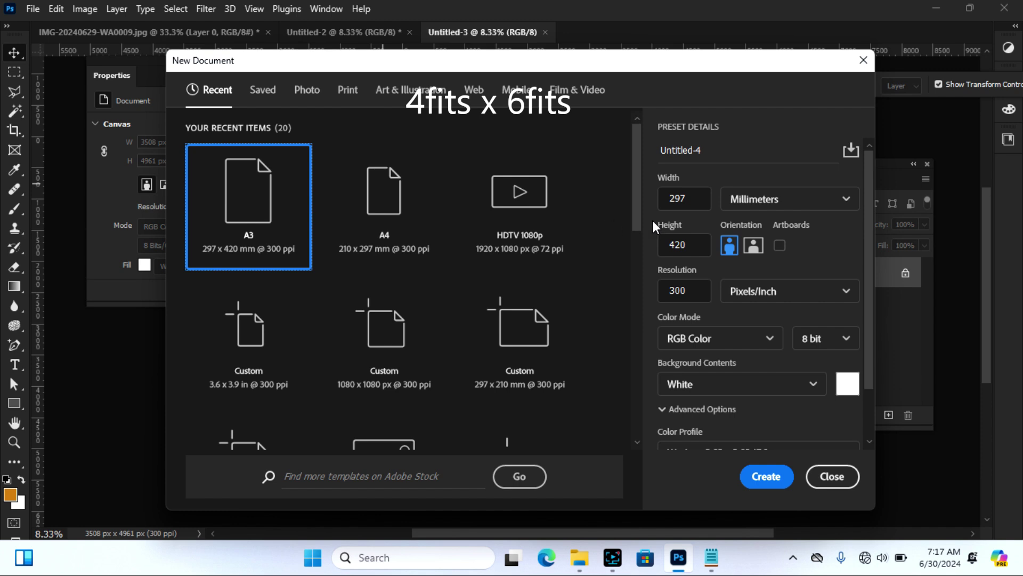
click(781, 201)
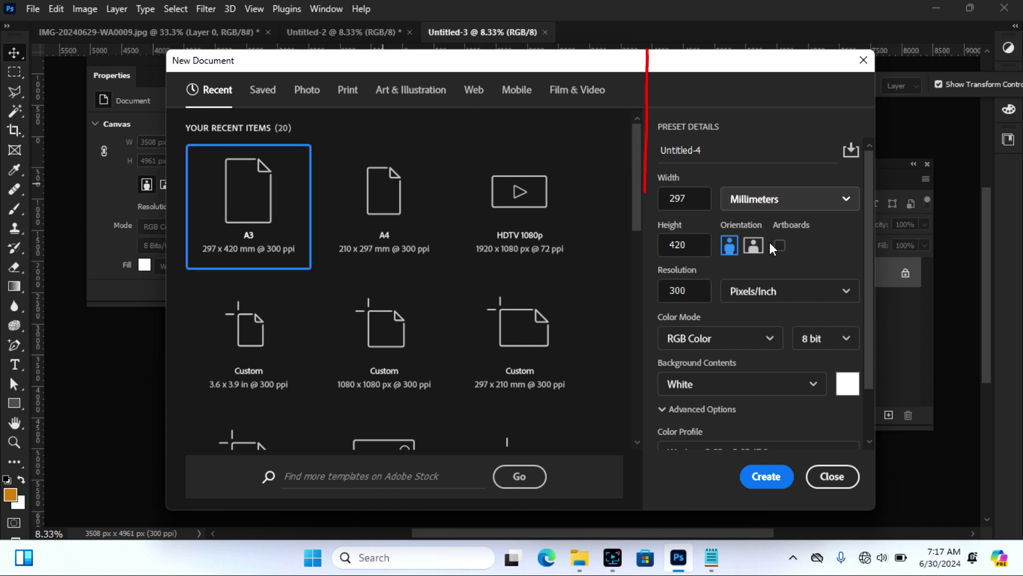
click(829, 191)
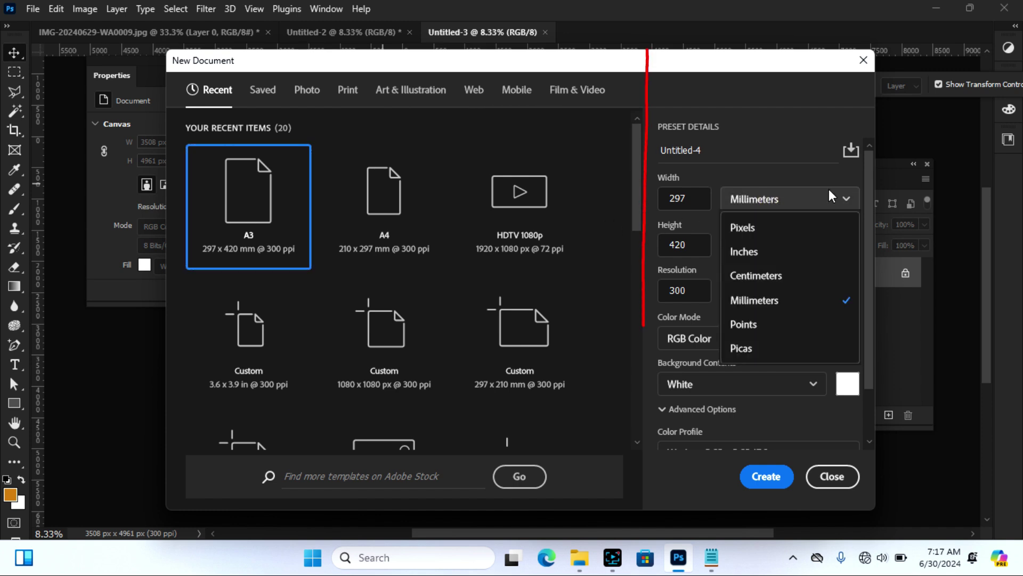
click(739, 255)
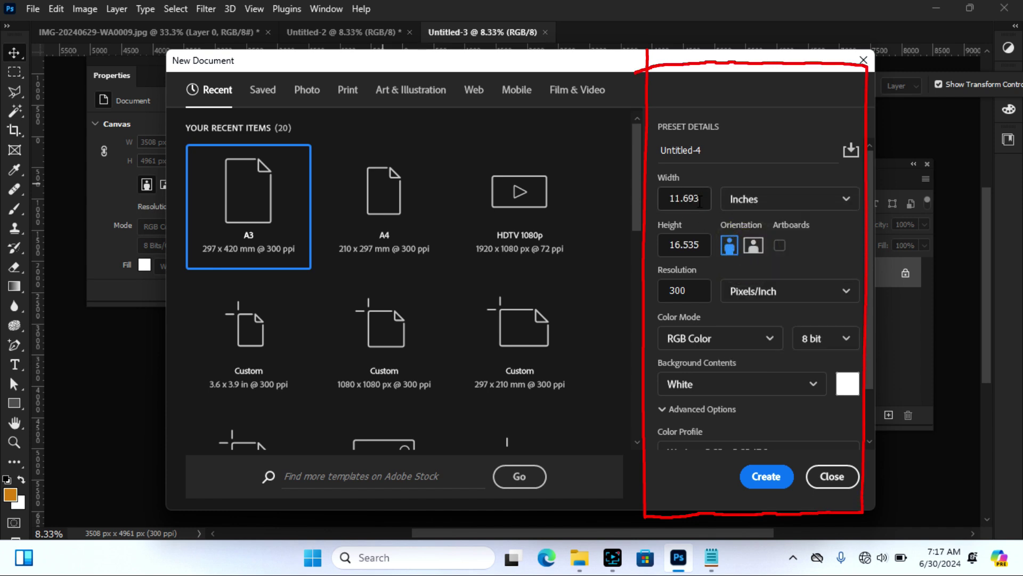
click(703, 198)
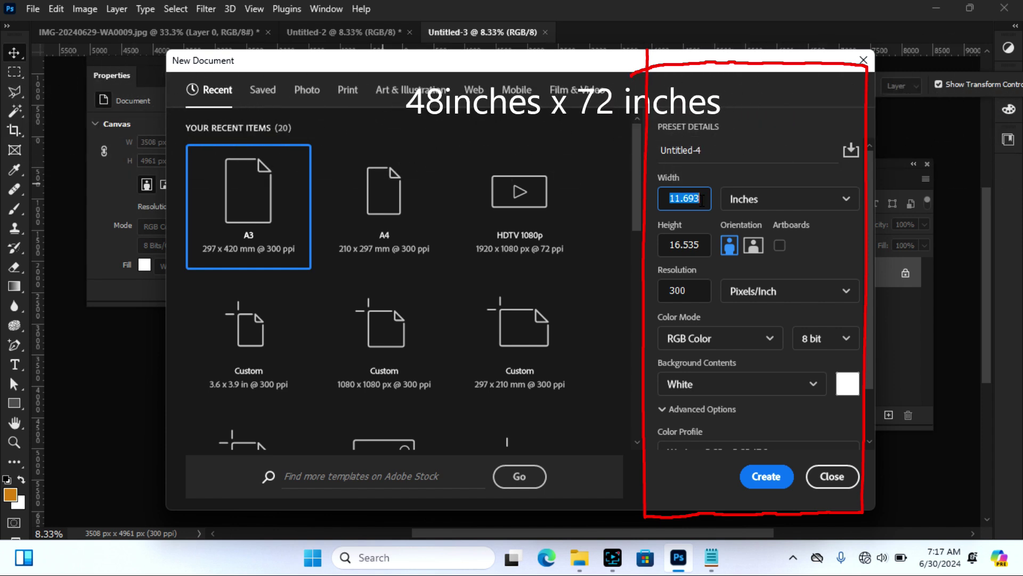
text(48)
drag(702, 245, 663, 244)
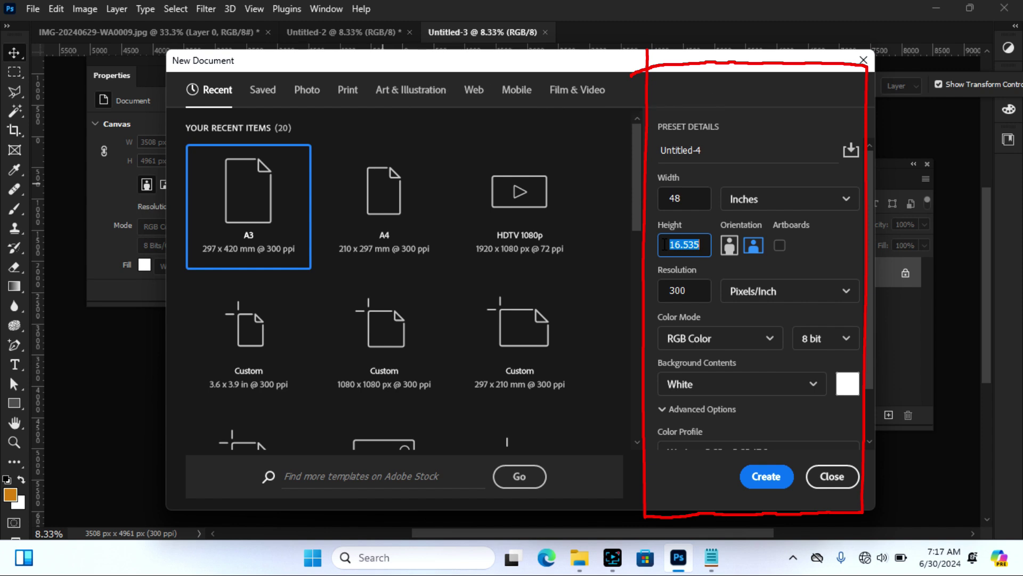
text(72)
Step: Set the new document's resolution to 80 pixels/inch and create it
click(692, 292)
drag(691, 292, 667, 290)
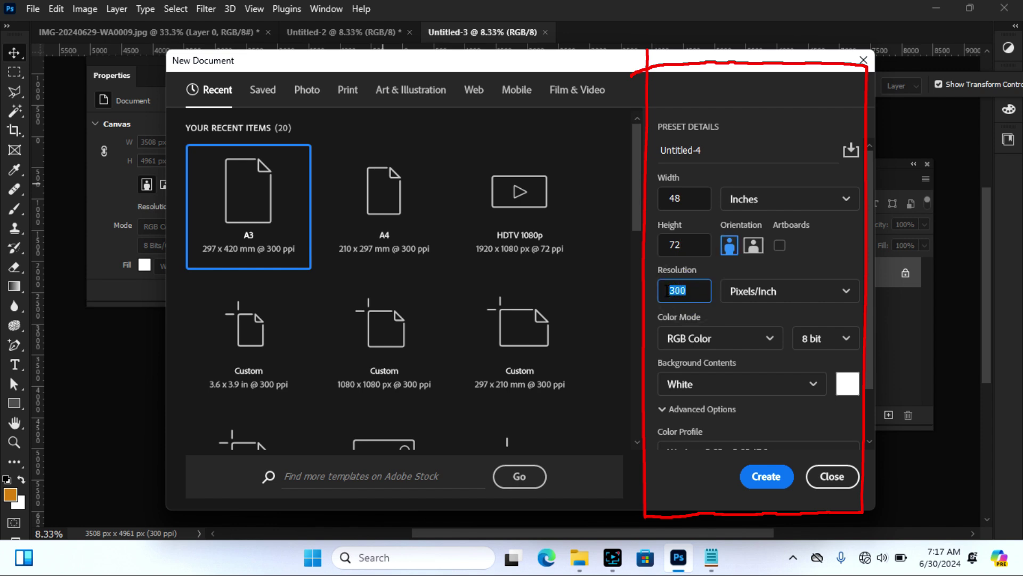
text(80)
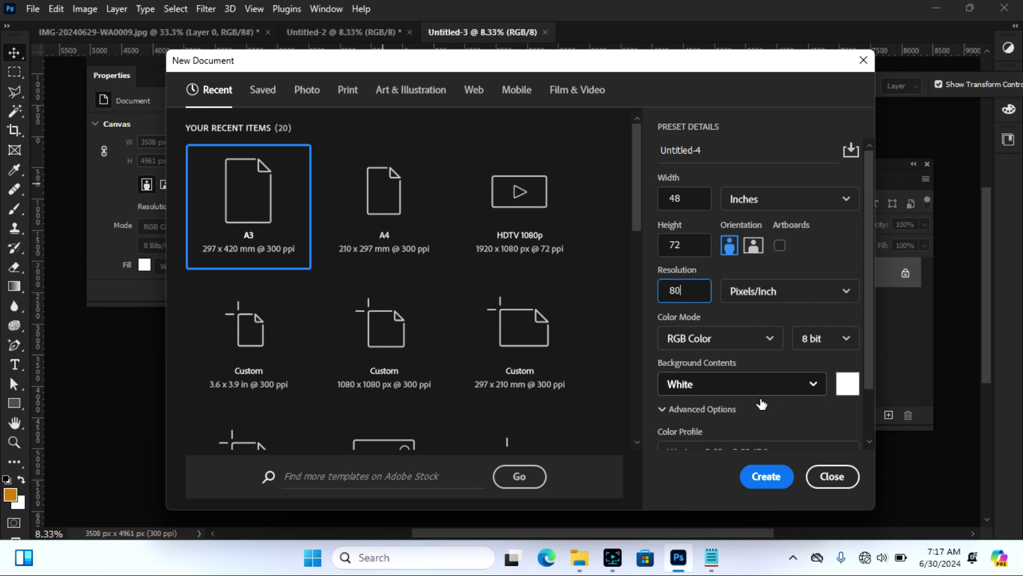
click(762, 480)
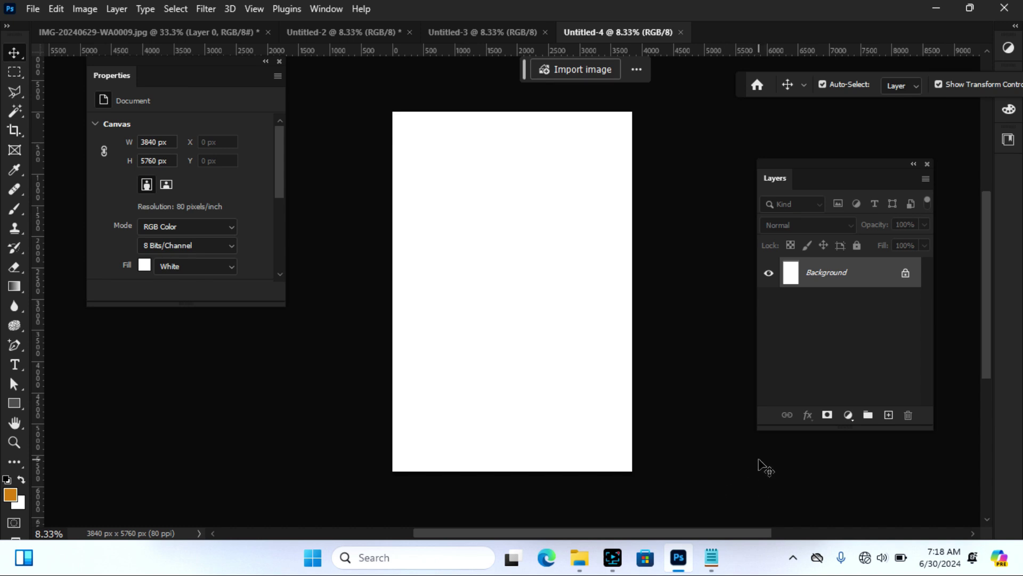
Step: Unlock the background layer and add a near-black Solid Color fill layer (#060402) above it
click(906, 274)
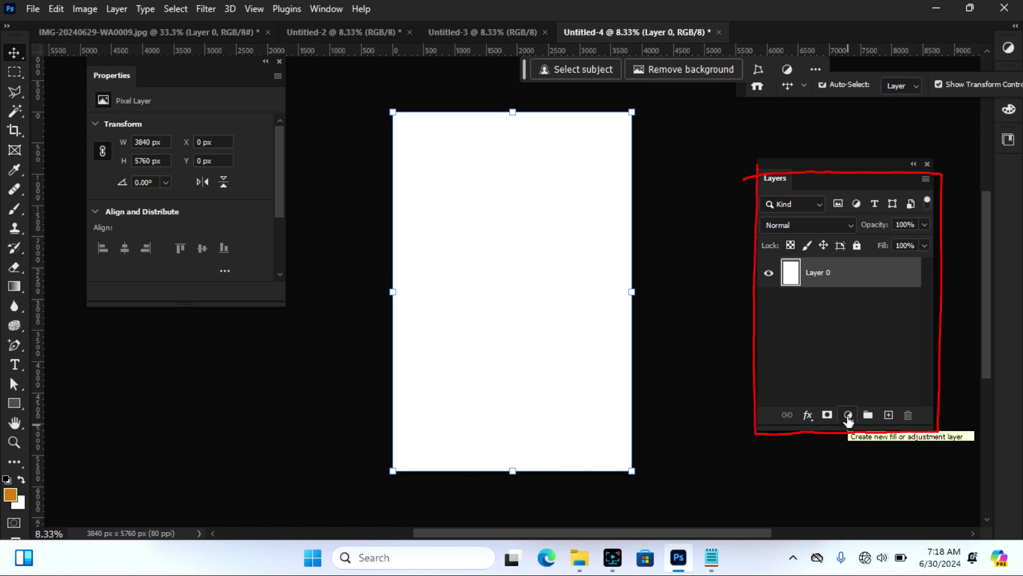
click(848, 416)
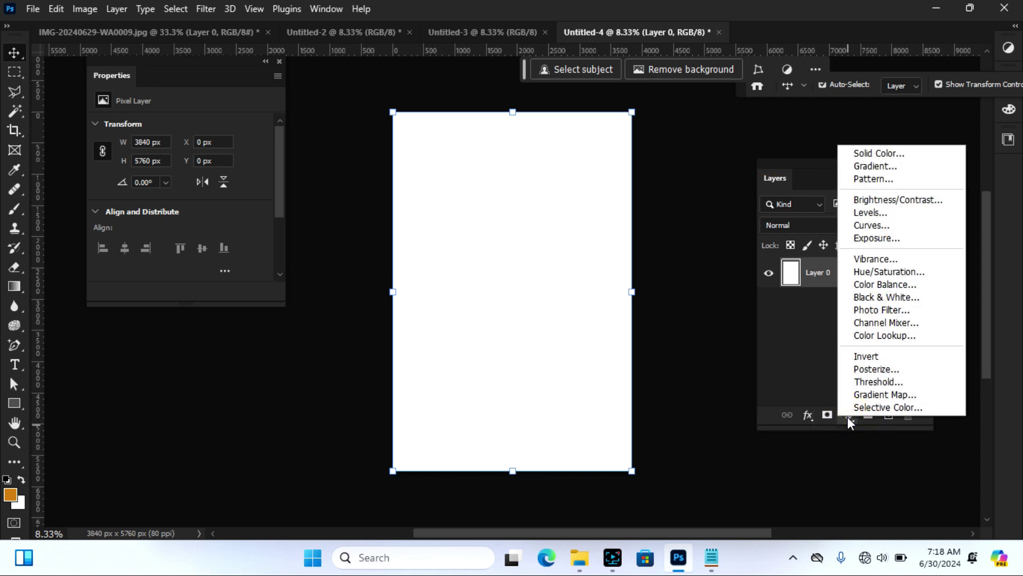
click(871, 153)
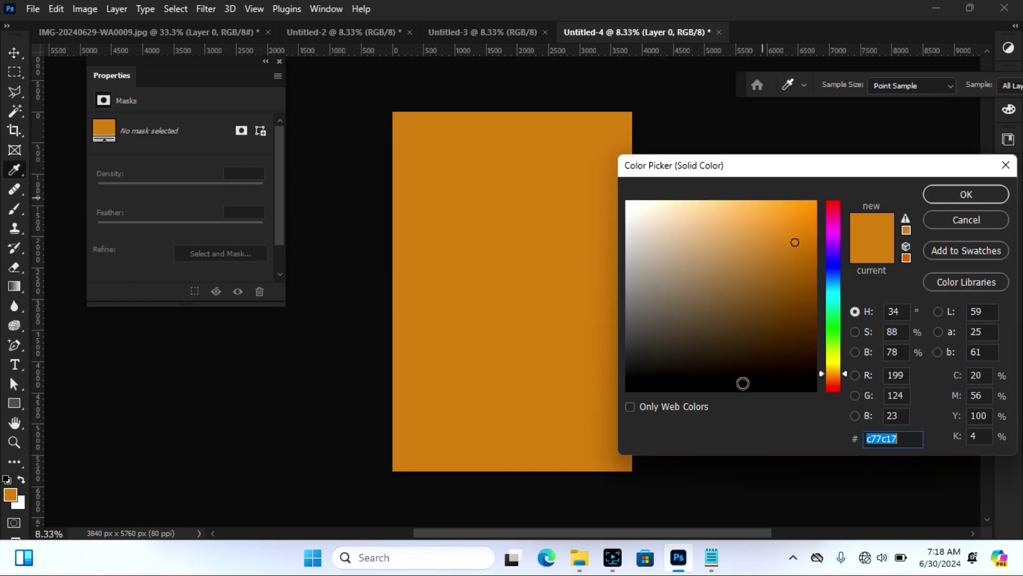
click(742, 389)
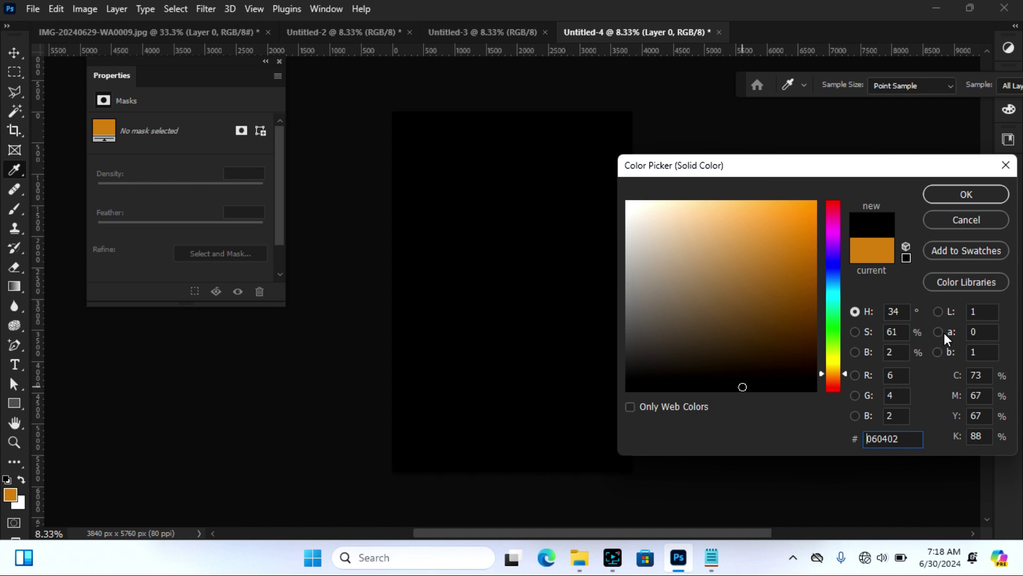
click(967, 195)
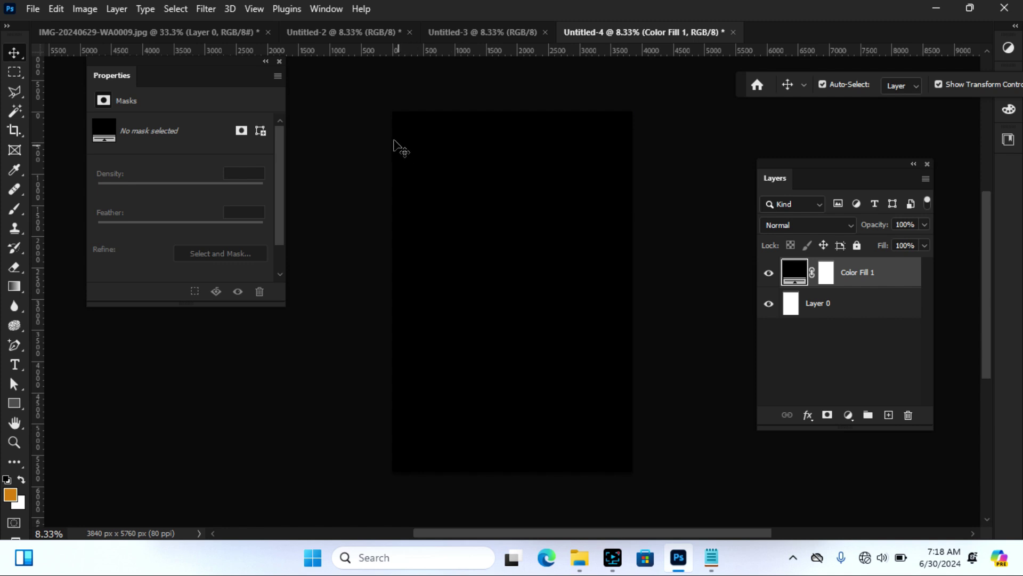
Step: Copy the grunge texture layer pngegg(65) from Untitled-2 into the Untitled-4 document
click(353, 27)
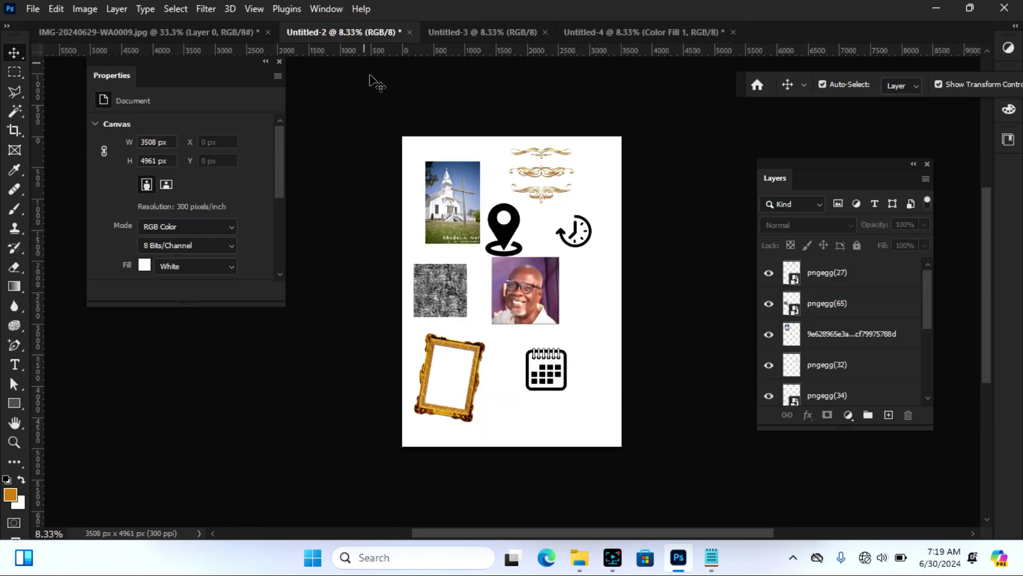
click(446, 304)
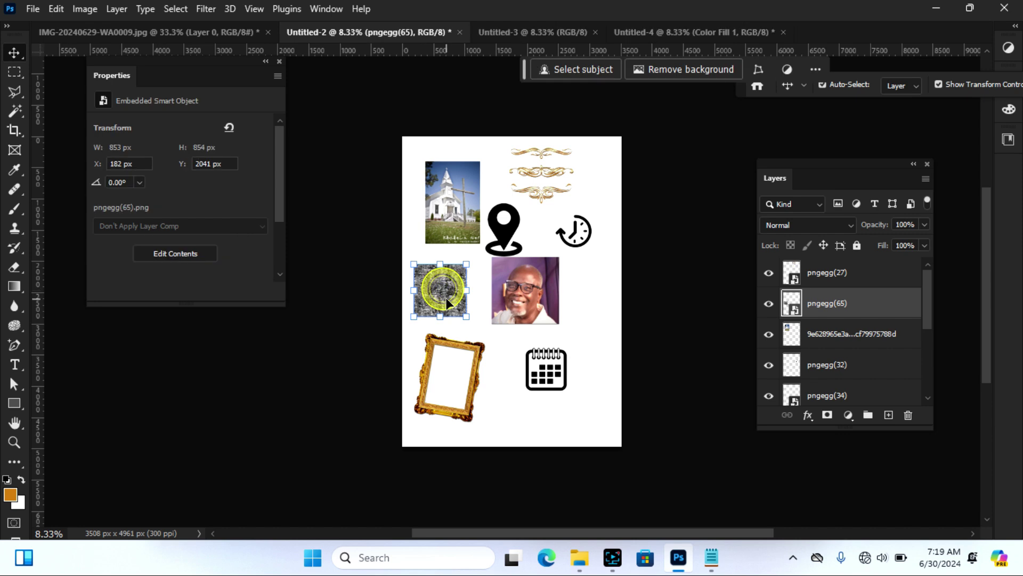
drag(450, 308, 499, 285)
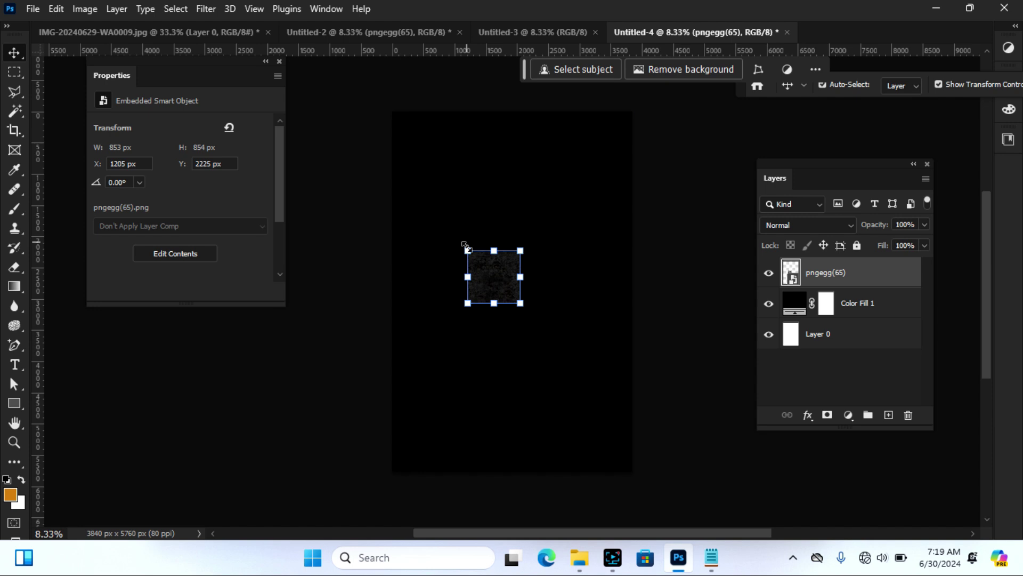
Step: Enlarge the grunge texture to about 4093 × 4094 px, spanning the canvas width, and move the tool options bar fully into view
drag(468, 251, 418, 170)
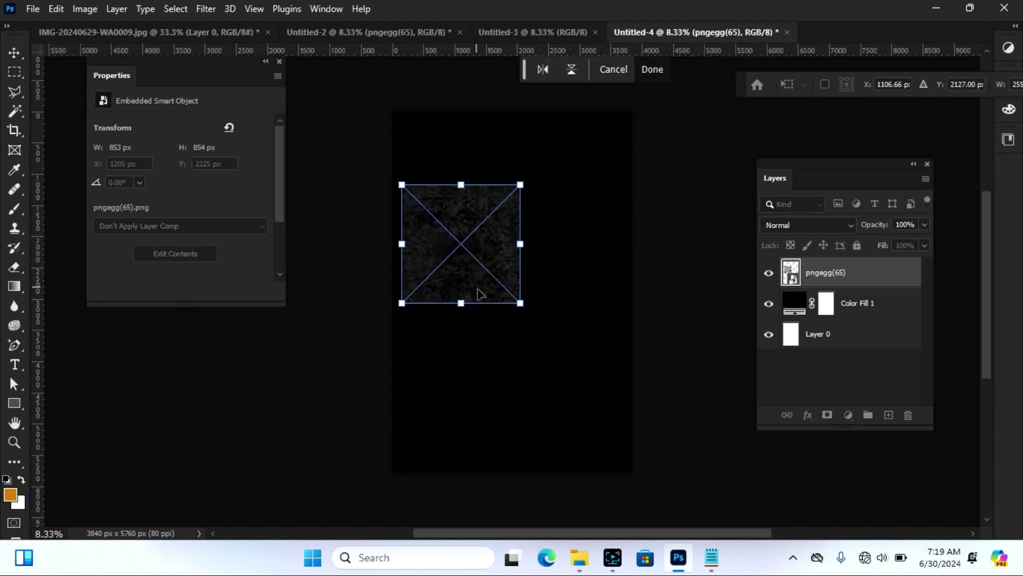
drag(520, 303, 633, 416)
drag(403, 184, 378, 160)
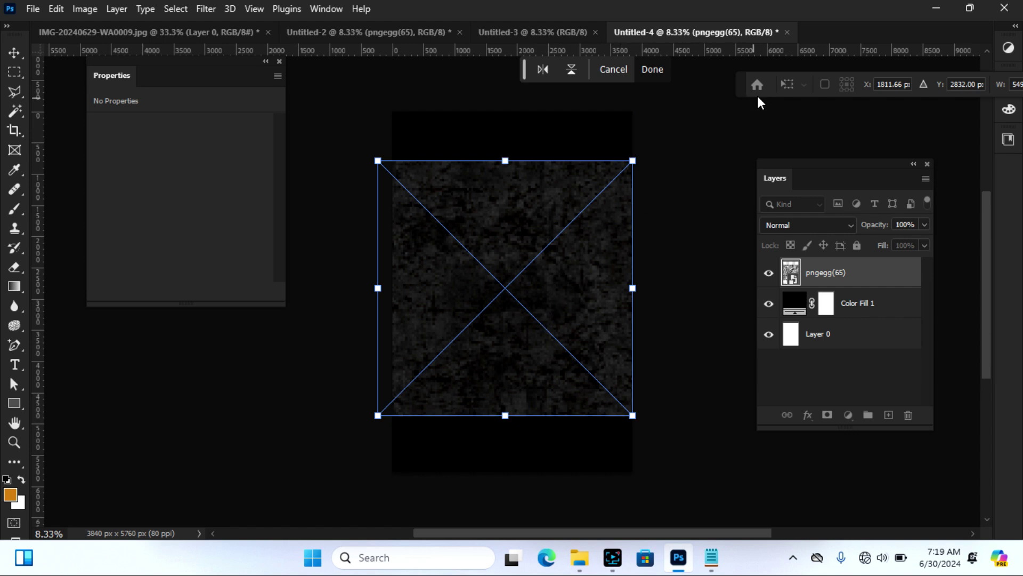
drag(746, 84, 325, 86)
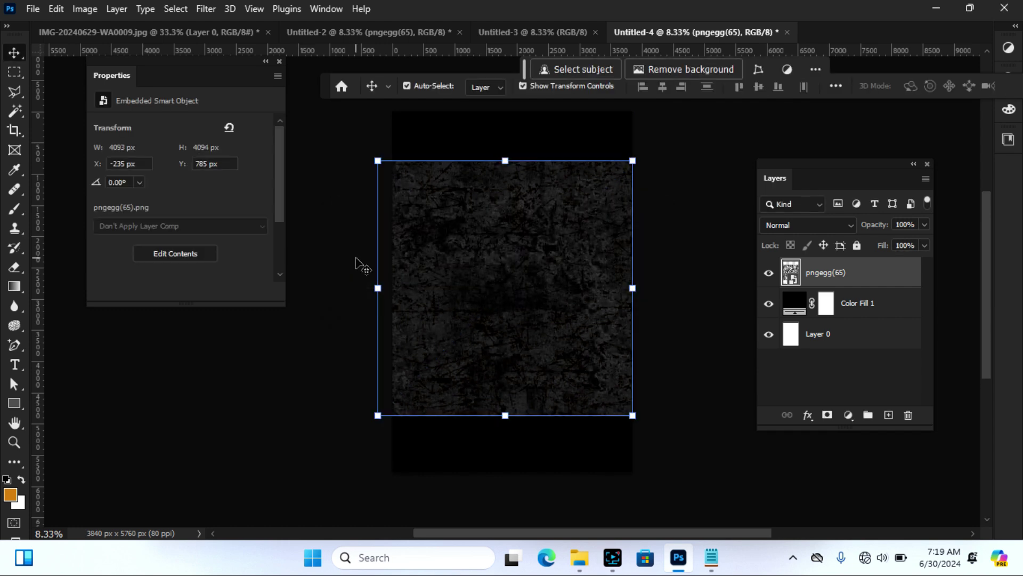
Step: Rasterize the pngegg(65) texture layer and move it up to the canvas's upper edge
right_click(827, 277)
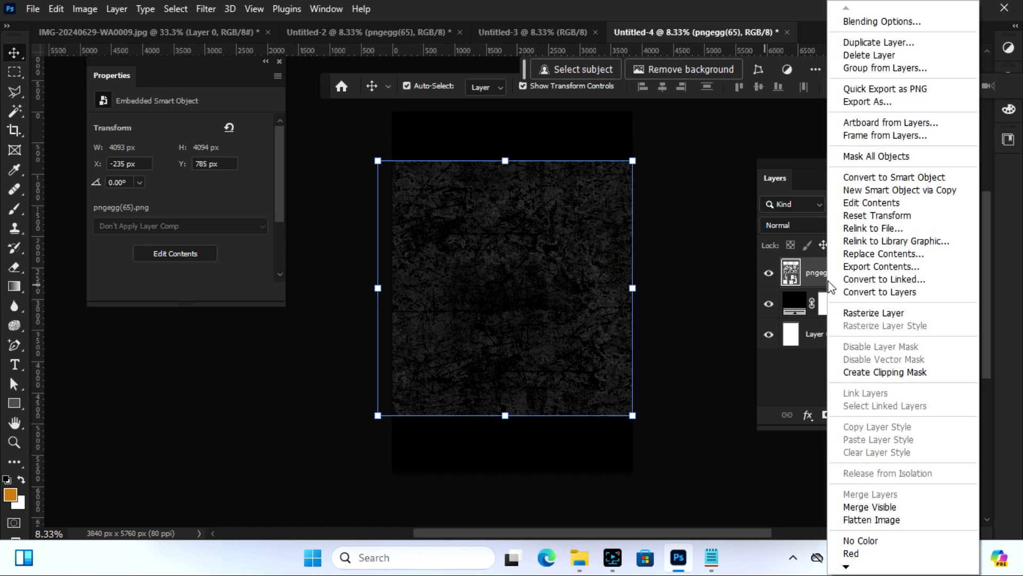
click(861, 314)
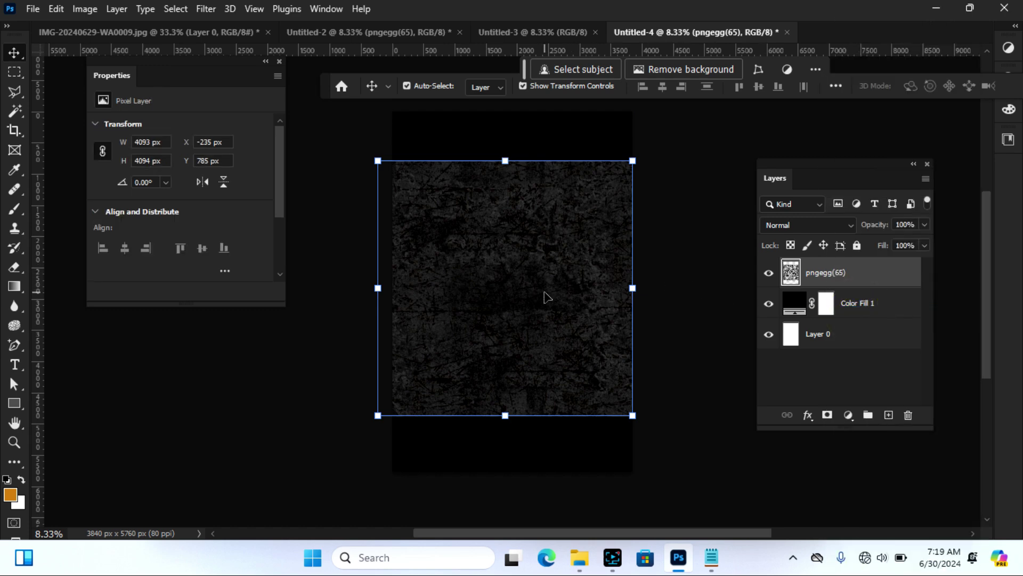
drag(546, 297, 553, 251)
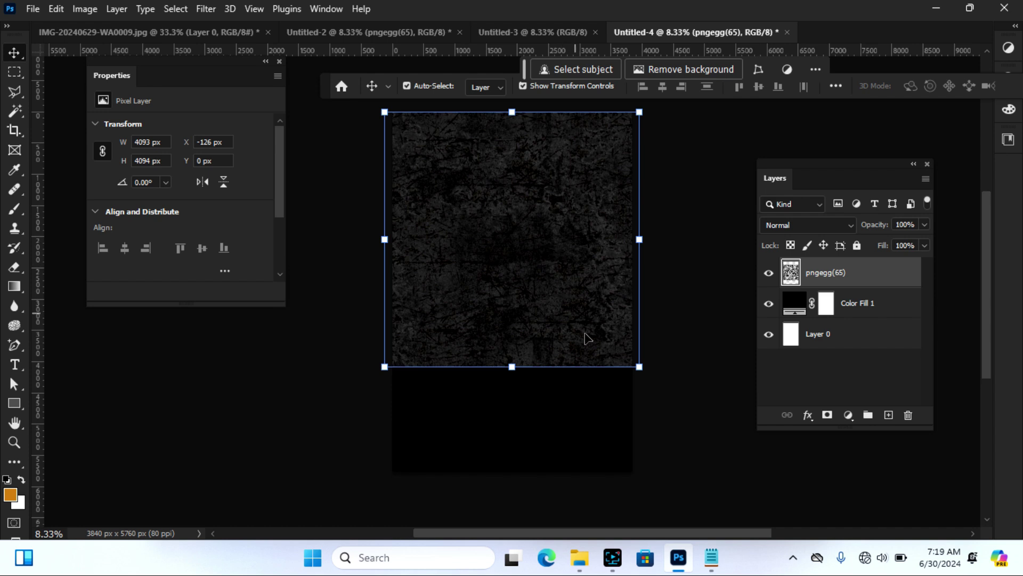
Step: Scale the texture proportionally to about 140.9% so it covers the full canvas height
click(638, 367)
drag(638, 368, 716, 498)
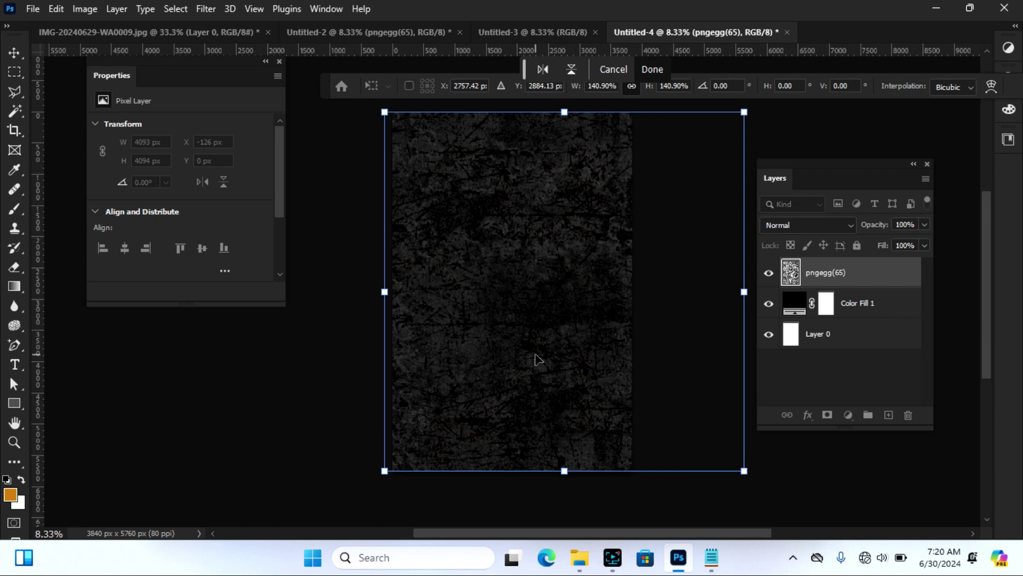
key(Return)
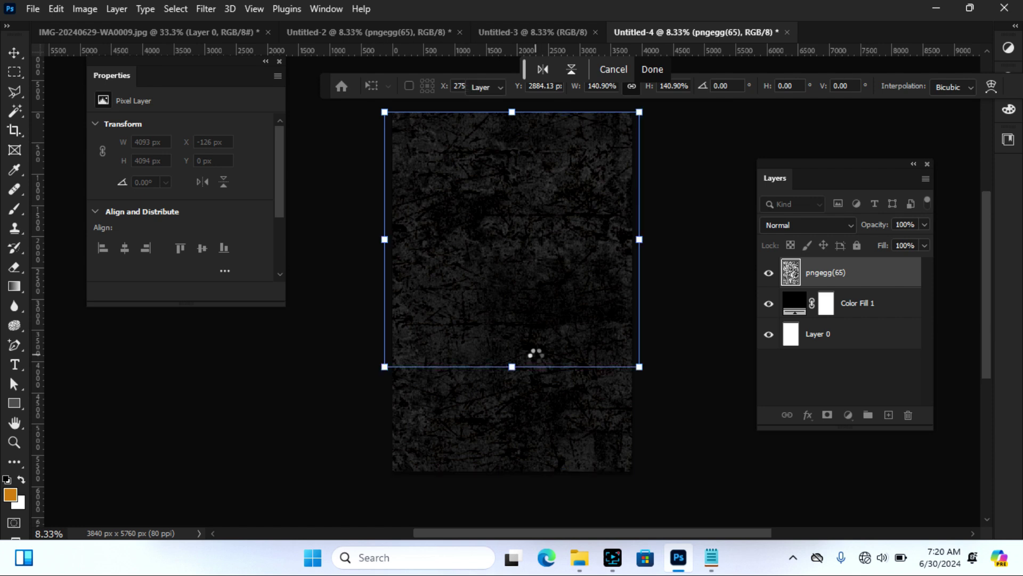
click(326, 332)
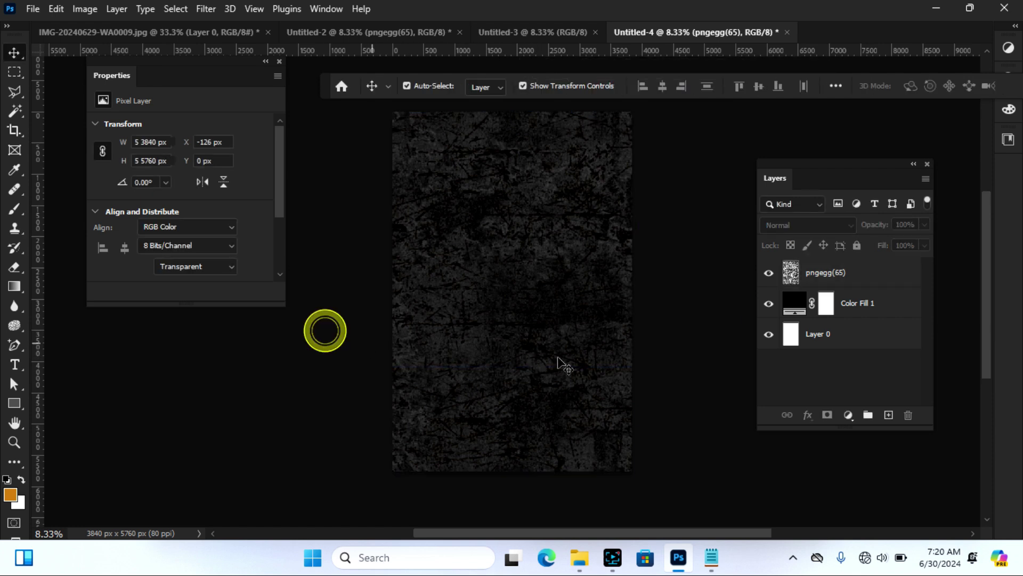
Step: Set the texture layer's blend mode to Lighter Color and lower its opacity to 36%
click(568, 342)
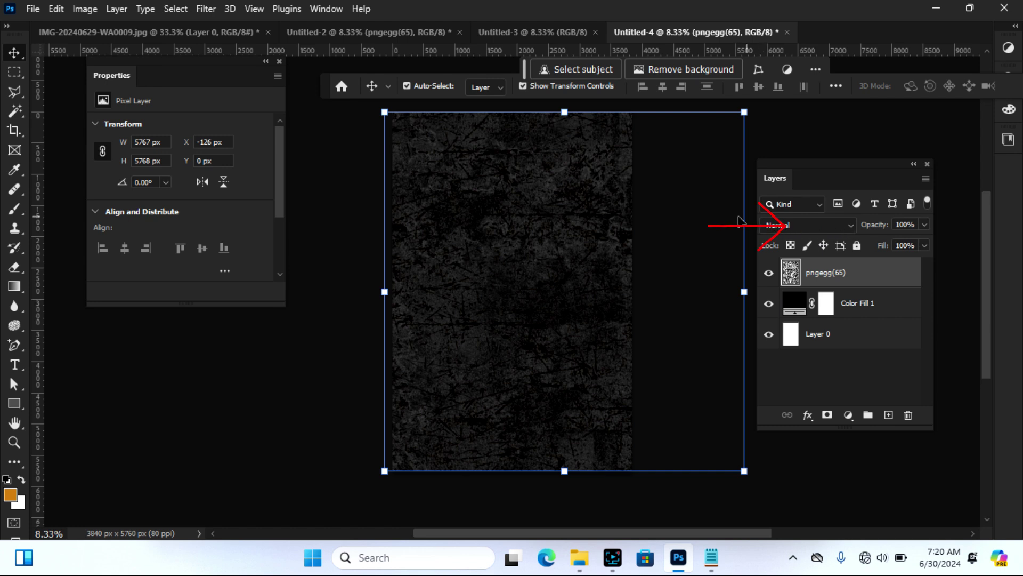
click(851, 224)
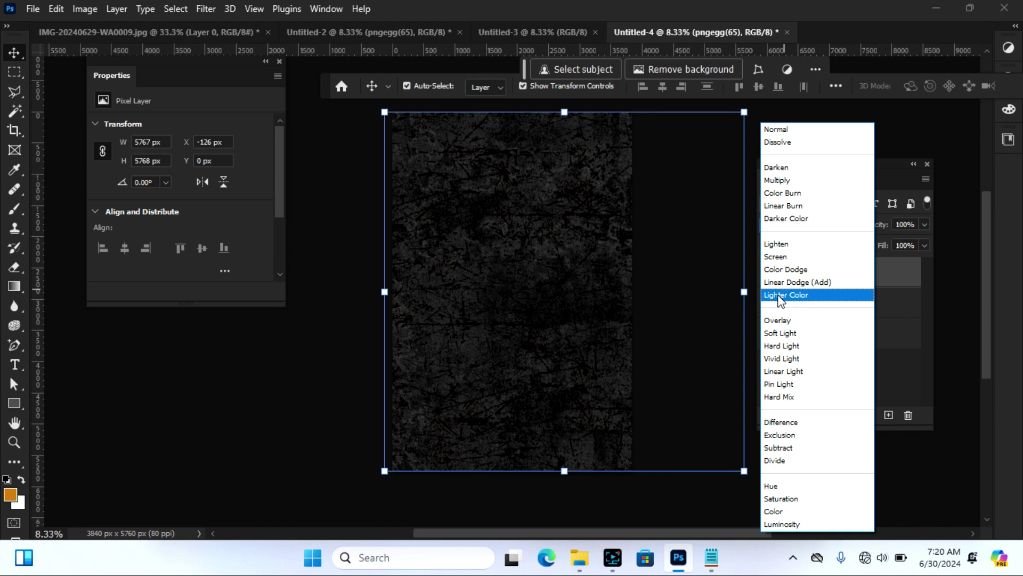
click(794, 294)
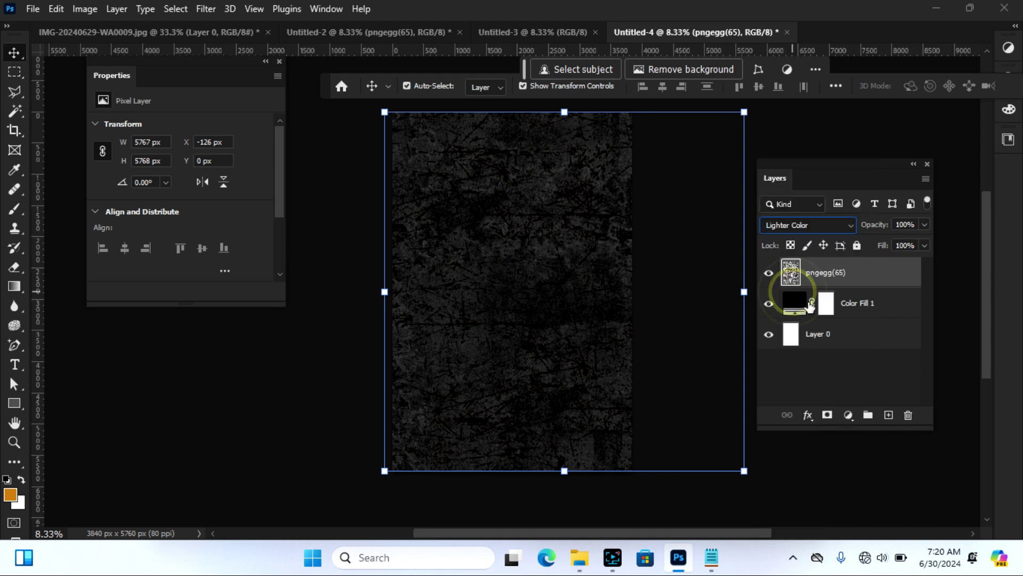
drag(926, 225, 901, 243)
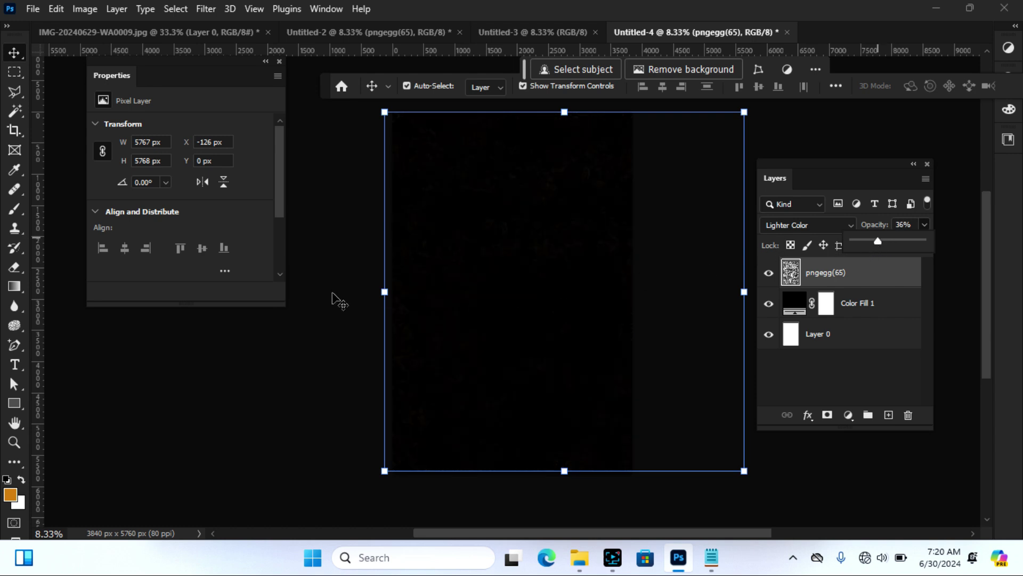
click(328, 268)
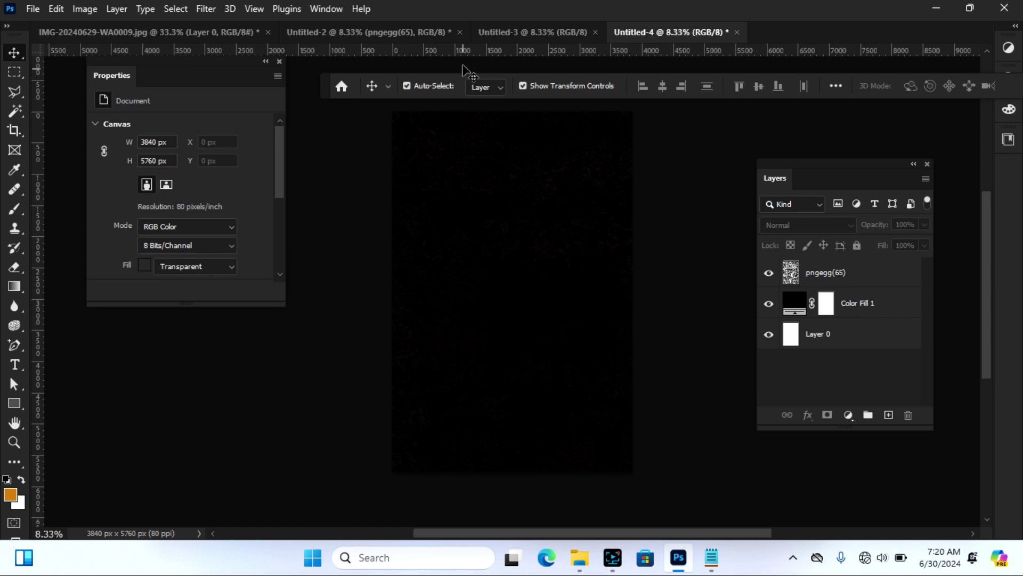
Step: Copy the church photo from Untitled-2 onto the middle of the Untitled-4 canvas
click(373, 35)
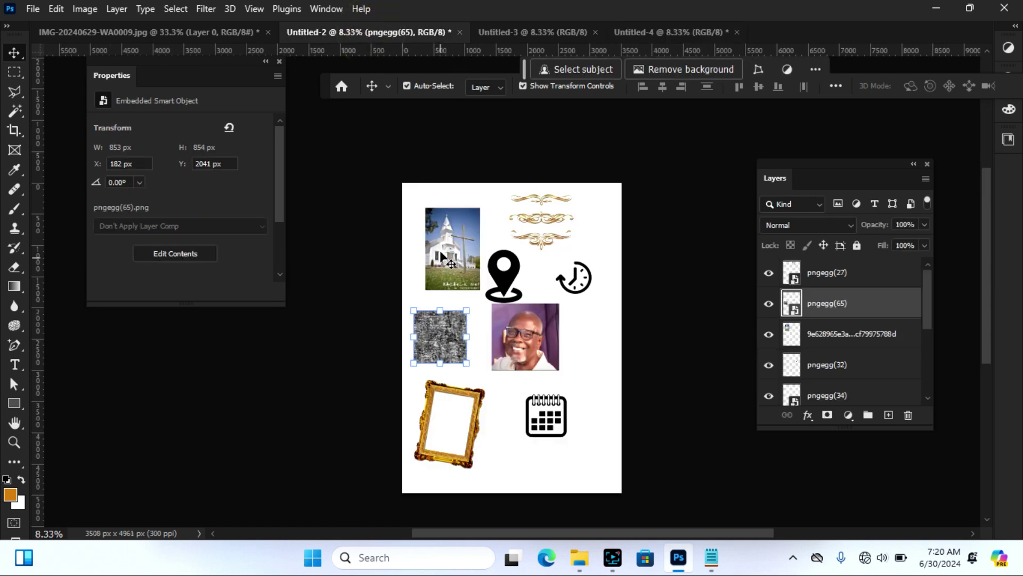
click(445, 265)
drag(456, 249, 763, 30)
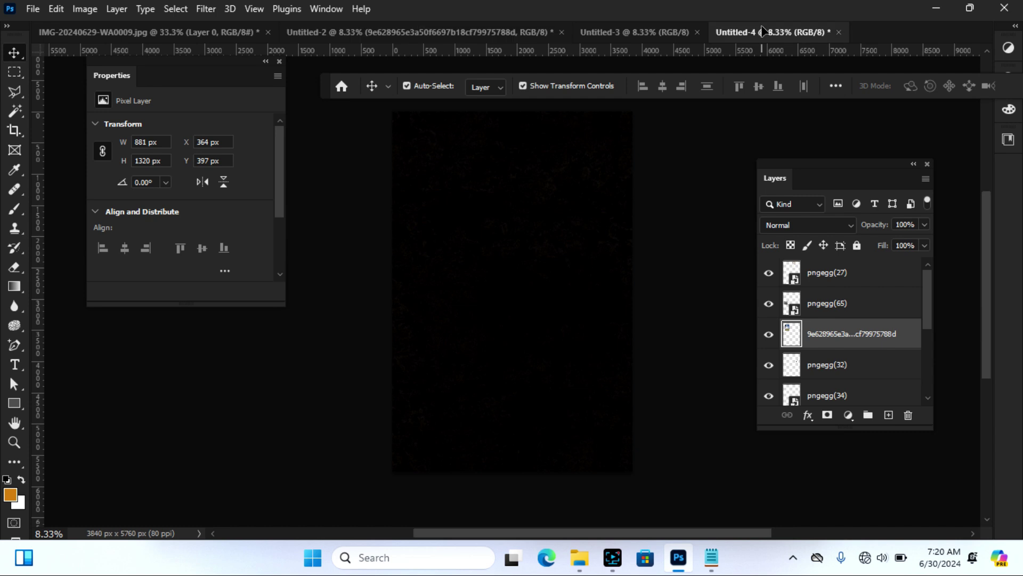
drag(532, 283, 528, 285)
Step: Scale the church photo proportionally to about 259.8% on the canvas and apply the transform
drag(499, 242, 435, 158)
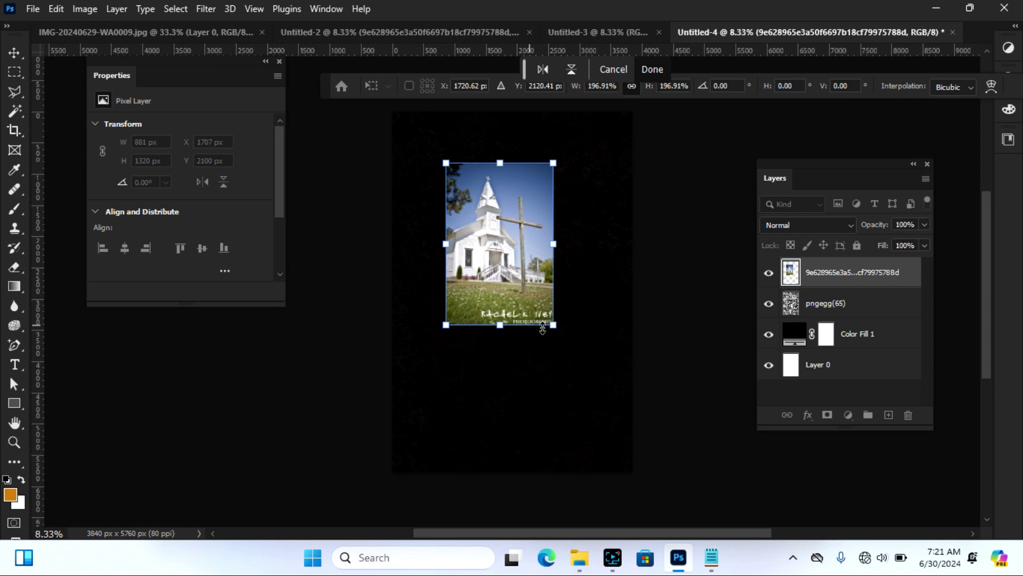
drag(553, 325, 588, 376)
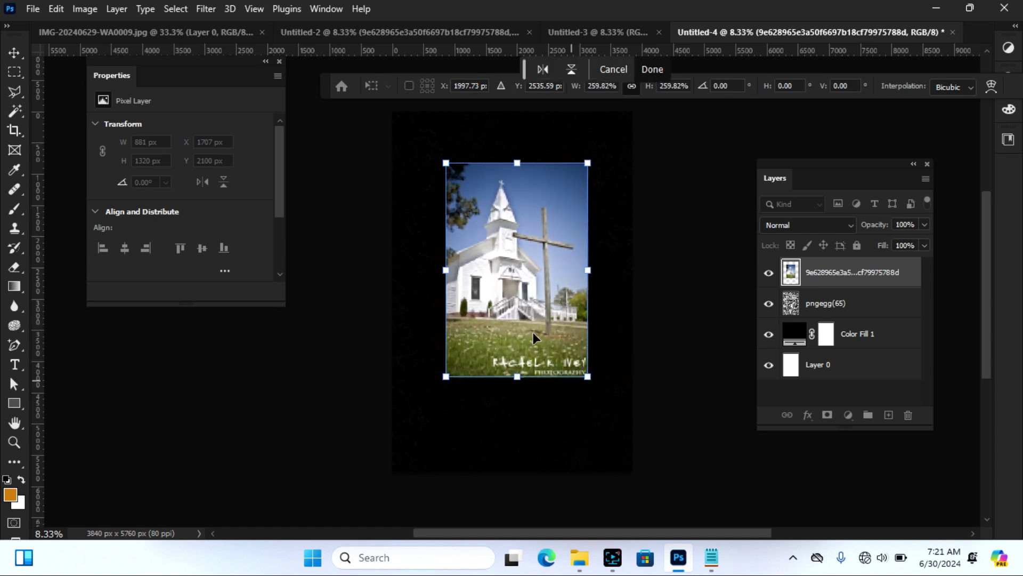
click(18, 53)
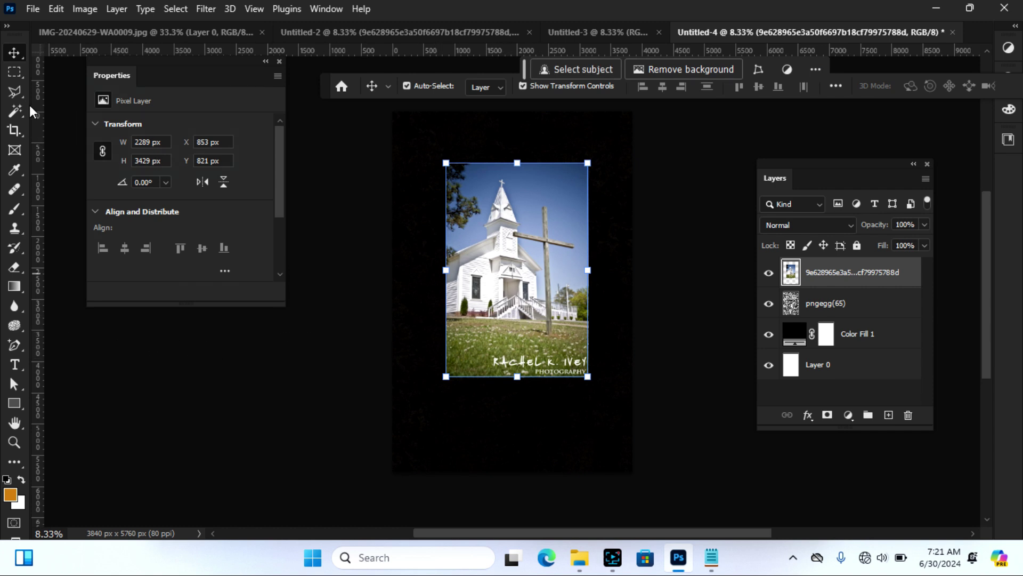
Step: Delete the watermarked grass strip along the church photo's lower edge, deselect, and move the photo to about X 637 px, Y 1061 px
click(14, 73)
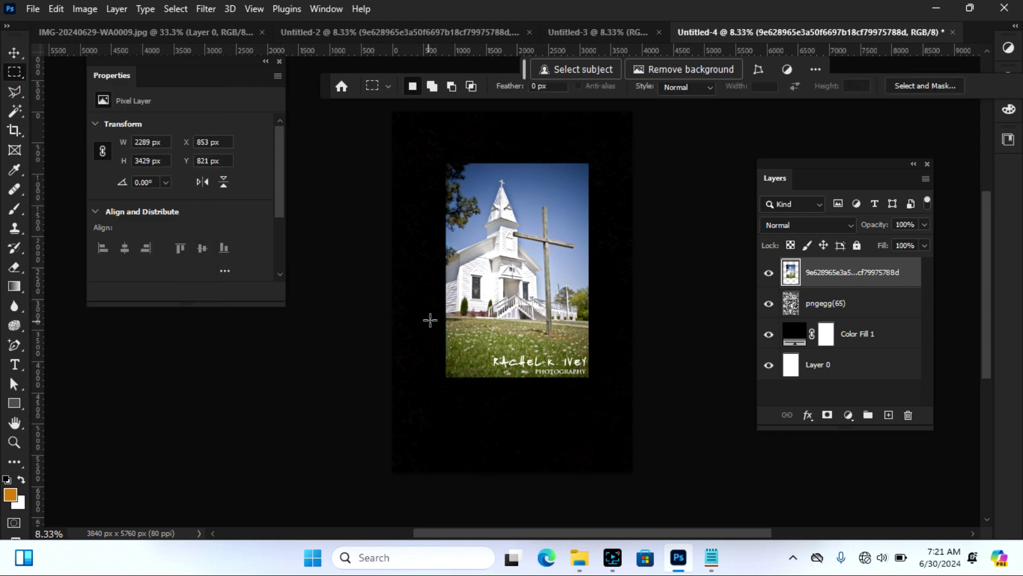
drag(426, 331, 607, 388)
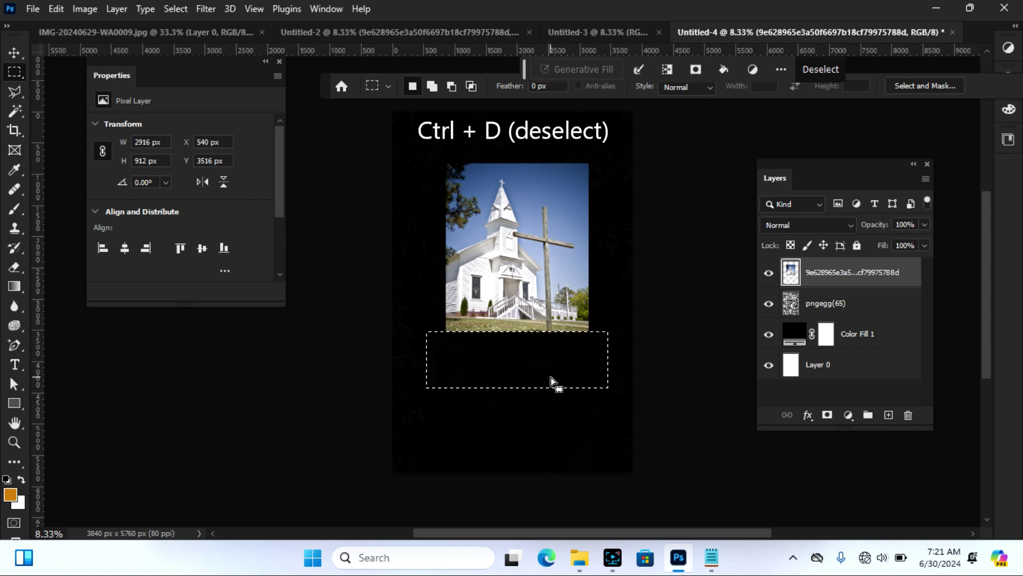
key(ctrl+d)
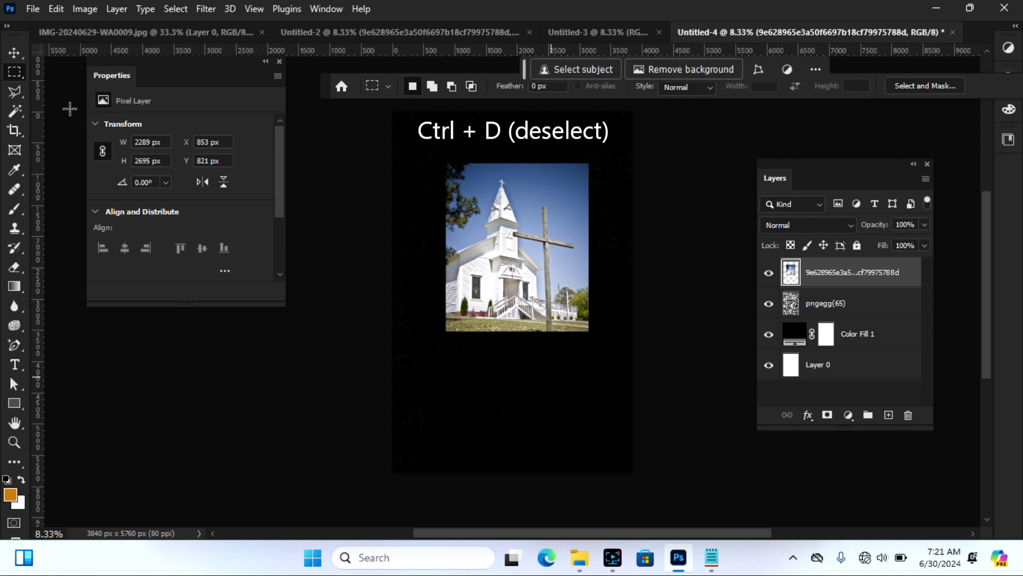
click(13, 52)
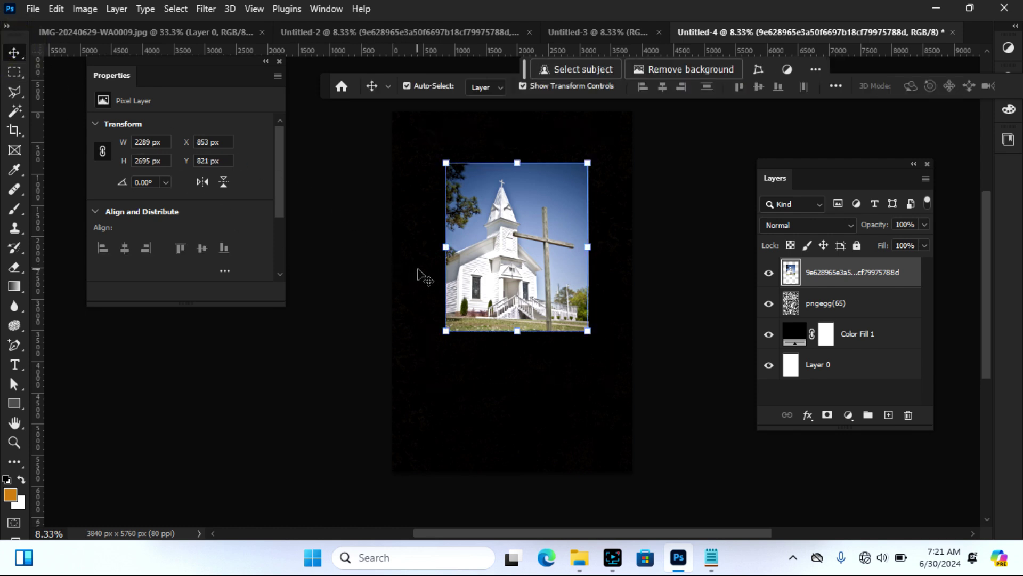
drag(476, 262, 462, 277)
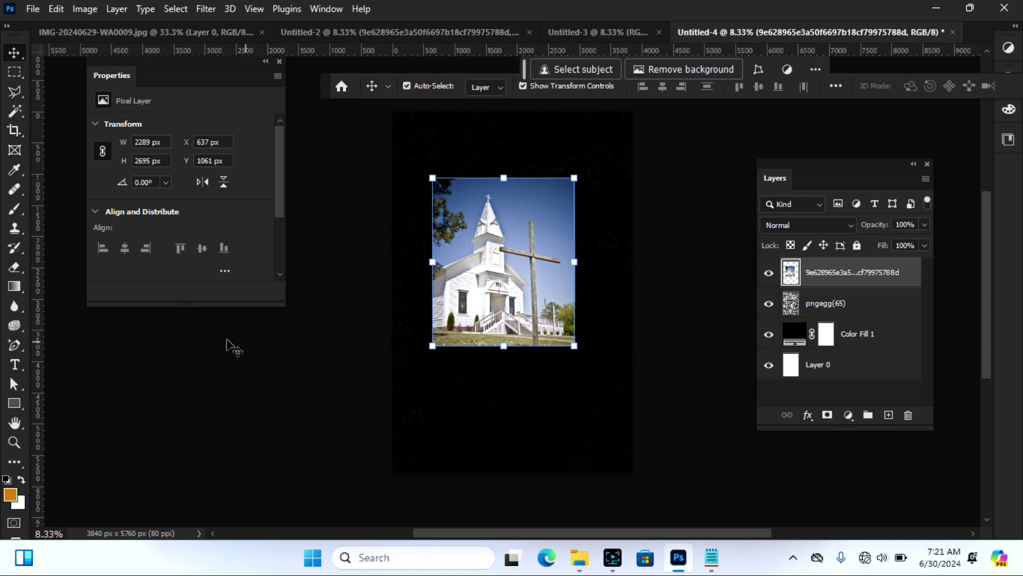
Step: Fade out all edges of the church photo using a soft 1700 px Eraser at 92% opacity and 76% flow
click(15, 268)
click(109, 267)
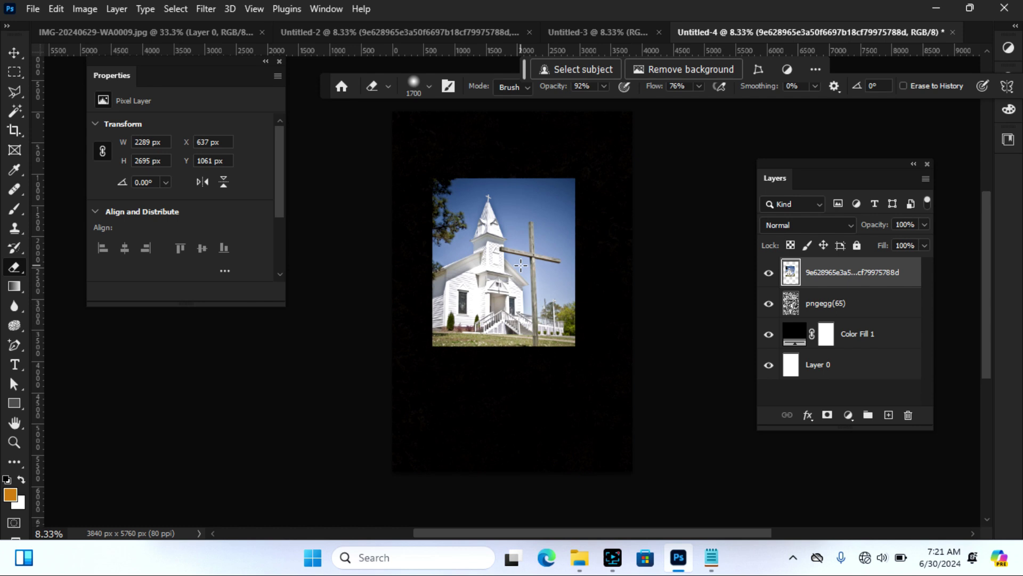
mouse_move(421, 166)
mouse_down()
mouse_move(460, 151)
mouse_move(523, 150)
mouse_move(582, 166)
mouse_move(599, 195)
mouse_move(597, 166)
mouse_move(617, 266)
mouse_move(594, 344)
mouse_move(568, 367)
mouse_move(410, 365)
mouse_move(554, 379)
mouse_move(592, 366)
mouse_move(490, 378)
mouse_move(406, 350)
mouse_move(398, 318)
mouse_move(428, 173)
mouse_move(398, 272)
mouse_move(420, 358)
mouse_move(402, 312)
mouse_move(426, 182)
mouse_move(410, 197)
mouse_move(391, 265)
mouse_move(391, 326)
mouse_move(411, 359)
mouse_move(392, 284)
mouse_move(399, 241)
mouse_move(405, 330)
mouse_move(446, 381)
mouse_move(516, 395)
mouse_move(630, 333)
mouse_move(602, 335)
mouse_move(605, 194)
mouse_up()
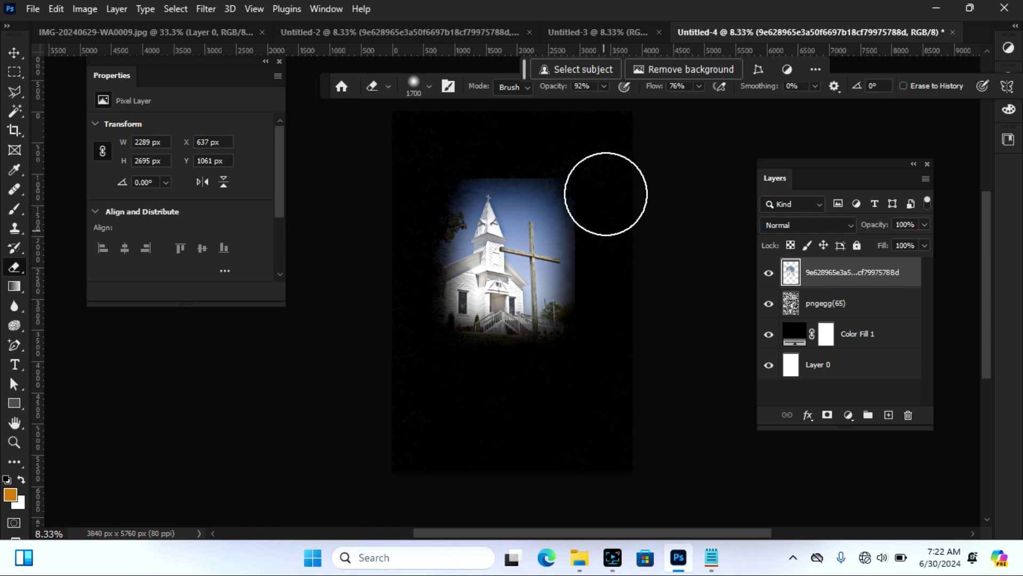
mouse_move(573, 159)
mouse_down()
mouse_move(602, 234)
mouse_move(601, 179)
mouse_move(612, 265)
mouse_move(605, 313)
mouse_move(610, 212)
mouse_move(622, 295)
mouse_move(612, 214)
mouse_move(598, 251)
mouse_move(623, 235)
mouse_up()
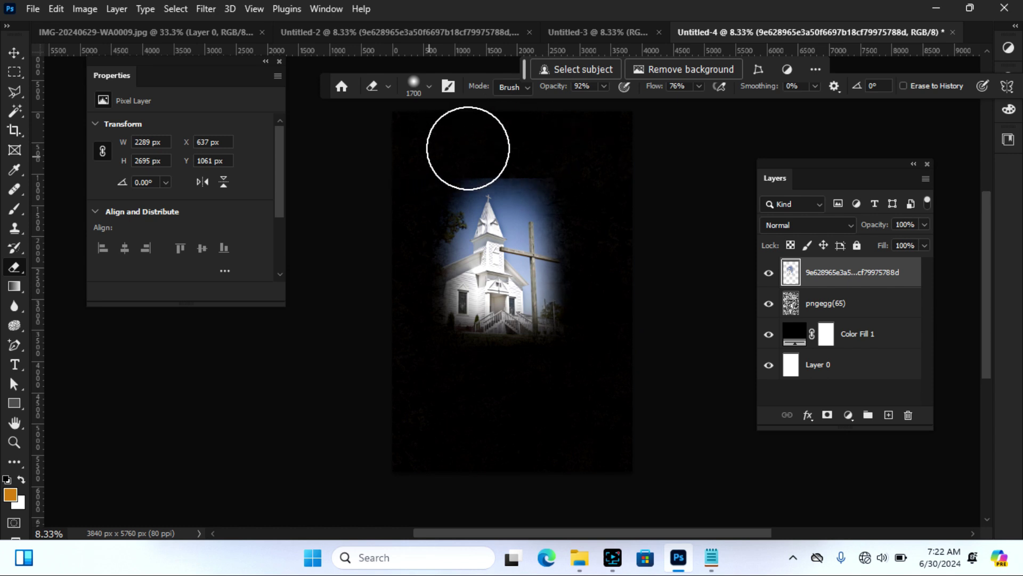
drag(543, 156, 476, 156)
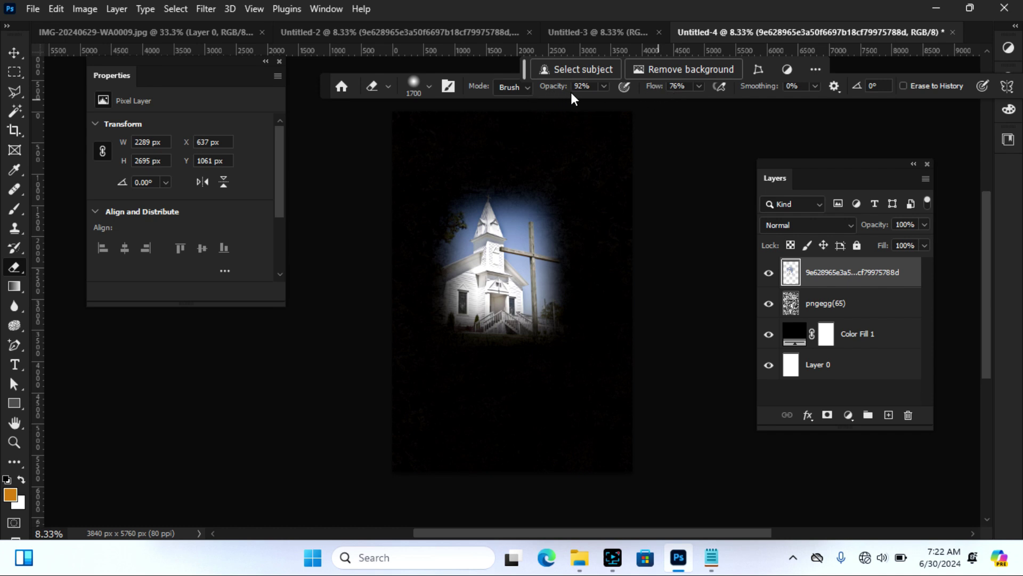
click(459, 164)
click(557, 361)
click(426, 334)
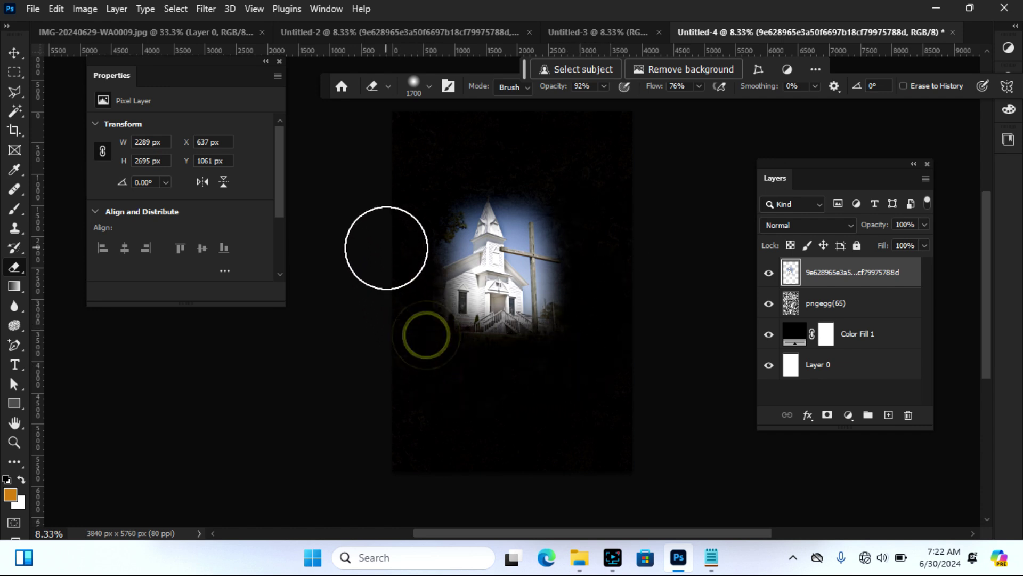
click(394, 244)
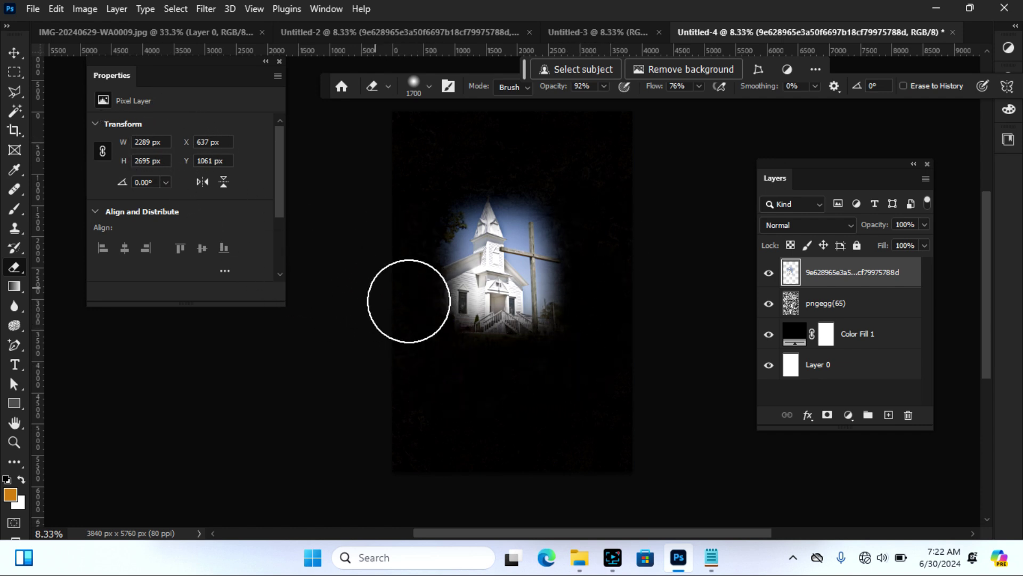
Step: Move the faded church photo to the canvas's upper-left corner and set its blend mode to Color Dodge
click(16, 52)
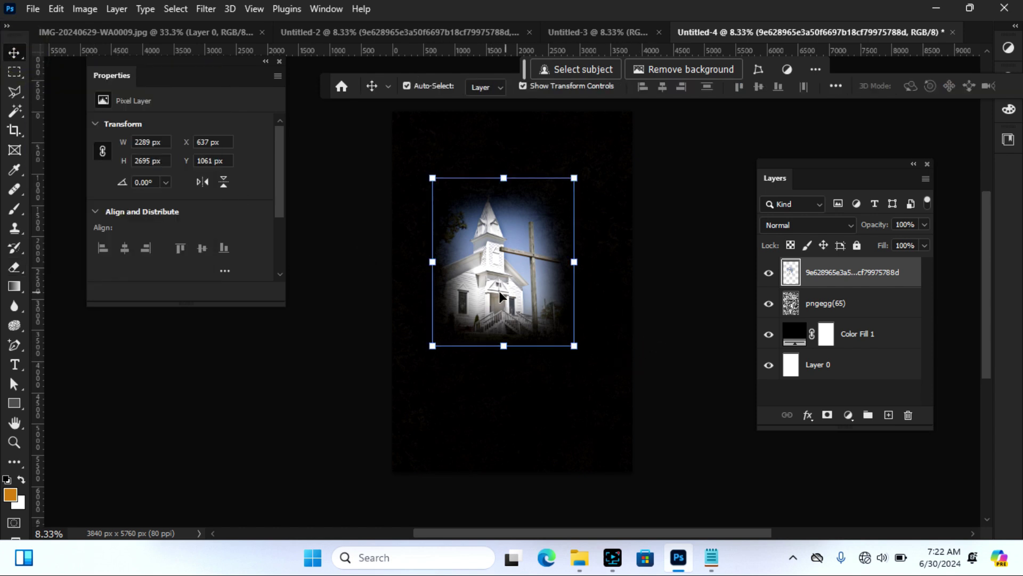
drag(513, 283, 461, 216)
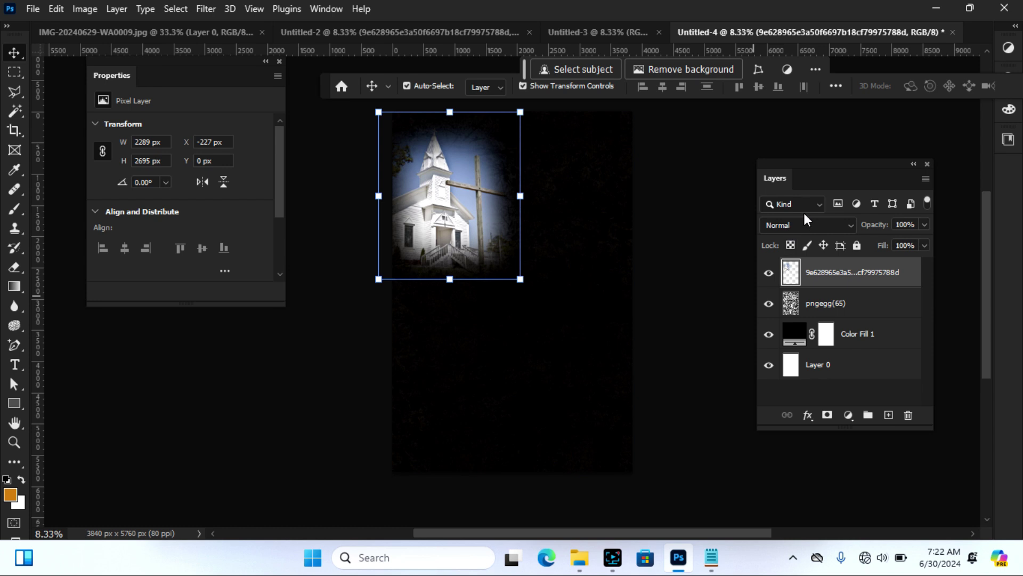
click(851, 225)
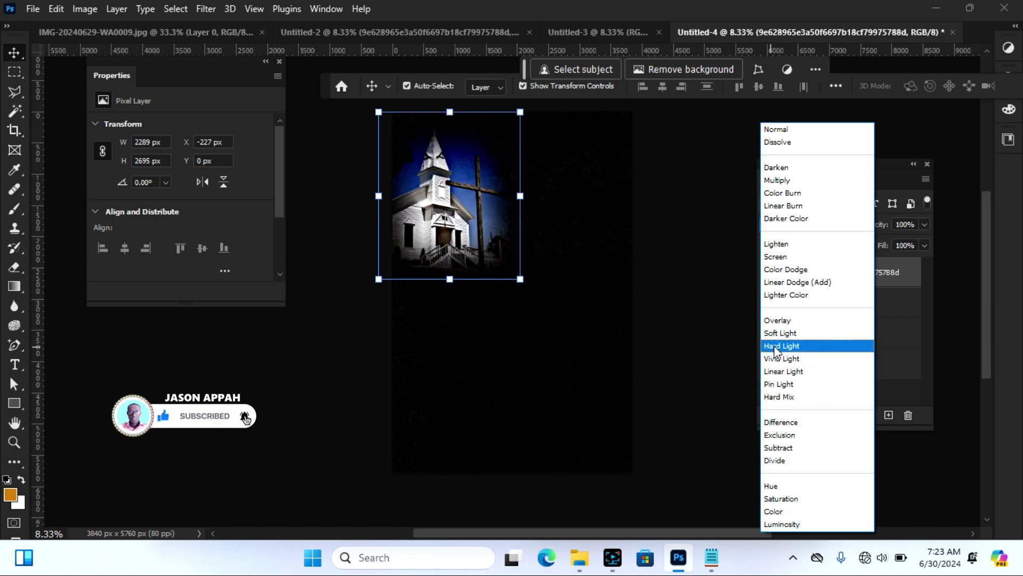
click(786, 270)
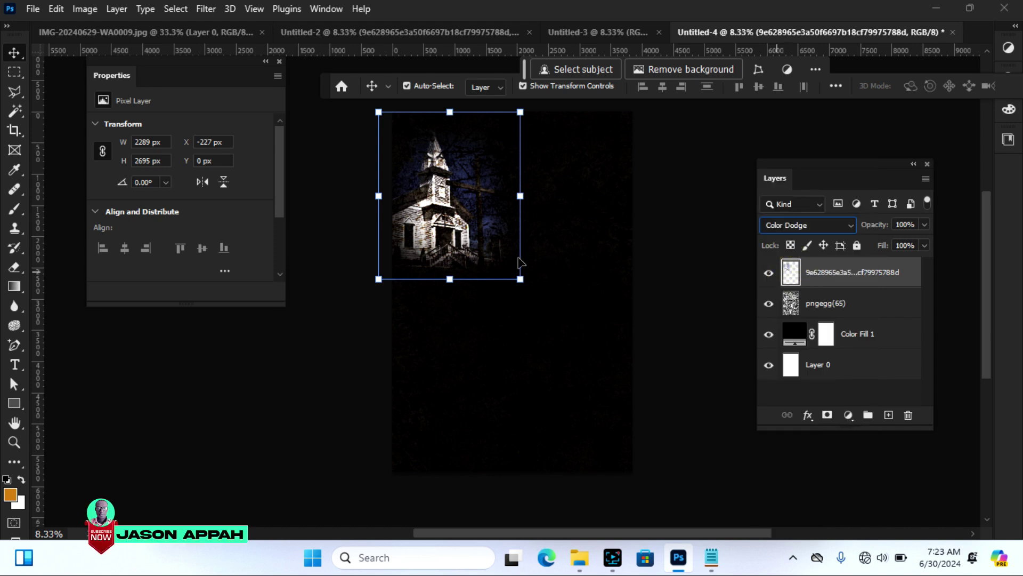
Step: Lower the church photo layer's opacity to 39%
click(925, 225)
drag(926, 240, 897, 242)
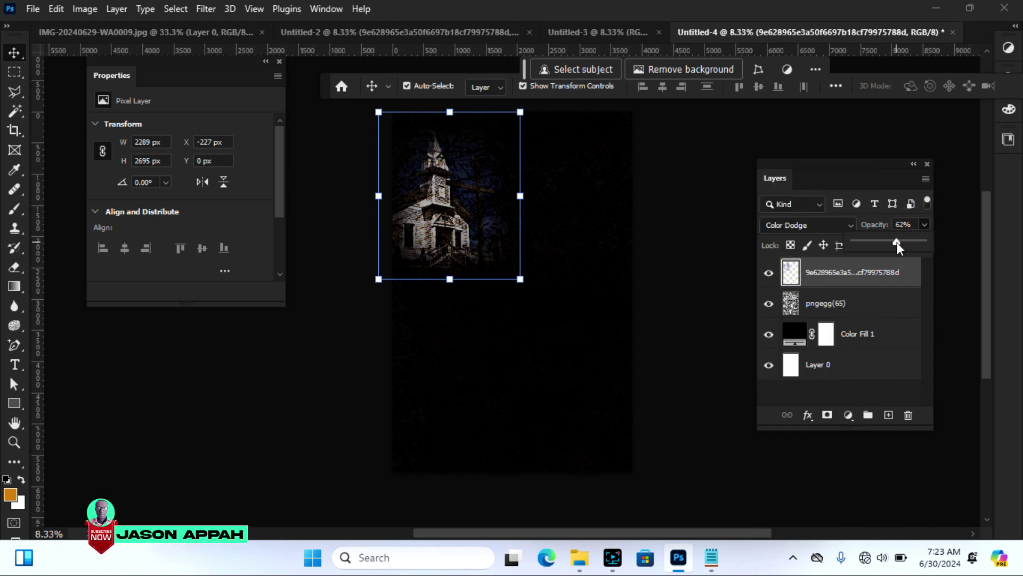
drag(886, 242, 884, 242)
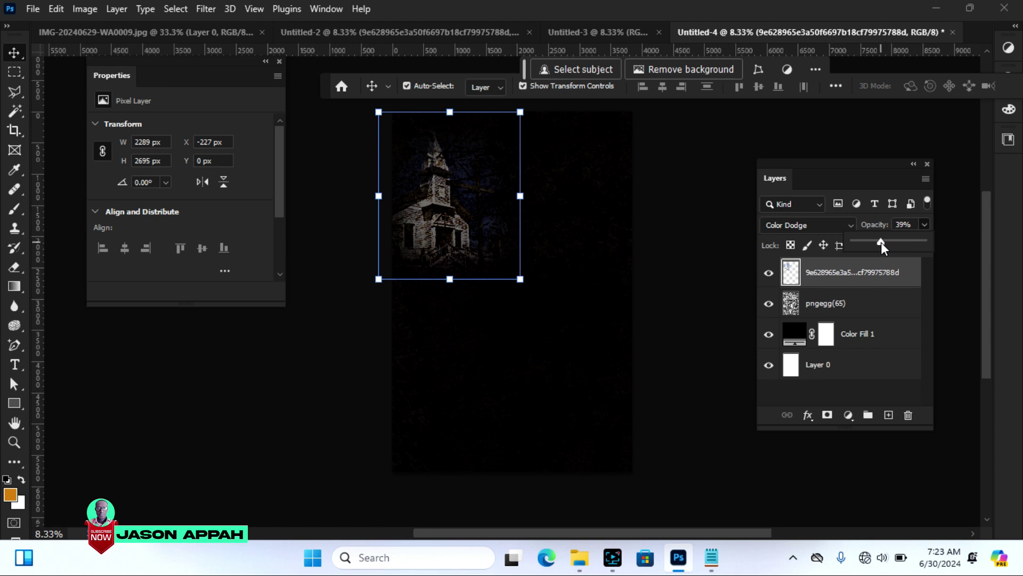
click(453, 225)
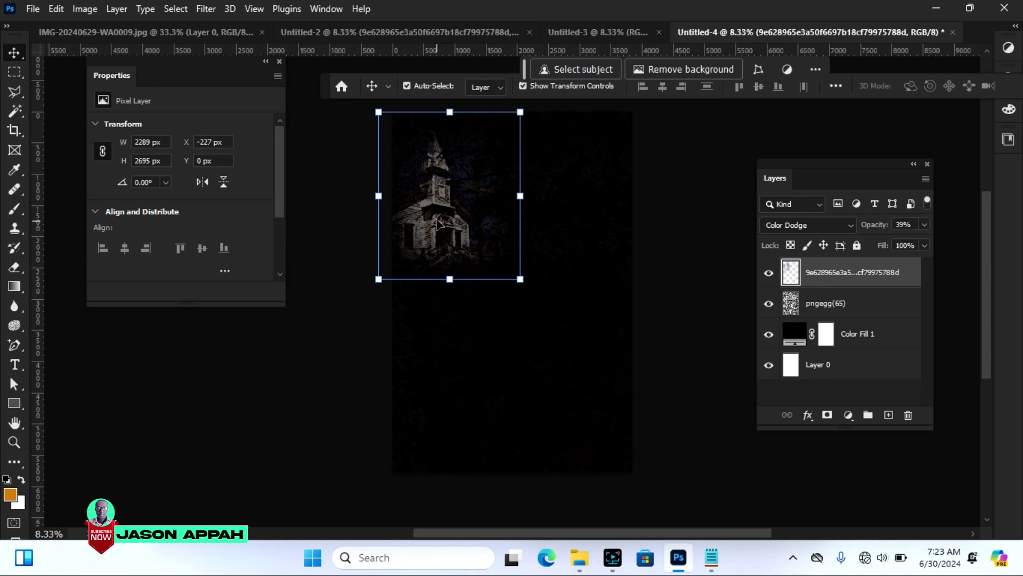
Step: Duplicate the church photo and place the copy in the canvas's lower right, at about X 1765 px, Y 1992 px
key(alt)
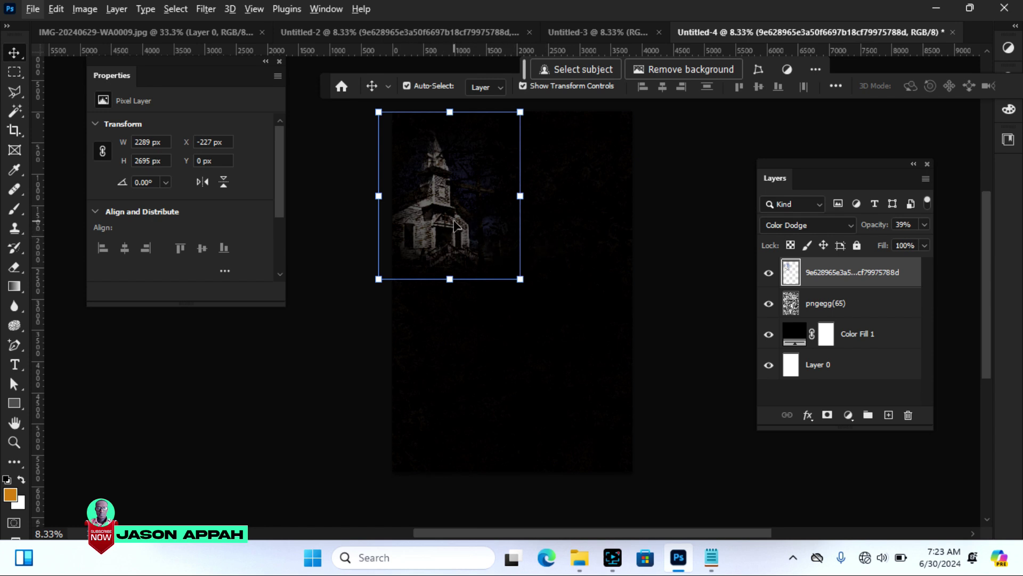
key(alt)
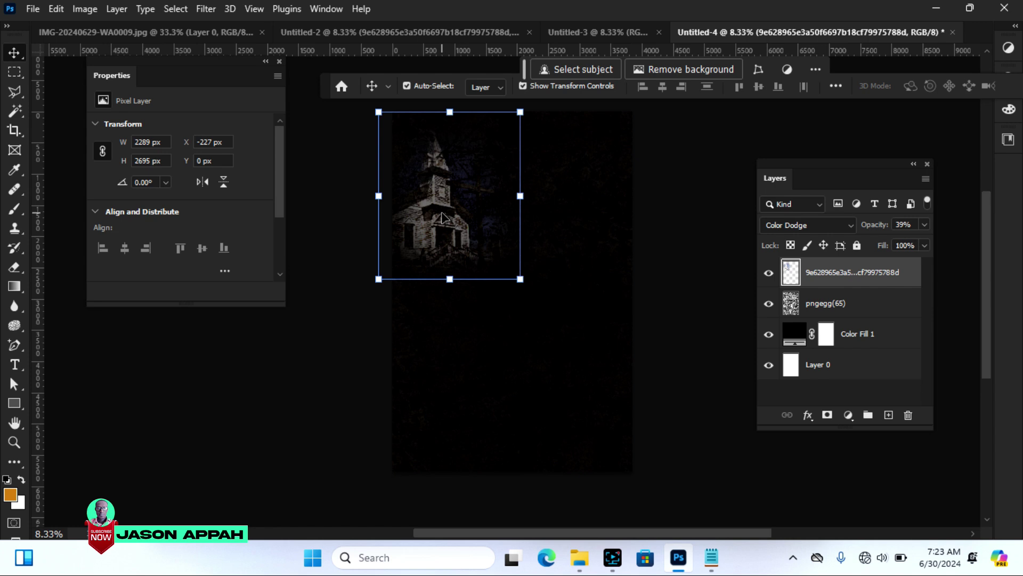
drag(446, 217, 567, 341)
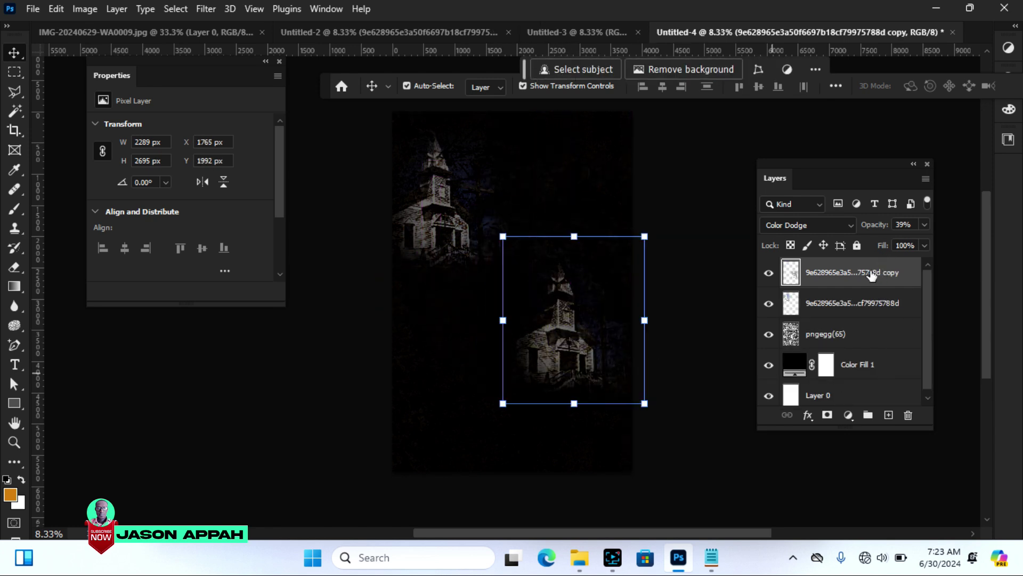
Step: Scale the church photo copy proportionally to about 159.4% and move it to the canvas's upper right, overlapping the edge
mouse_move(870, 270)
mouse_down()
mouse_move(888, 405)
mouse_move(865, 271)
mouse_up()
drag(502, 235, 438, 160)
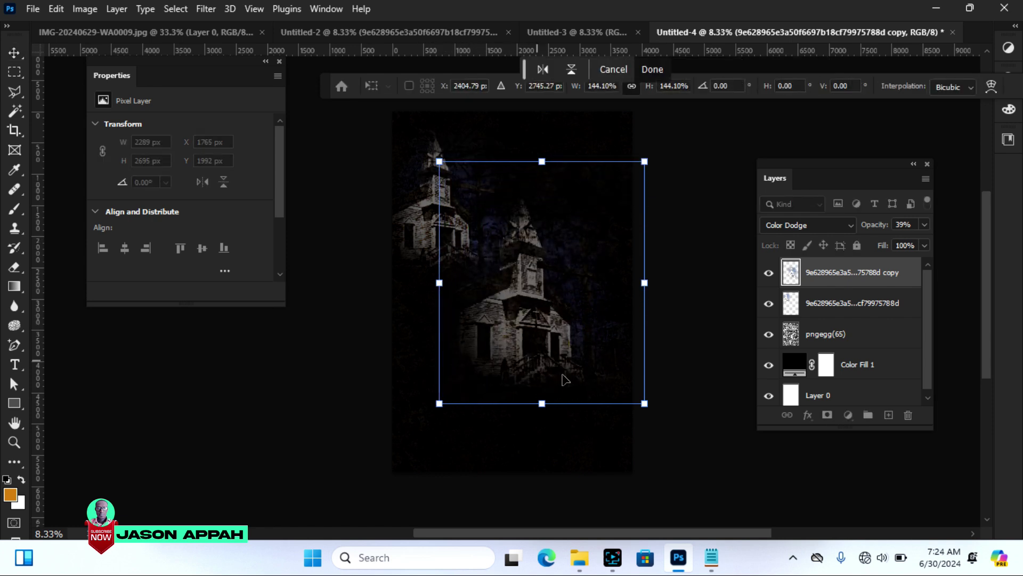
drag(644, 403, 666, 428)
drag(559, 379, 605, 332)
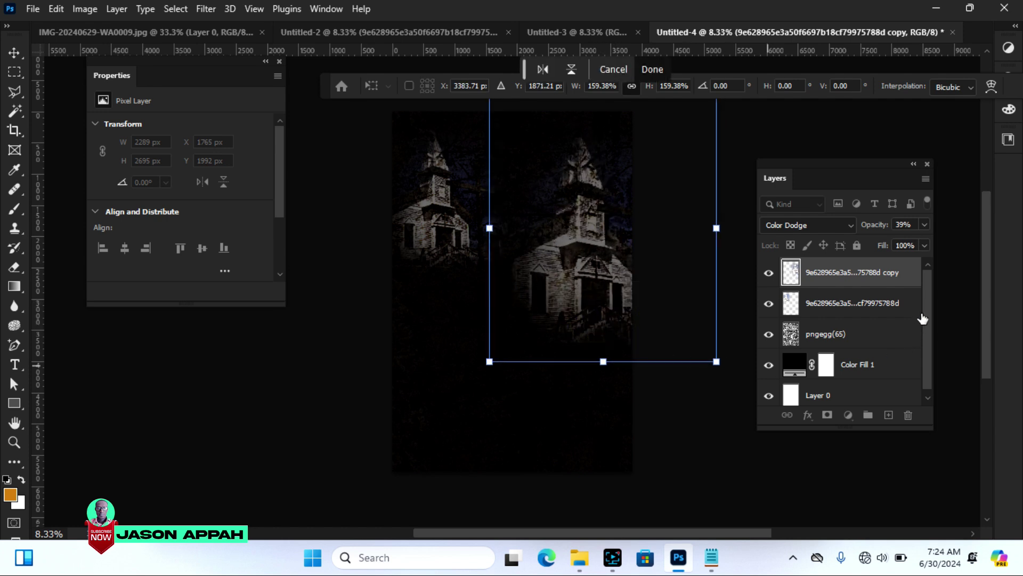
Step: Lower the church photo copy's opacity to 23% and apply its transform
click(928, 224)
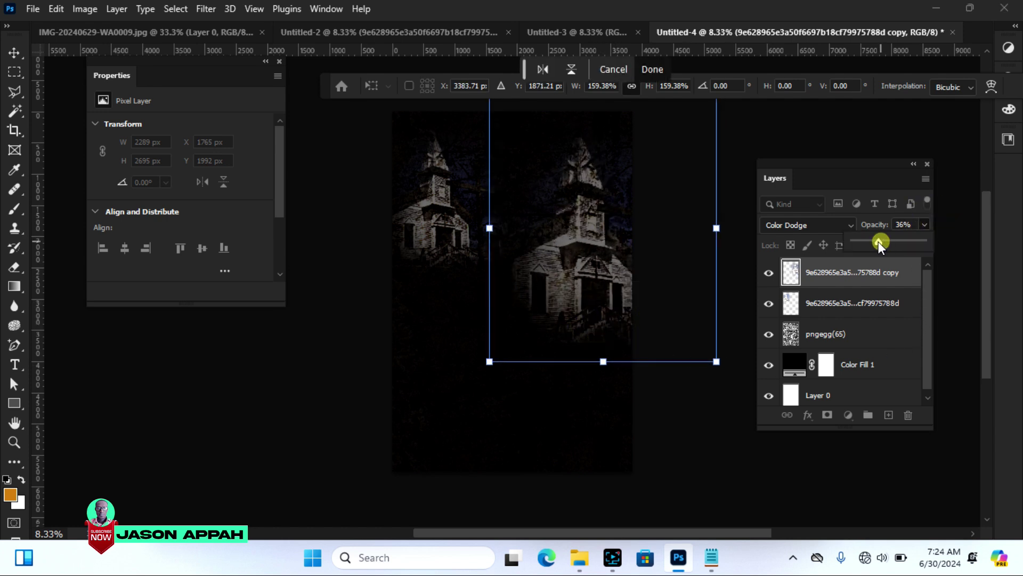
drag(878, 242, 874, 242)
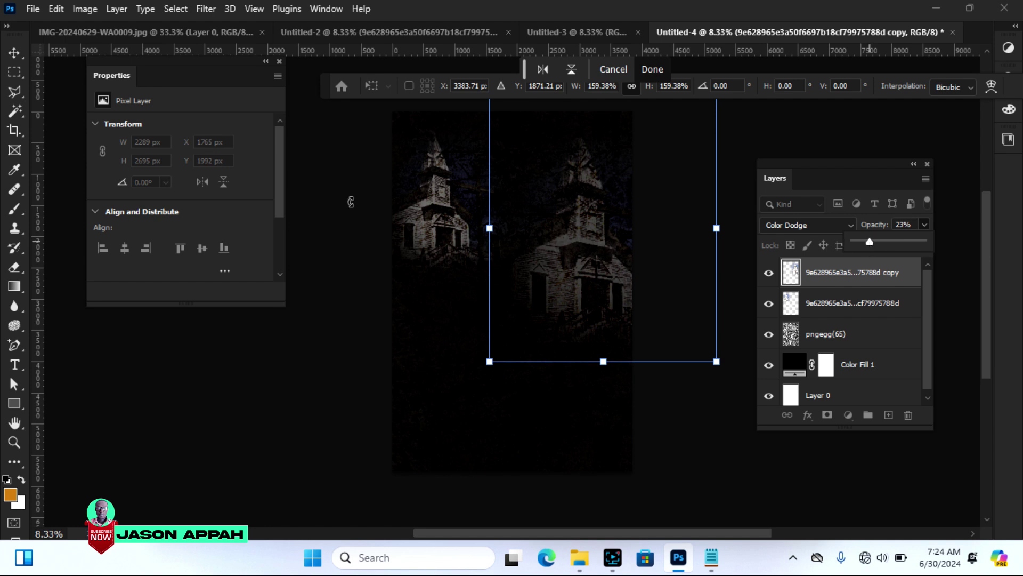
click(14, 53)
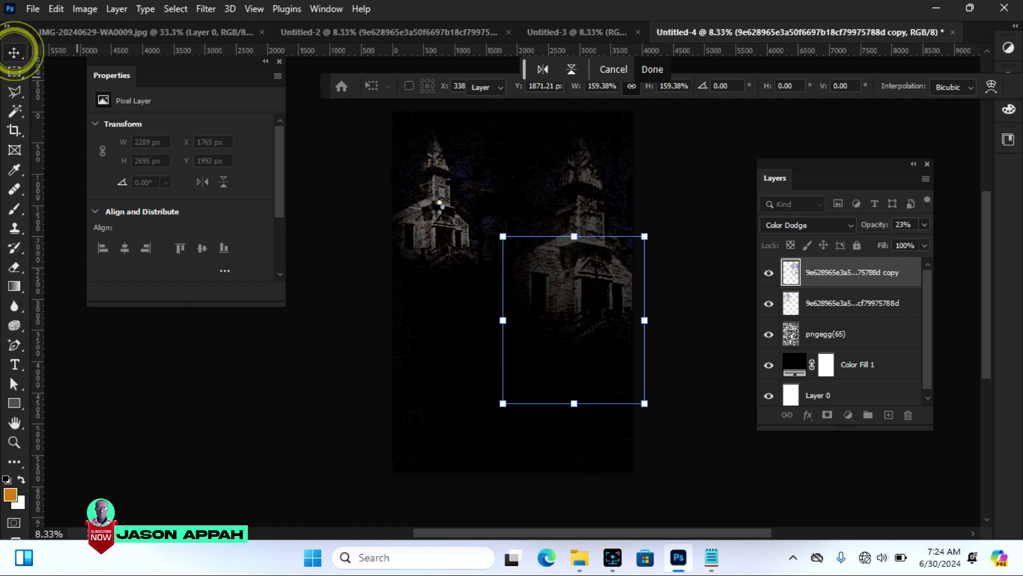
Step: Lower the original church photo's opacity to 30%, and reselect the larger copy
click(429, 204)
click(926, 224)
drag(884, 241, 875, 243)
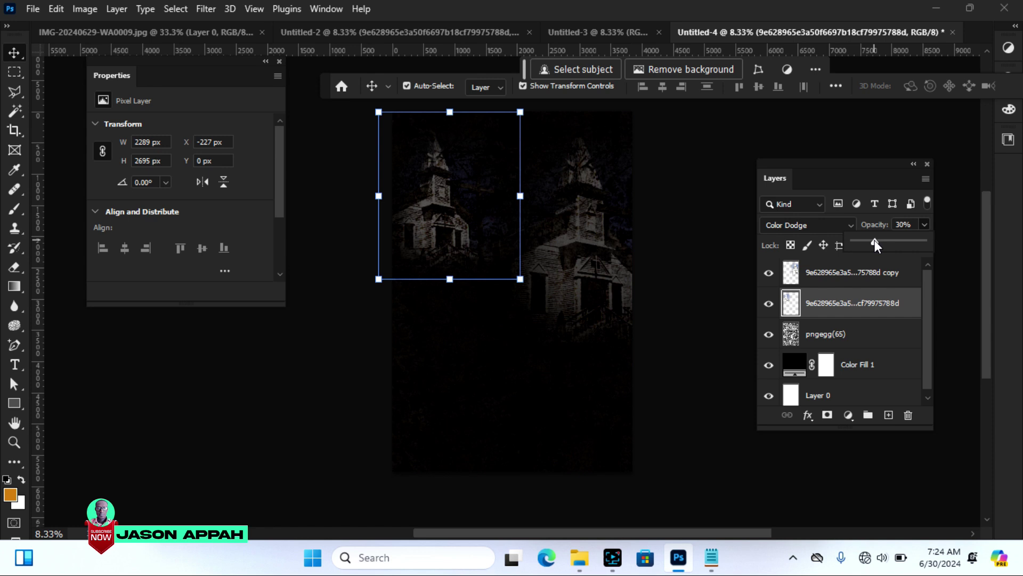
click(590, 253)
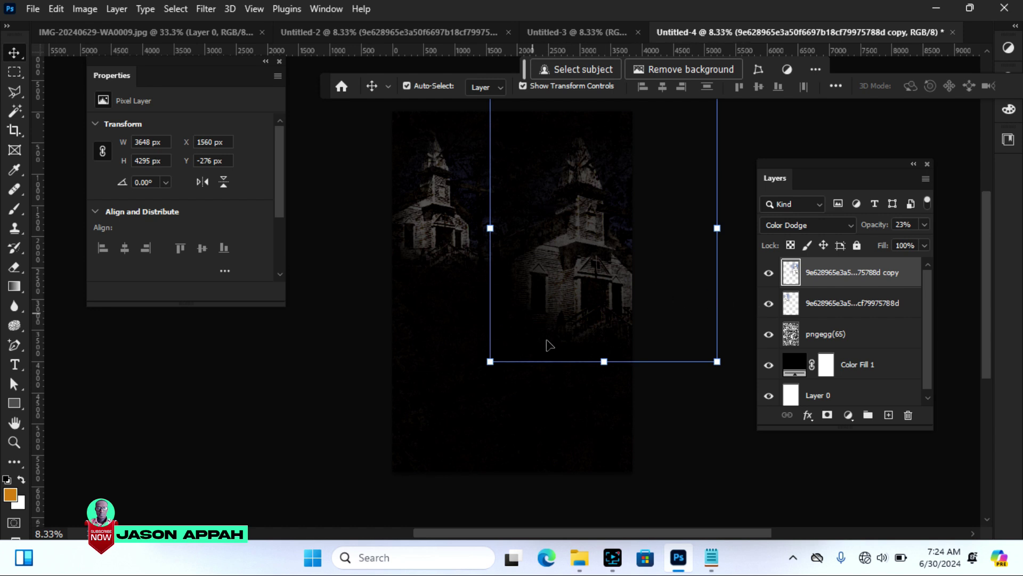
Step: Switch to the Notepad notes and copy the two-line text "One Week"
click(726, 449)
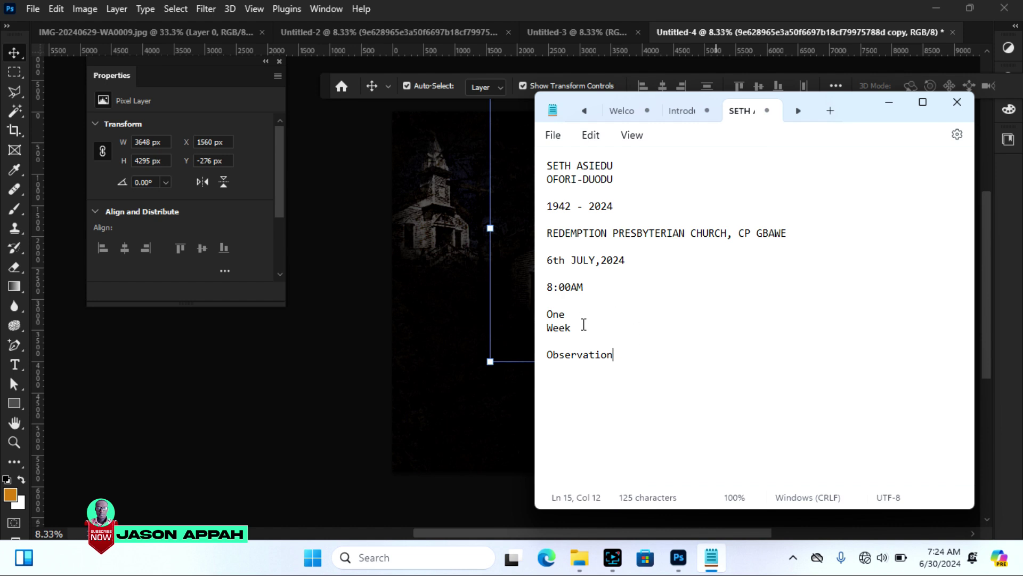
drag(573, 332, 550, 316)
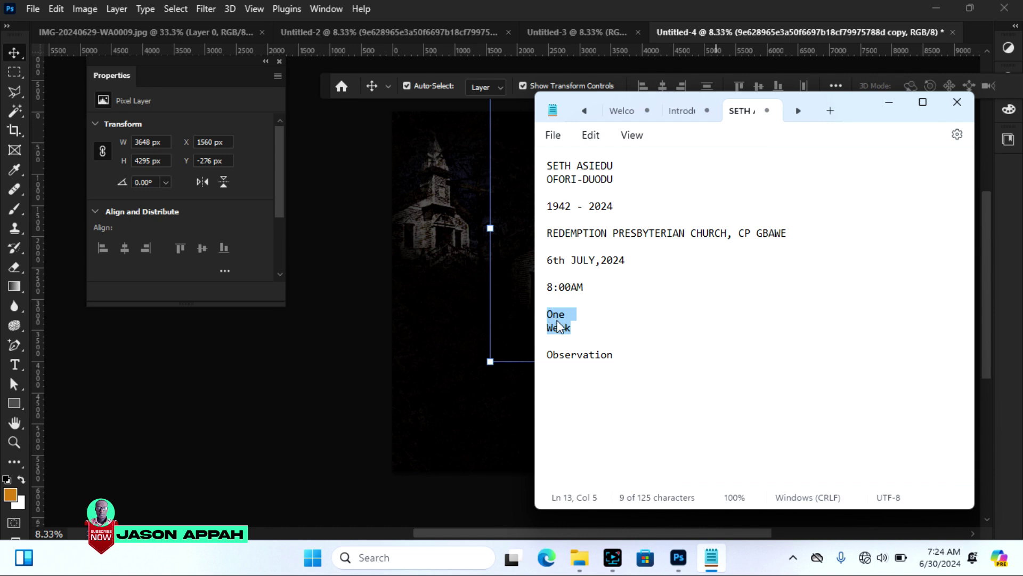
right_click(558, 326)
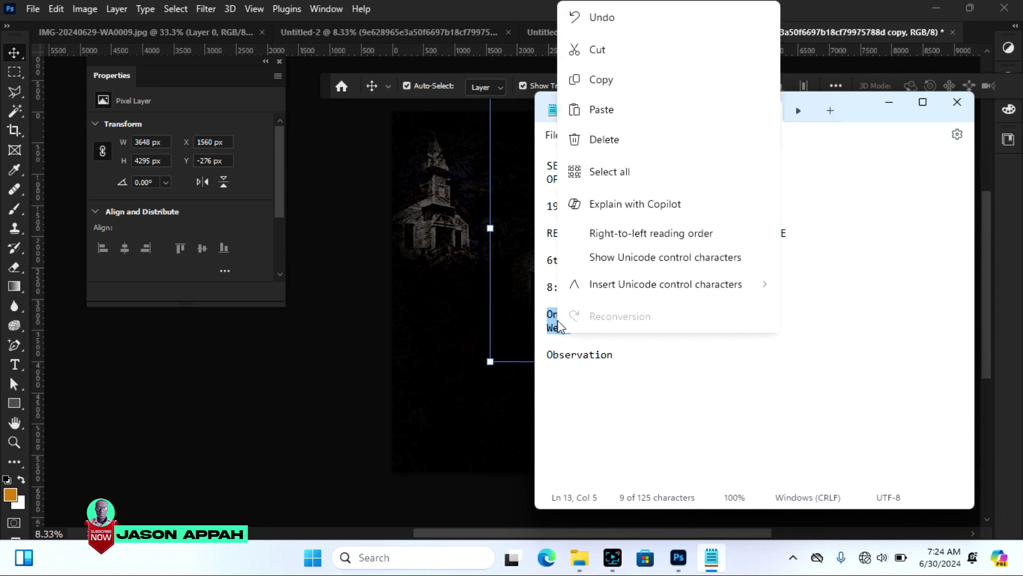
click(599, 80)
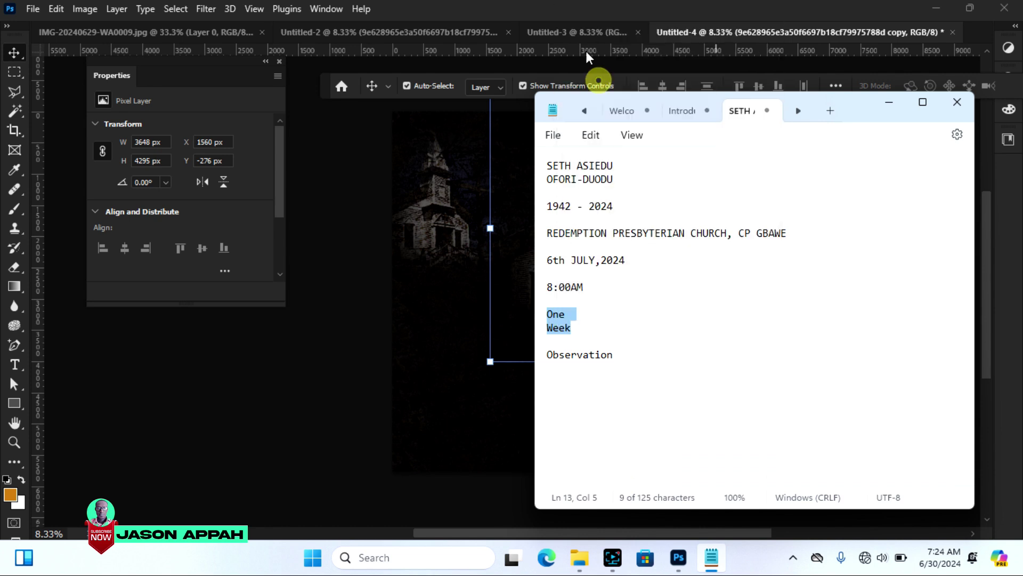
Step: Switch back to Photoshop and paste the copied "One Week" text as horizontal type in the canvas's lower half
click(542, 8)
scroll(989, 298, up, 2)
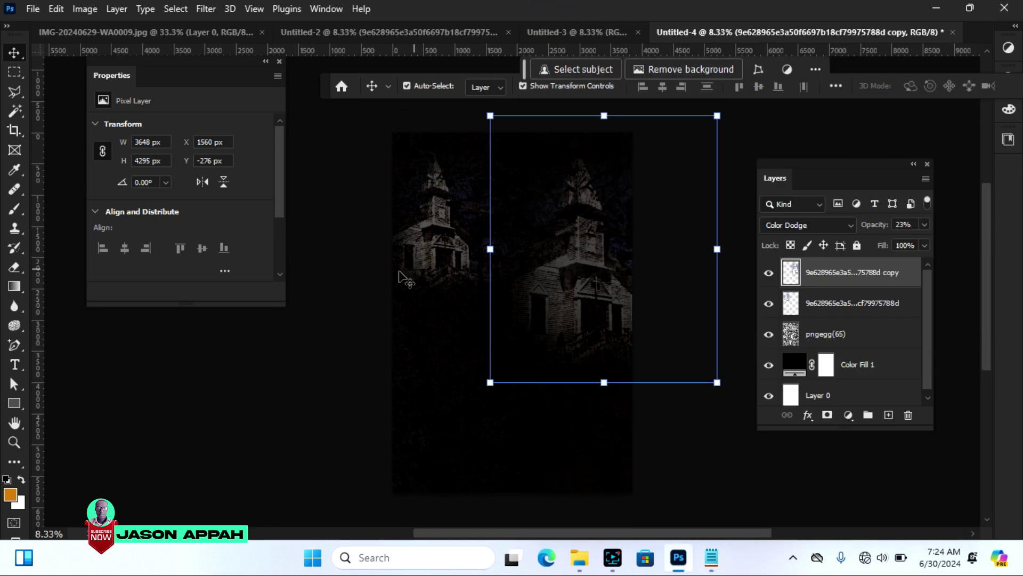
click(334, 316)
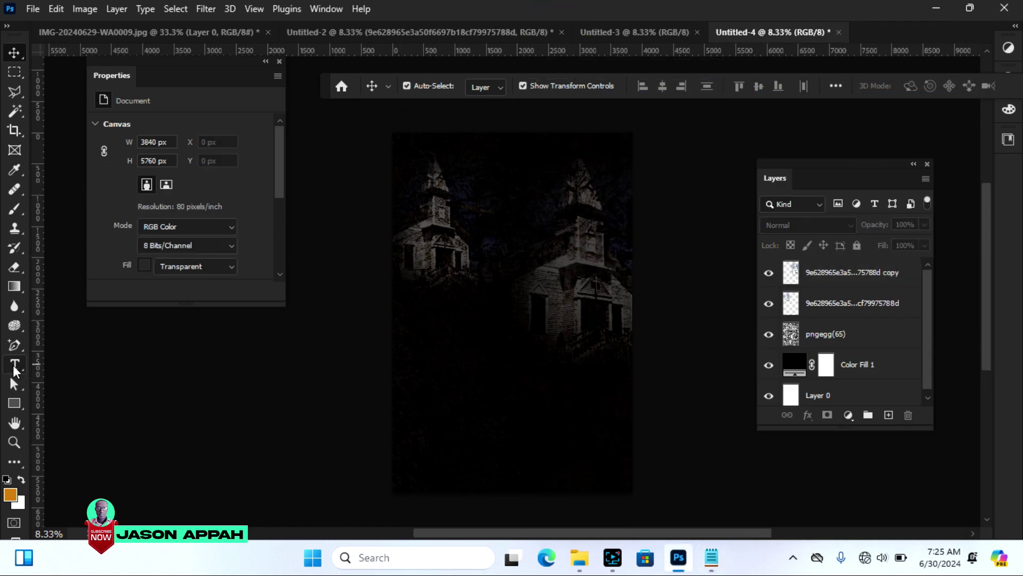
click(14, 366)
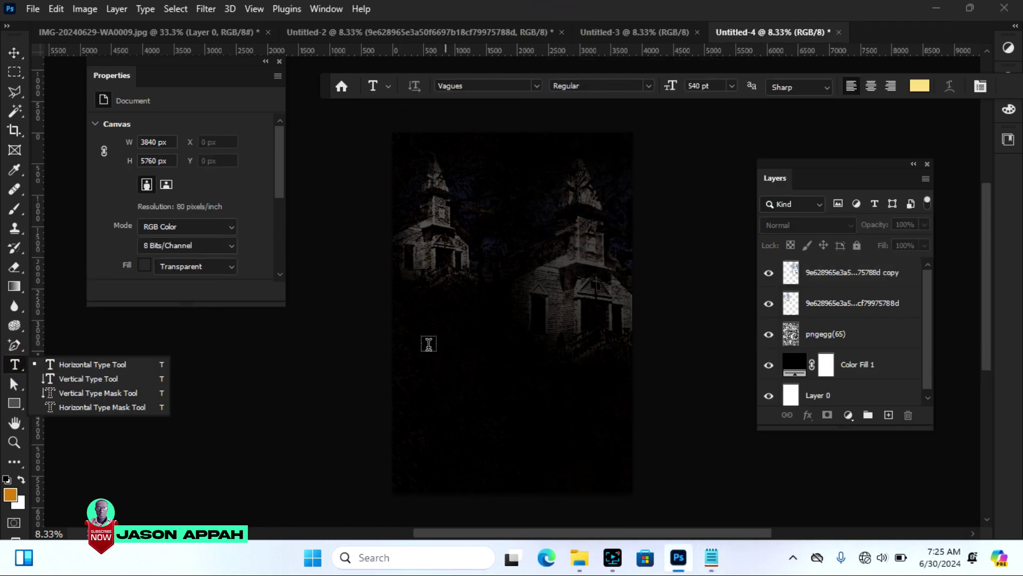
click(430, 358)
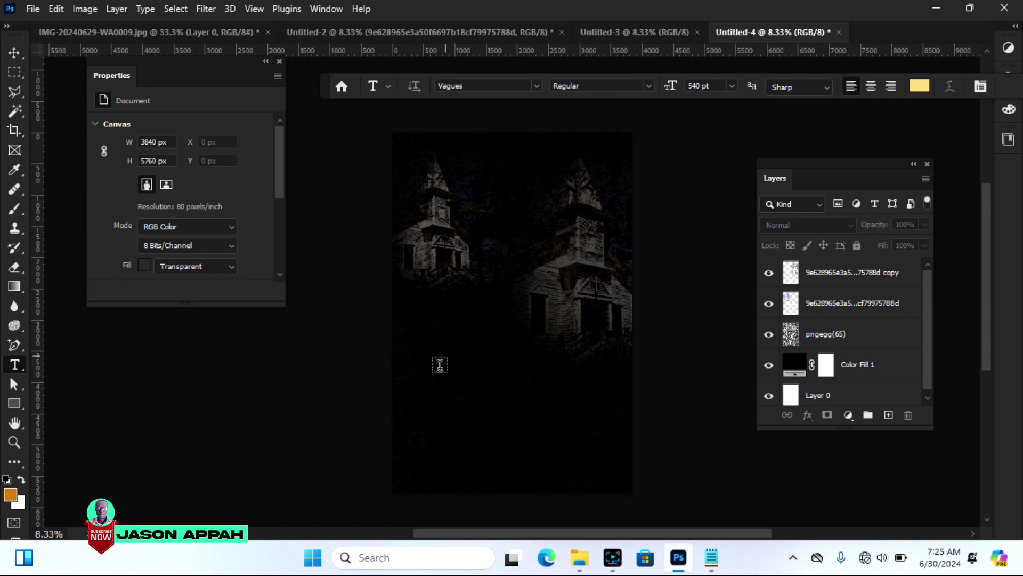
click(432, 368)
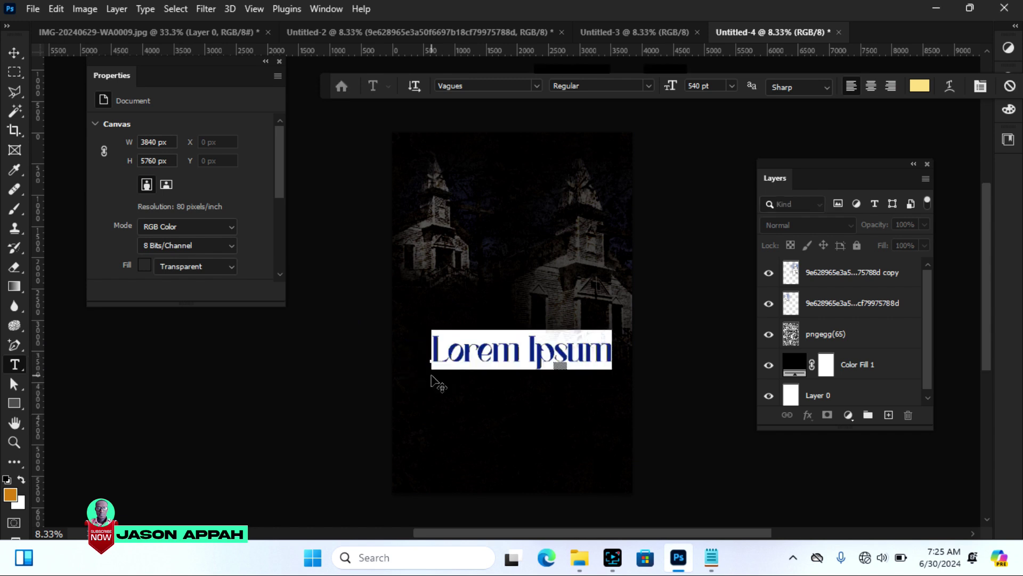
key(ctrl)
key(ctrl+v)
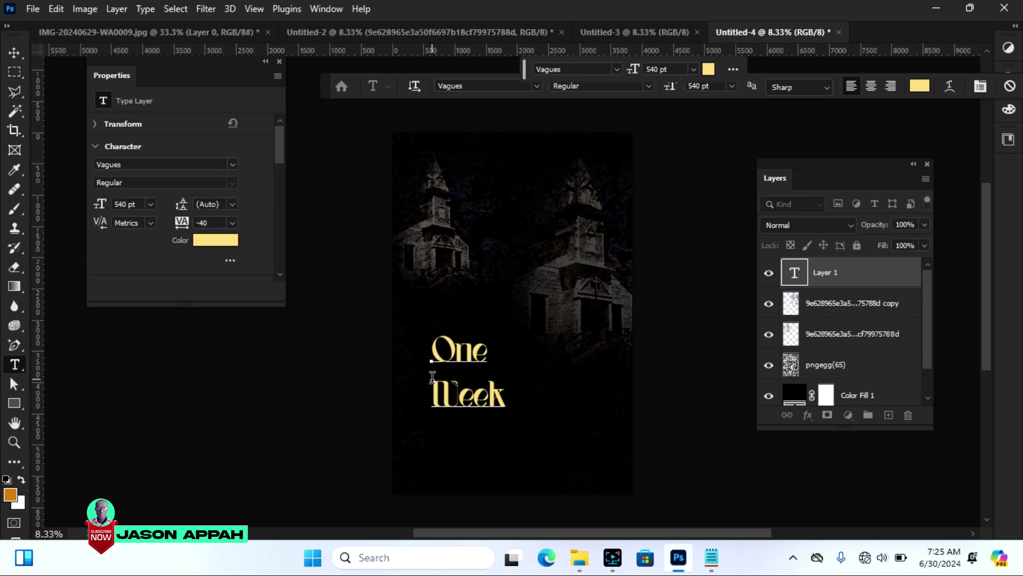
Step: Move the One Week text up between the two church towers and tighten its leading to 419 pt
click(14, 53)
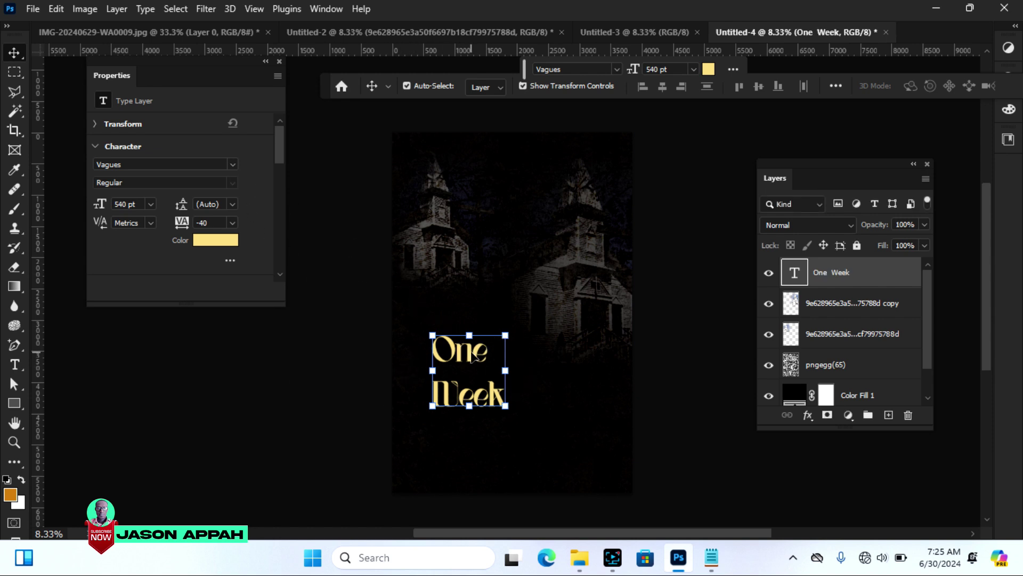
drag(471, 360, 503, 223)
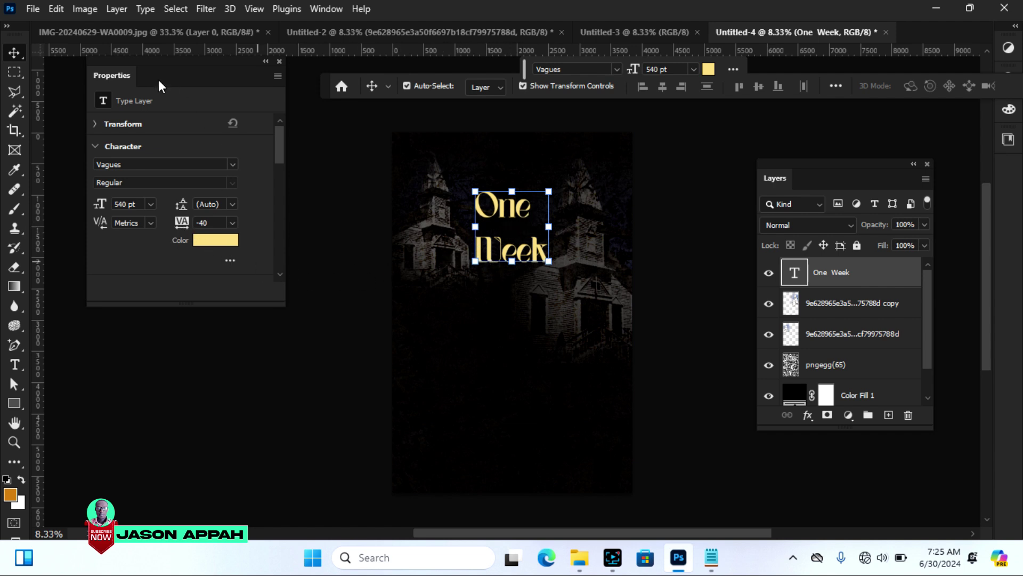
mouse_move(113, 72)
mouse_down()
mouse_move(114, 104)
mouse_move(124, 88)
mouse_up()
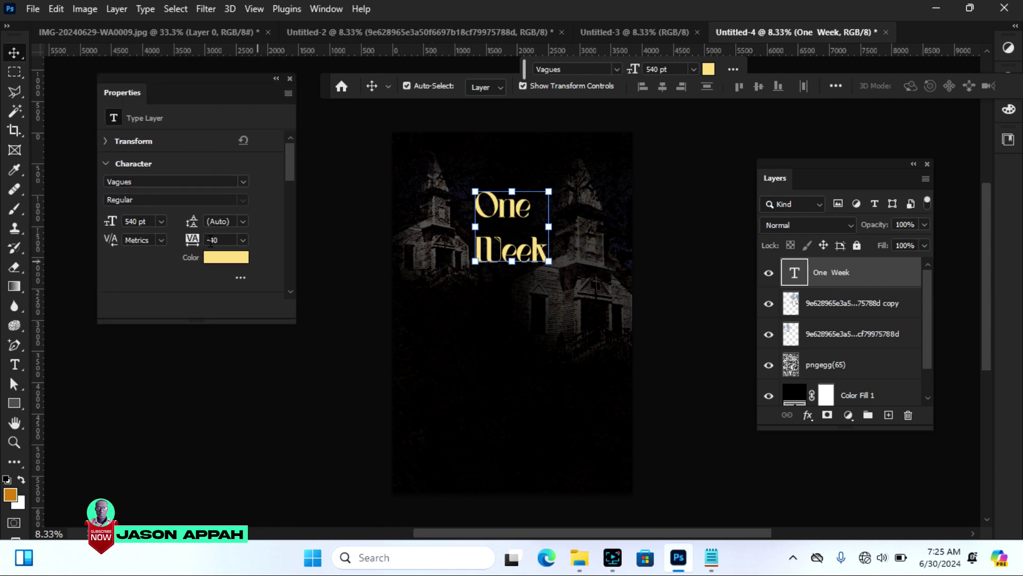
drag(187, 221, 184, 220)
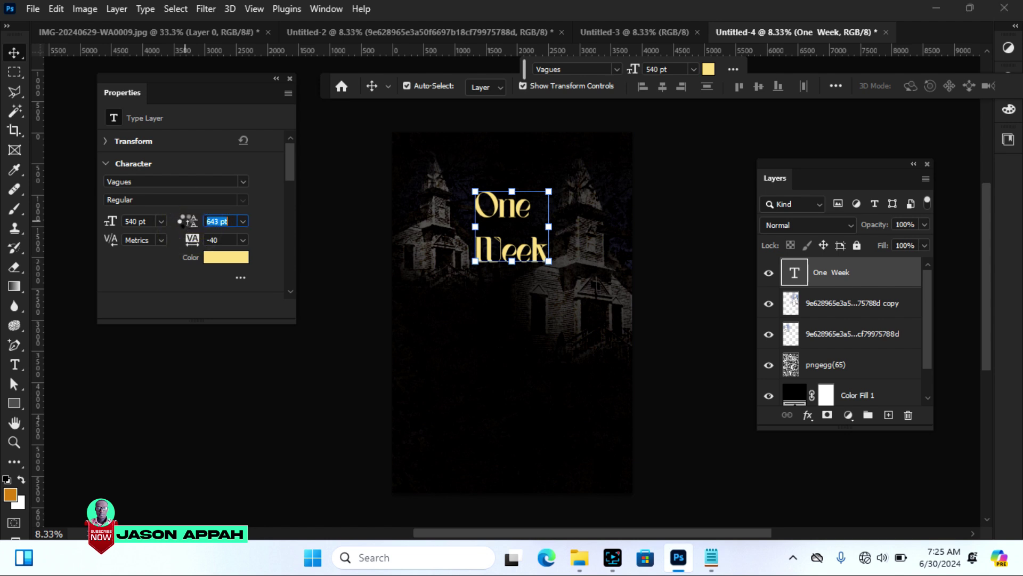
click(184, 220)
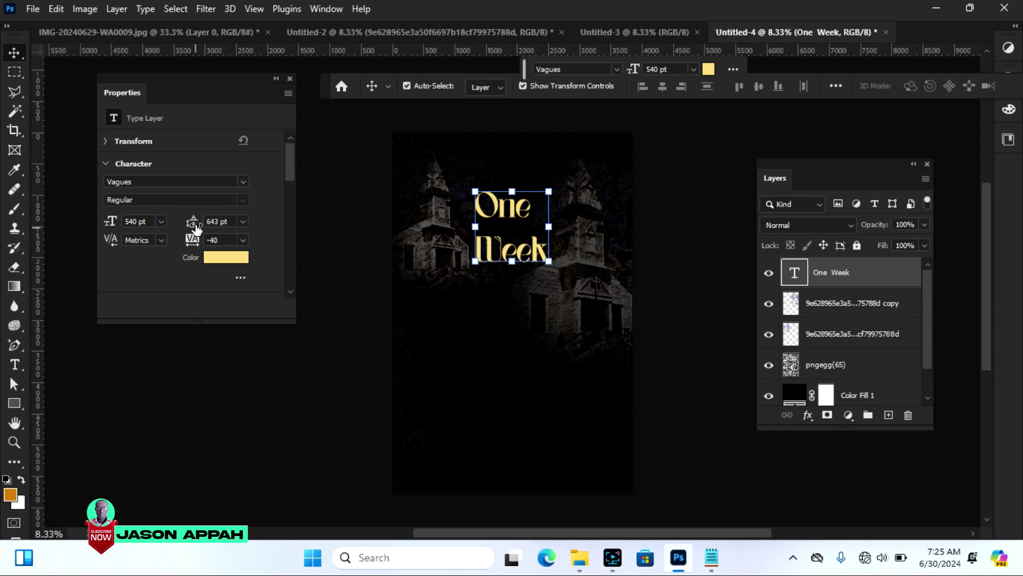
drag(194, 225, 158, 222)
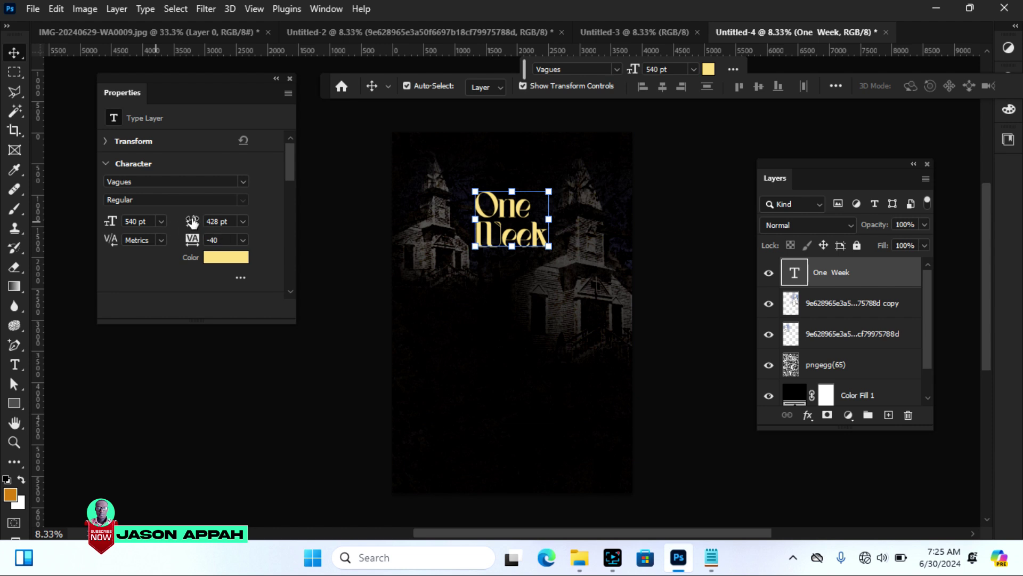
drag(188, 219, 186, 219)
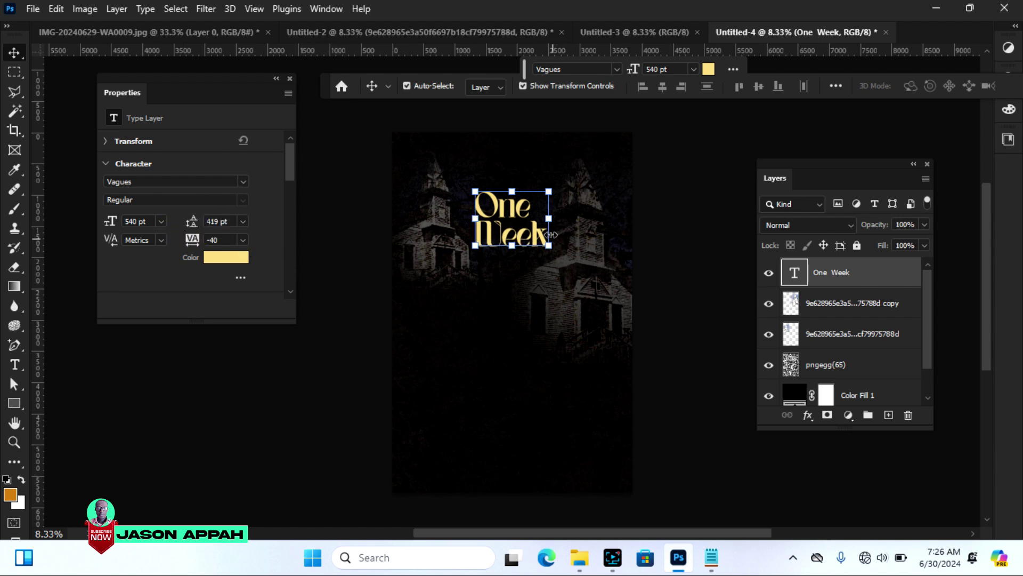
Step: Scale the One Week text to 101% closer to the canvas's top edge and set its color to white (ffffff)
drag(524, 218, 551, 224)
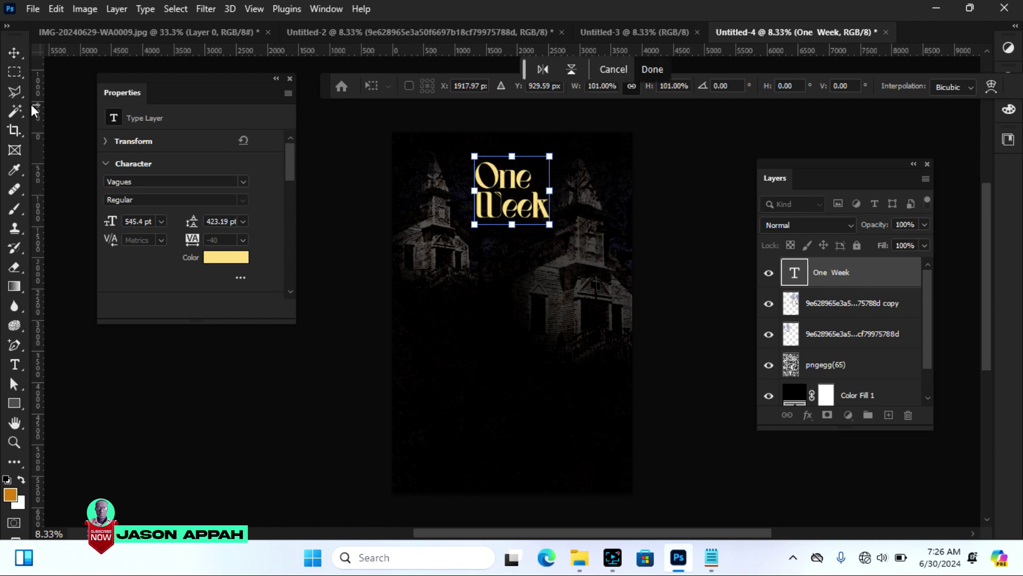
click(14, 52)
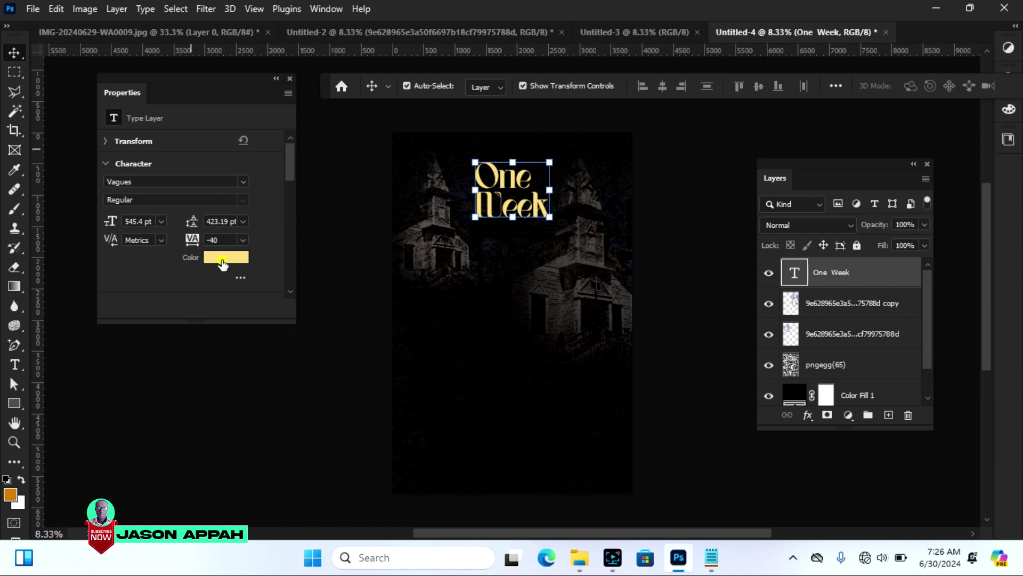
click(223, 258)
drag(637, 215, 624, 193)
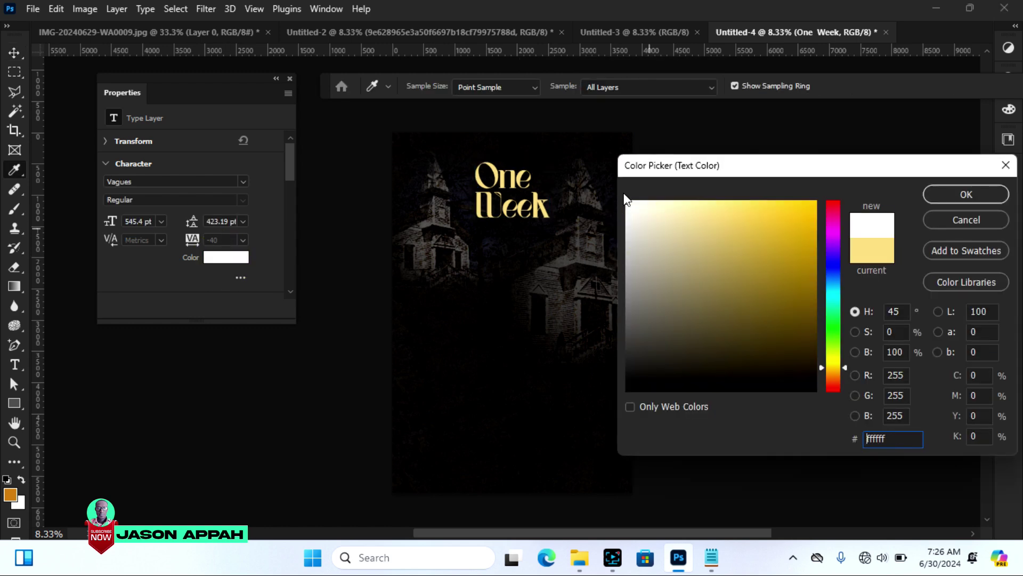
click(971, 193)
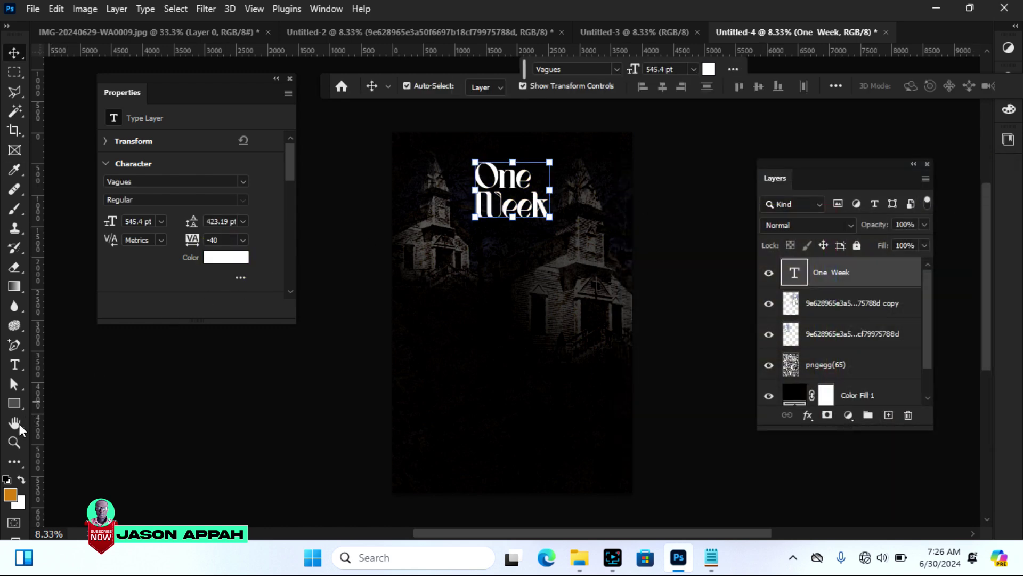
Step: Enlarge only the letter "k" of the word Week to 693 pt
click(15, 364)
drag(538, 209, 547, 210)
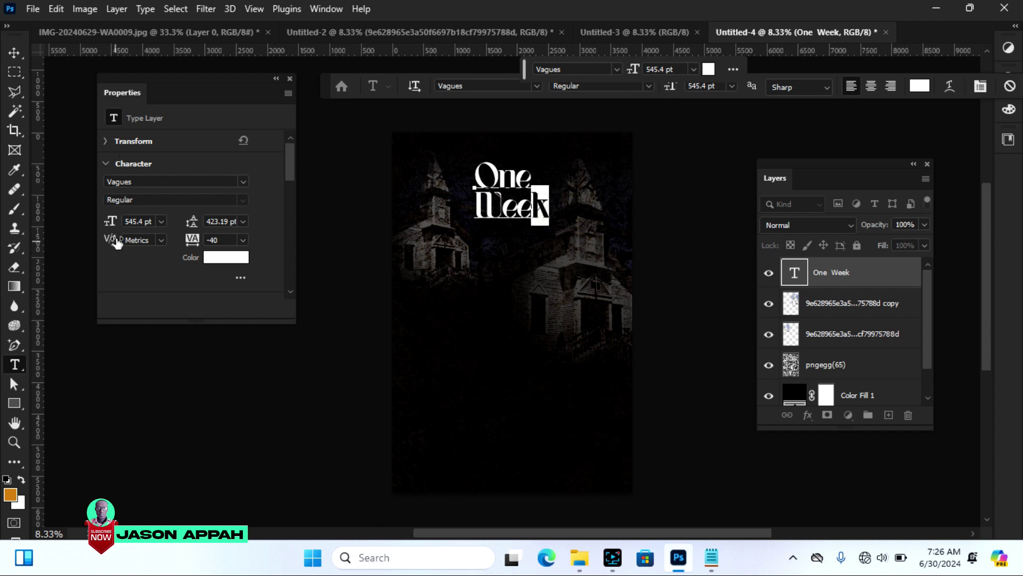
drag(109, 222, 152, 233)
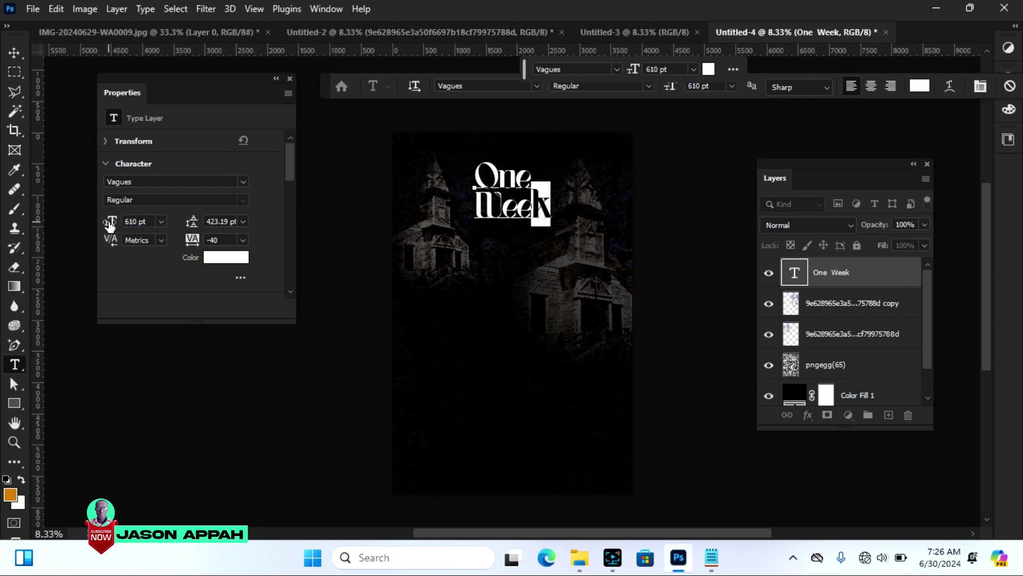
drag(115, 224, 161, 239)
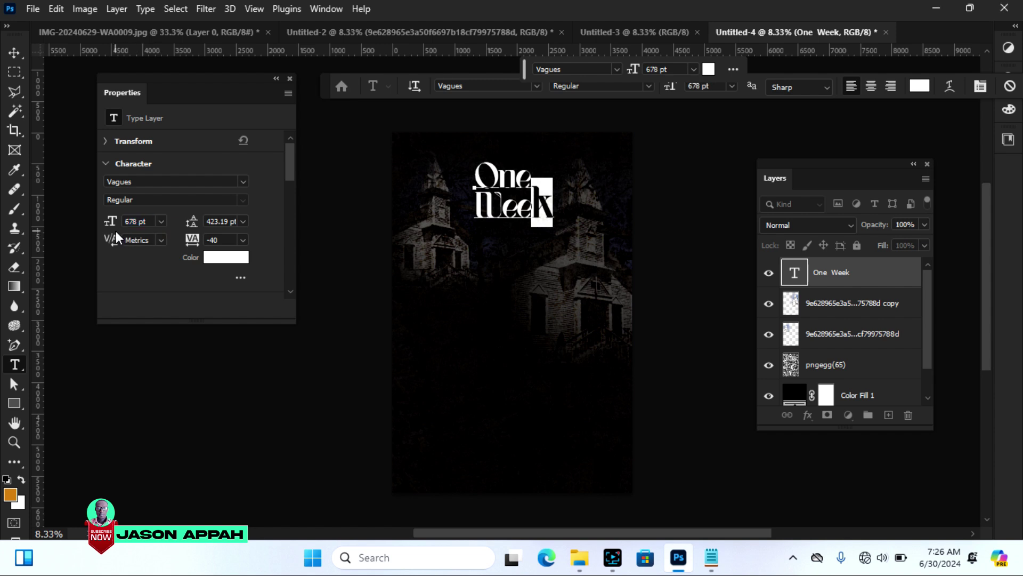
drag(109, 228, 120, 227)
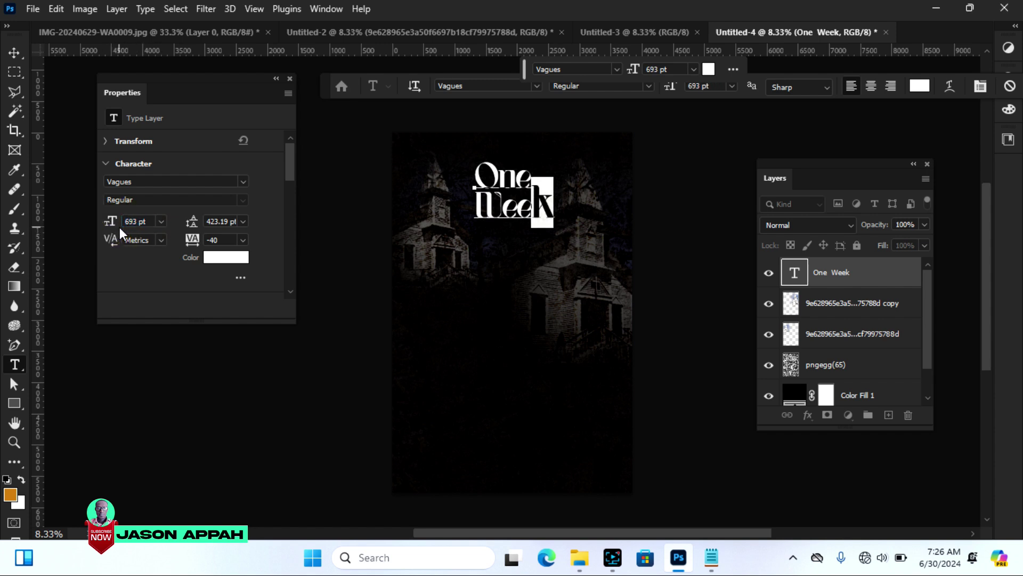
click(13, 50)
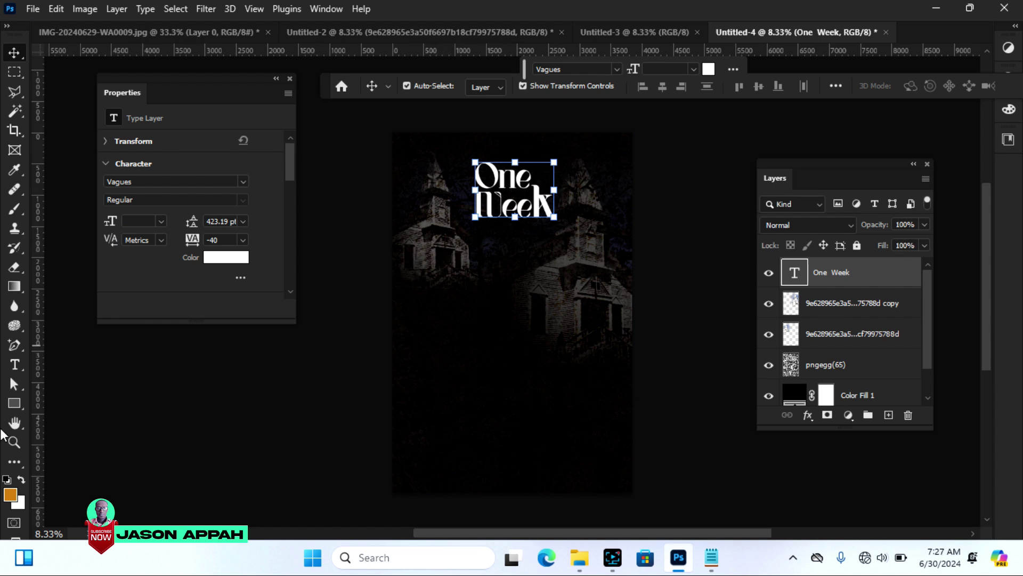
Step: Move the One Week title up slightly and center it horizontally relative to the canvas
click(13, 442)
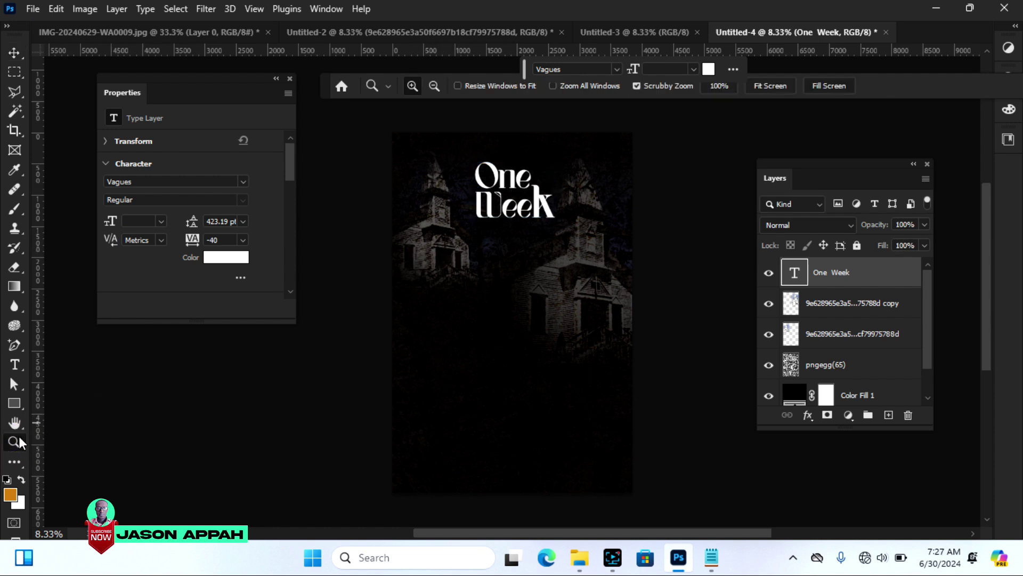
click(515, 187)
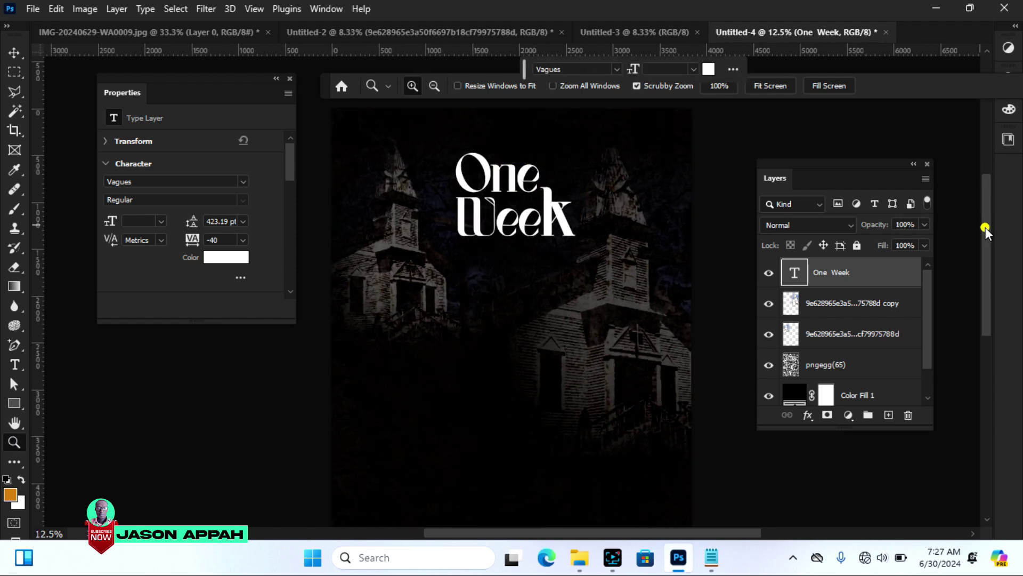
drag(986, 230, 986, 221)
key(v)
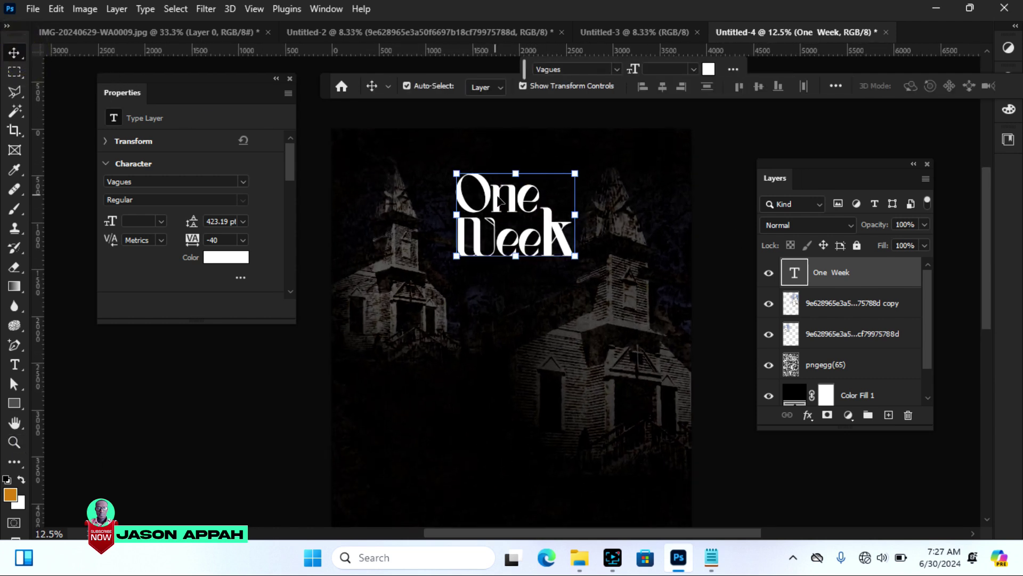
drag(514, 207, 516, 199)
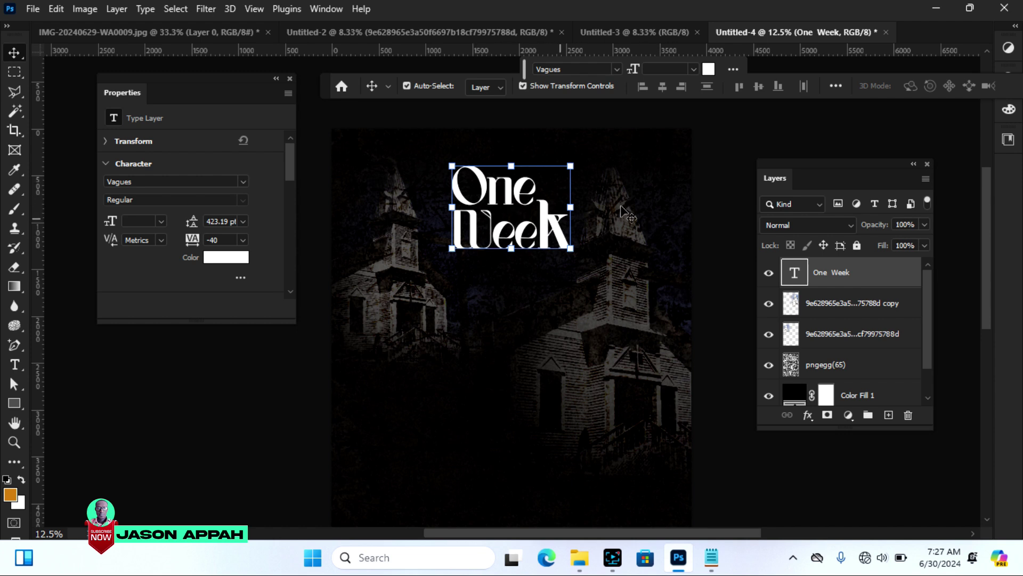
click(835, 87)
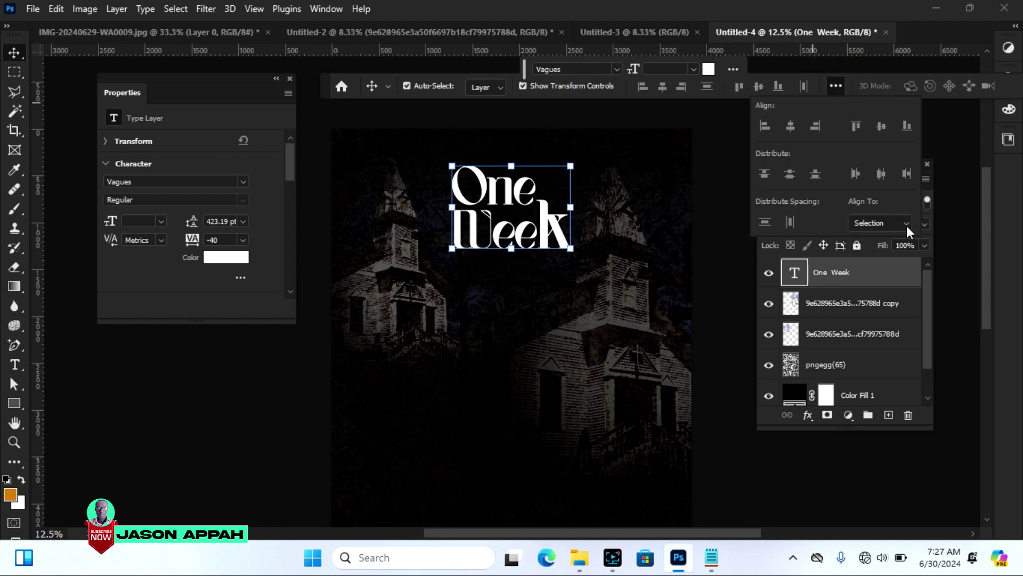
click(906, 223)
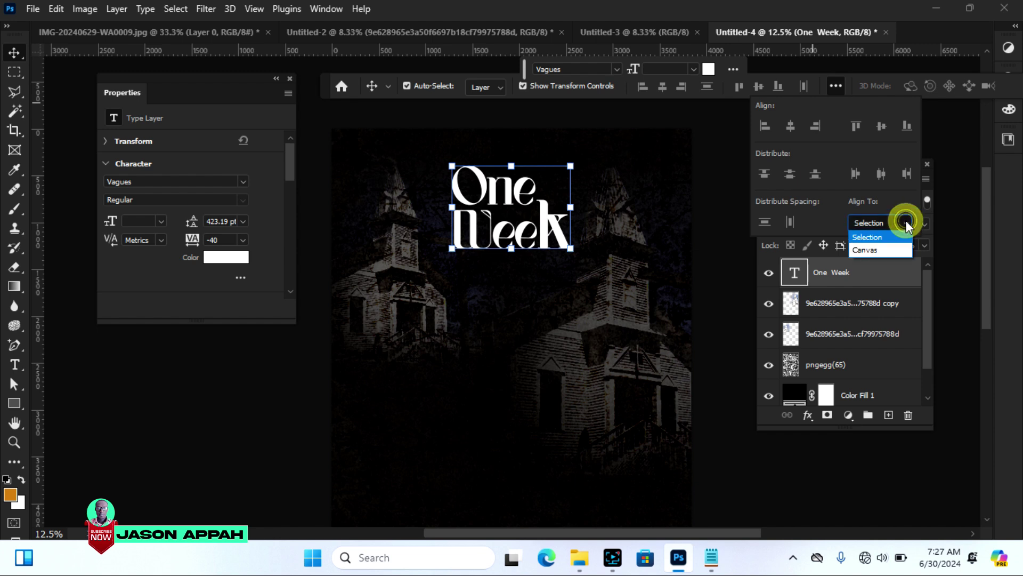
click(881, 251)
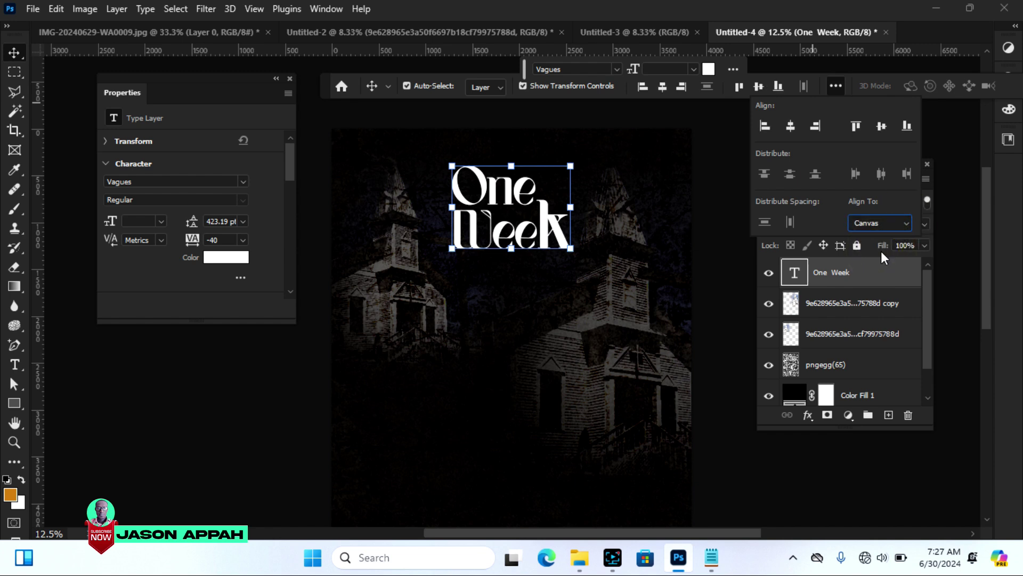
click(791, 127)
click(355, 114)
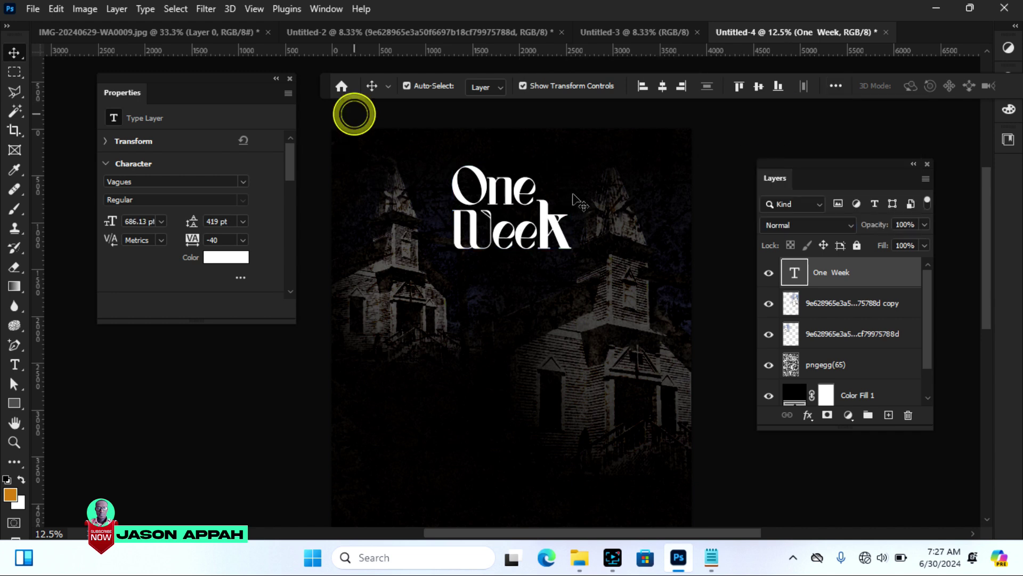
click(563, 241)
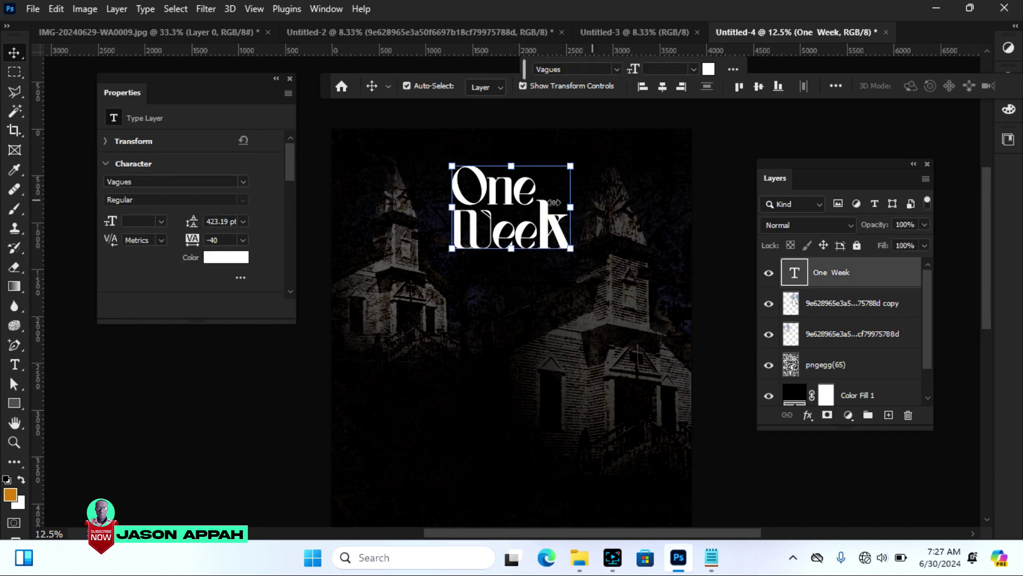
Step: Switch to the Notepad notes and copy the word "Observation"
click(713, 566)
drag(614, 358, 566, 358)
right_click(566, 360)
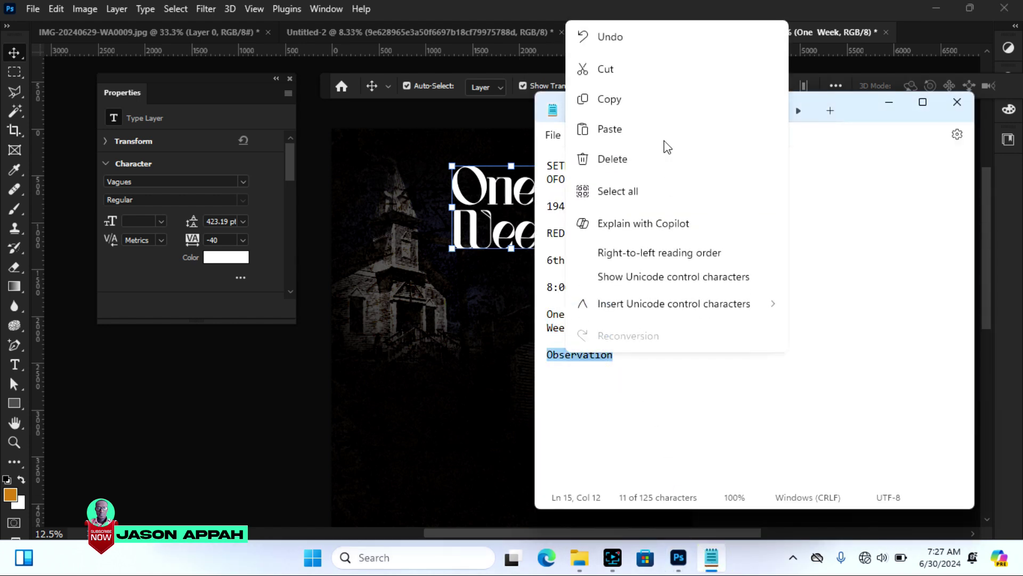
click(616, 105)
Step: Return to Photoshop and add the copied word Observation as a new text layer just below the One Week title
click(498, 12)
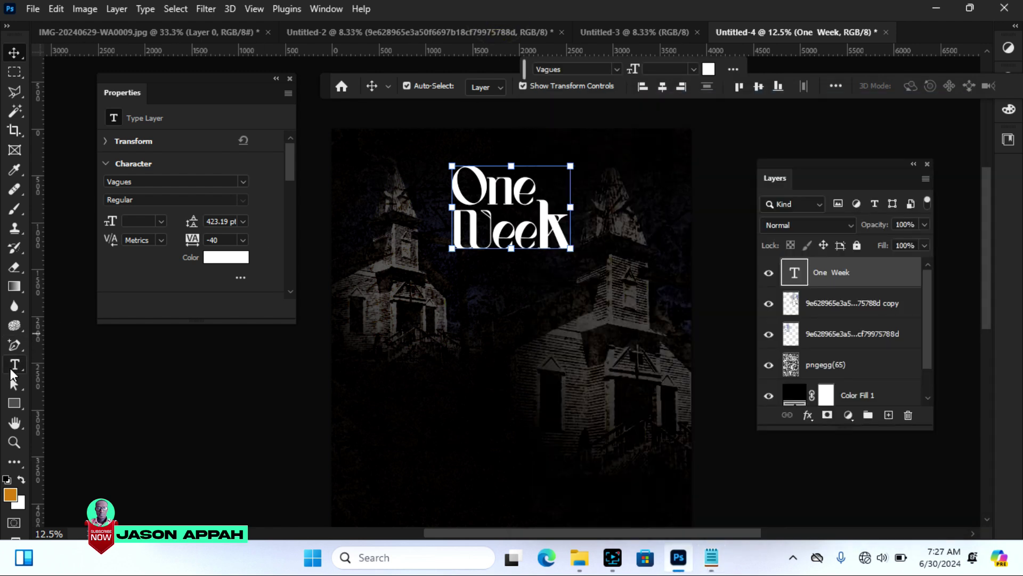
click(14, 368)
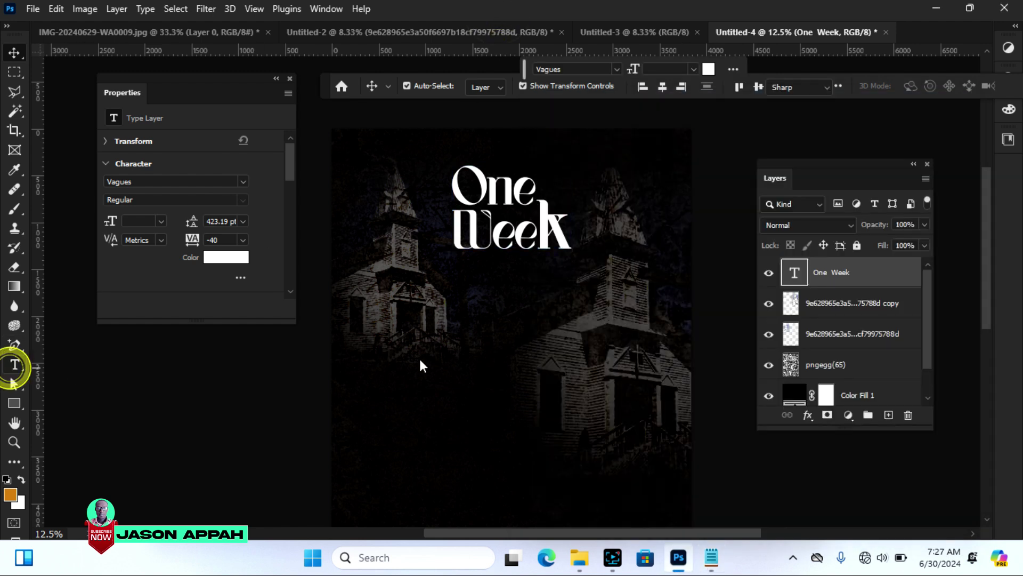
click(444, 302)
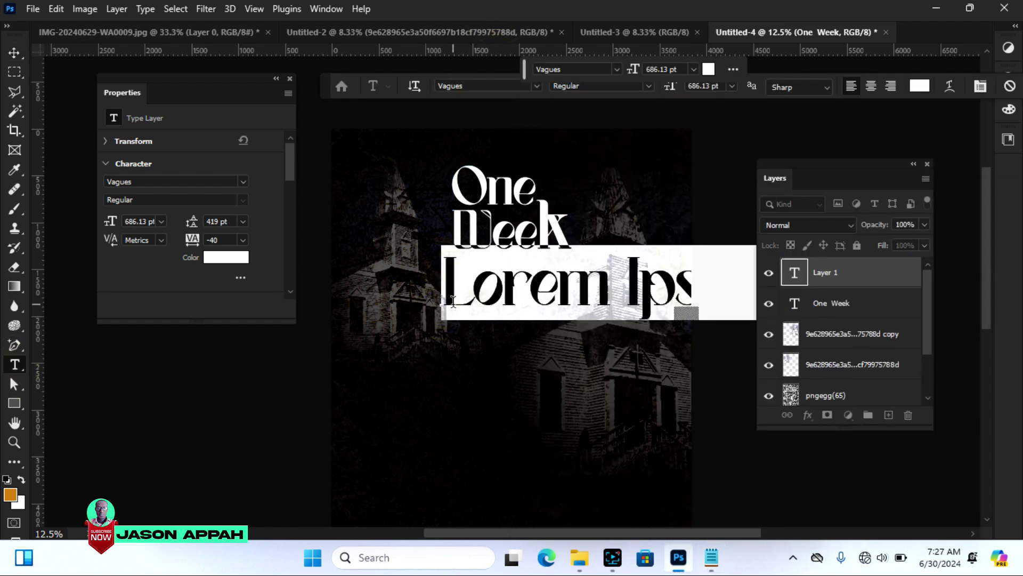
key(ctrl+v)
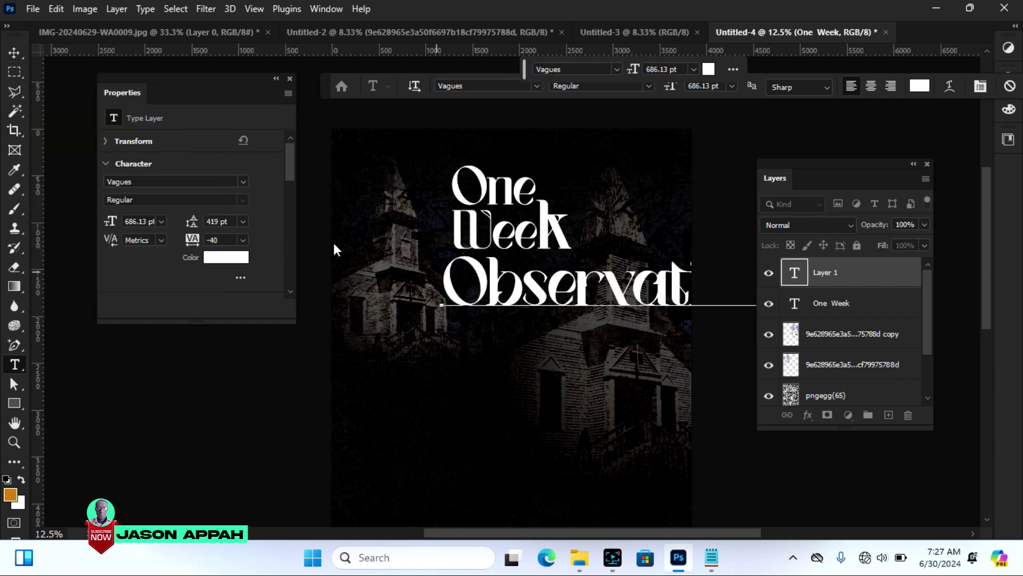
click(14, 52)
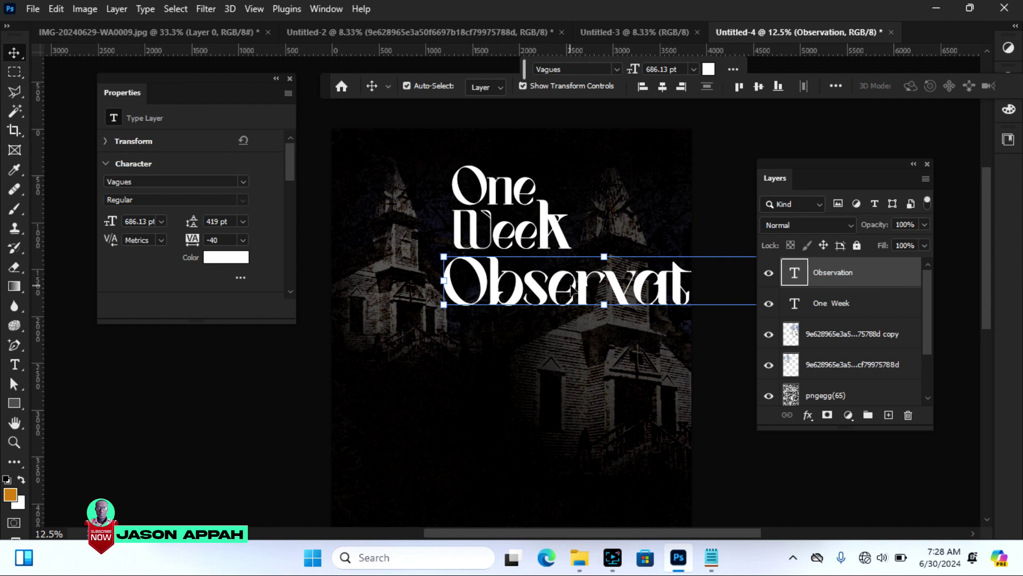
Step: Scale the Observation text down to 33.10% and place it tightly beneath the One Week title
drag(444, 253, 599, 288)
drag(673, 282, 512, 288)
drag(593, 268, 531, 273)
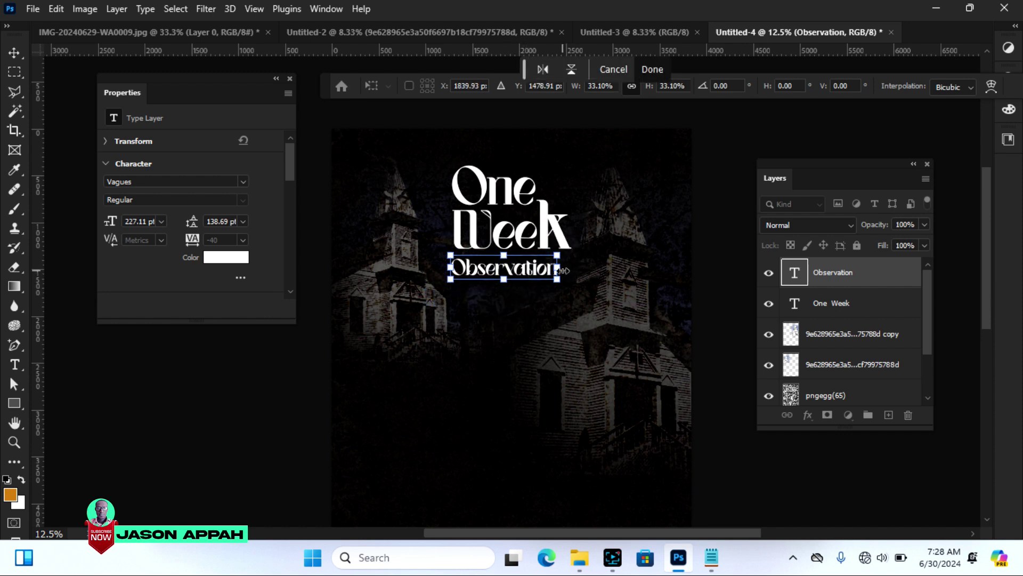
key(Up)
key(Up)
key(Up)
key(Up)
key(Up)
key(Up)
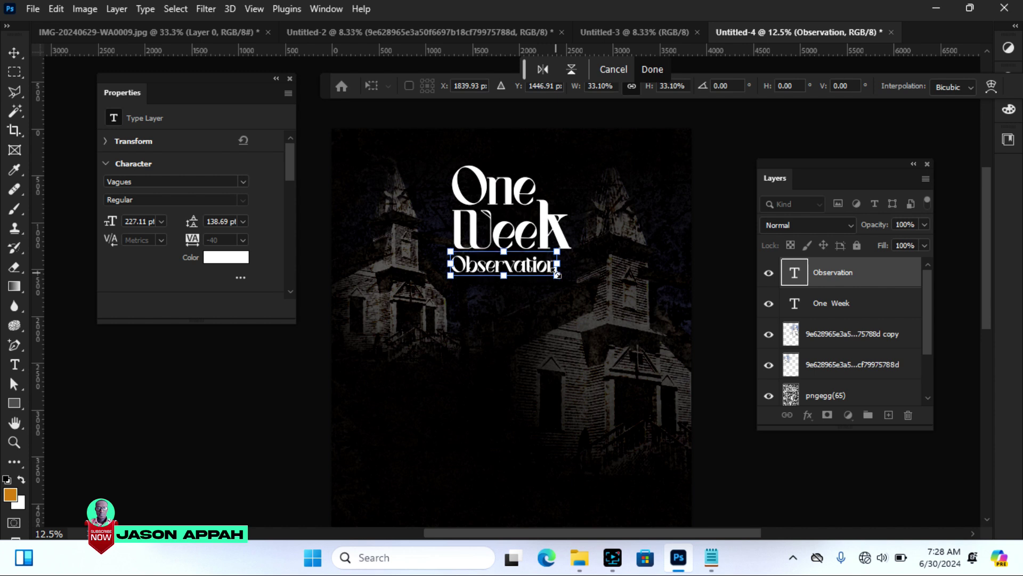
key(Up)
key(Up)
key(Up)
key(Up)
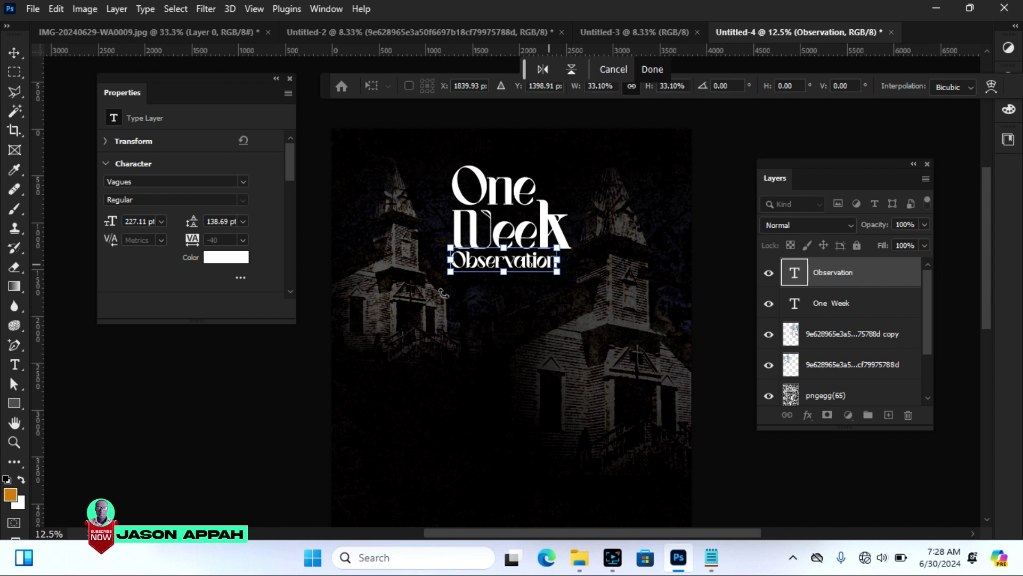
mouse_move(288, 173)
mouse_down()
mouse_move(290, 183)
mouse_move(286, 171)
mouse_up()
click(15, 54)
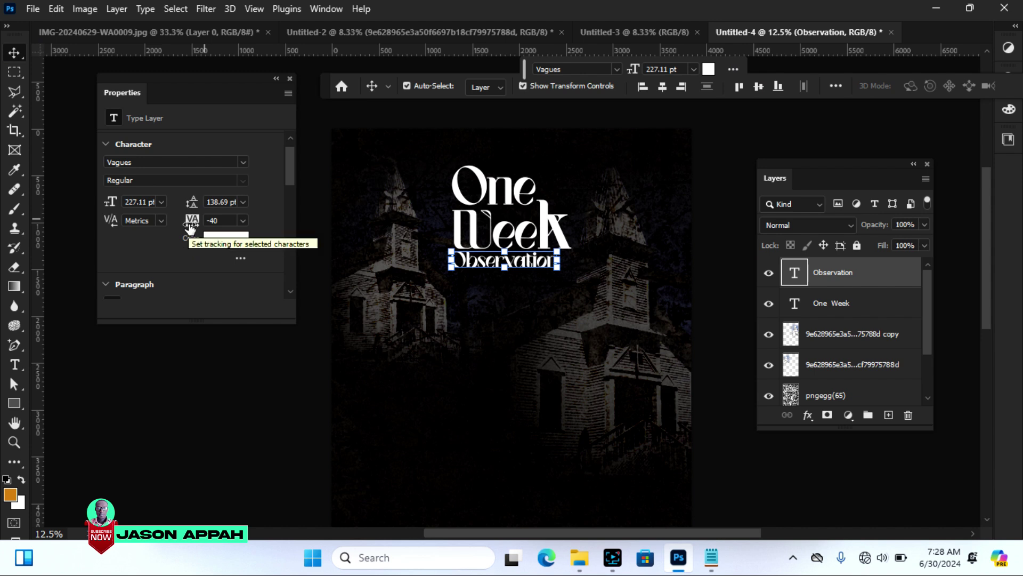
Step: Set the tracking of the Observation text to 20
click(190, 228)
text(20)
key(Return)
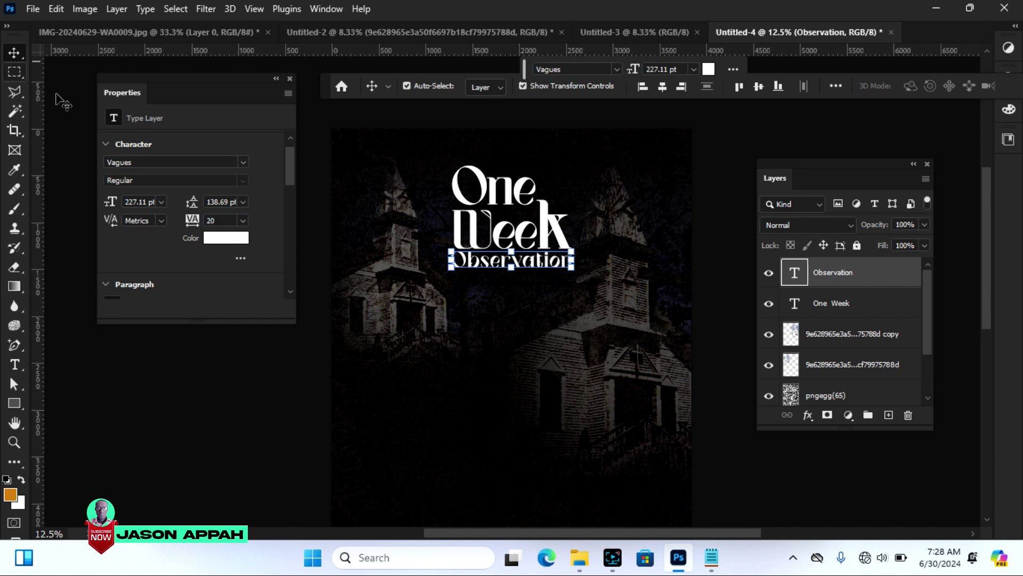
click(401, 302)
Step: Change the color of the Observation text to golden yellow (fcd653)
click(563, 262)
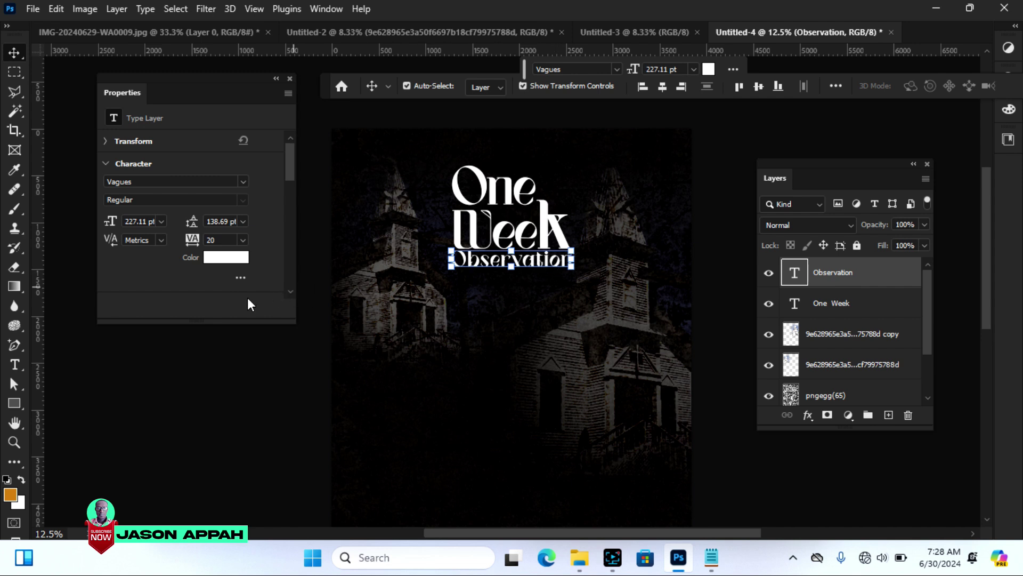
click(231, 257)
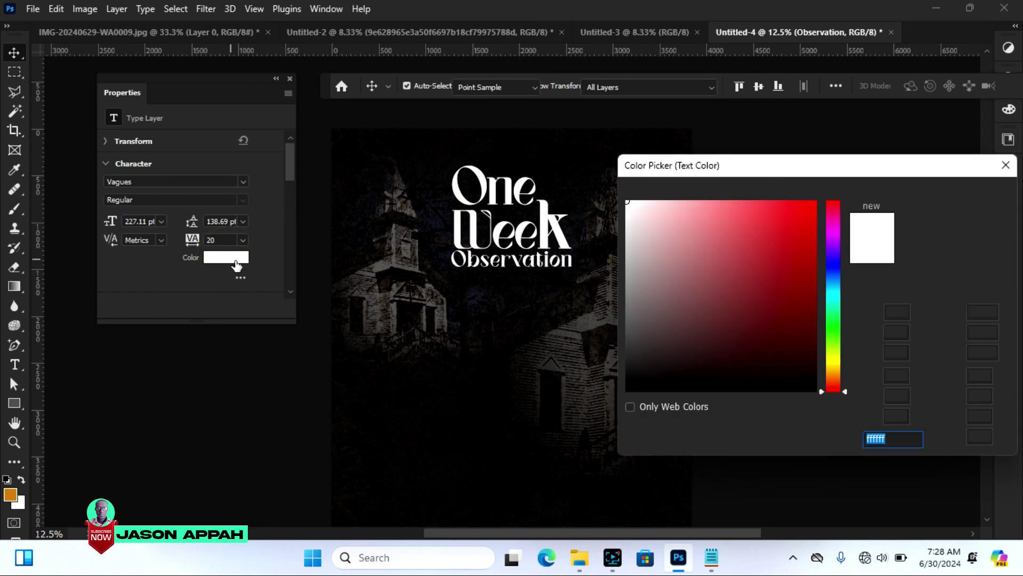
click(833, 367)
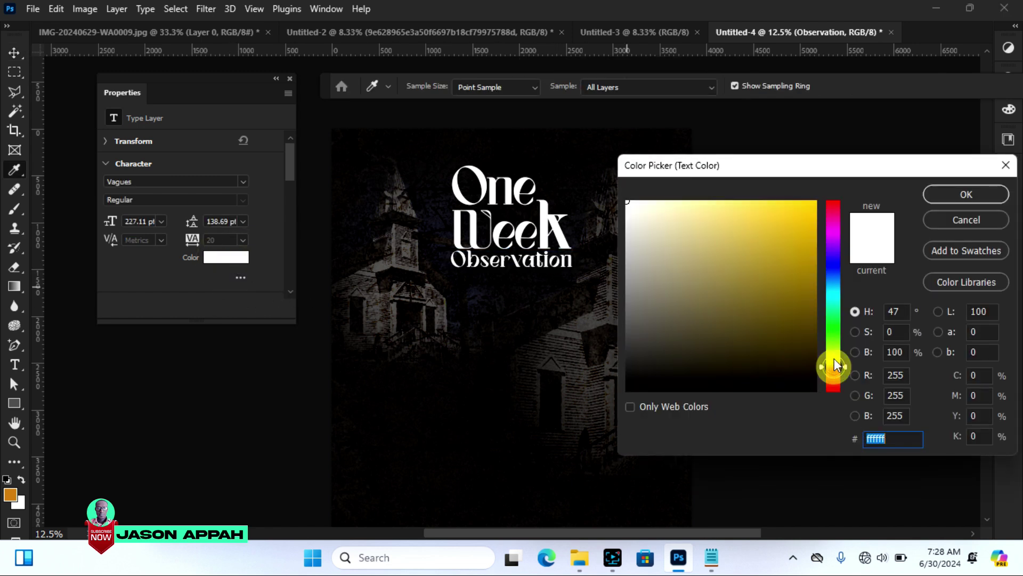
click(751, 208)
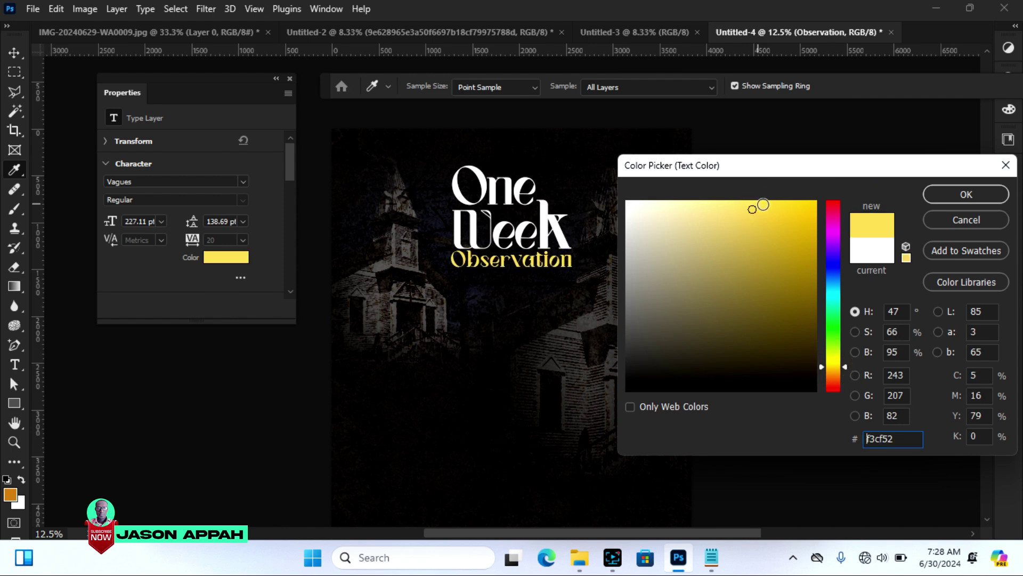
click(756, 202)
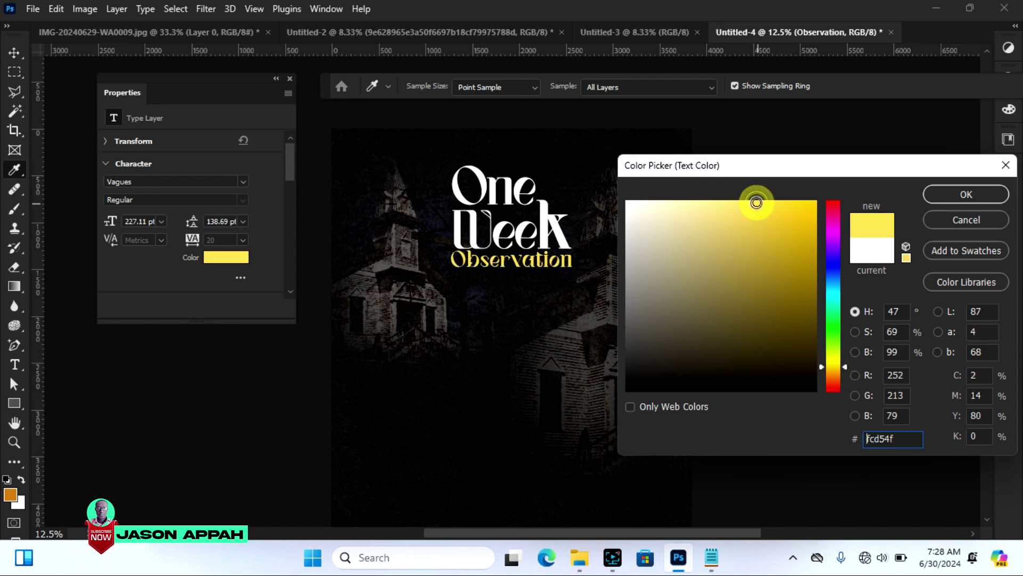
click(752, 203)
click(753, 203)
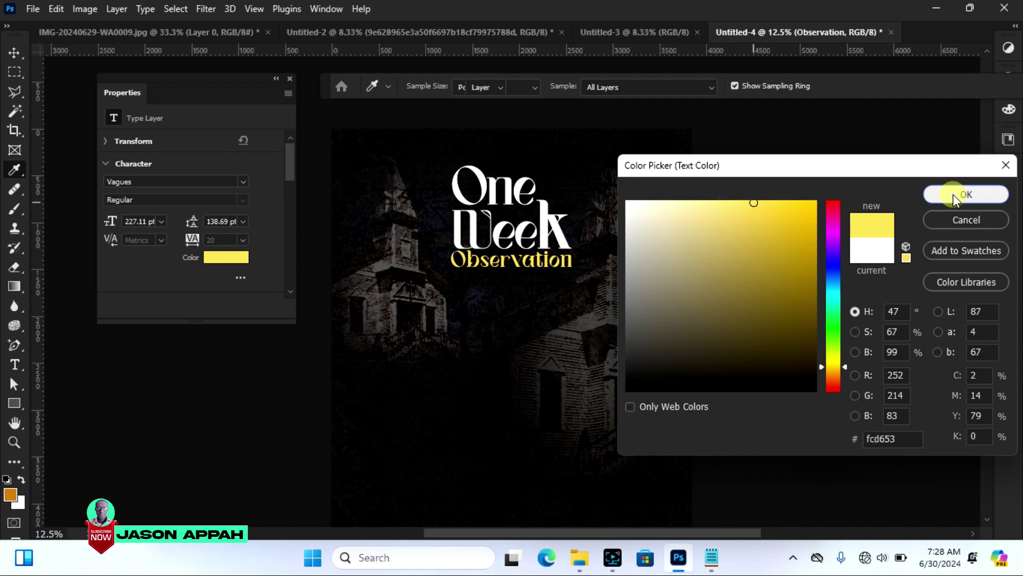
click(954, 199)
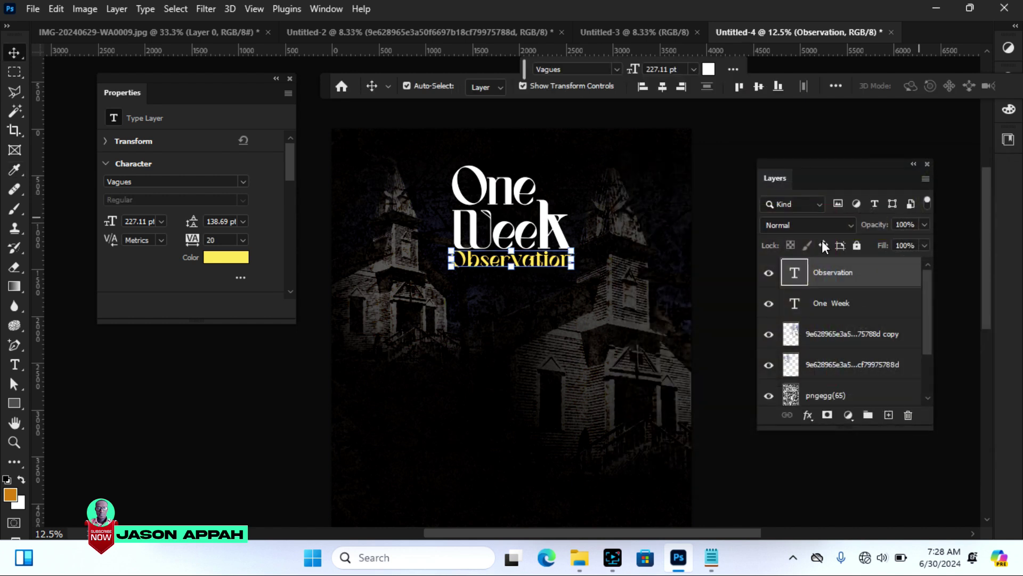
click(714, 376)
Step: Bring the gold flourish ornament from the Untitled-2 document into the Untitled-4 banner, below the Observation text
mouse_move(989, 231)
mouse_down()
mouse_move(1001, 264)
mouse_move(1002, 242)
mouse_up()
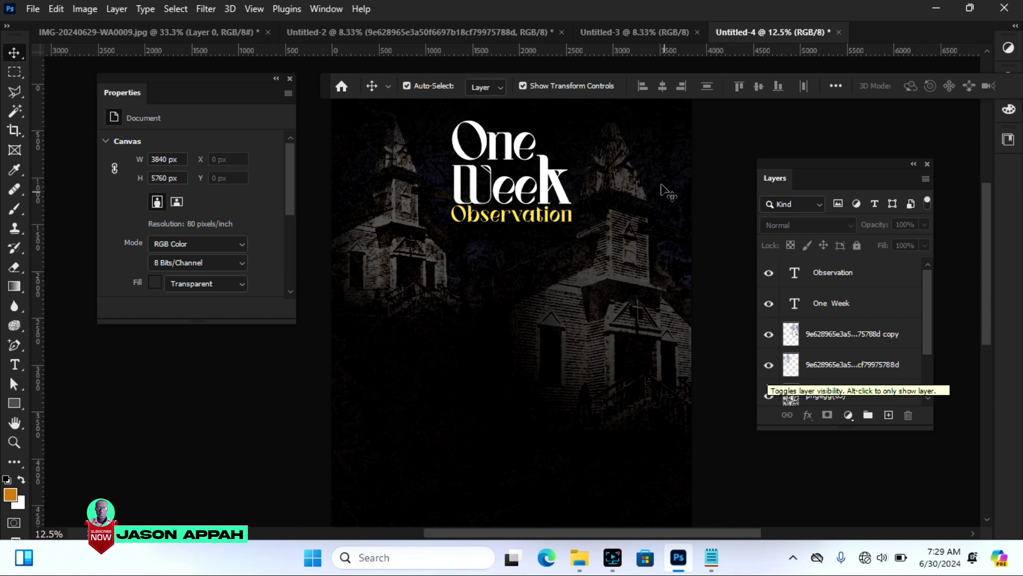
click(388, 33)
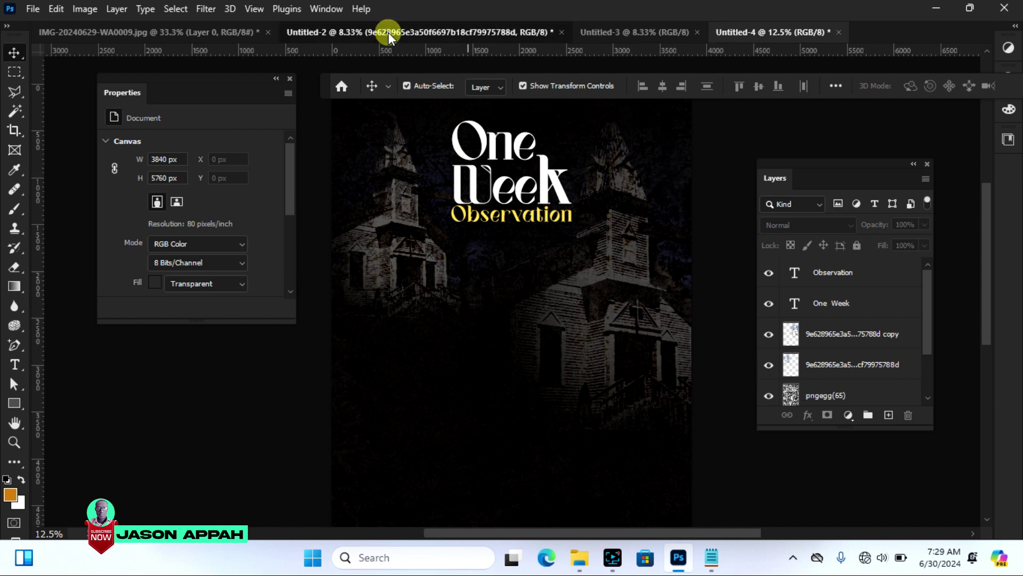
click(549, 237)
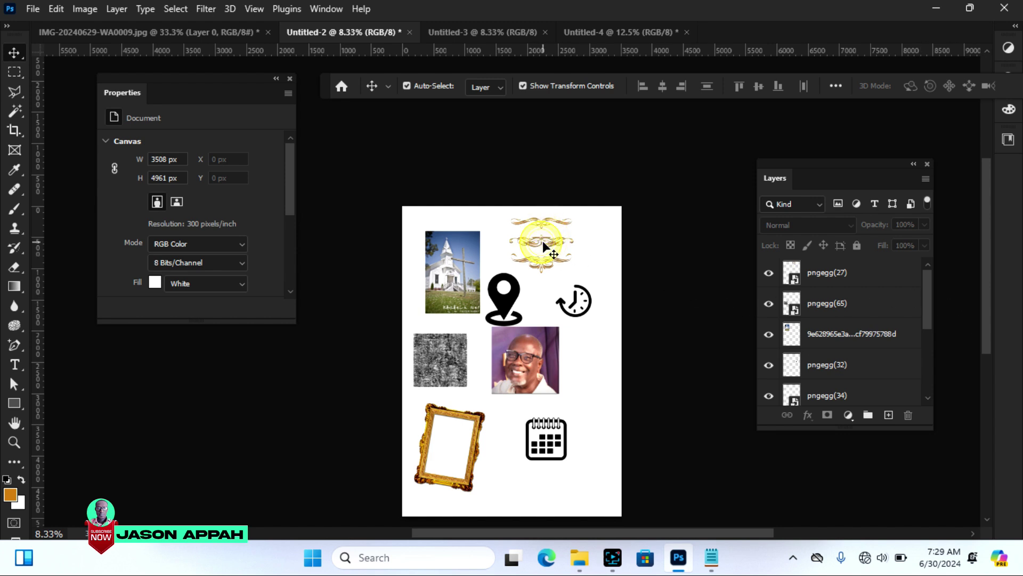
click(543, 250)
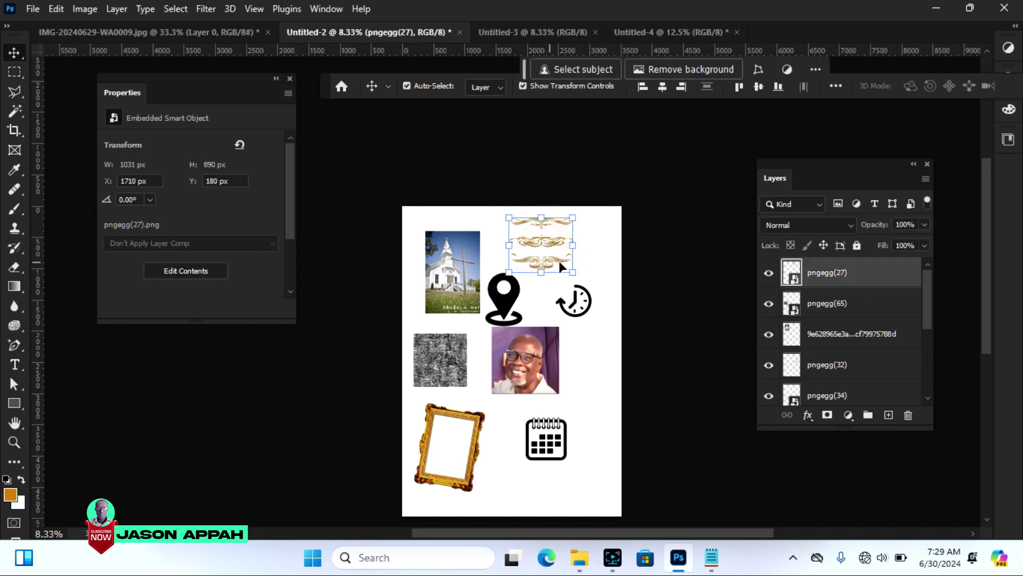
drag(550, 268, 491, 271)
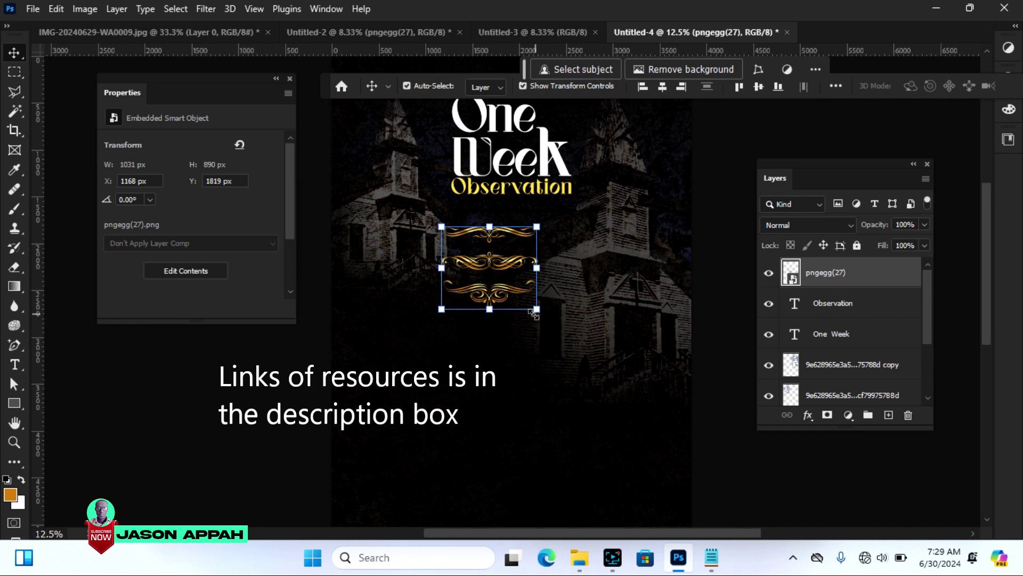
Step: Rasterize the ornament layer and delete its two lower flourishes, keeping only the uppermost one
right_click(834, 275)
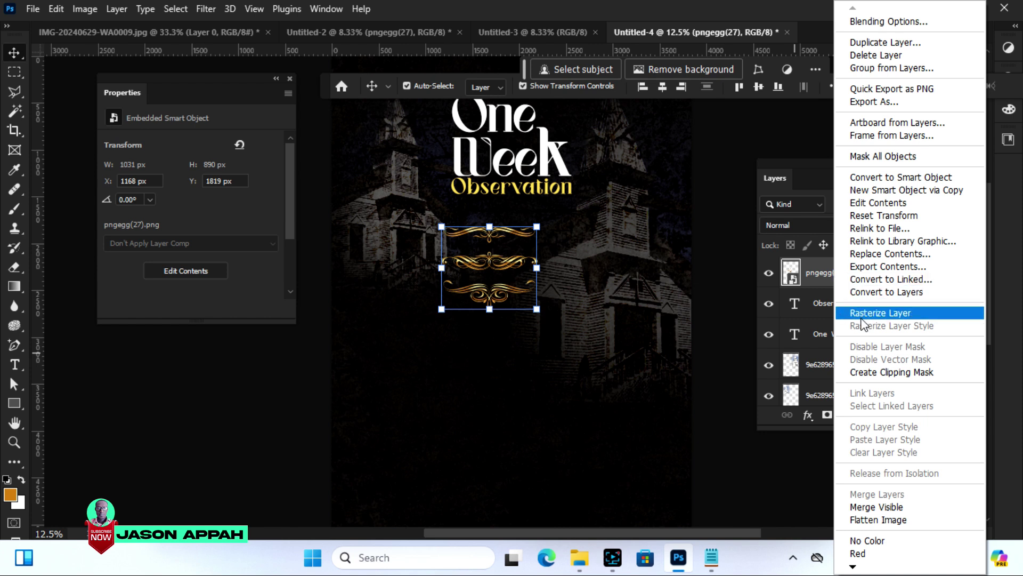
click(863, 314)
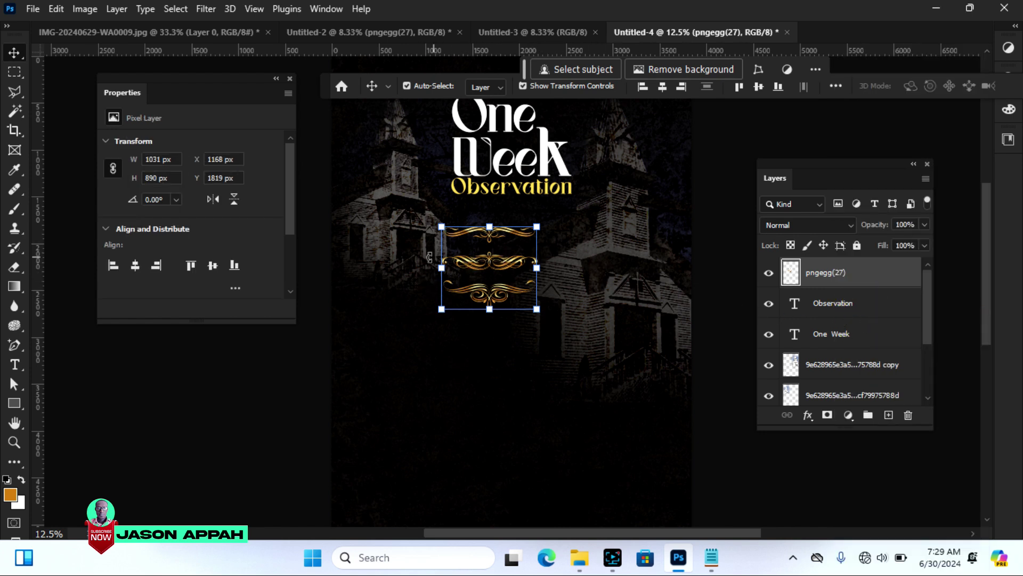
click(13, 76)
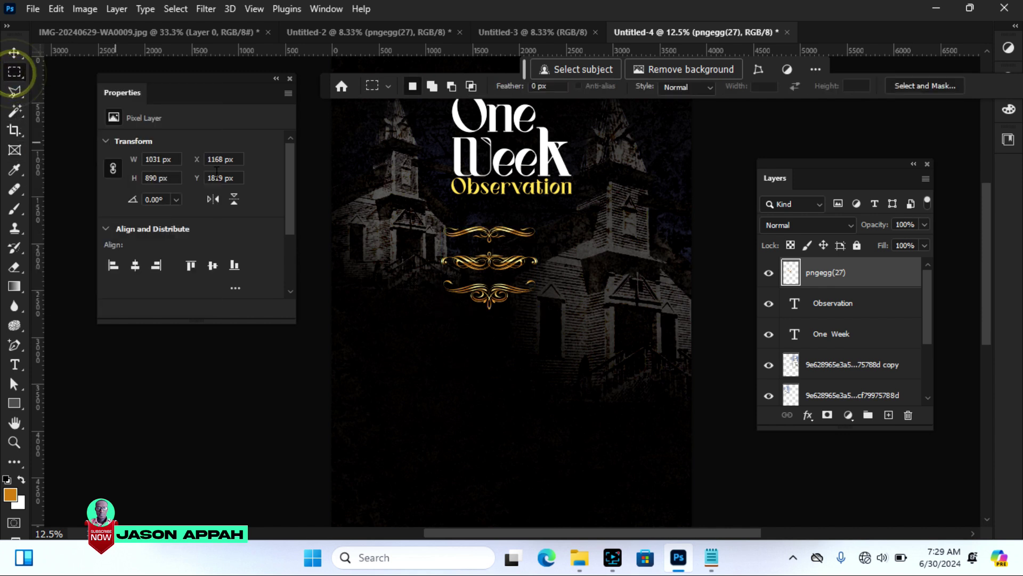
drag(430, 248, 545, 312)
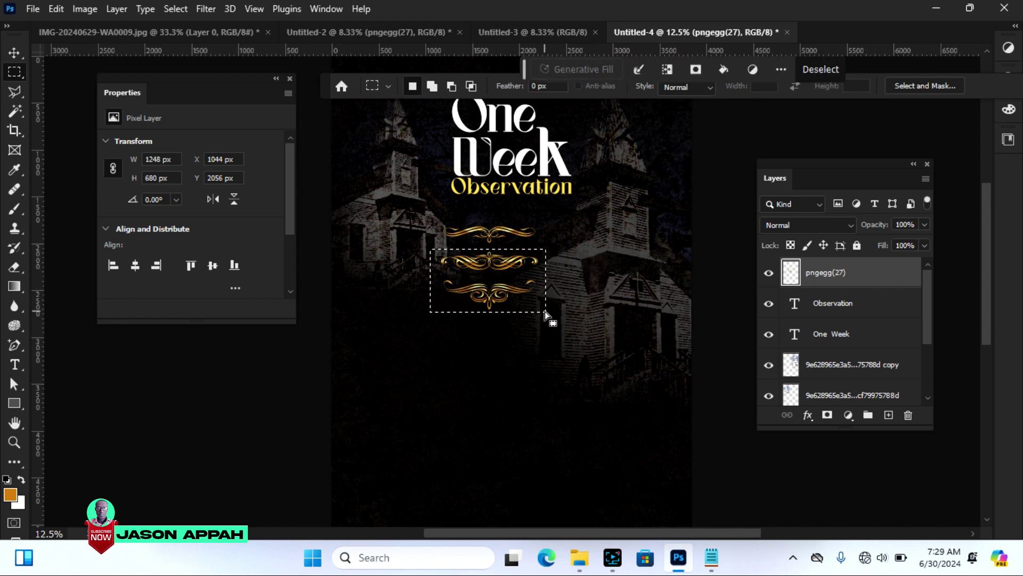
key(Delete)
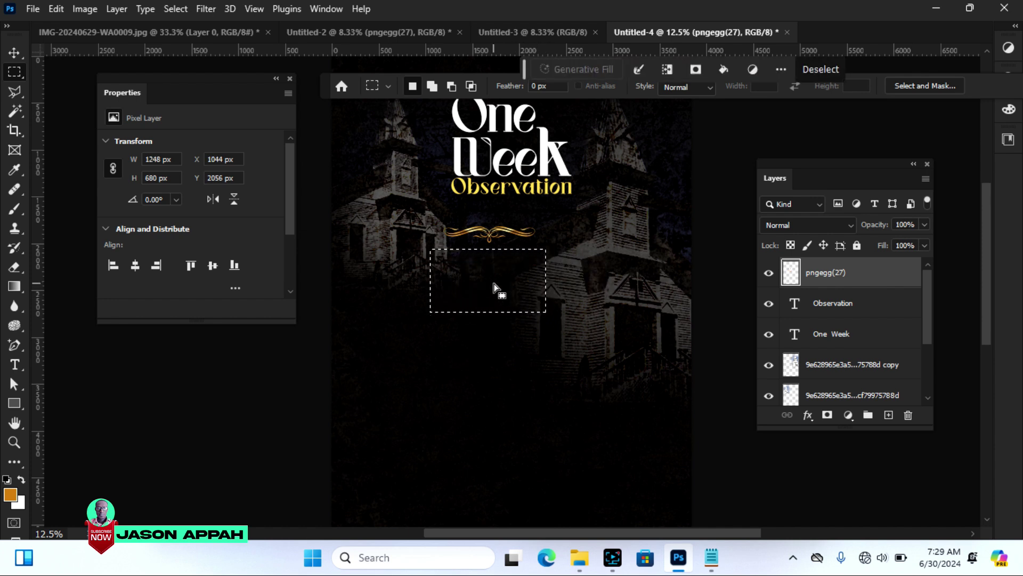
key(ctrl+d)
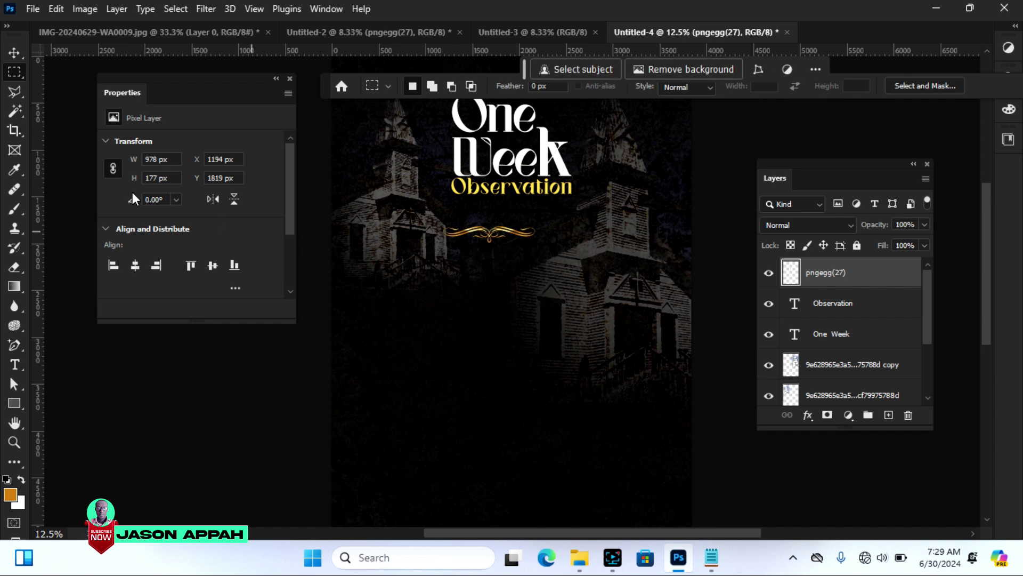
Step: Enlarge the remaining flourish to 124.91% and place it directly beneath the Observation text, centered on the banner's width
click(15, 53)
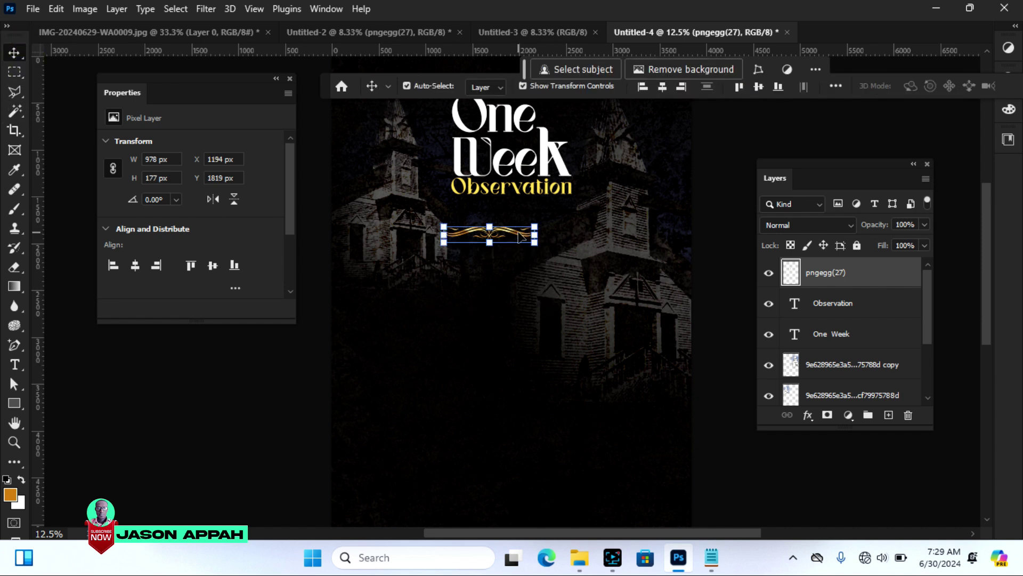
drag(520, 237, 573, 233)
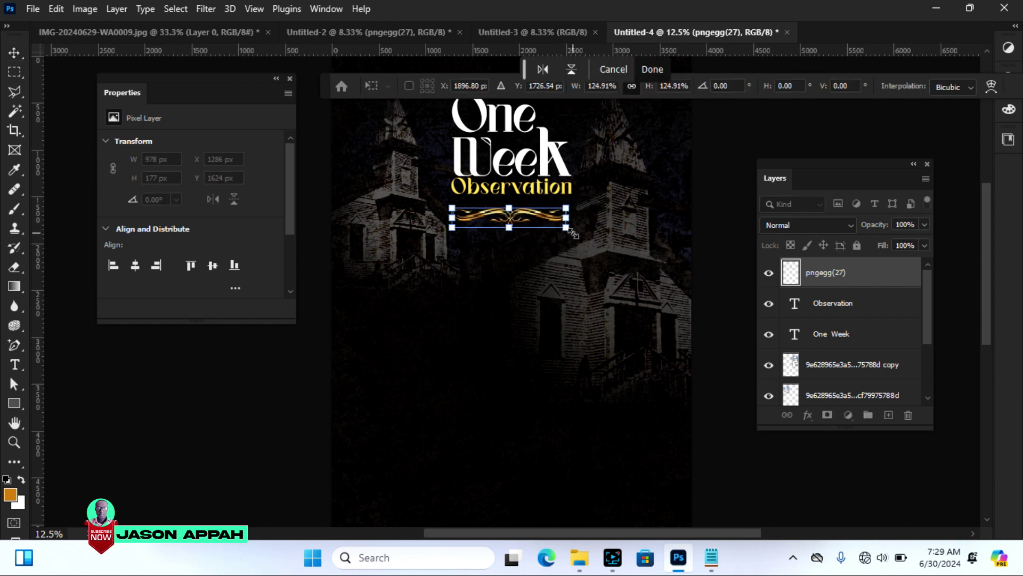
key(Up)
key(Up)
key(Up)
key(Right)
key(Up)
key(Up)
key(Right)
key(Right)
key(Right)
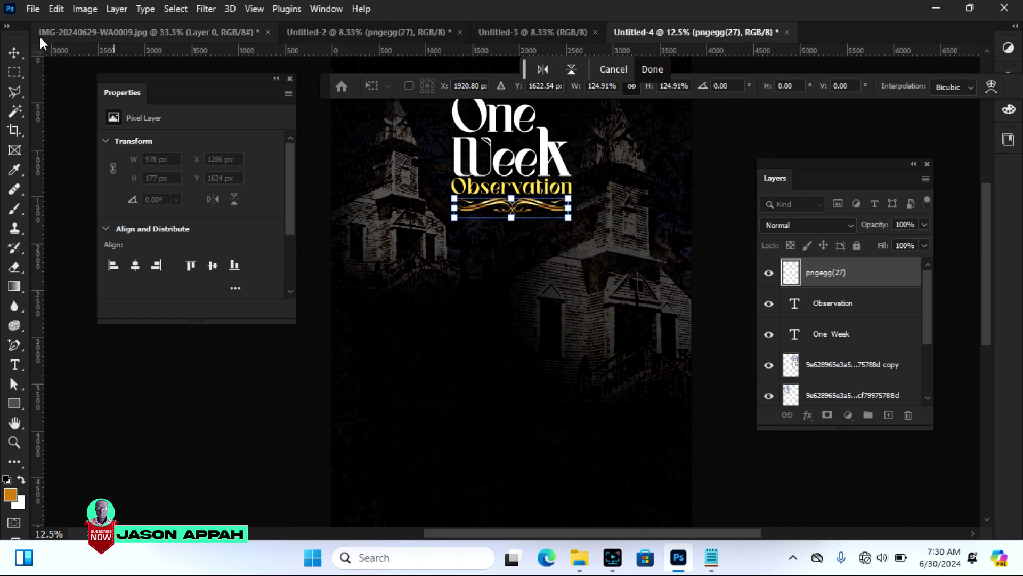
click(15, 52)
click(723, 163)
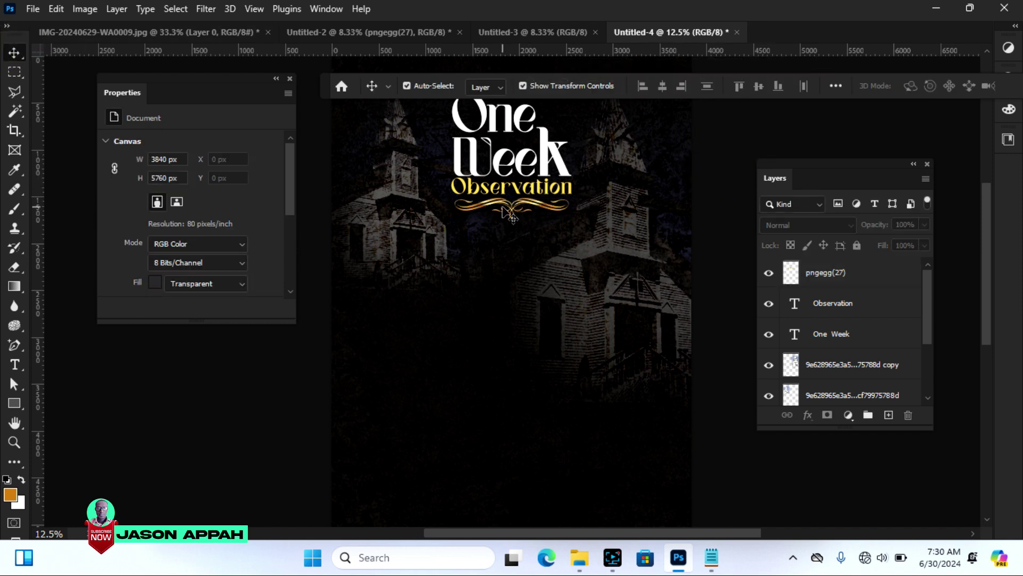
Step: Move the floating tool options clear of the banner artwork and shift the flourish slightly left to X 1294 px
drag(325, 90, 772, 101)
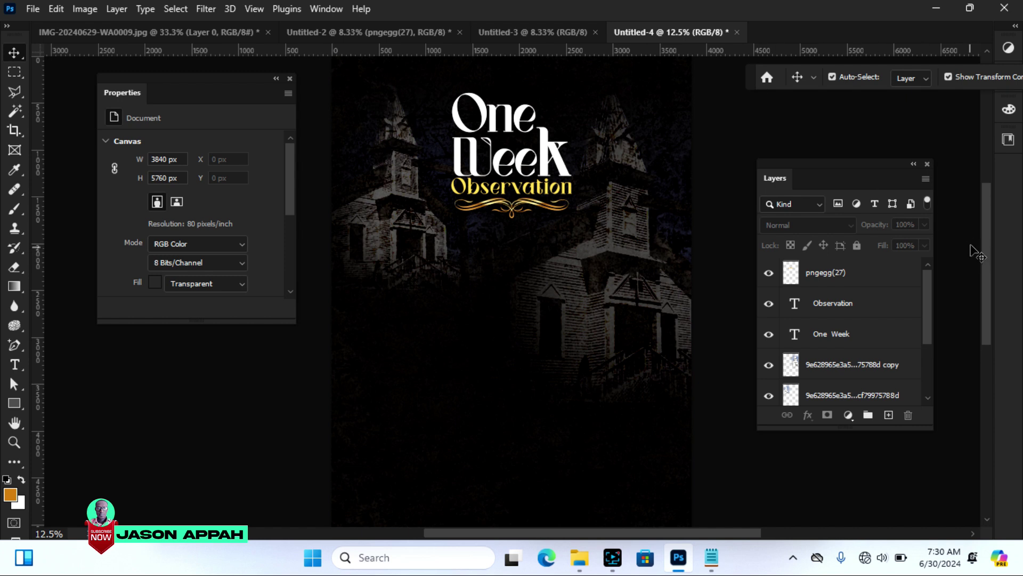
scroll(986, 242, up, 3)
click(517, 257)
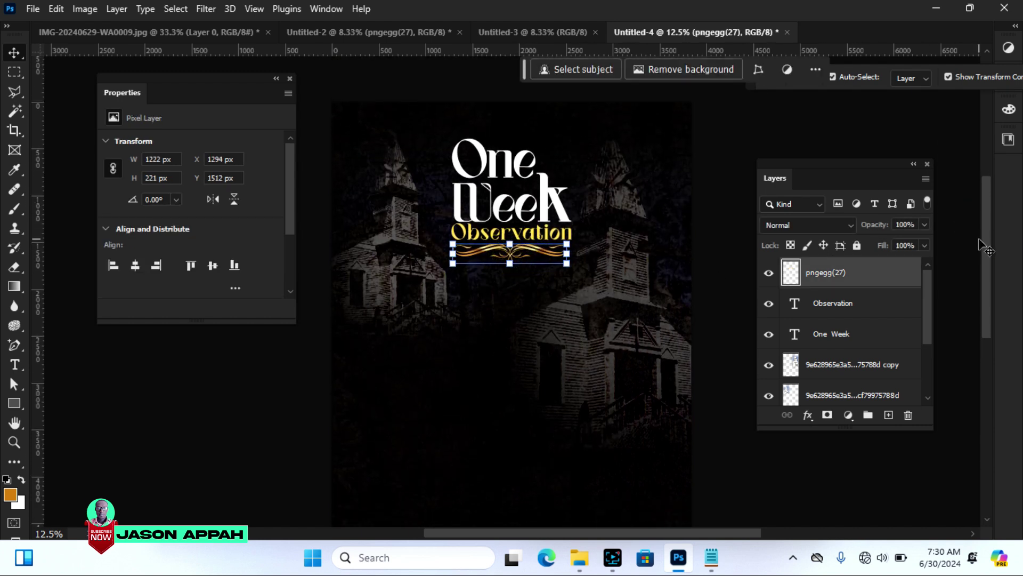
scroll(991, 255, down, 1)
drag(990, 255, 996, 273)
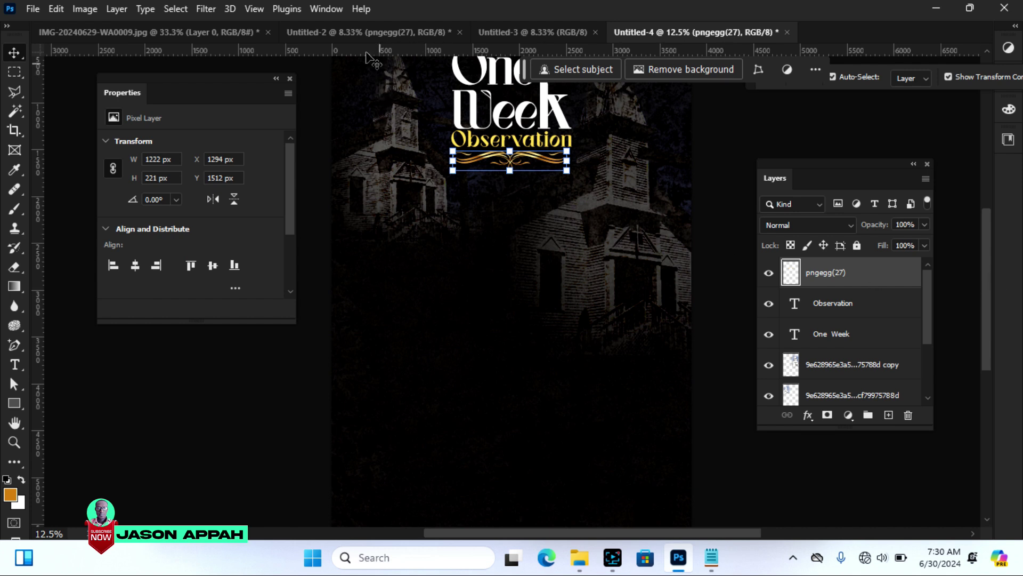
Step: Bring the man's portrait photo from Untitled-2 into the Untitled-4 banner and enlarge it to about 2137 × 2130 px below the flourish
click(348, 38)
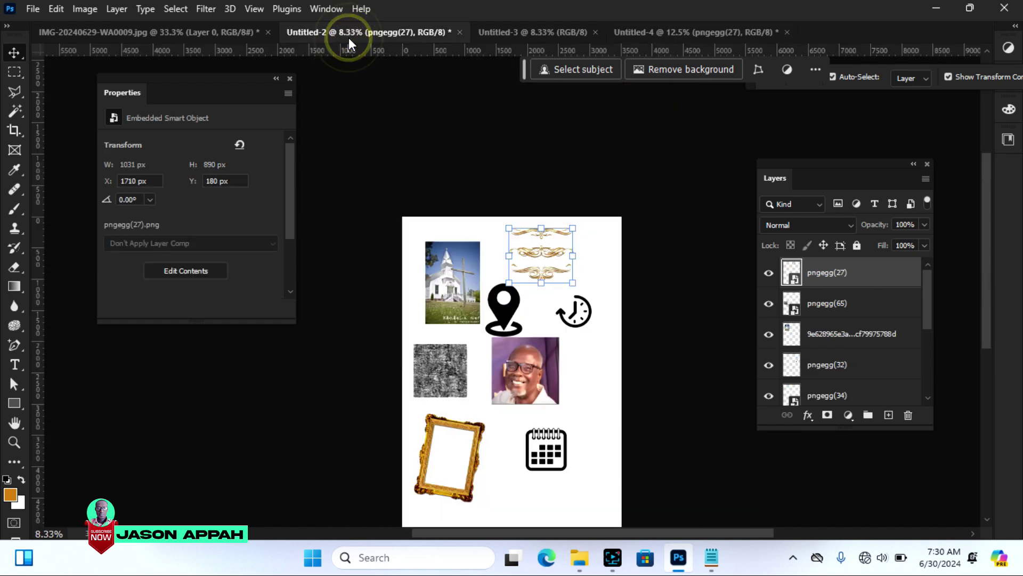
click(536, 366)
drag(536, 365, 451, 309)
drag(491, 354, 520, 274)
key(Return)
mouse_move(519, 345)
mouse_down()
mouse_move(513, 364)
mouse_move(516, 352)
mouse_up()
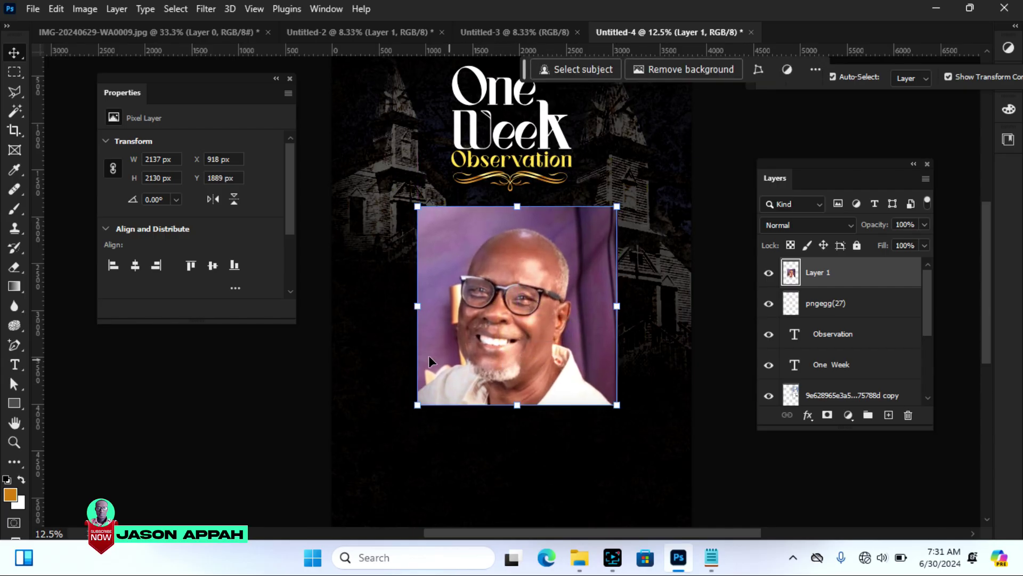
Step: Draw an orange circle about 2028 × 2024 px over the portrait and position it at about X 918, Y 1942 px
click(14, 402)
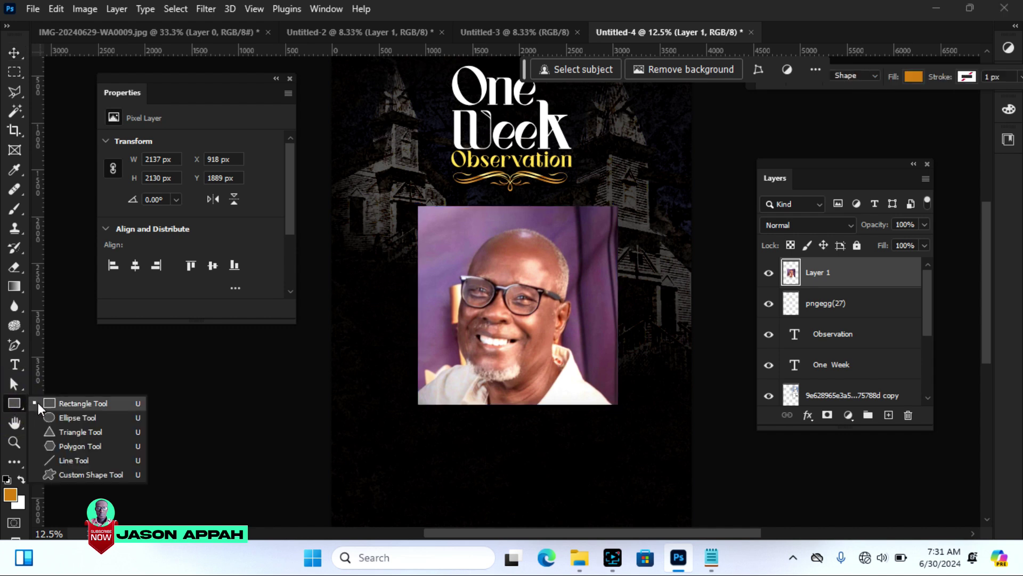
click(77, 418)
drag(429, 217, 619, 406)
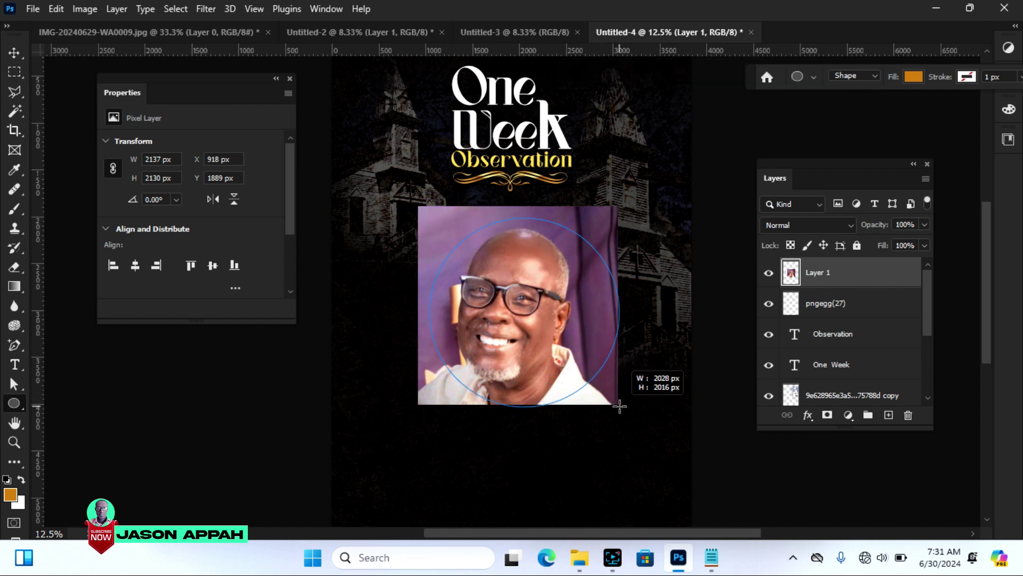
drag(619, 407, 619, 405)
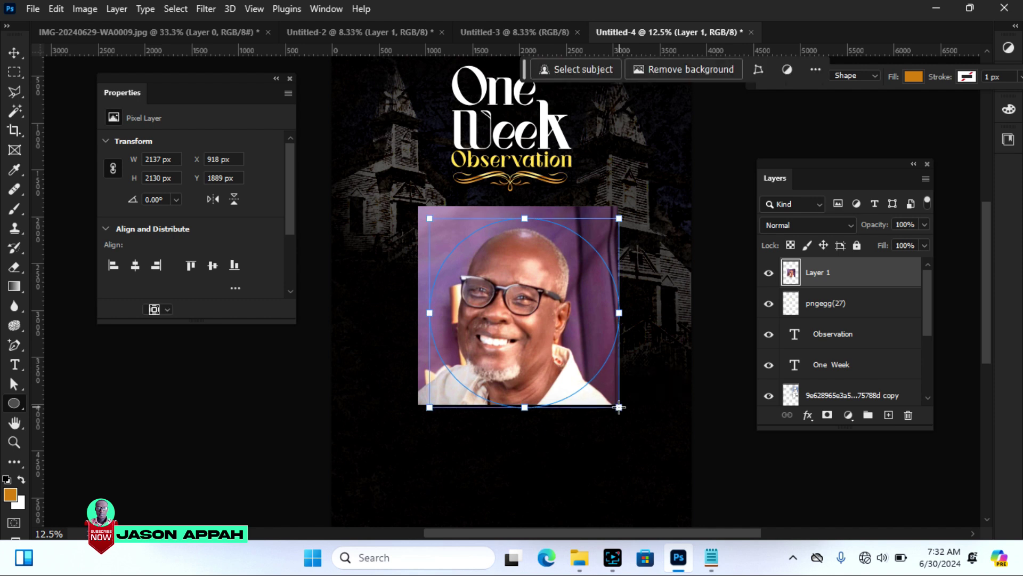
click(14, 52)
mouse_move(542, 302)
mouse_down()
mouse_move(535, 293)
mouse_move(537, 303)
mouse_up()
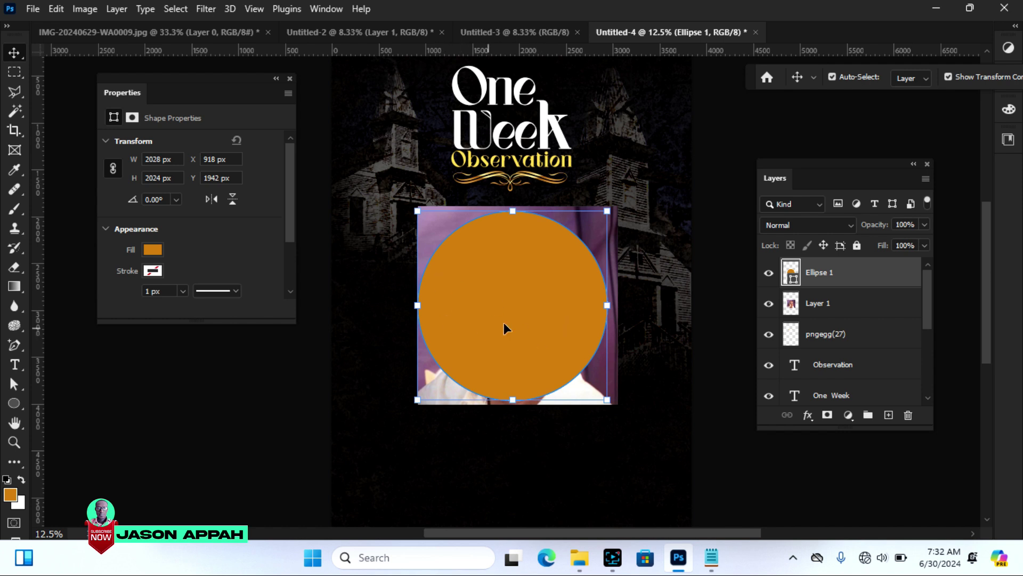
Step: Place the portrait layer above the circle and clip it to the circle with a clipping mask
click(821, 304)
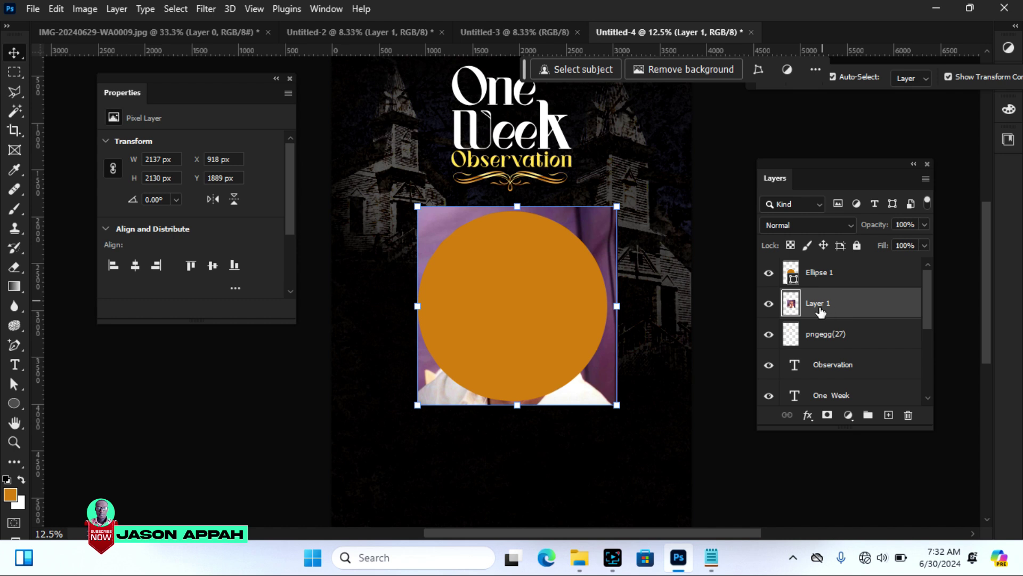
drag(819, 309, 823, 271)
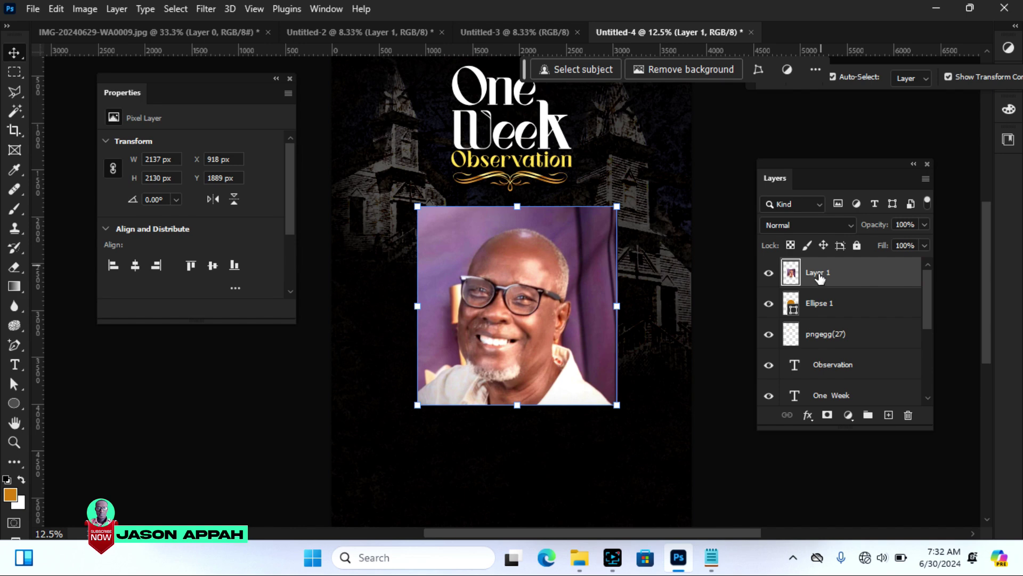
right_click(819, 276)
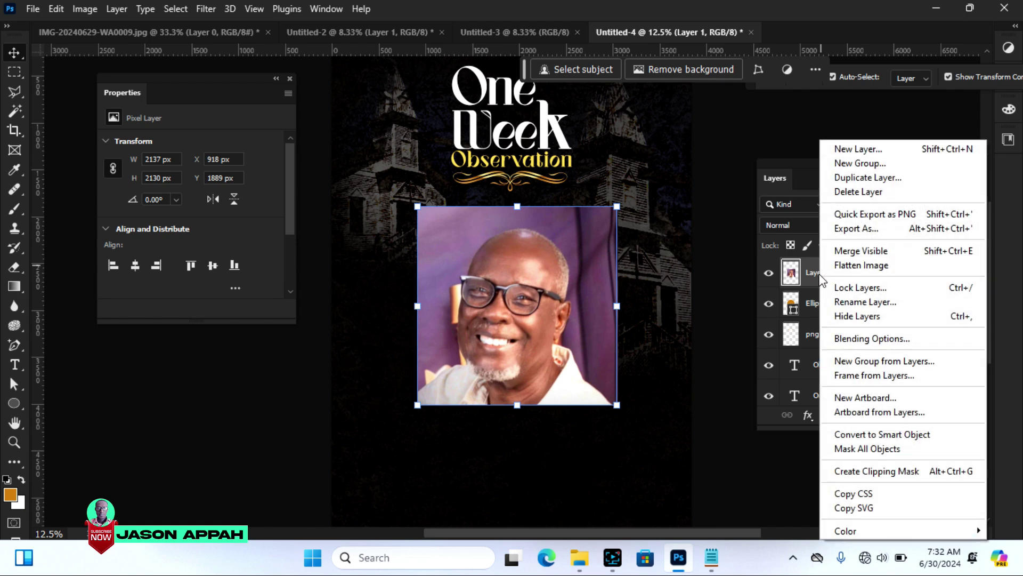
click(853, 472)
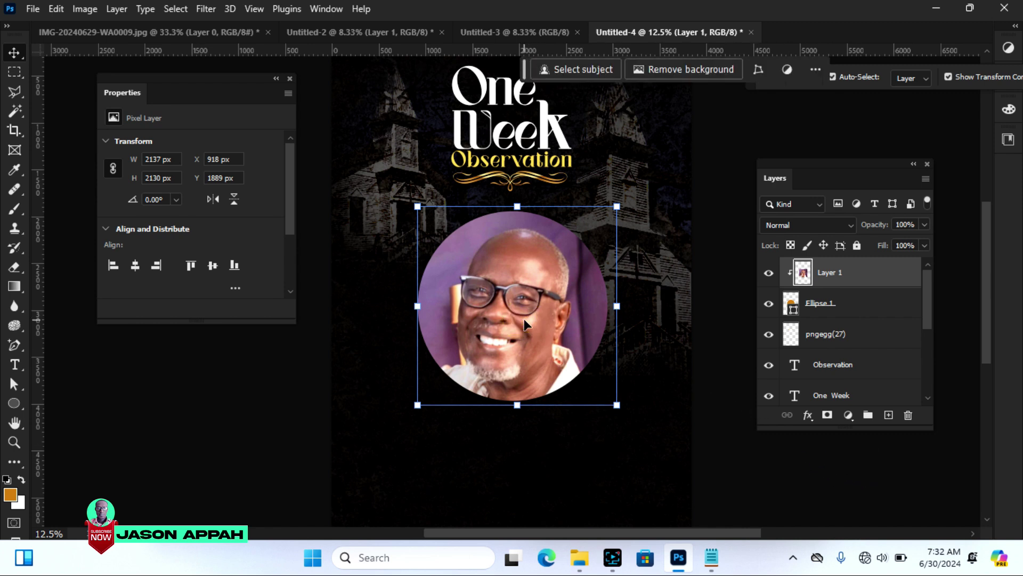
Step: Reposition the clipped portrait inside the circle to about X 894, Y 1841 px
click(833, 315)
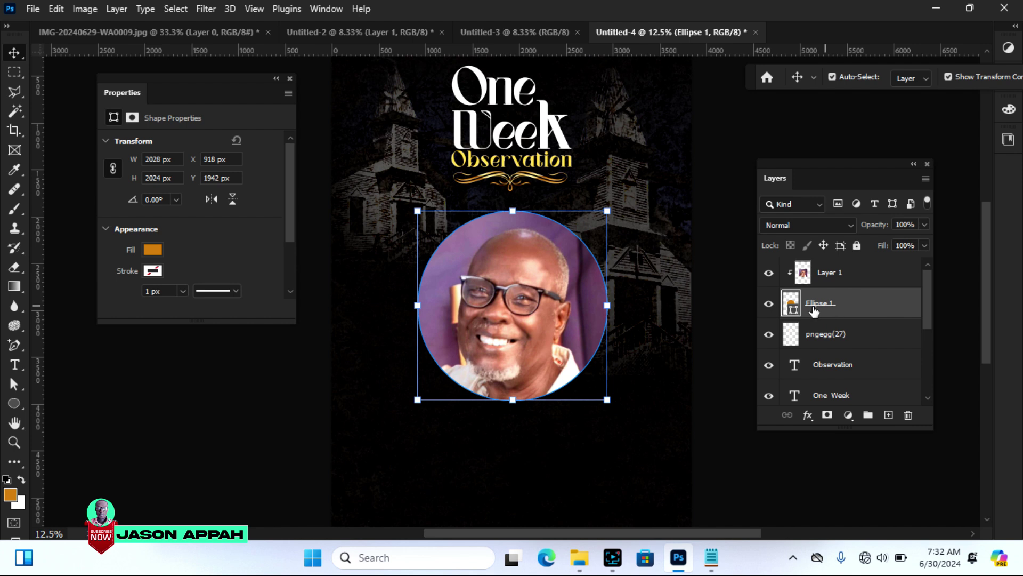
click(828, 272)
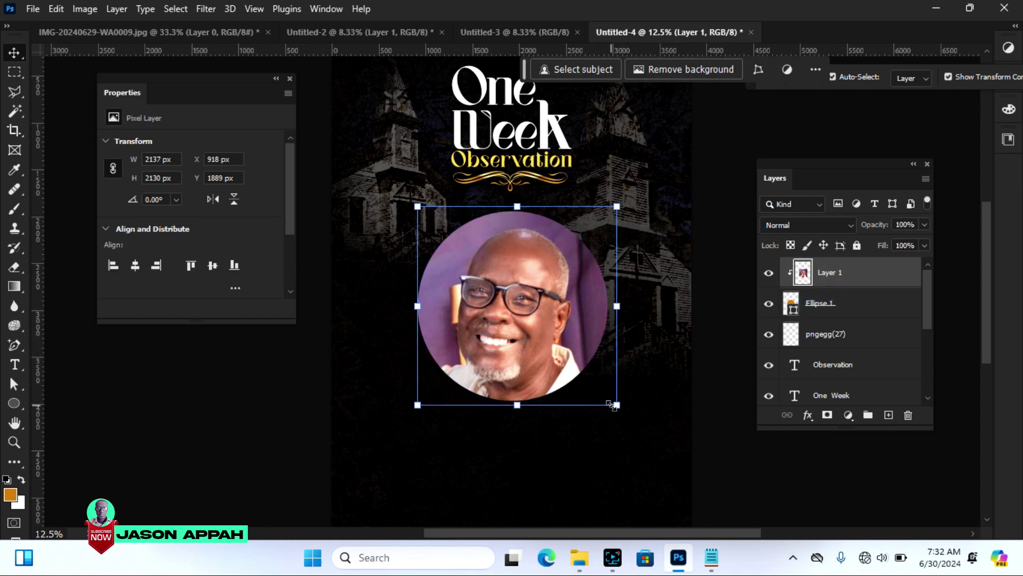
drag(612, 400, 607, 394)
key(Left)
key(Down)
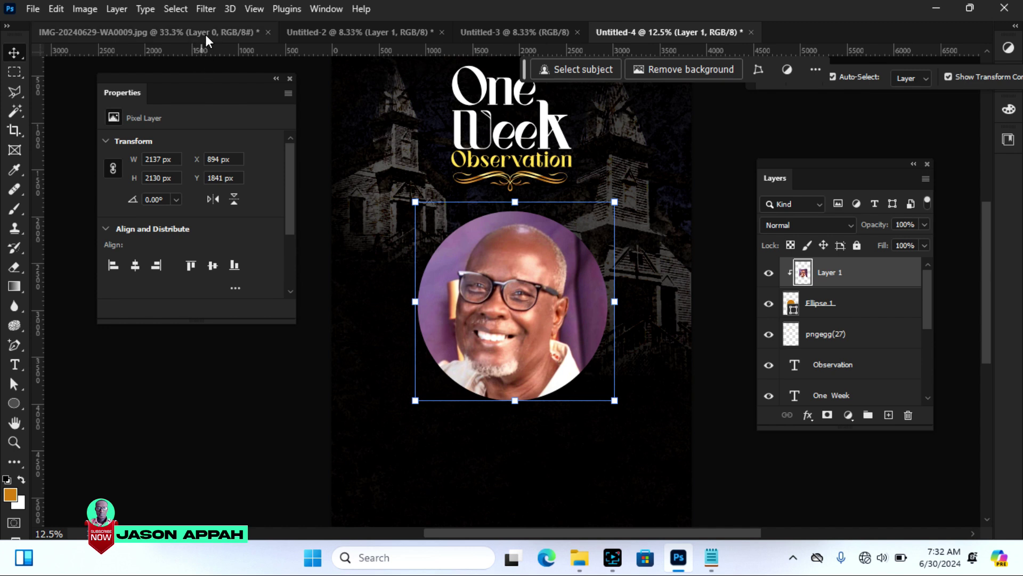
Step: Sharpen the portrait with Unsharp Mask, using an amount of 164% and a radius of 12.4 pixels
click(206, 9)
mouse_move(303, 292)
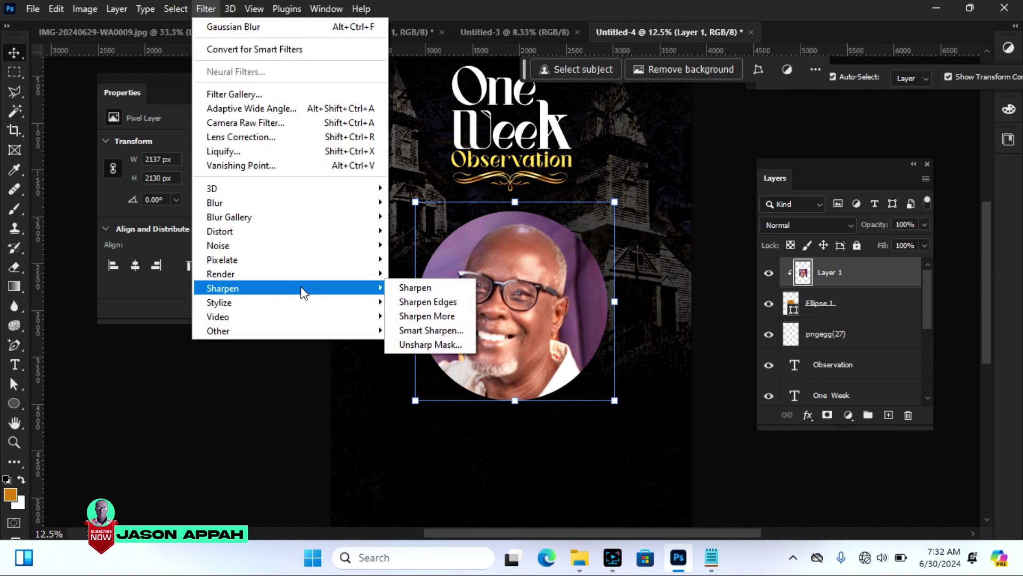
click(437, 343)
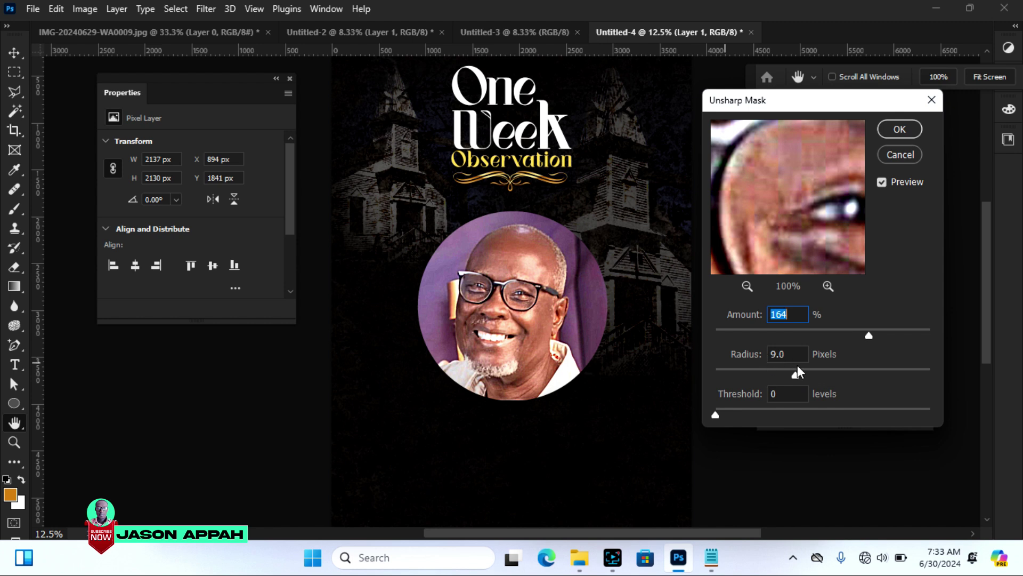
click(804, 376)
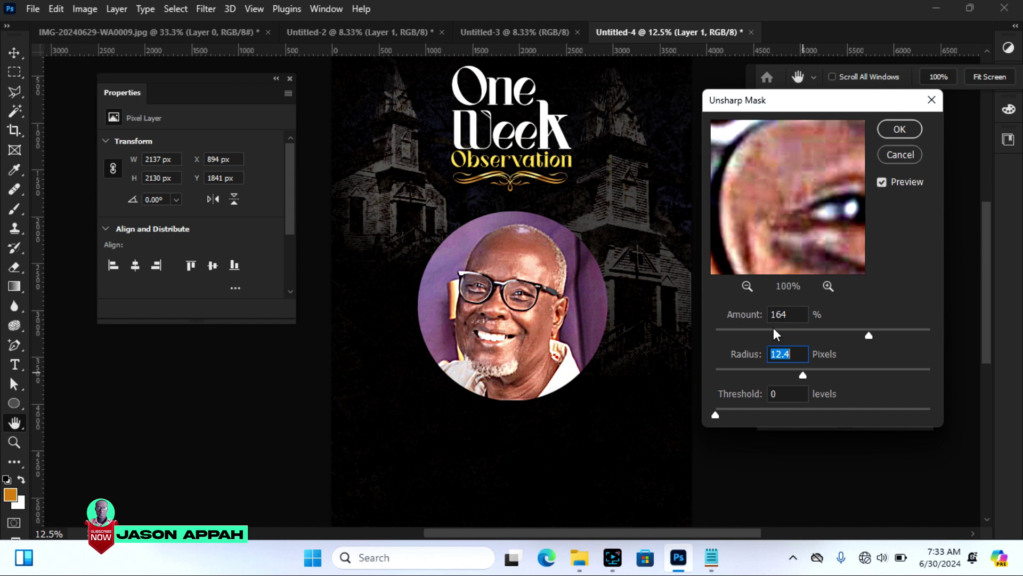
click(900, 129)
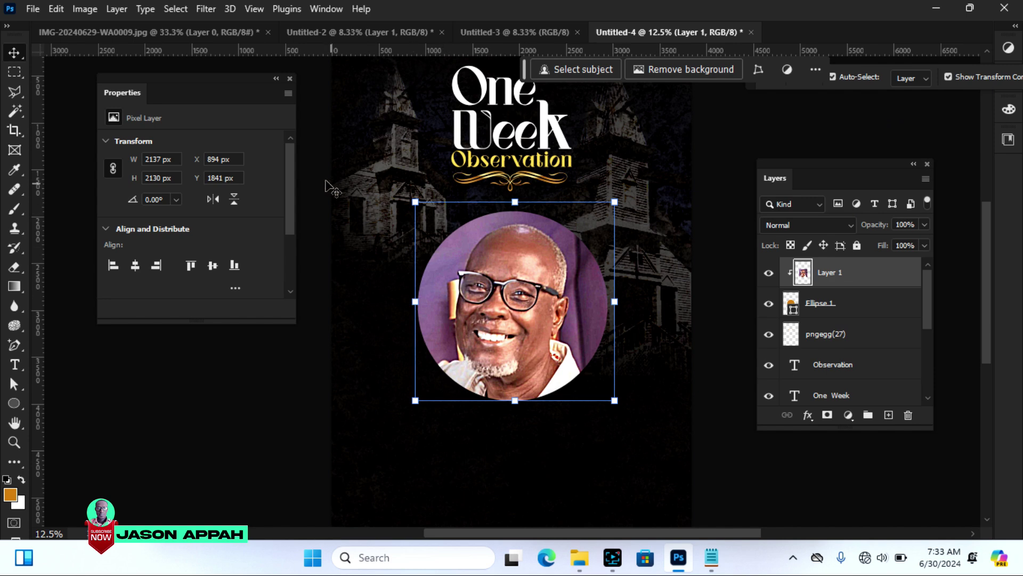
Step: Brighten the portrait with a Levels adjustment, setting the white input level to 224
click(87, 11)
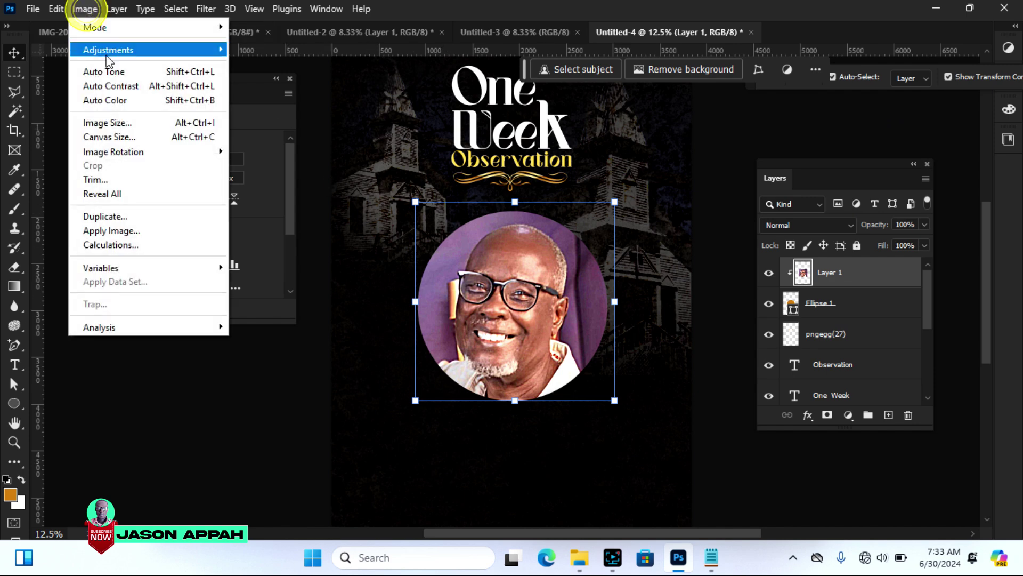
mouse_move(110, 51)
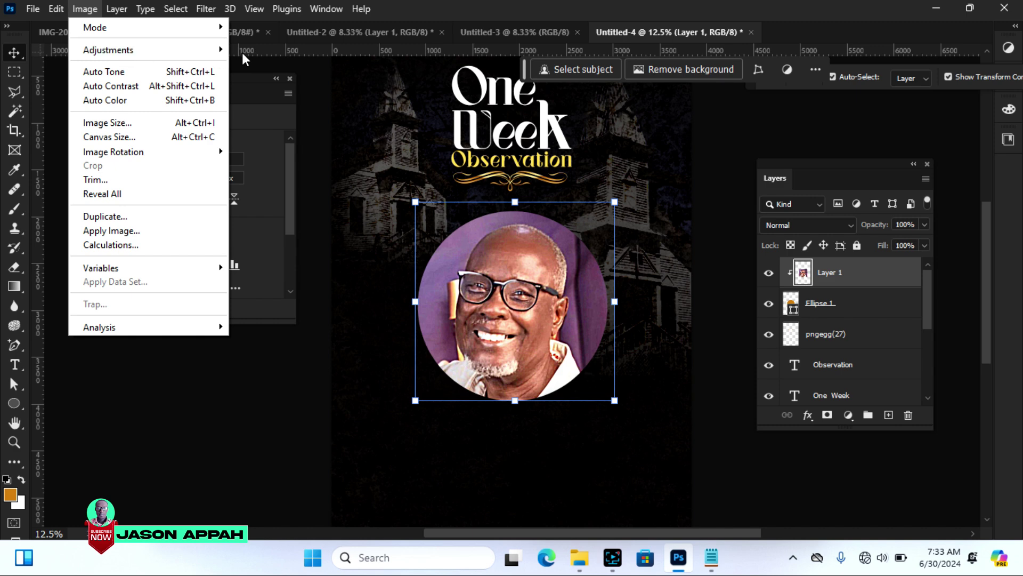
mouse_move(216, 50)
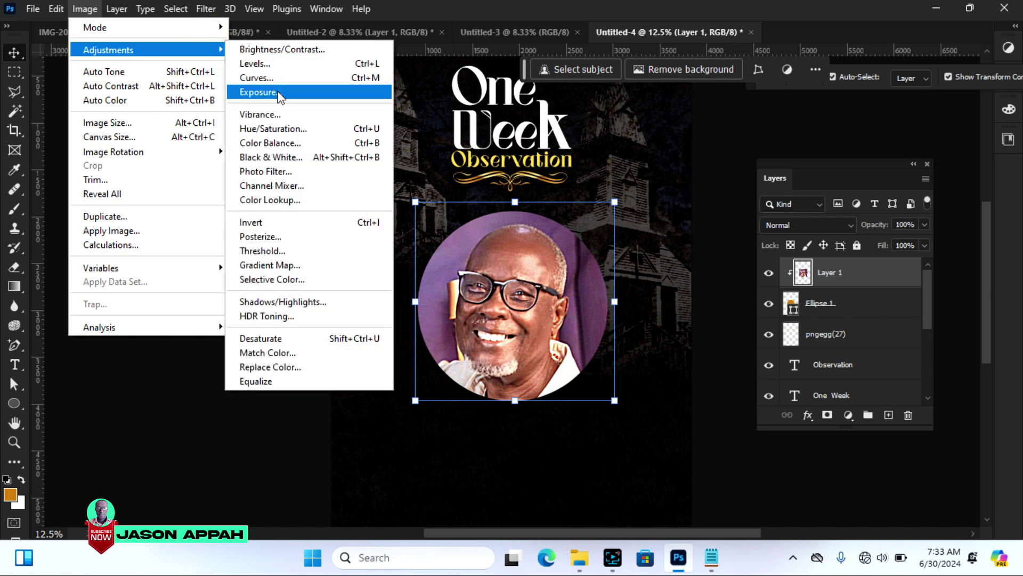
click(260, 64)
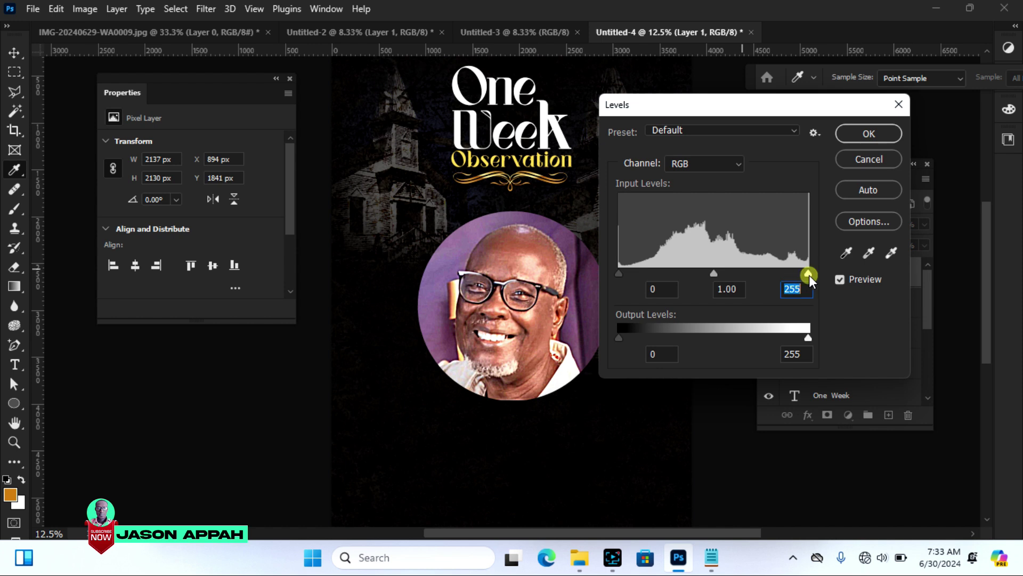
mouse_move(808, 273)
mouse_down()
mouse_move(776, 271)
mouse_move(785, 273)
mouse_up()
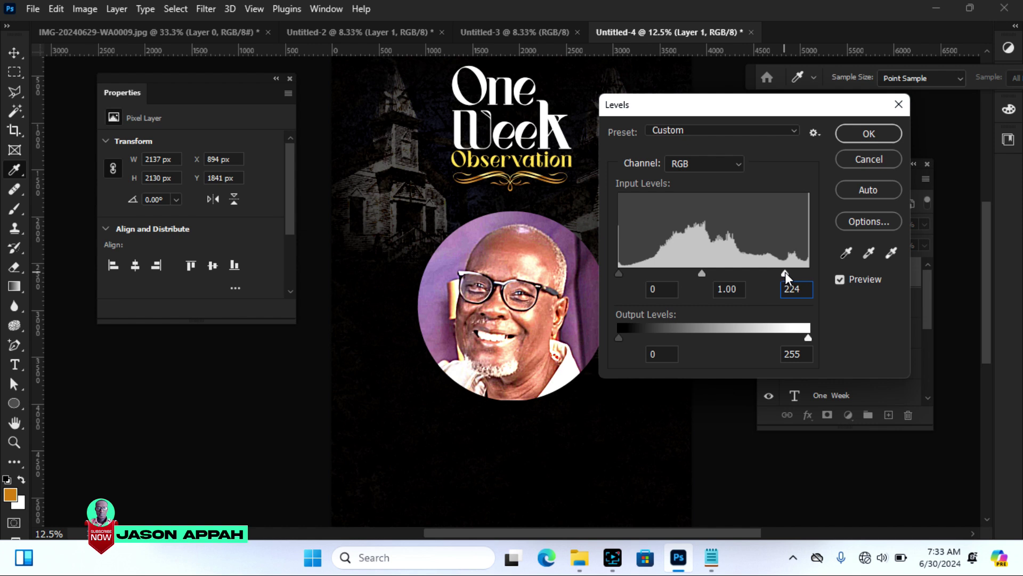
click(874, 133)
key(v)
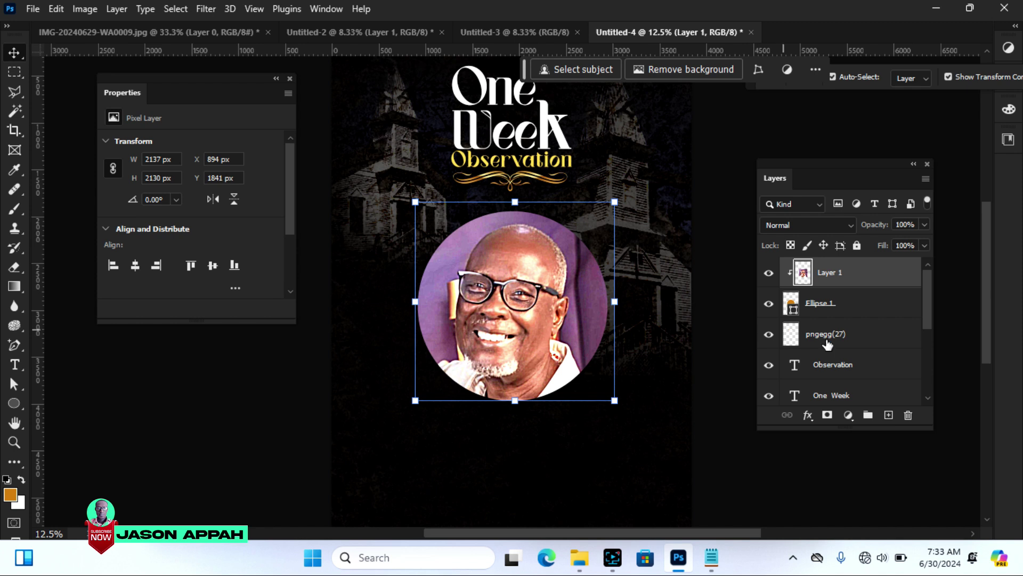
Step: Select the man in the portrait layer with Select Subject and invert the selection to cover the background around him
click(925, 298)
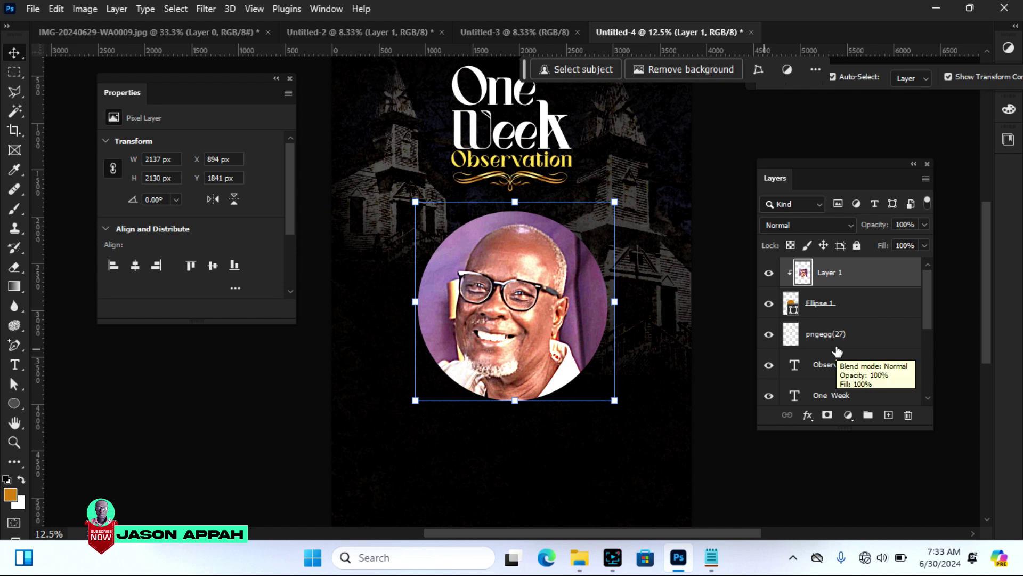
click(839, 272)
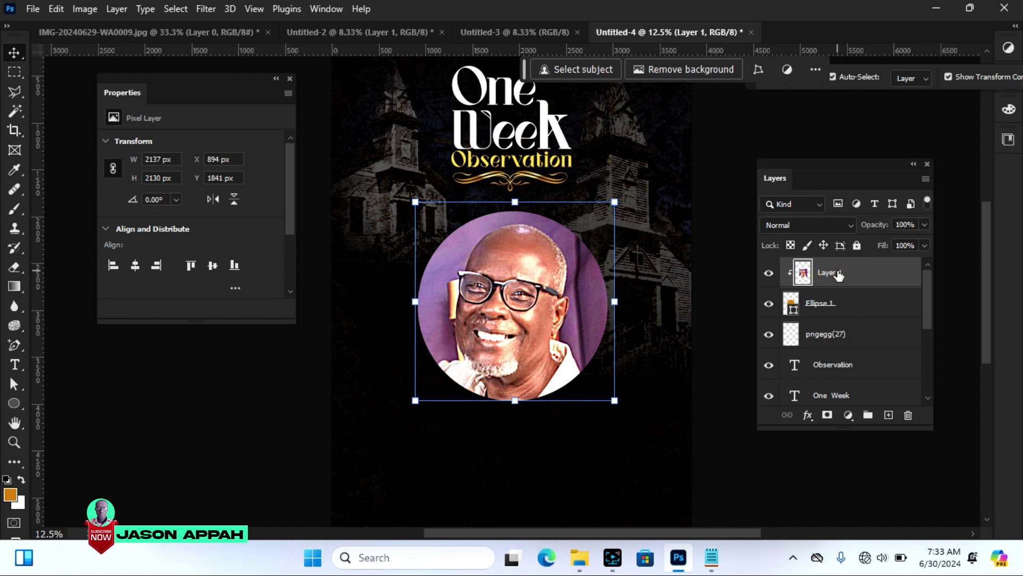
click(174, 9)
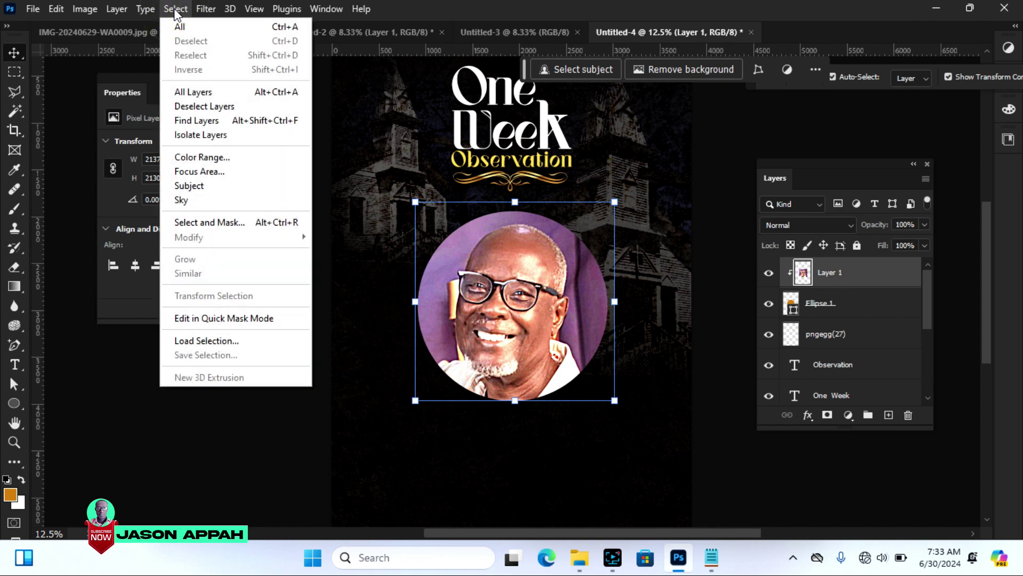
click(201, 185)
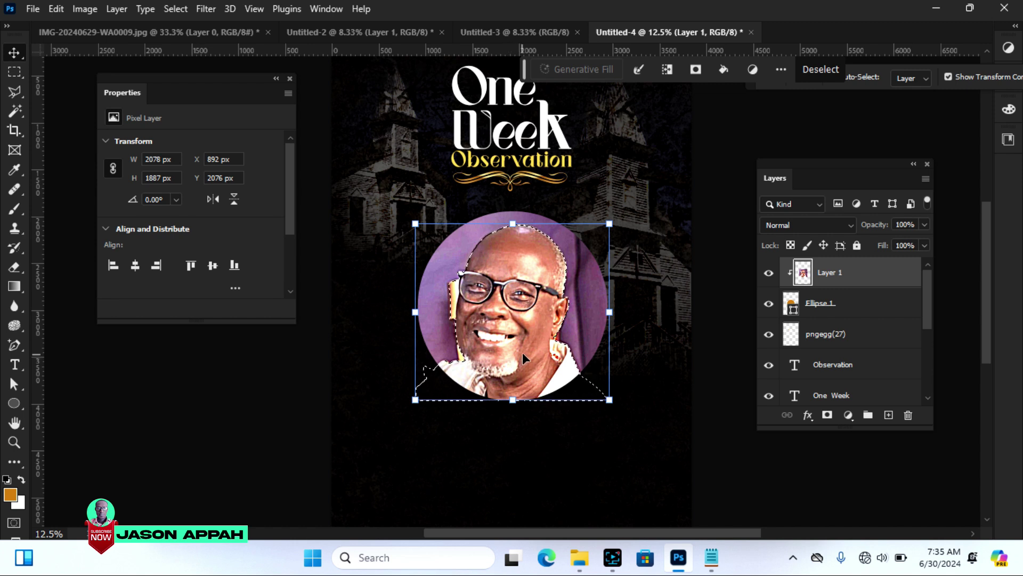
click(16, 112)
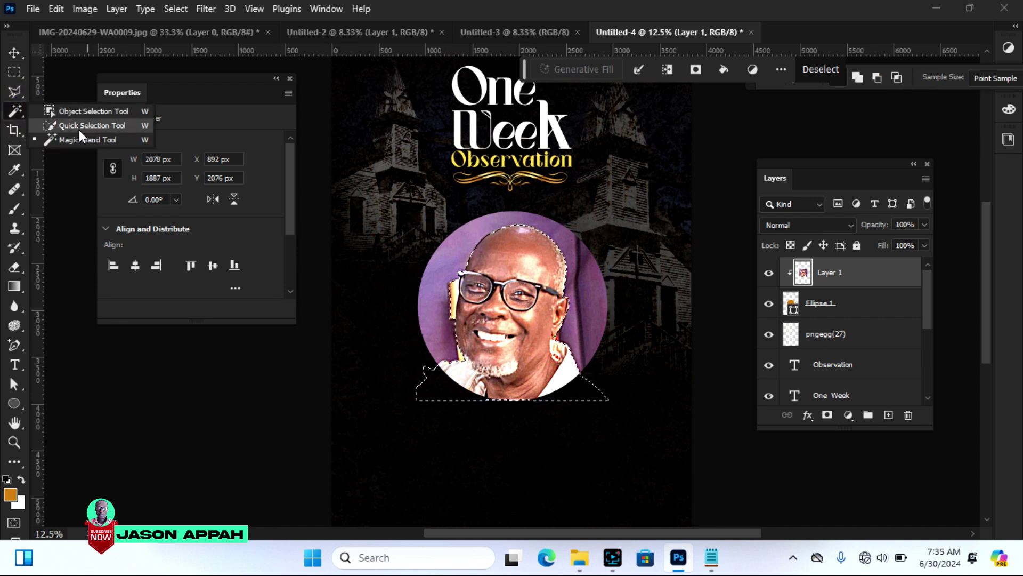
click(15, 93)
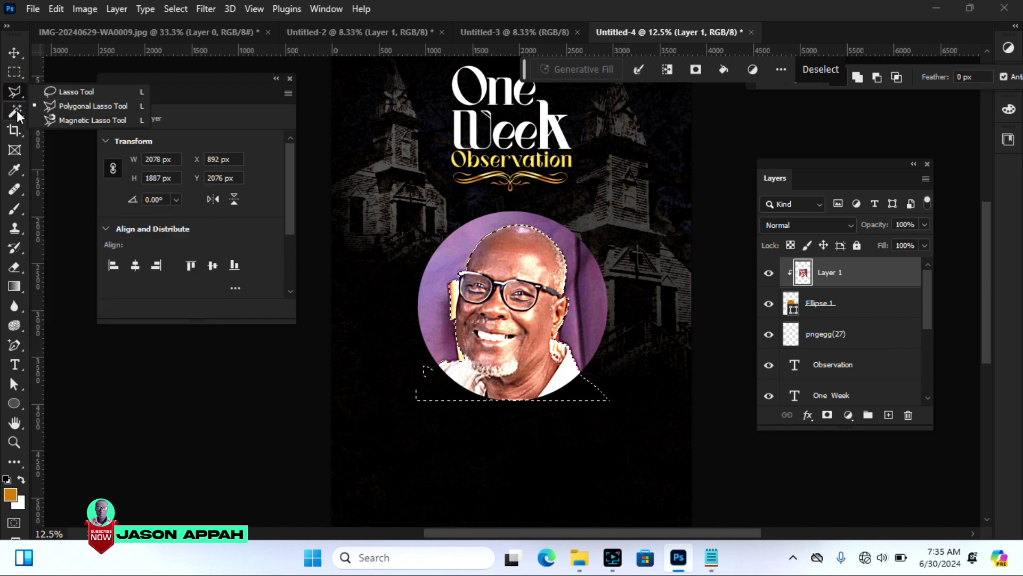
click(17, 111)
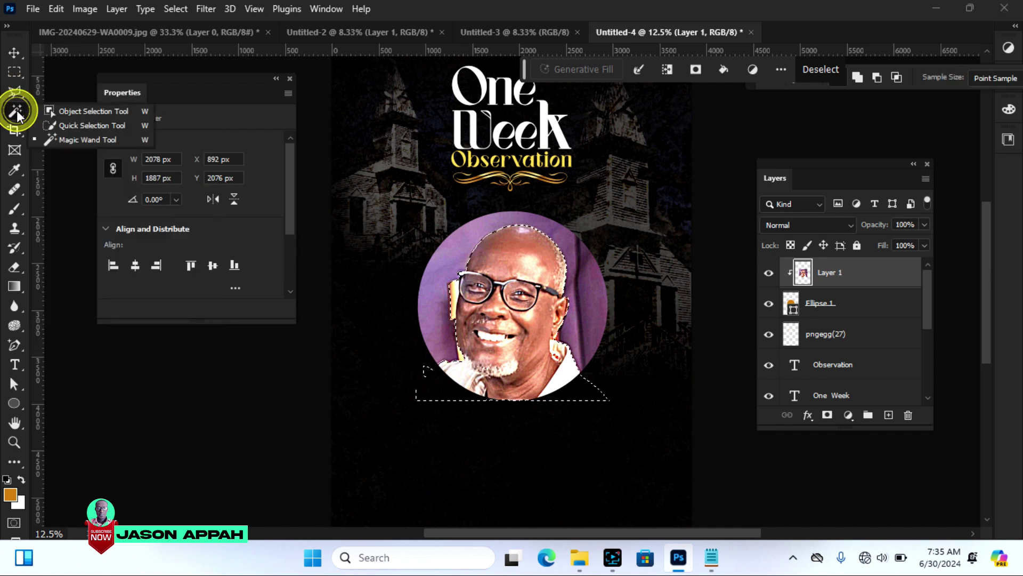
click(80, 127)
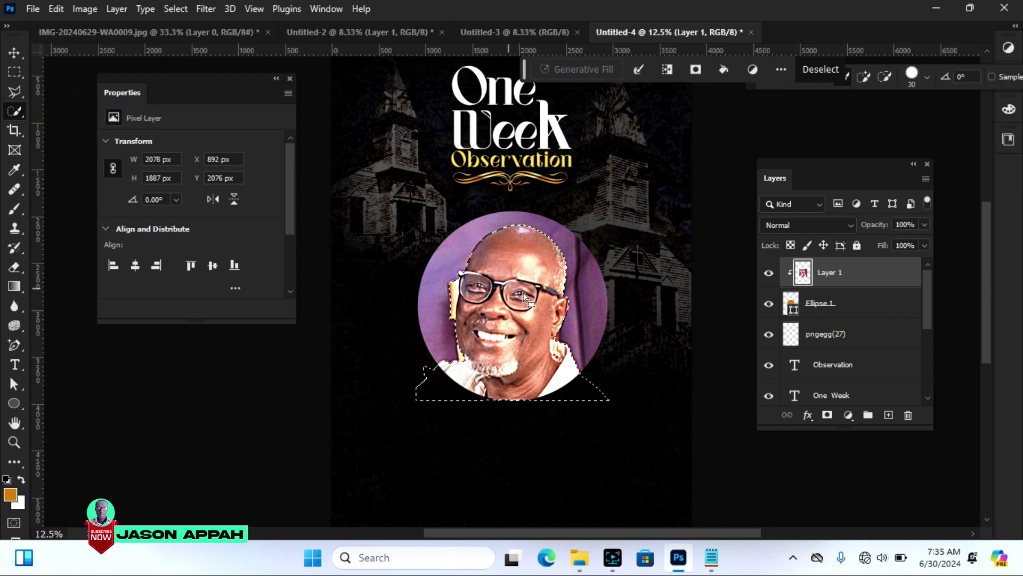
right_click(504, 263)
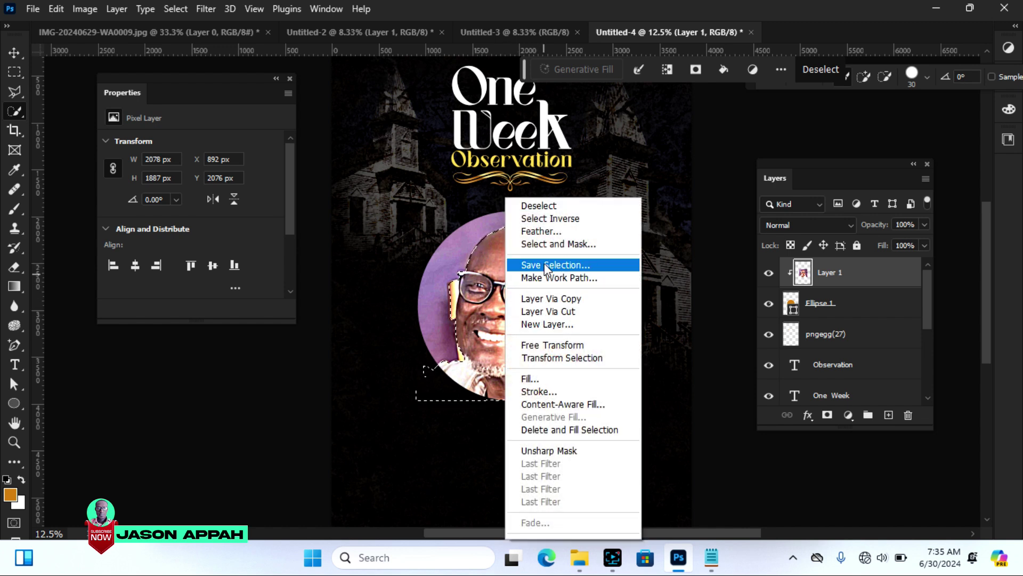
click(574, 219)
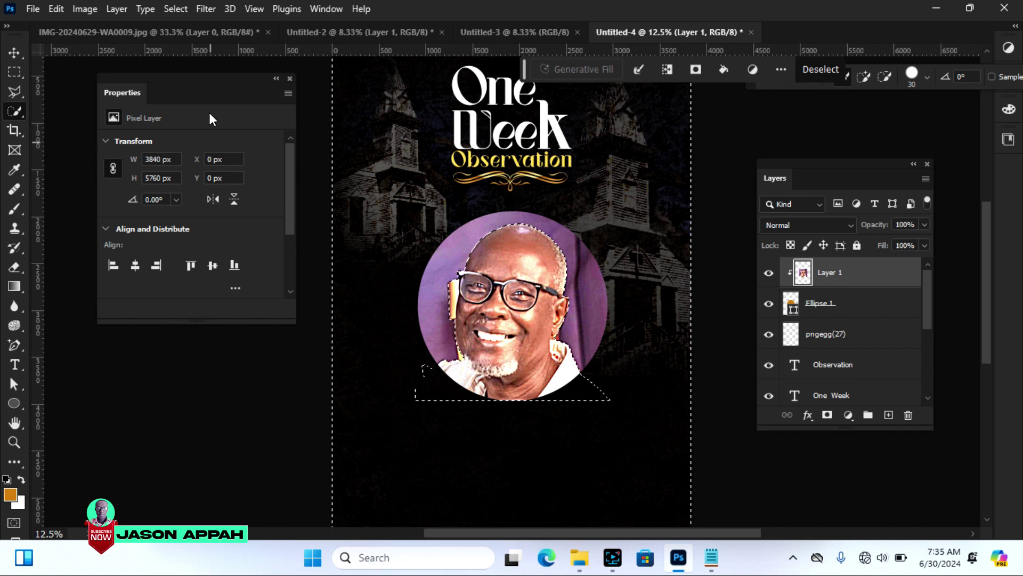
Step: Soften the selected background behind the man with a Gaussian Blur of 31.8 pixels radius and clear the selection
click(205, 10)
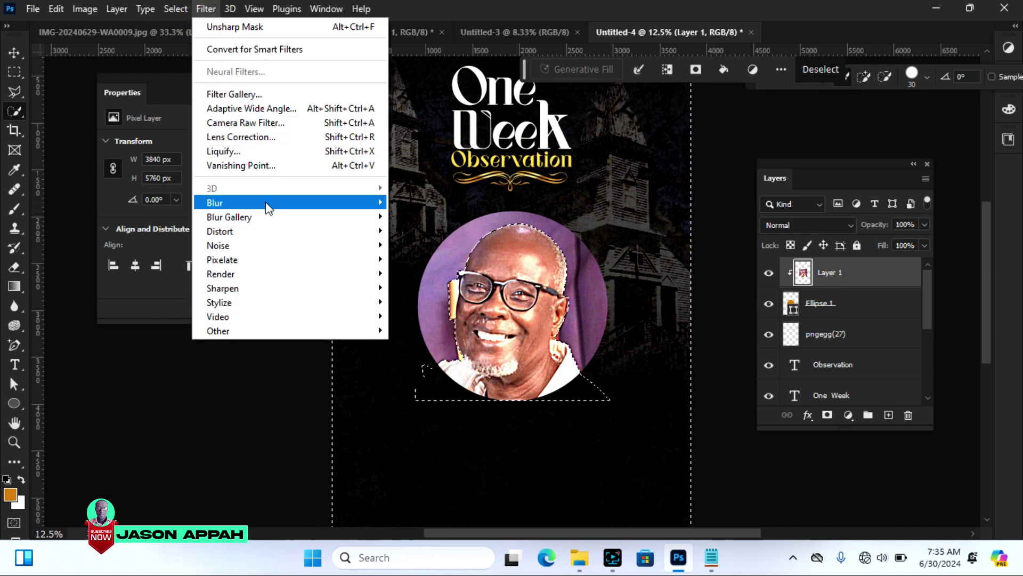
mouse_move(265, 205)
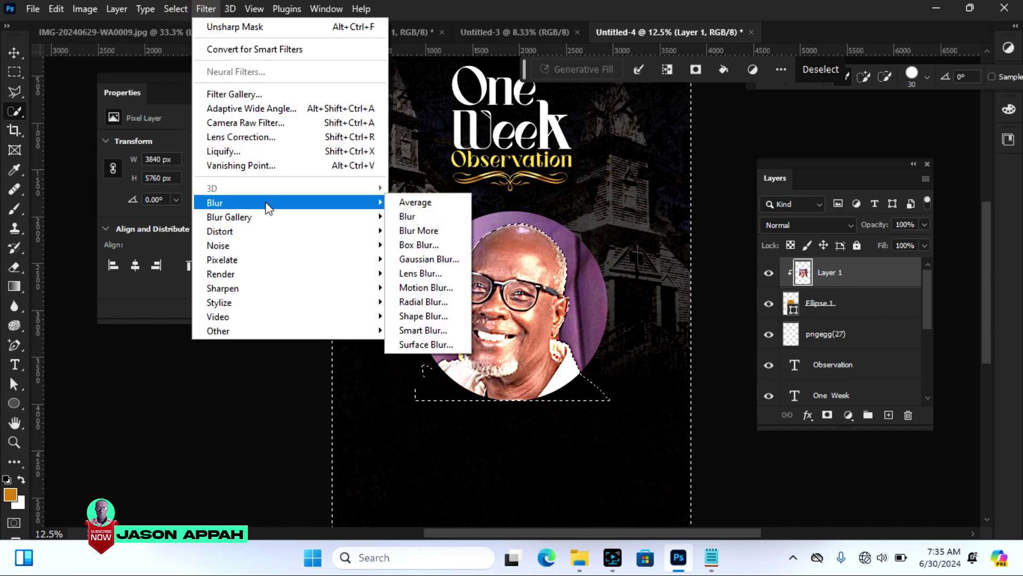
click(438, 260)
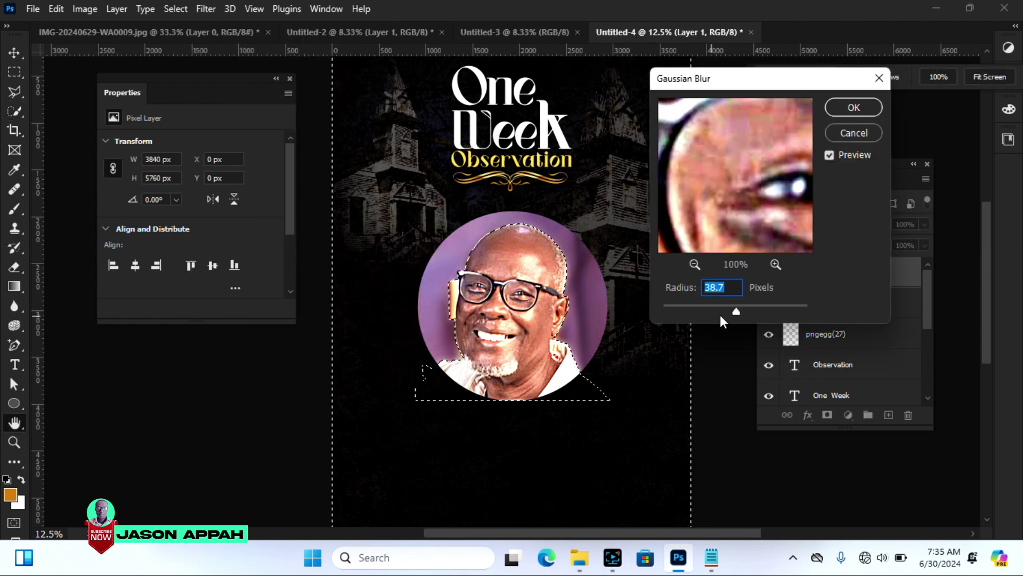
drag(735, 305, 740, 308)
drag(730, 310, 733, 309)
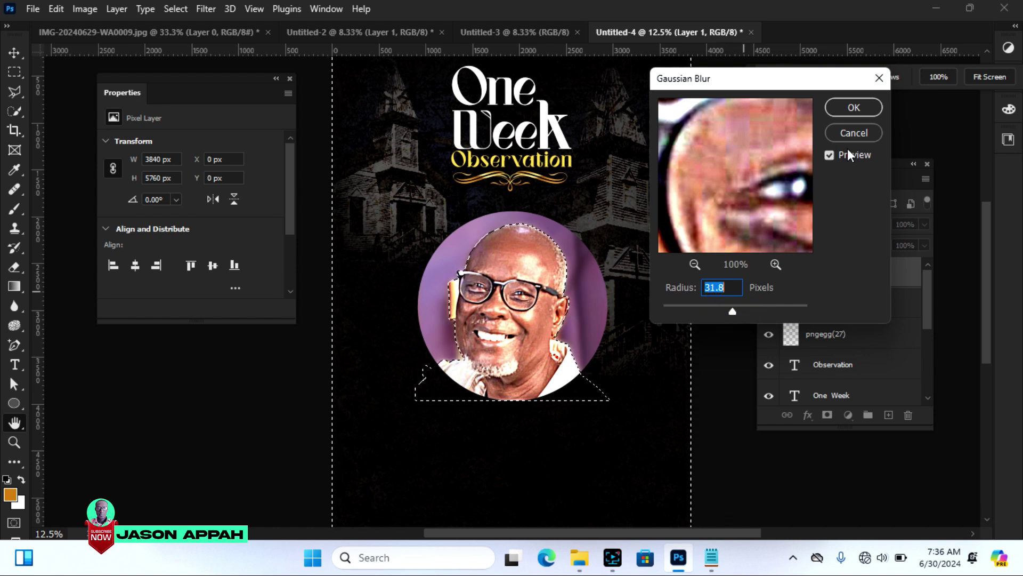
click(859, 109)
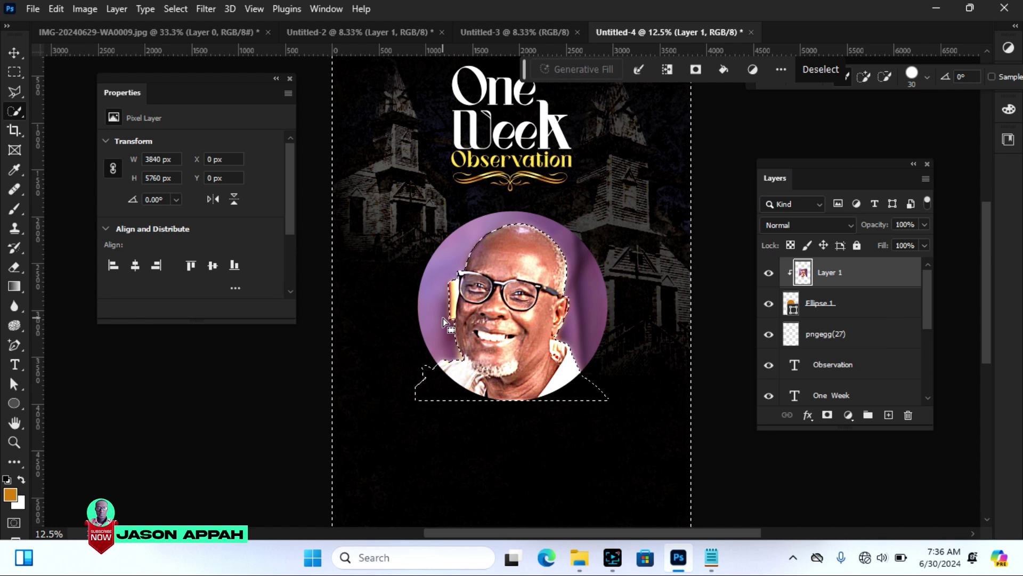
key(ctrl+d)
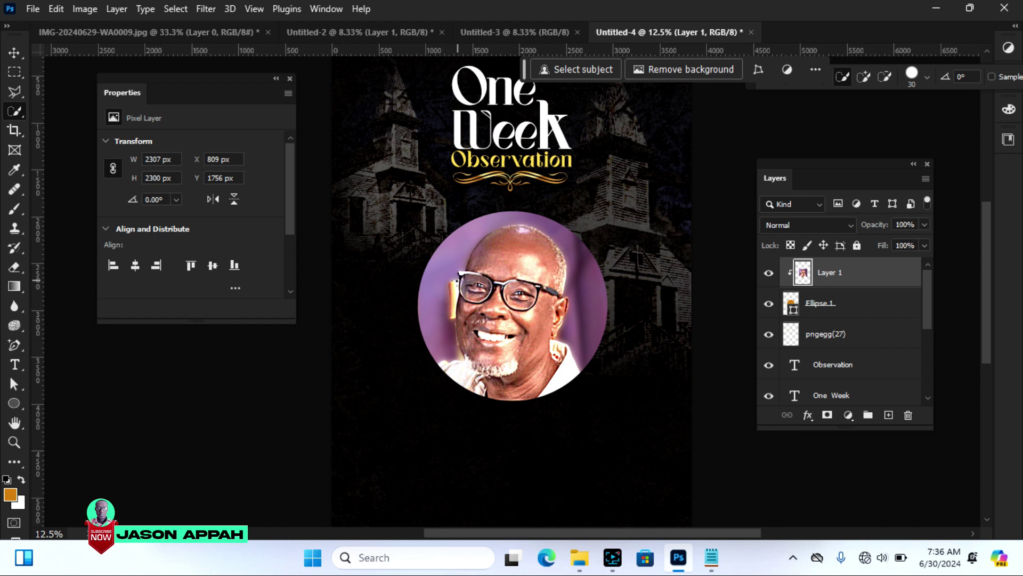
Step: Outline the bright strip beside the man's glasses and cheek with the Polygonal Lasso, about 132 × 484 px
click(17, 91)
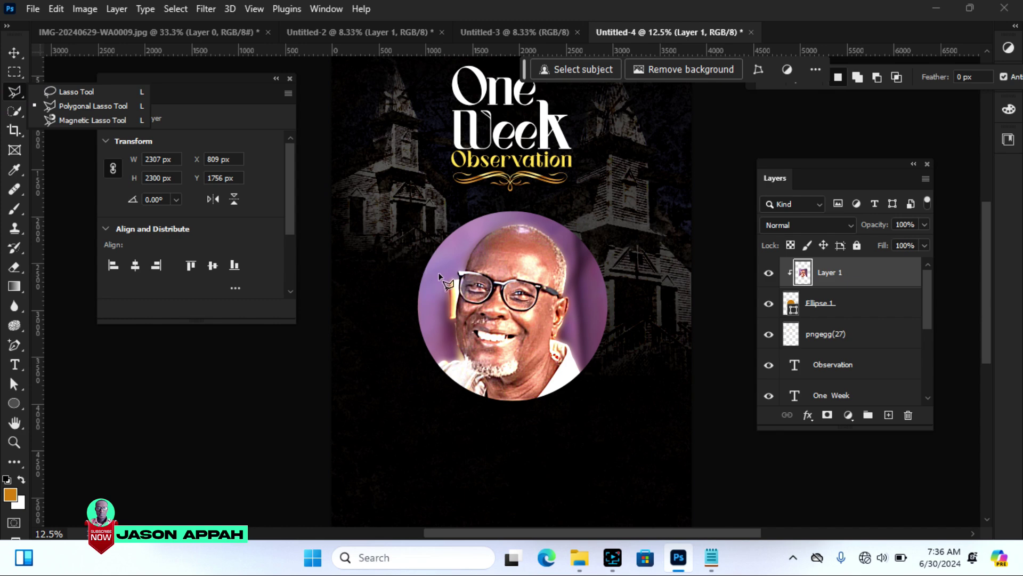
click(15, 442)
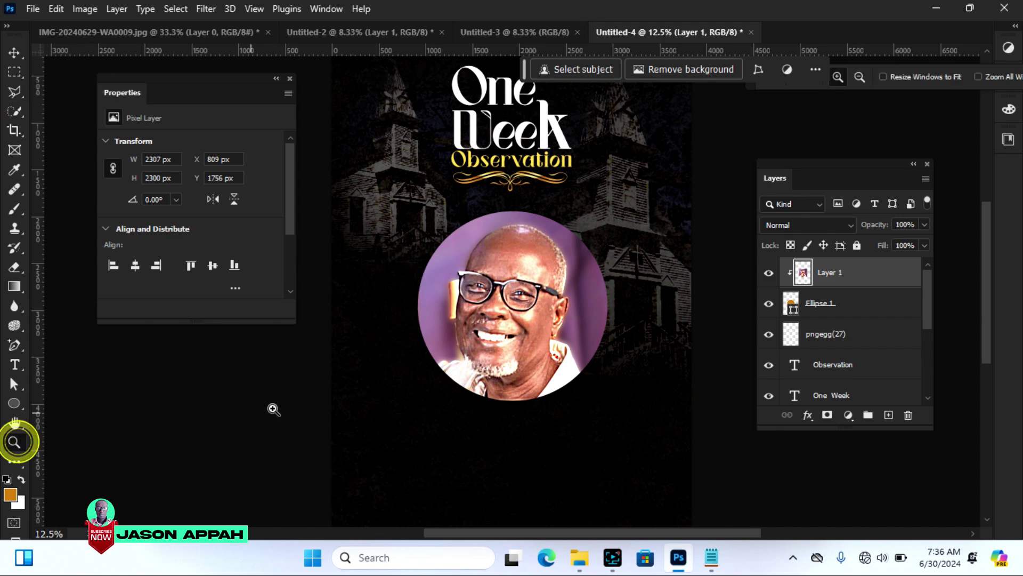
click(473, 312)
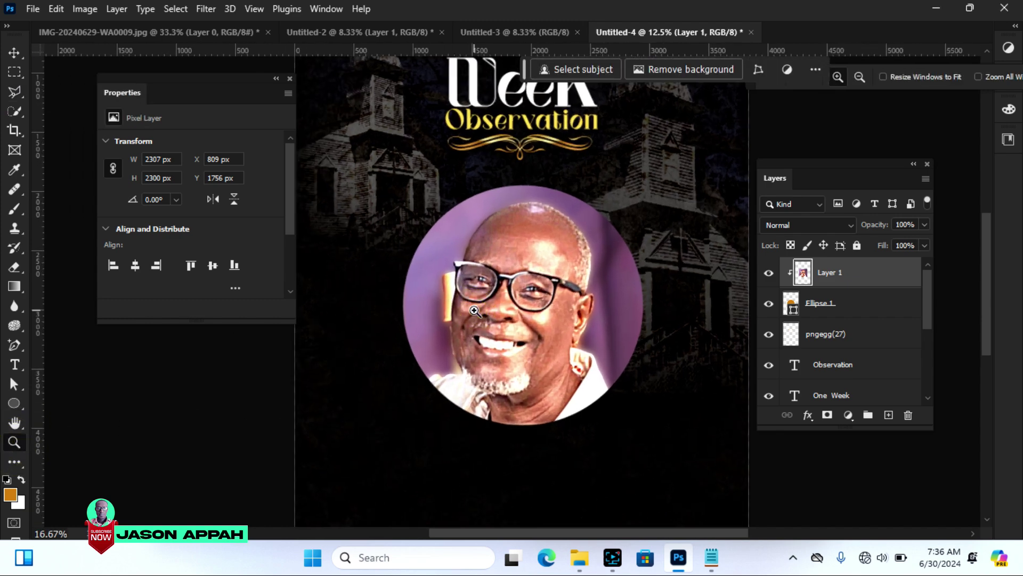
click(416, 305)
click(16, 91)
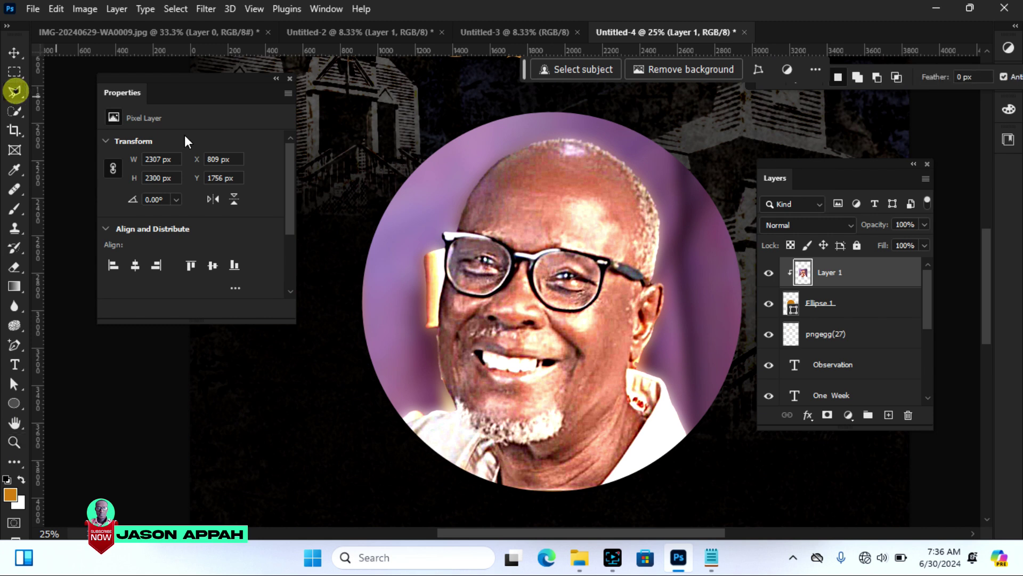
click(445, 256)
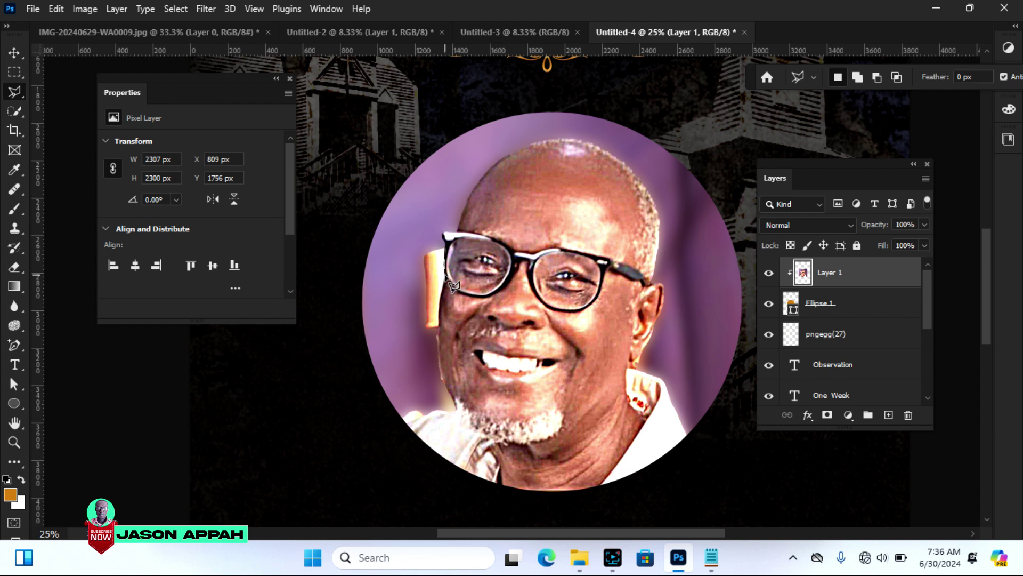
click(437, 319)
click(437, 326)
click(420, 336)
click(406, 244)
key(BackSpace)
click(423, 245)
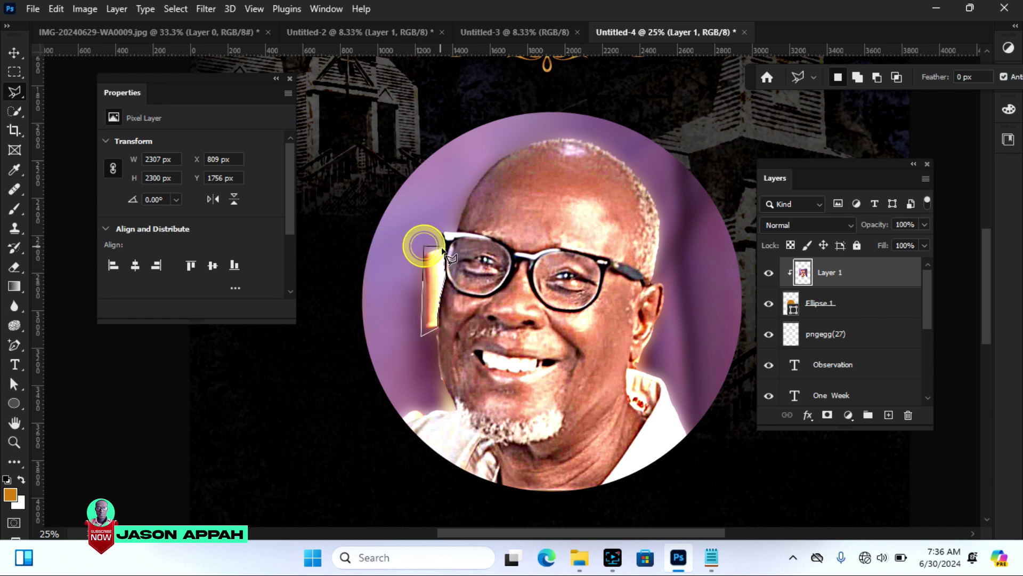
double_click(443, 249)
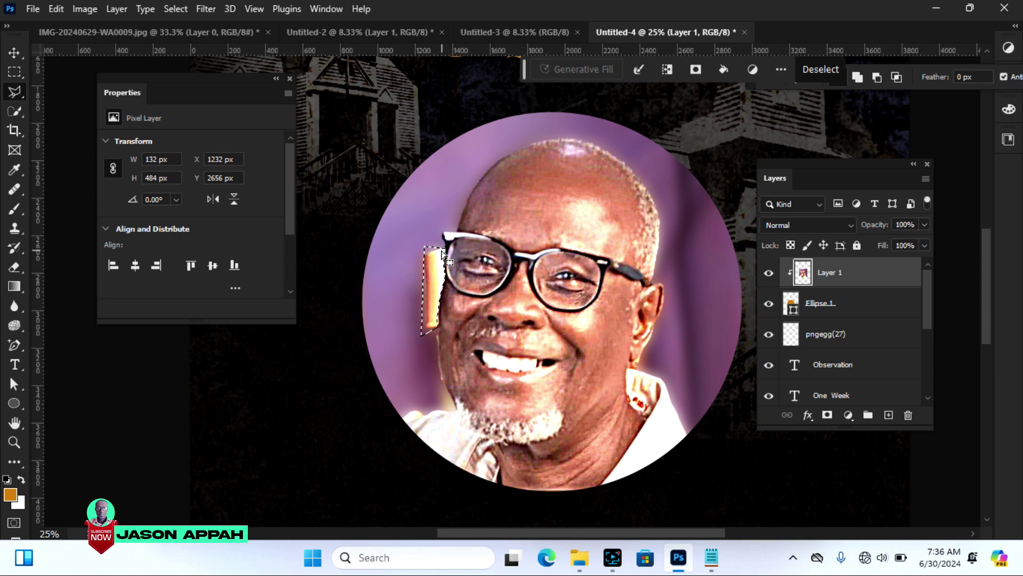
Step: Blur the selected bright strip beside the face with a 31.8-pixel Gaussian Blur and clear the selection
click(206, 8)
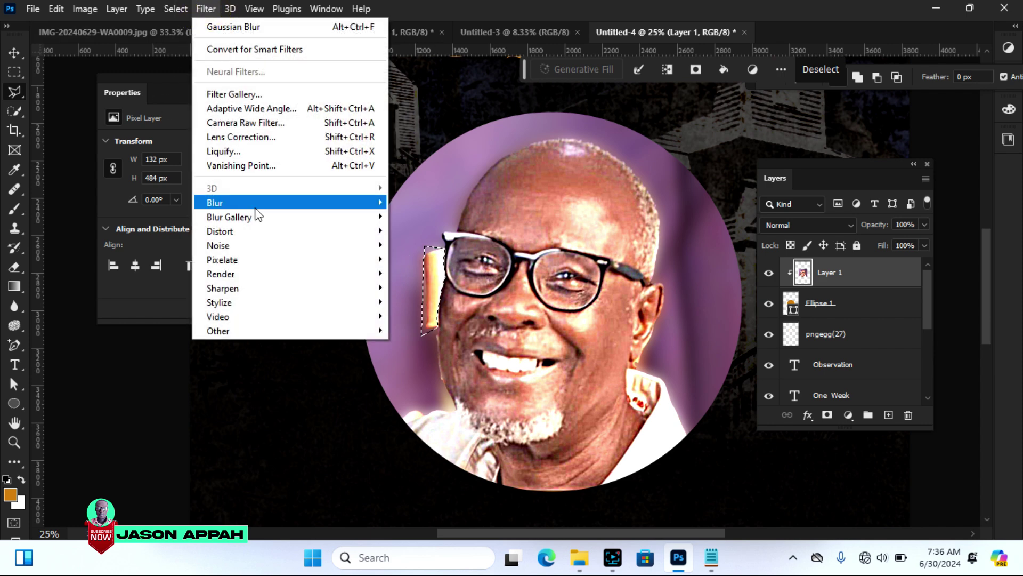
mouse_move(287, 200)
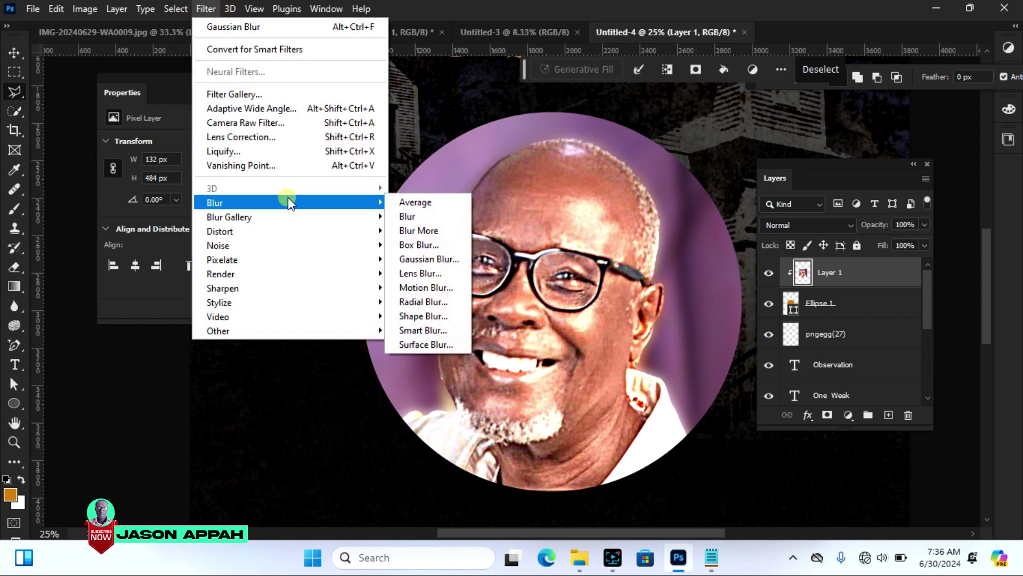
click(451, 257)
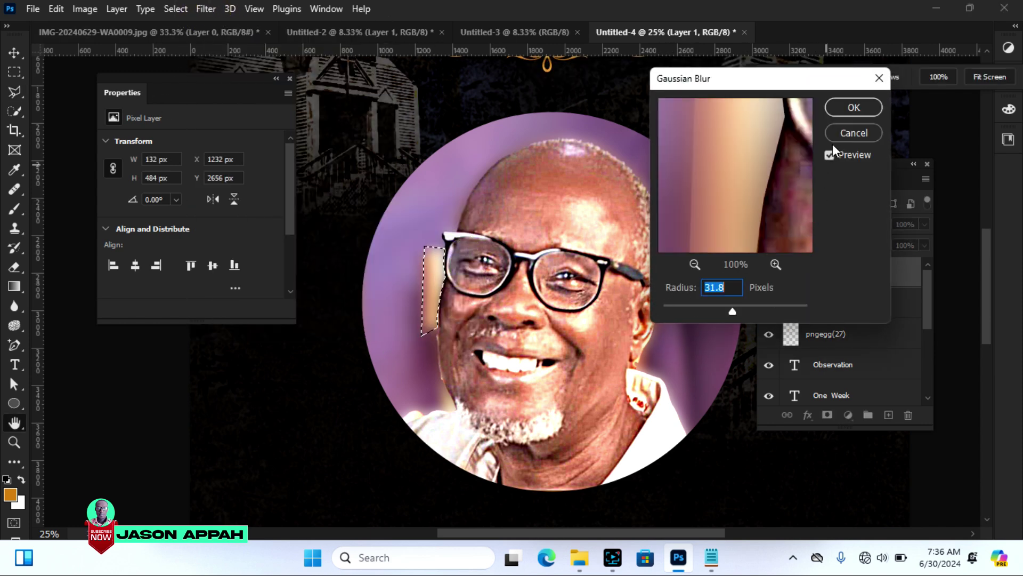
click(860, 107)
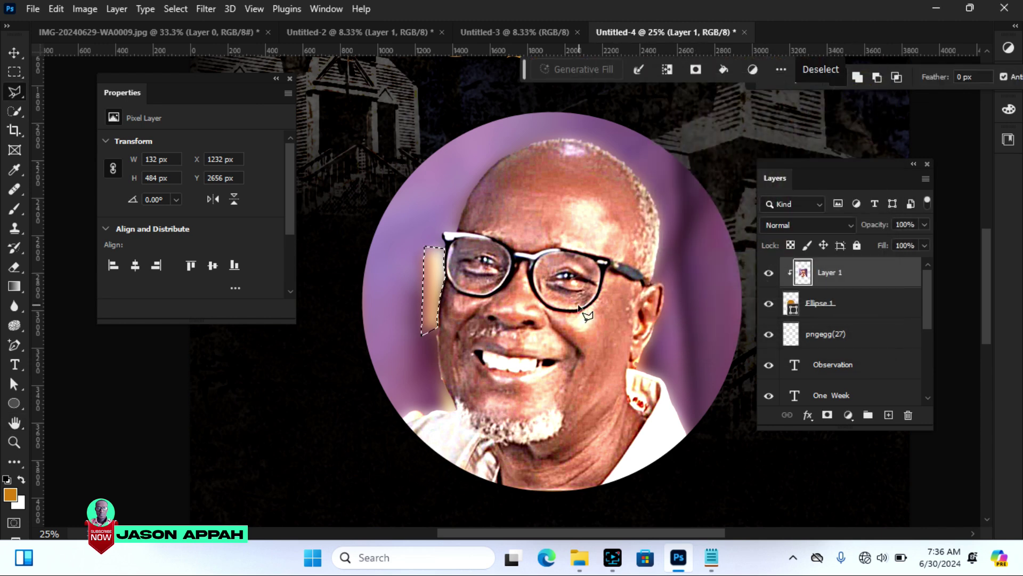
key(ctrl+d)
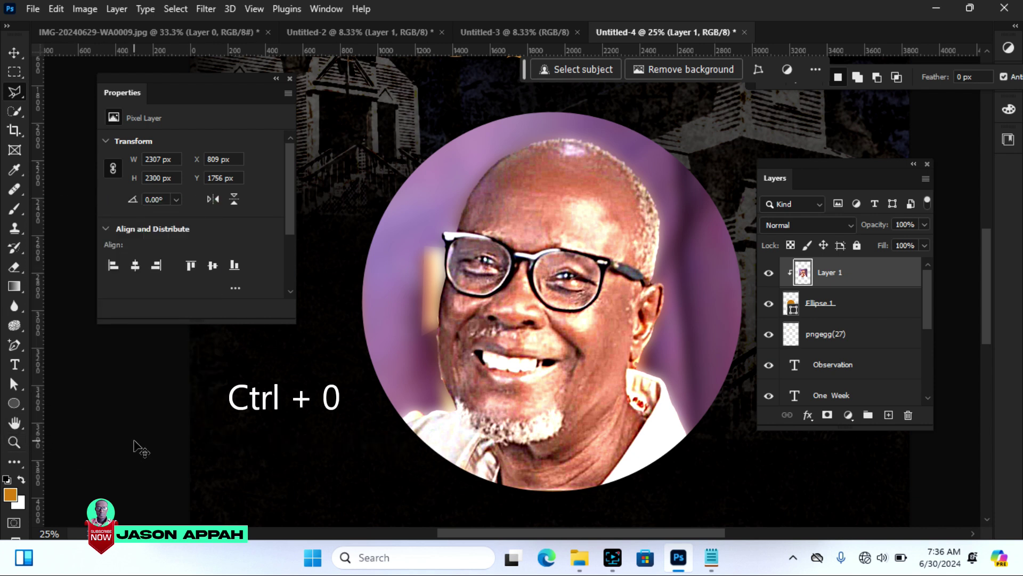
key(ctrl+0)
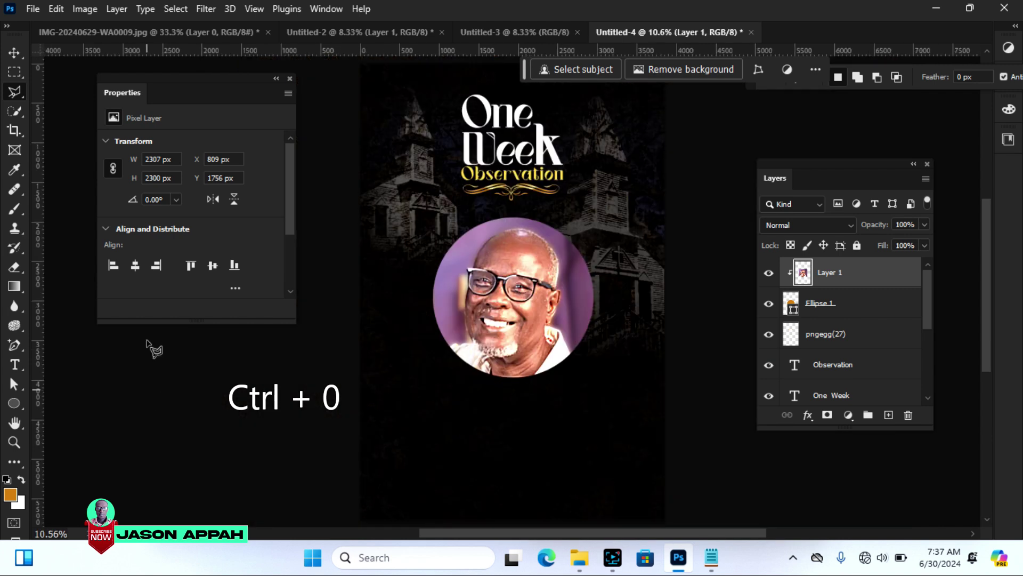
Step: Merge the clipped portrait with the Ellipse 1 layer and nudge the merged circle up 20 px to Y 1922 px
click(16, 53)
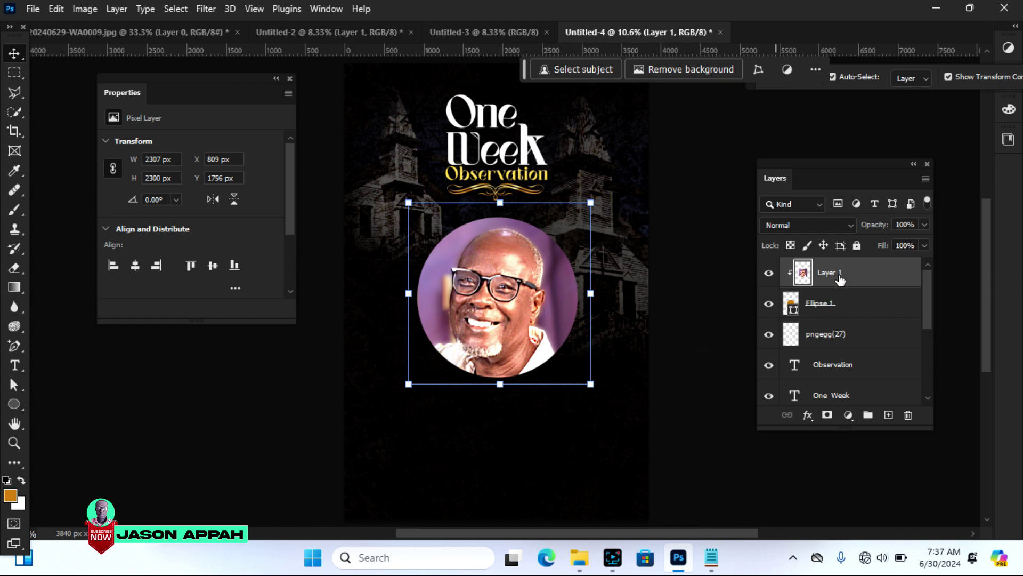
ctrl+click(826, 304)
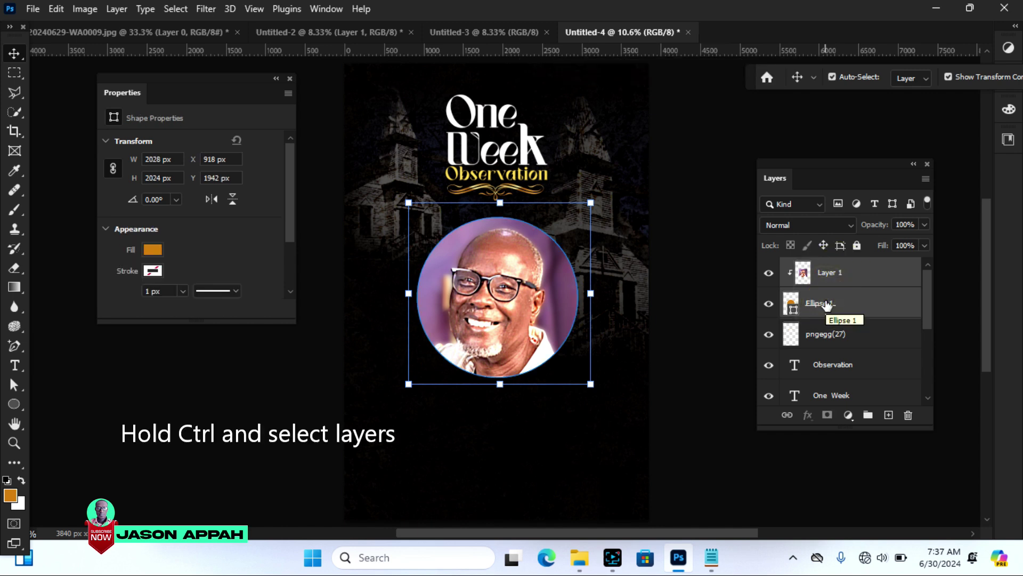
key(ctrl)
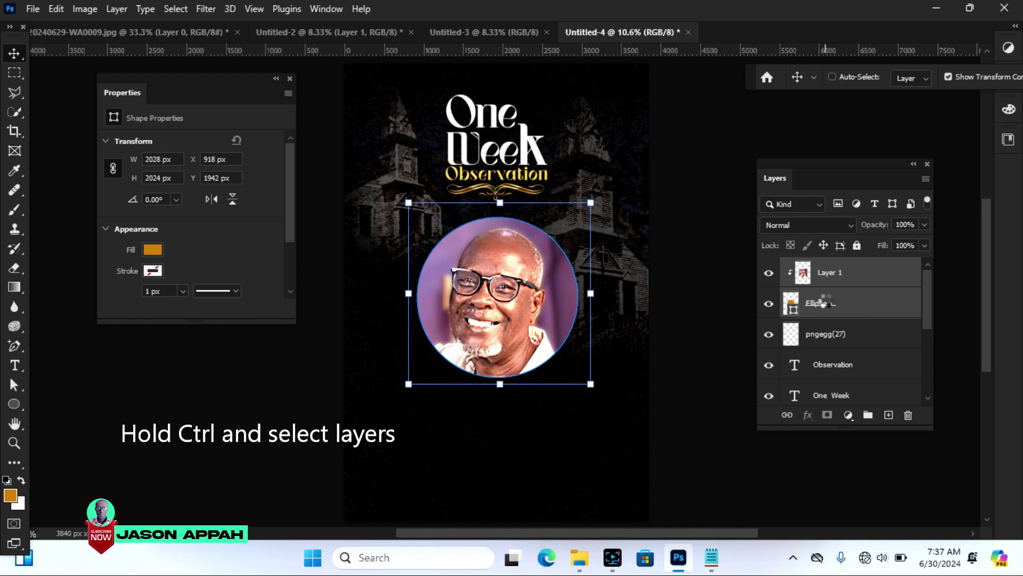
key(ctrl+e)
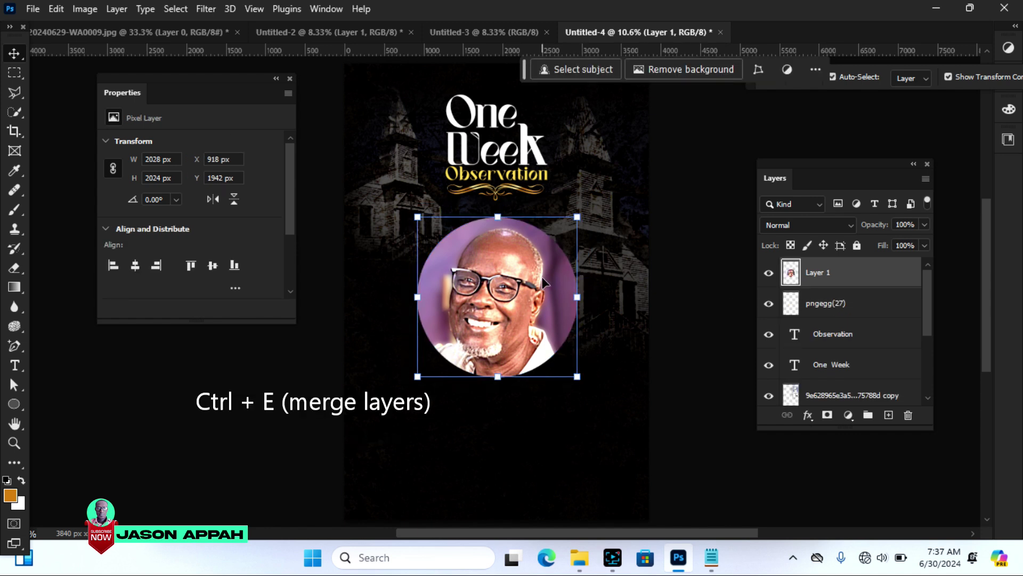
key(shift+Up)
key(shift+Up)
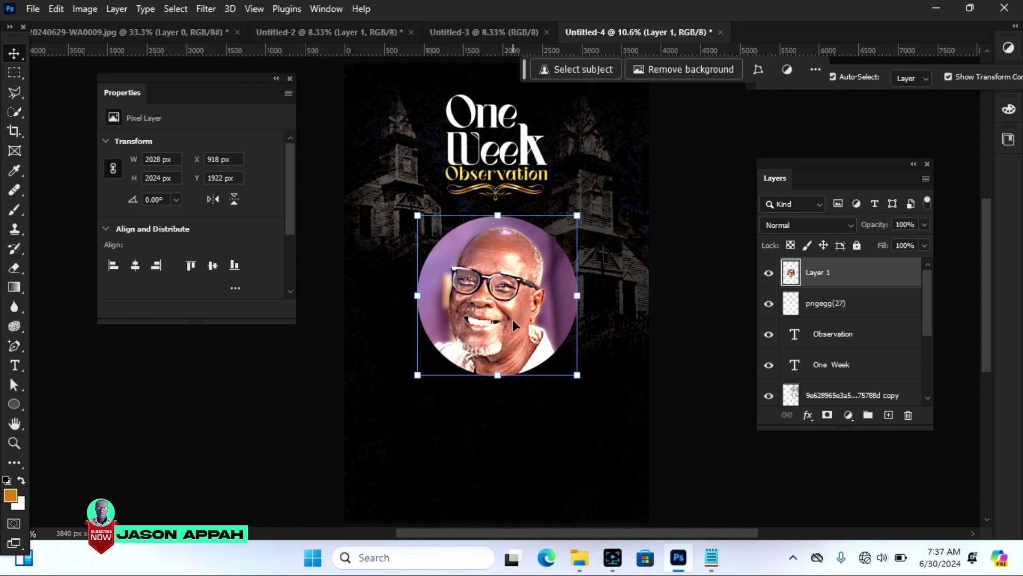
Step: Add a new layer and draw an elliptical marquee of about 2280 × 2247 px around the circular portrait
click(889, 415)
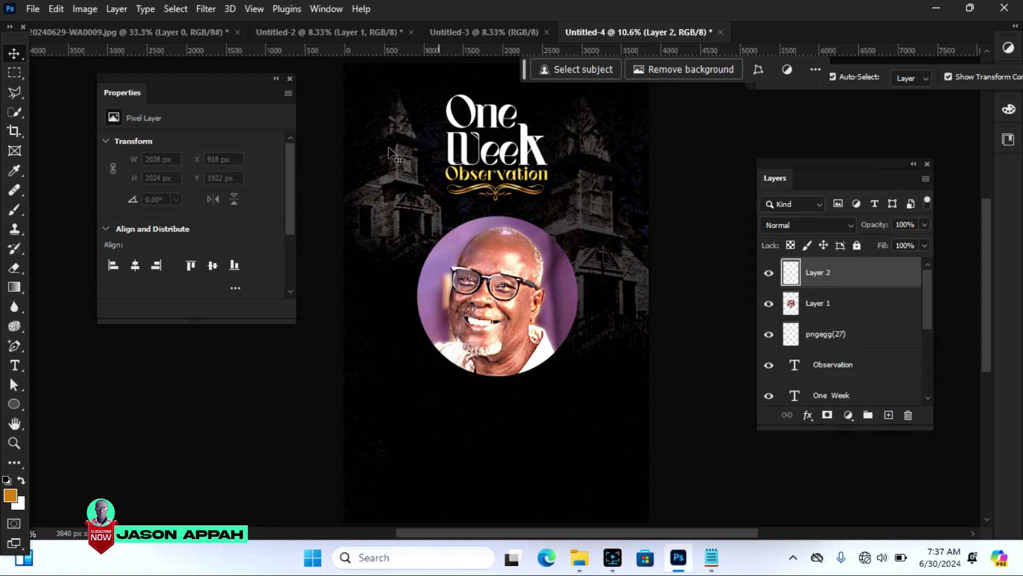
click(14, 73)
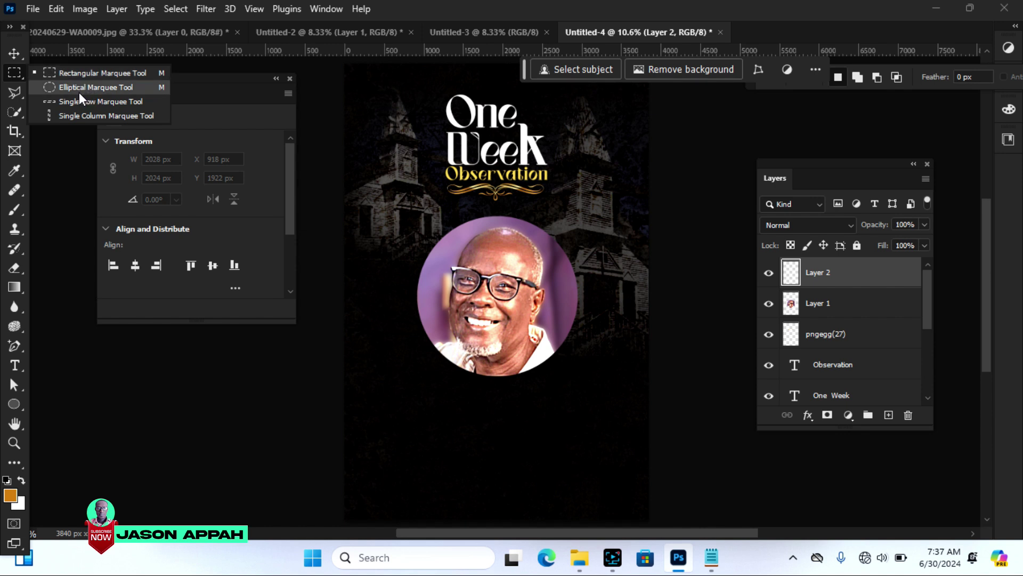
click(98, 88)
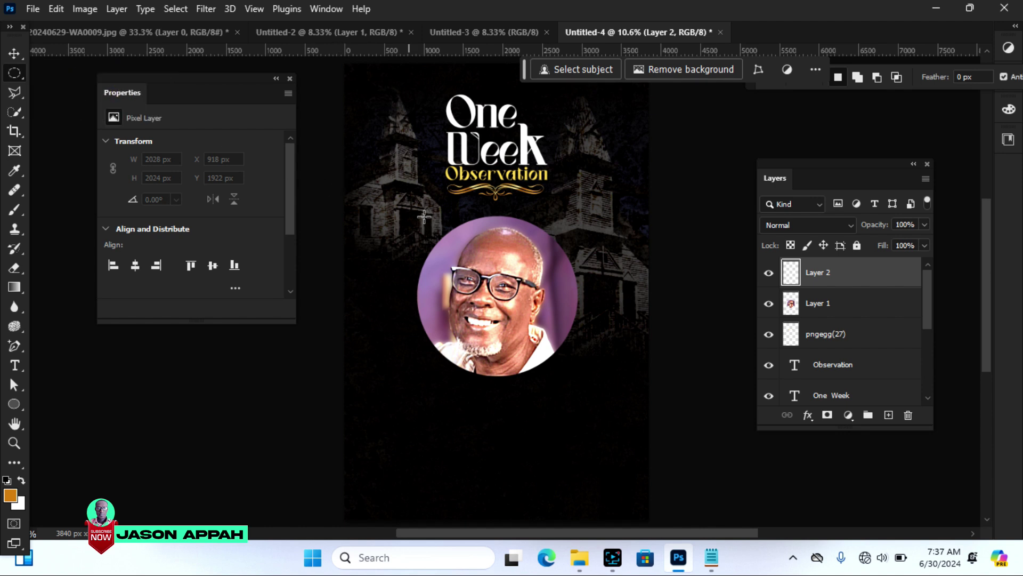
drag(408, 208, 588, 385)
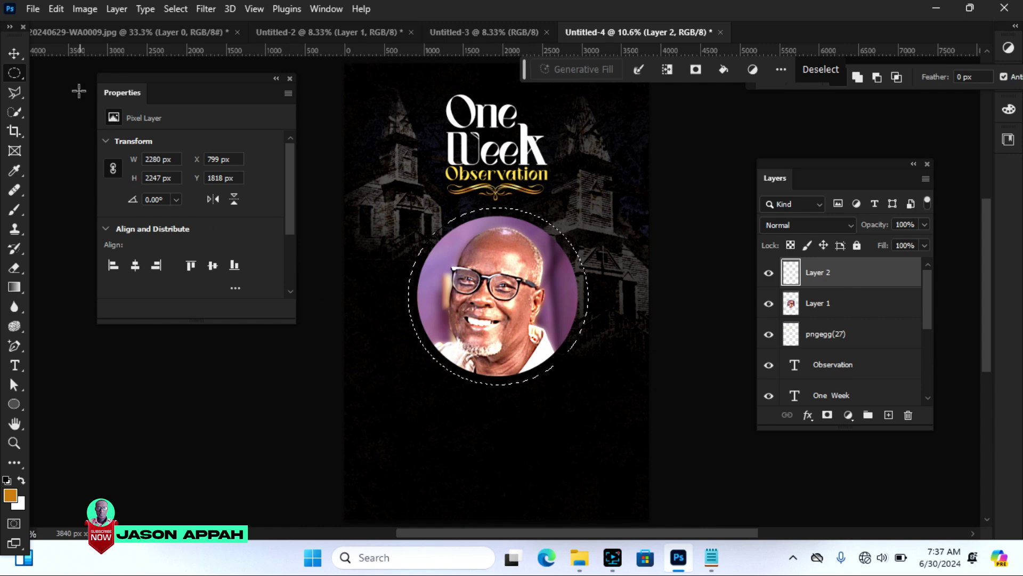
Step: Stroke the elliptical selection with a 13 px centered line in yellow #fcd653 sampled from the Observation text
click(56, 10)
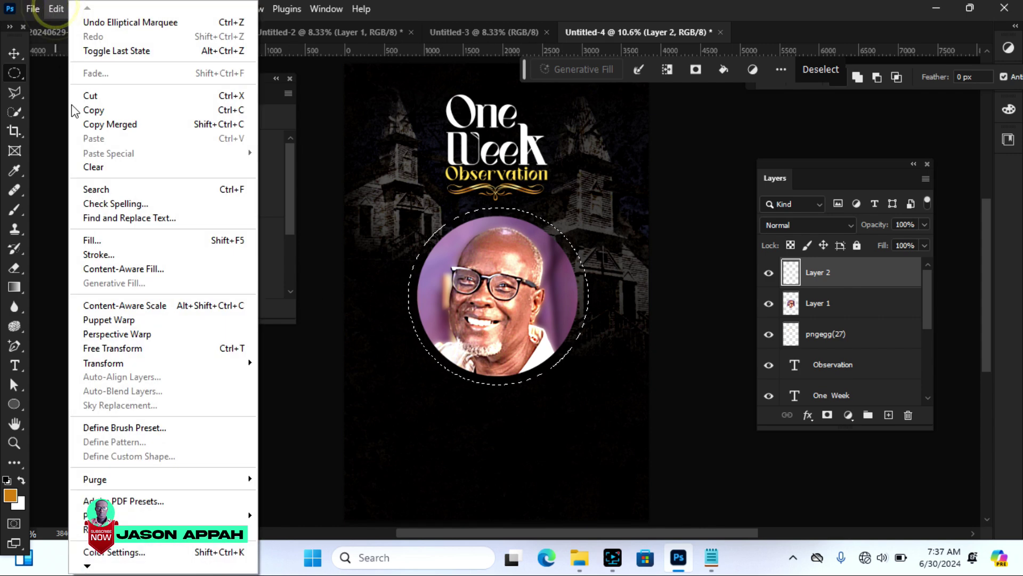
click(96, 254)
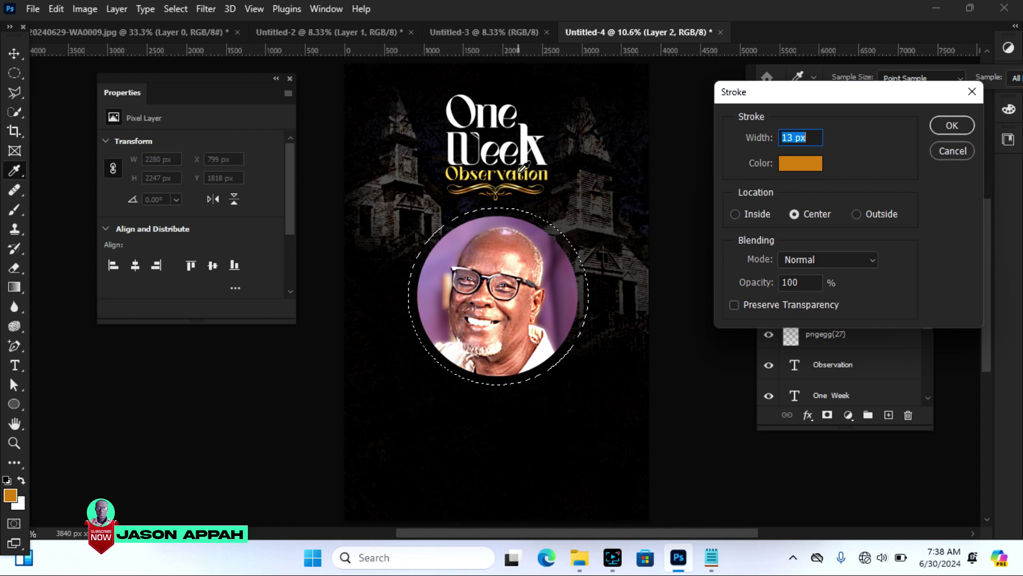
click(805, 165)
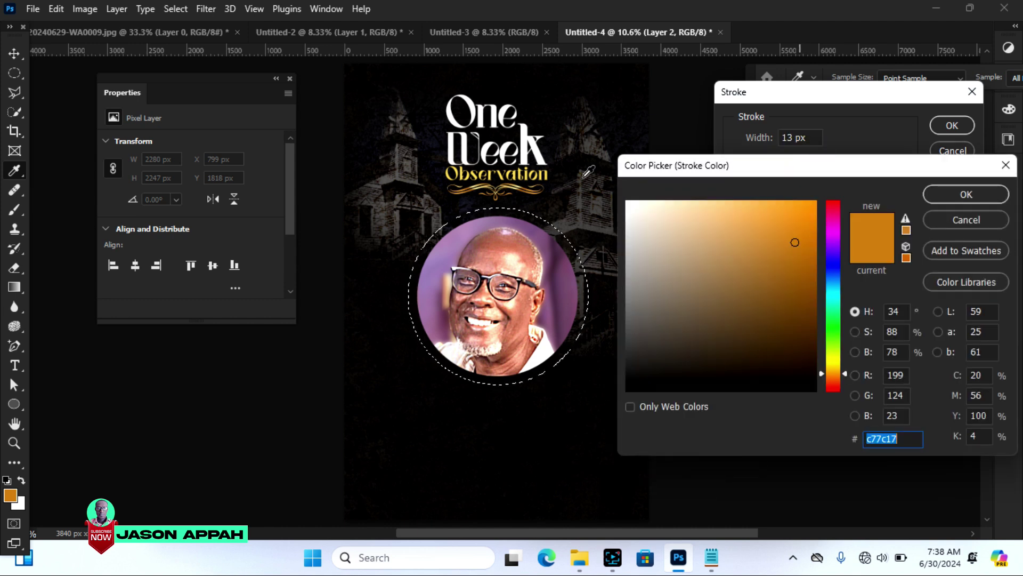
click(462, 168)
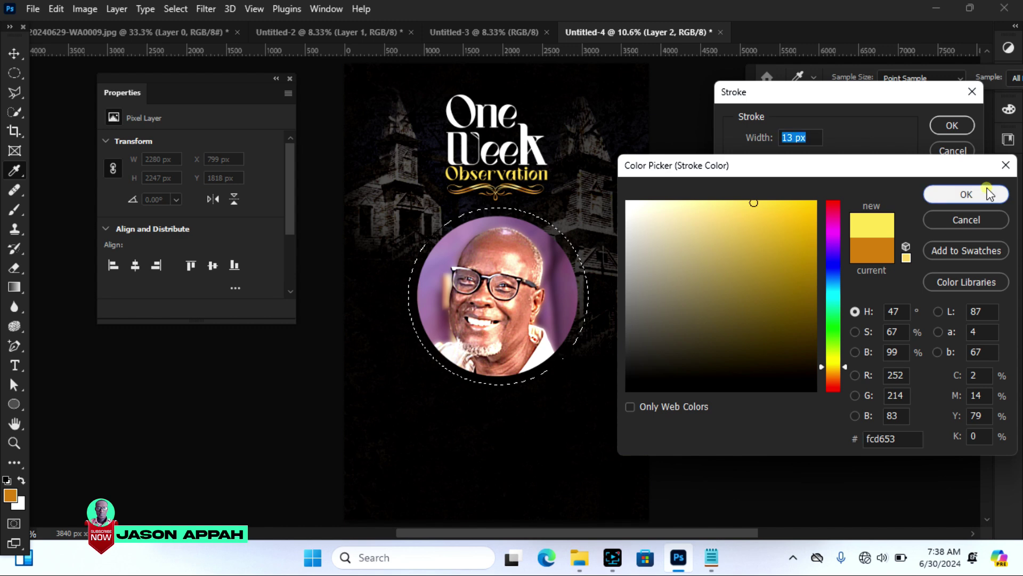
click(985, 194)
click(951, 126)
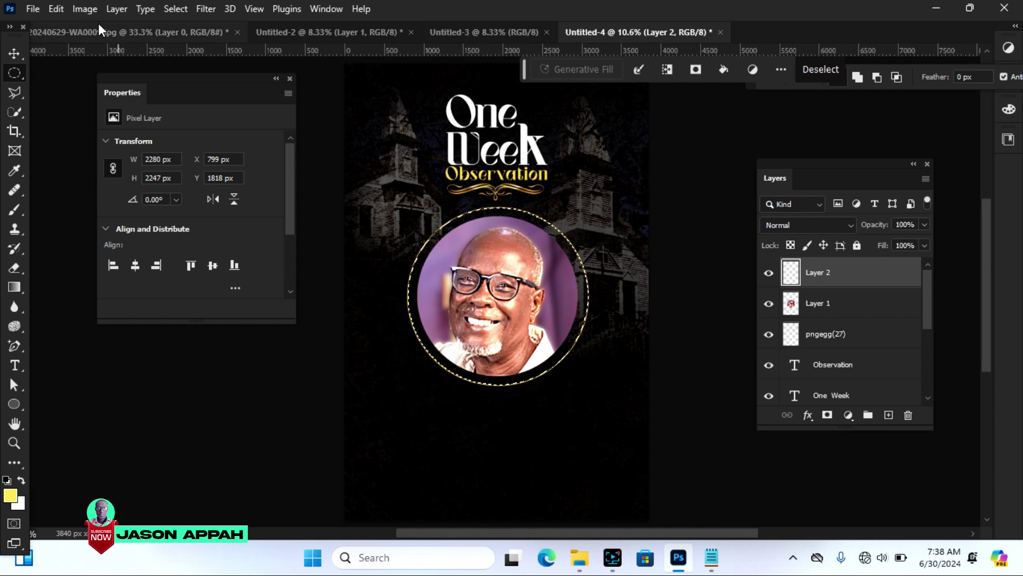
Step: Stroke the elliptical selection again with a 15 px centered yellow line on Layer 2 and clear the selection
click(57, 9)
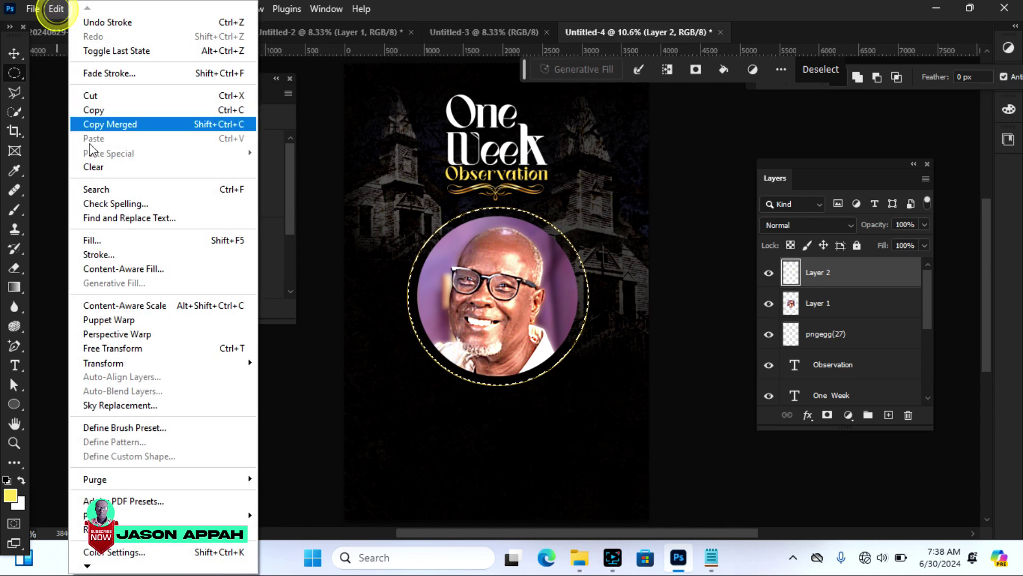
click(101, 254)
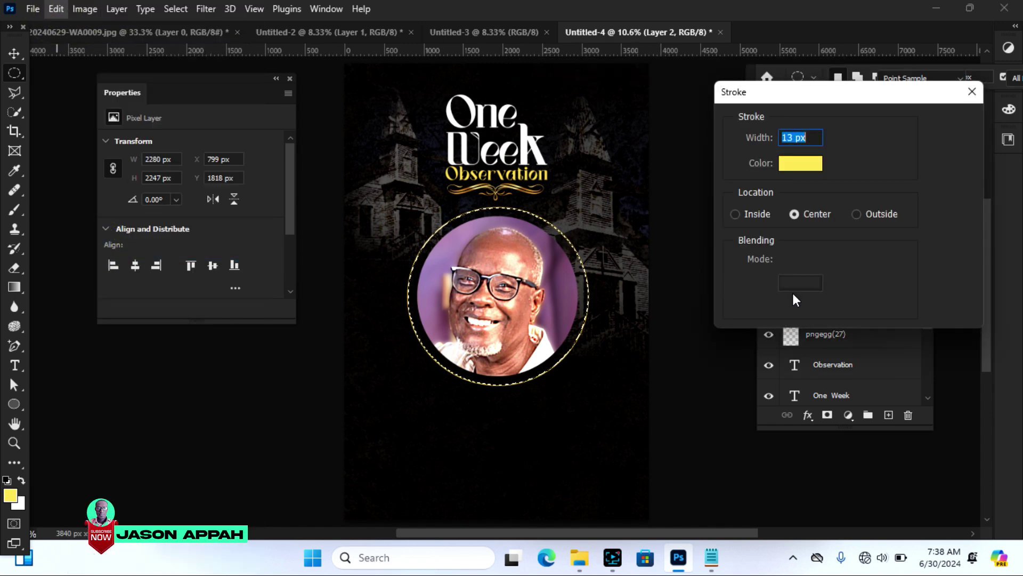
click(794, 139)
double_click(793, 138)
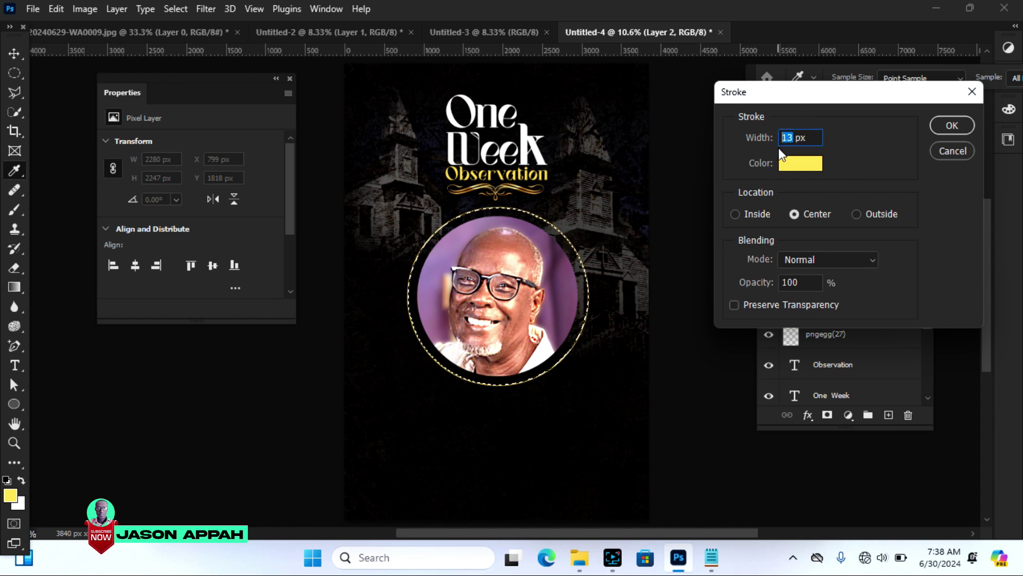
text(1)
text(5)
click(953, 125)
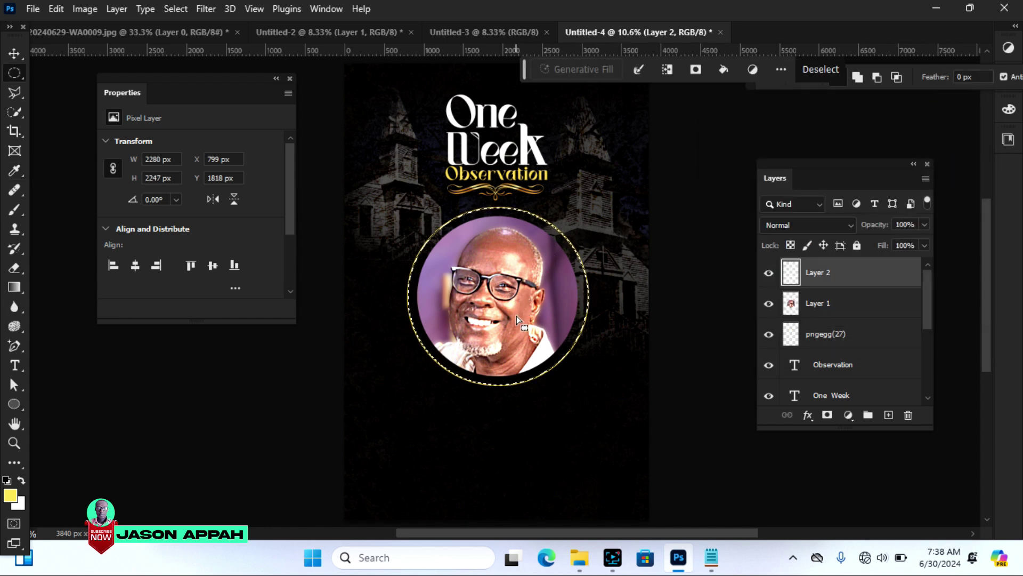
key(ctrl+d)
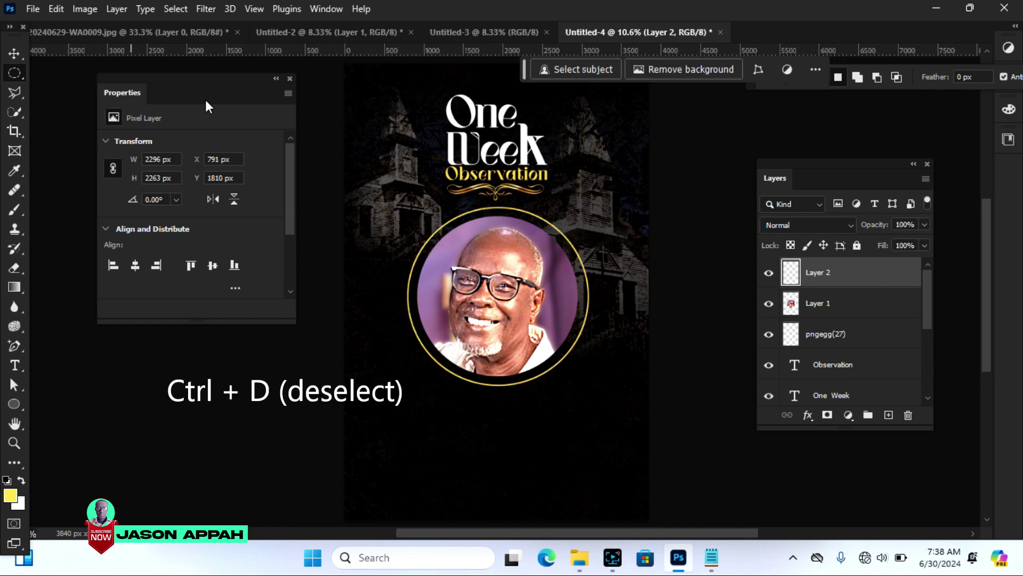
click(17, 52)
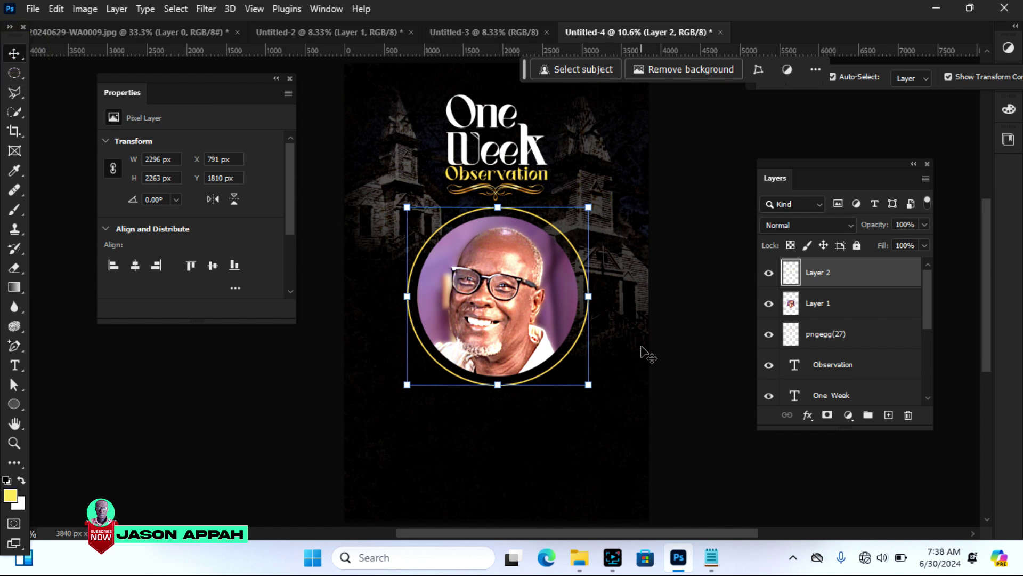
click(684, 299)
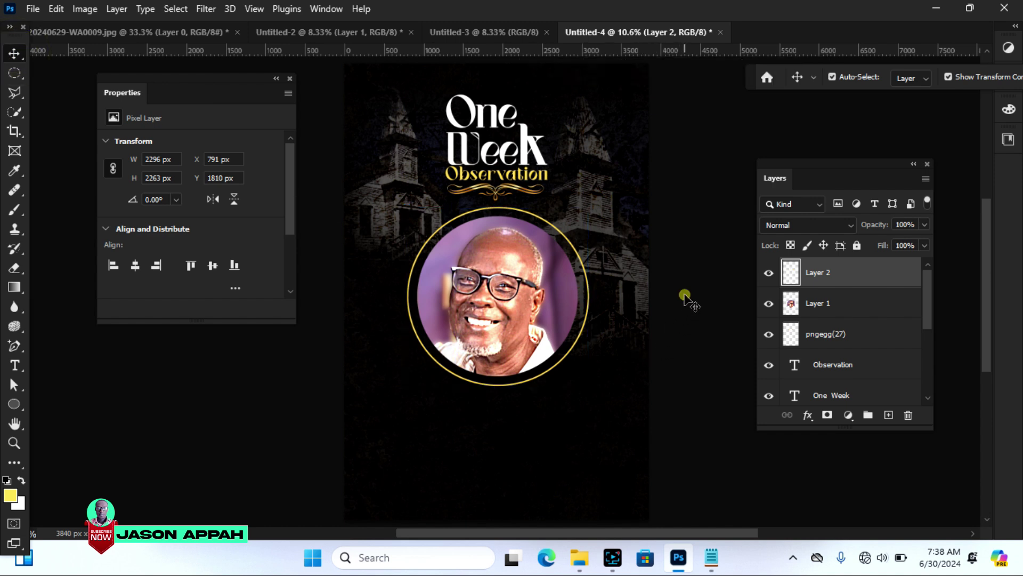
Step: Add a 43 px outside Stroke layer style in light yellow to the circular portrait on Layer 1
click(566, 305)
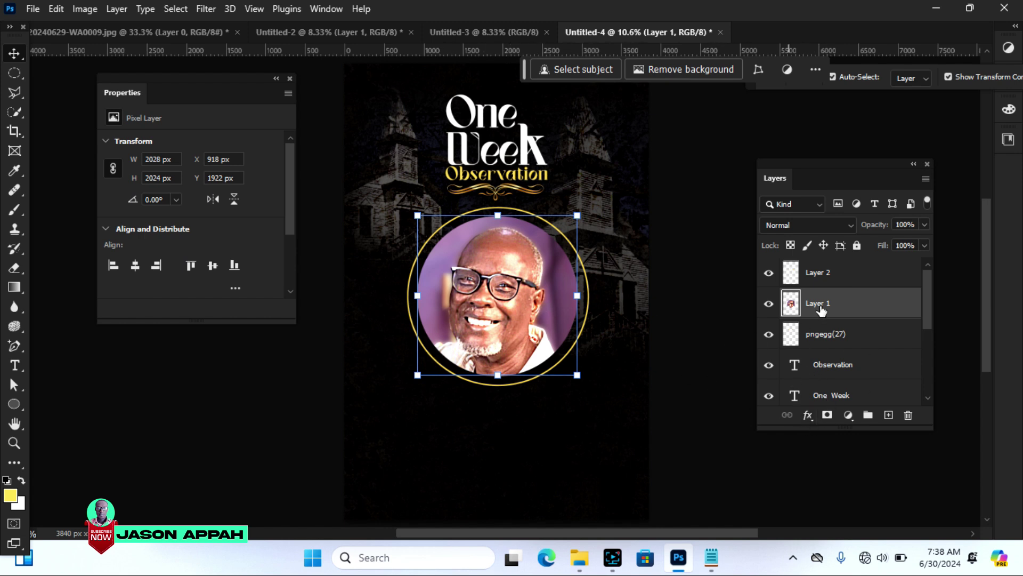
click(807, 413)
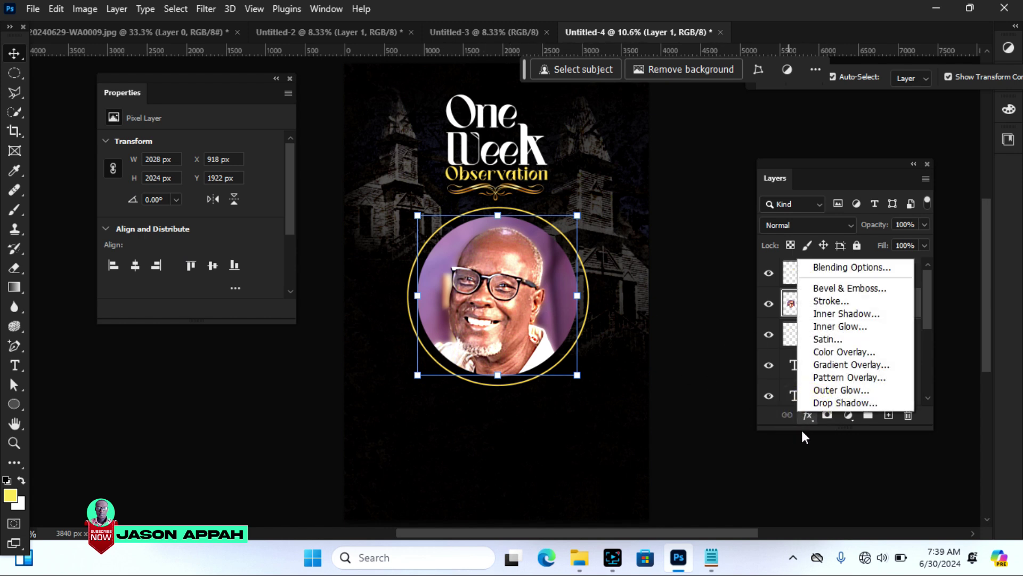
click(829, 301)
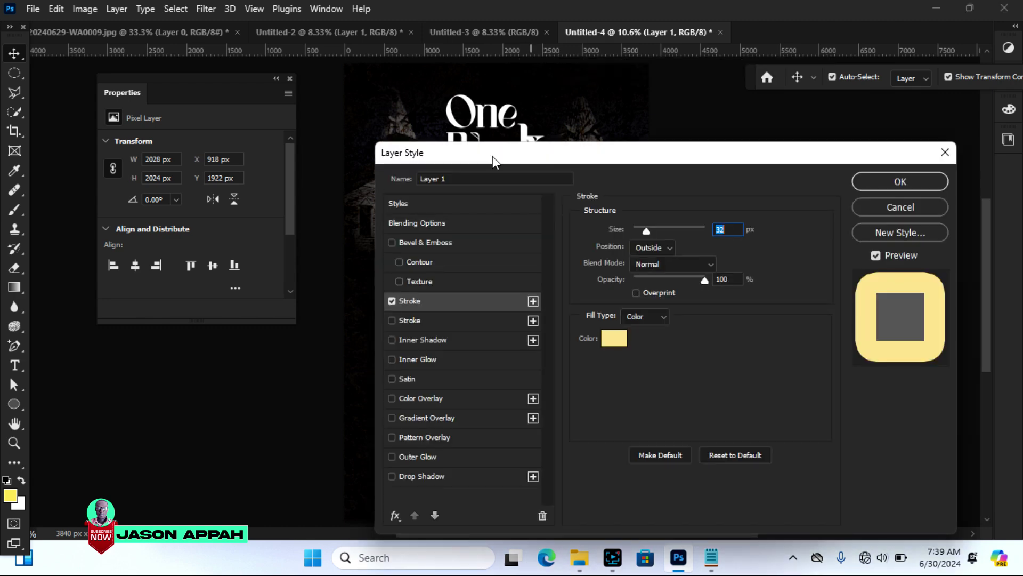
drag(492, 156, 731, 145)
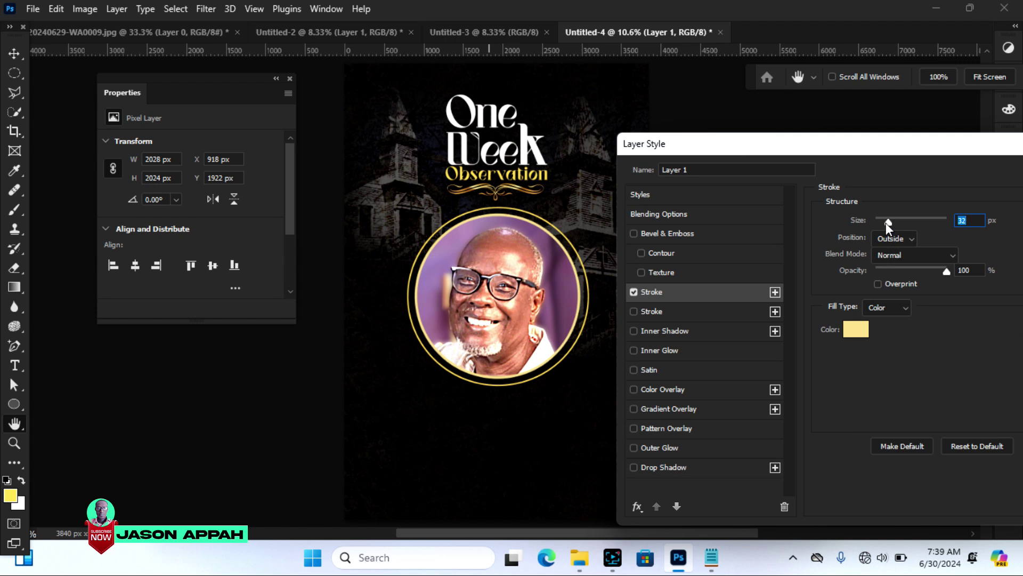
drag(881, 142, 867, 122)
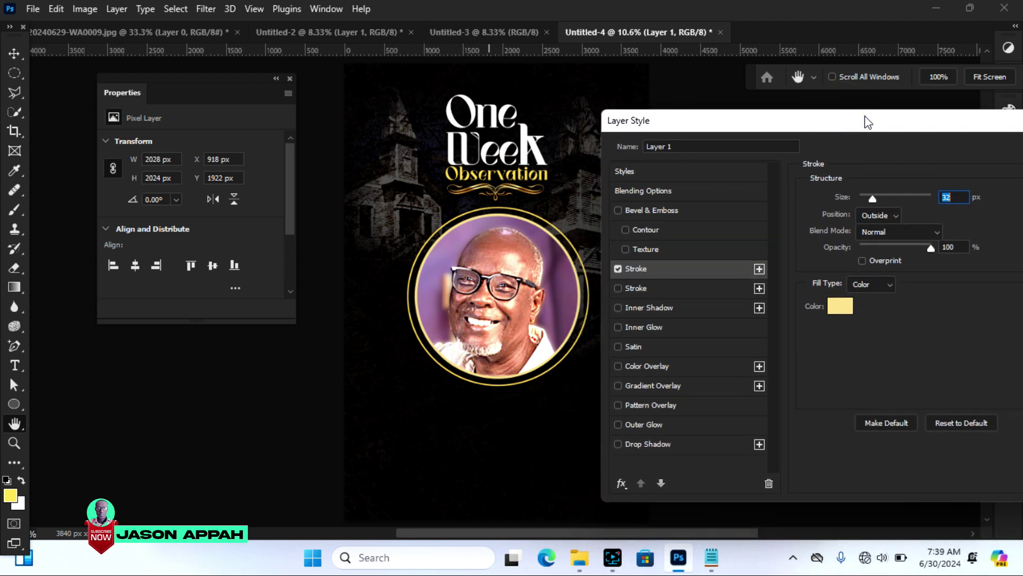
click(875, 200)
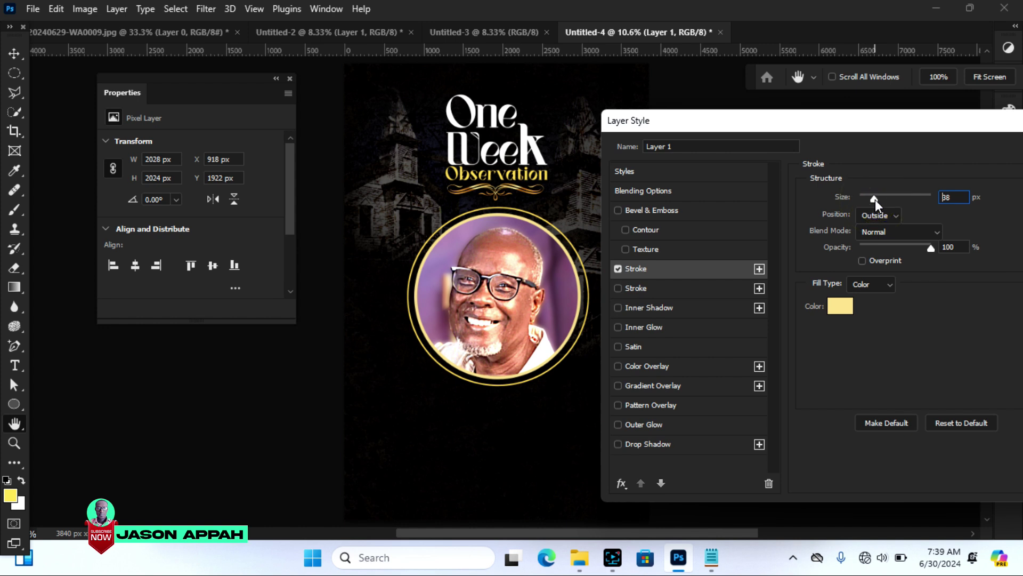
drag(874, 196, 877, 196)
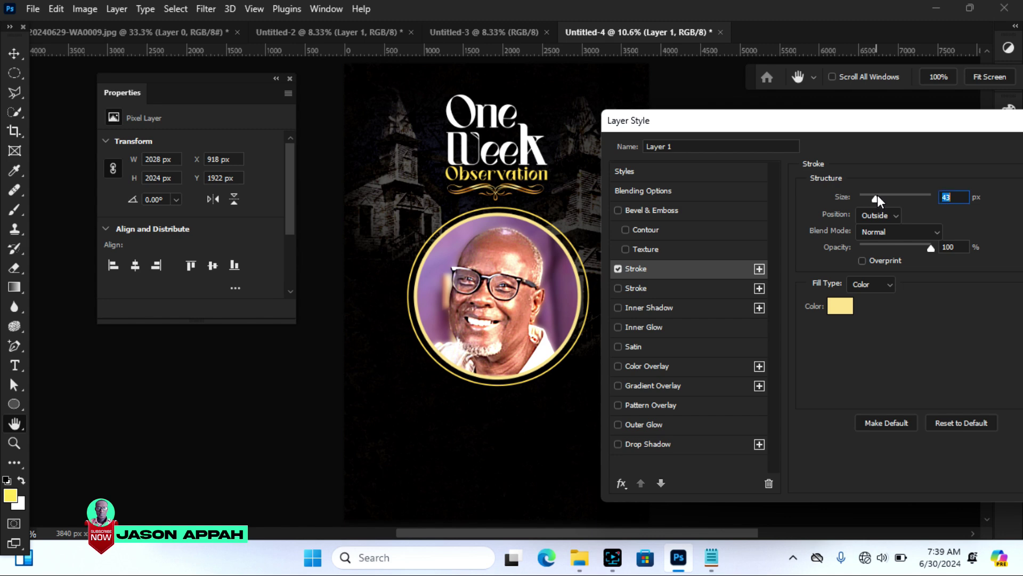
drag(809, 129, 659, 129)
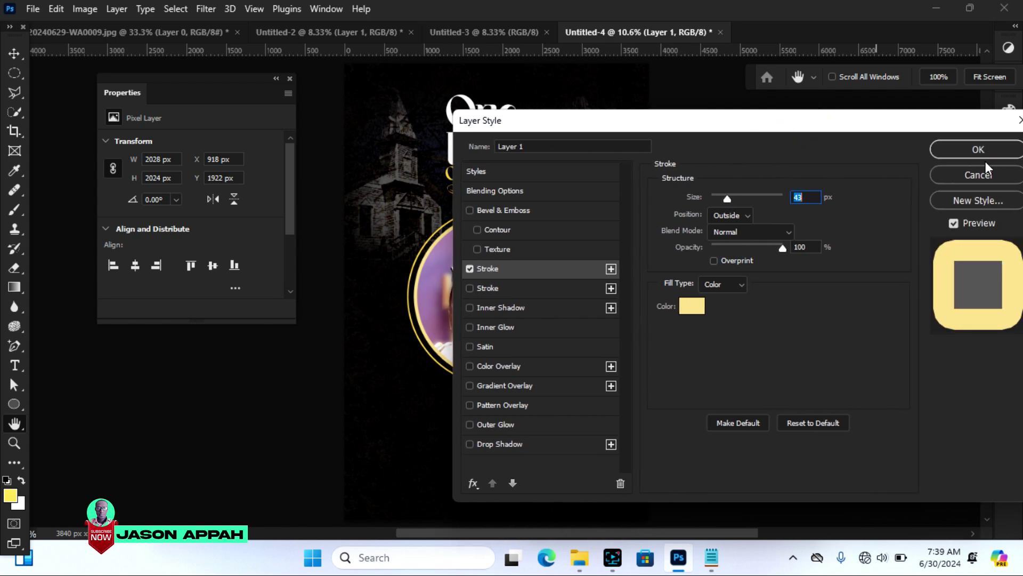
click(970, 149)
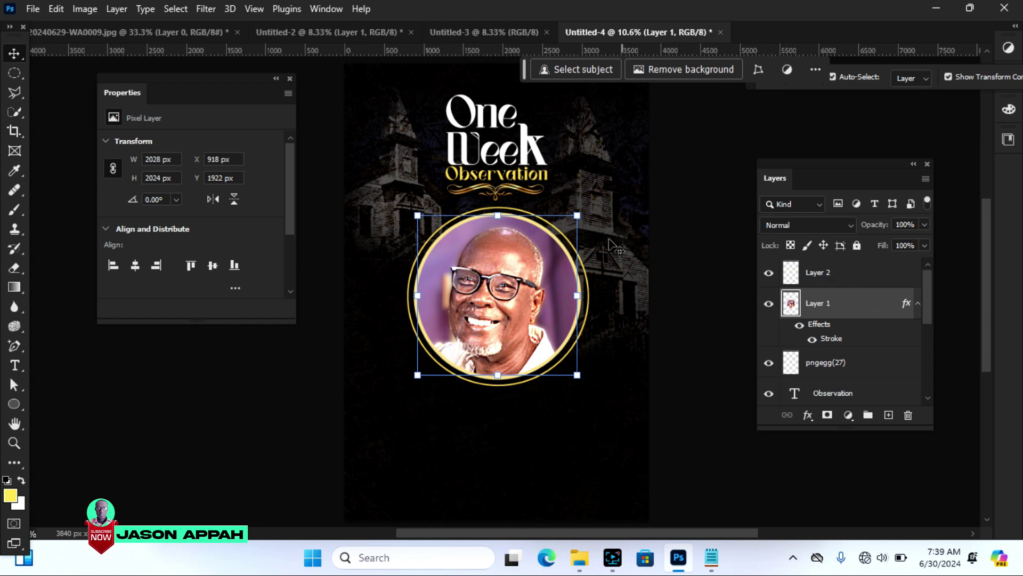
Step: Select the portrait and its outer ring together and nudge them up 70 px to Y 1740 px
ctrl+click(840, 275)
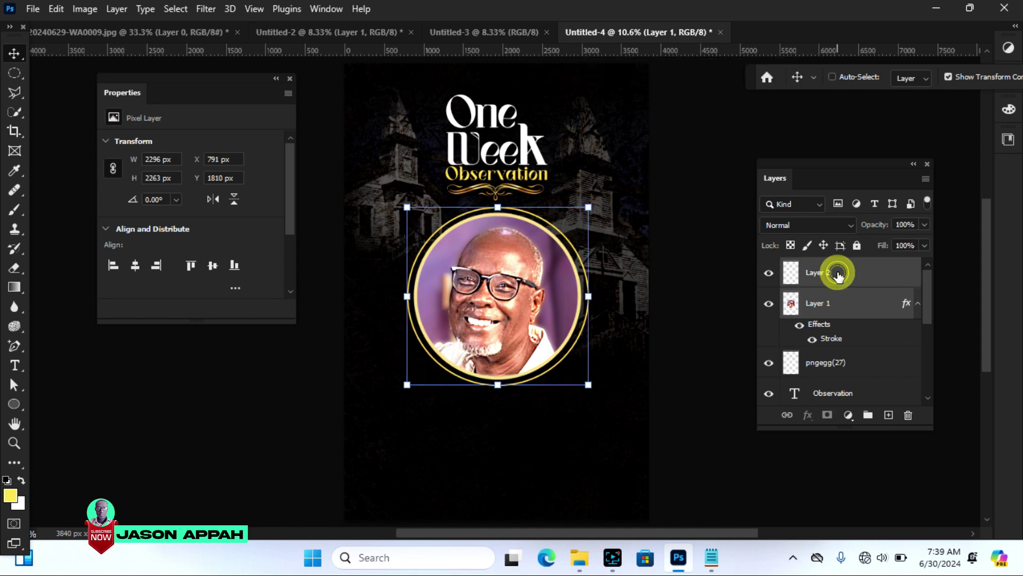
key(shift+Up)
key(shift+Up)
key(shift+Up)
key(shift+Up)
key(shift+Up)
key(shift+Up)
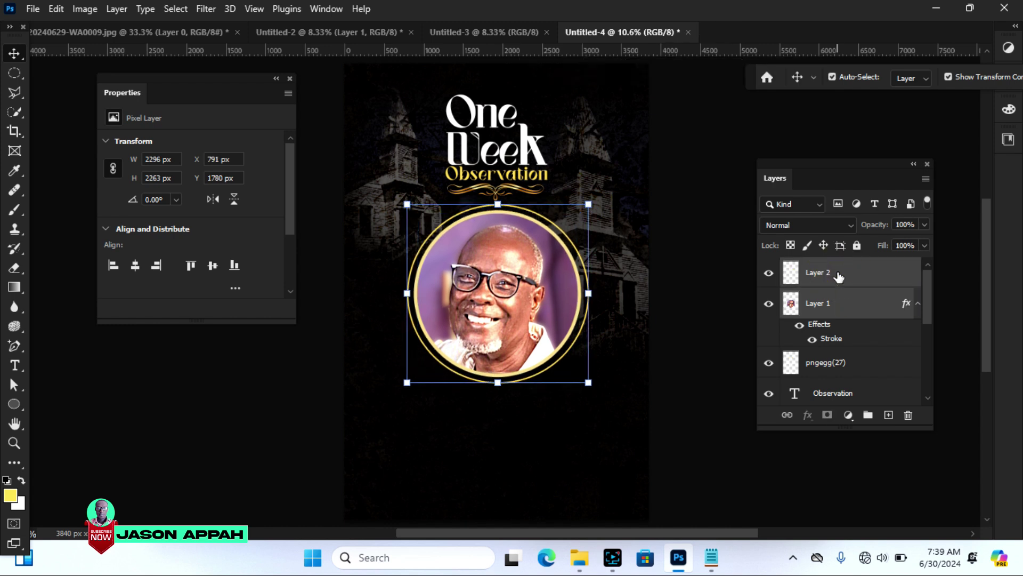
key(shift+Up)
key(shift+Up)
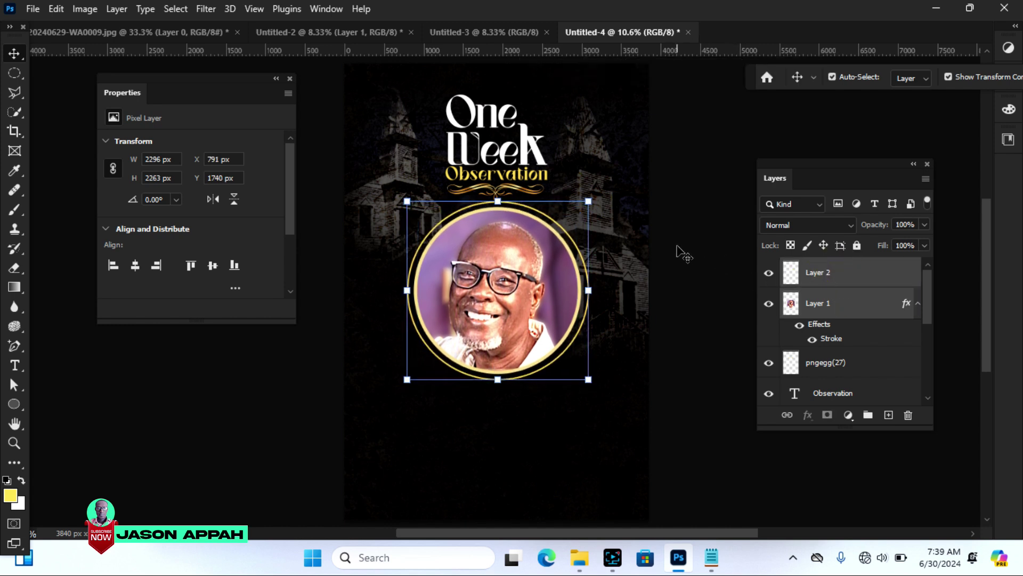
click(701, 263)
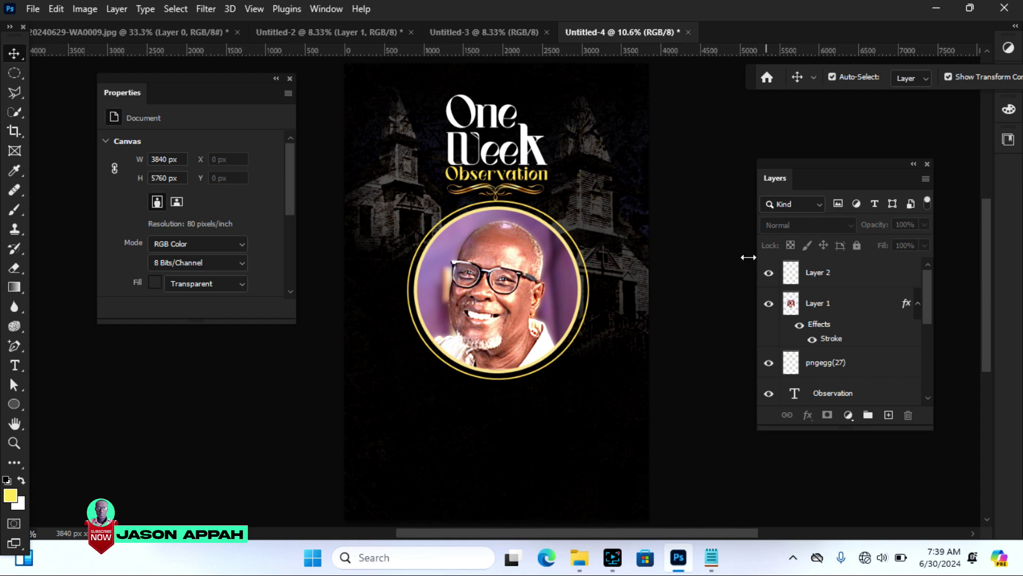
Step: Copy the torn-paper graphic pngegg(21) from Untitled-2 into the Untitled-4 banner, placing it over the portrait's lower part
click(303, 33)
click(480, 252)
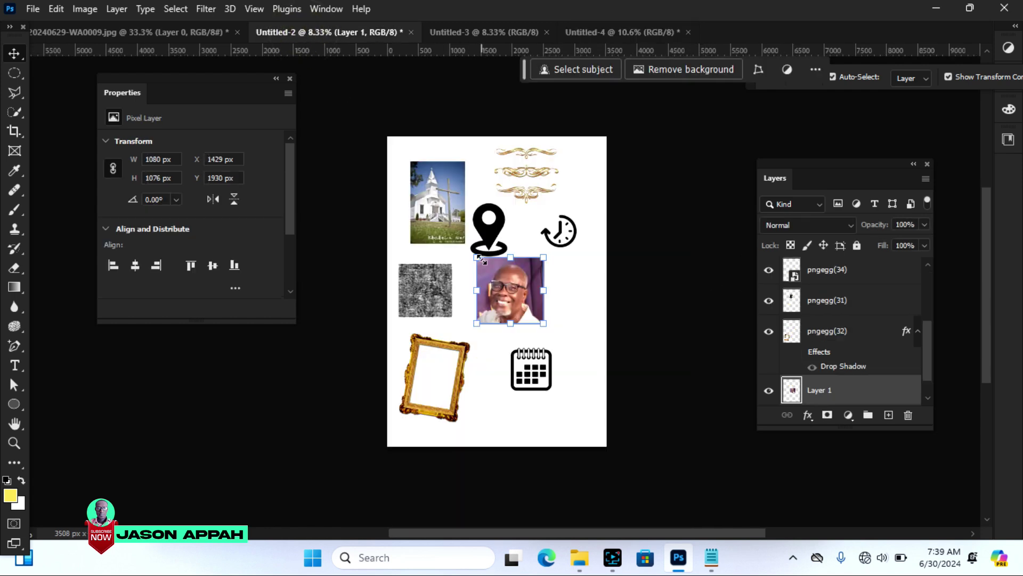
click(482, 362)
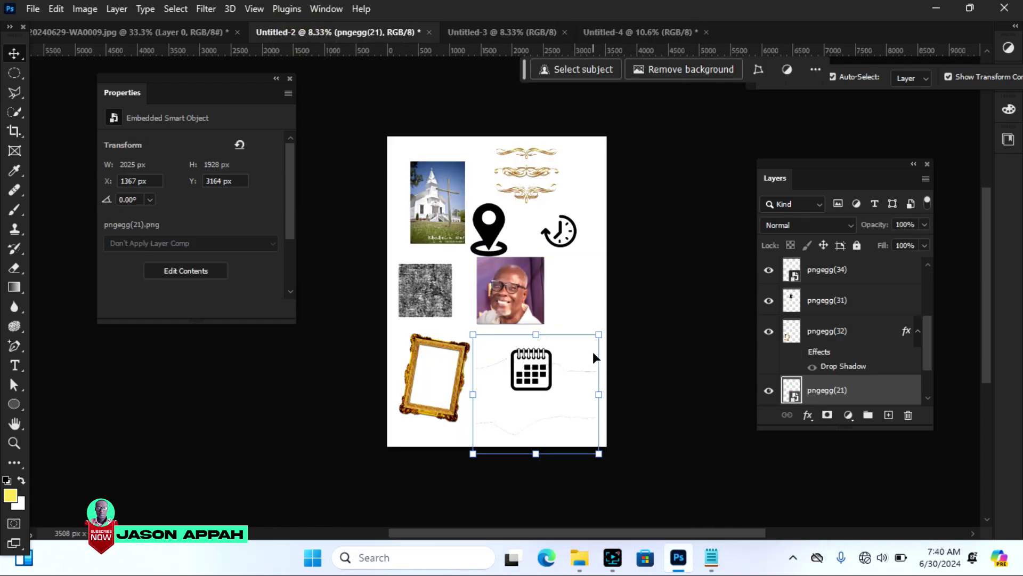
drag(583, 363, 616, 34)
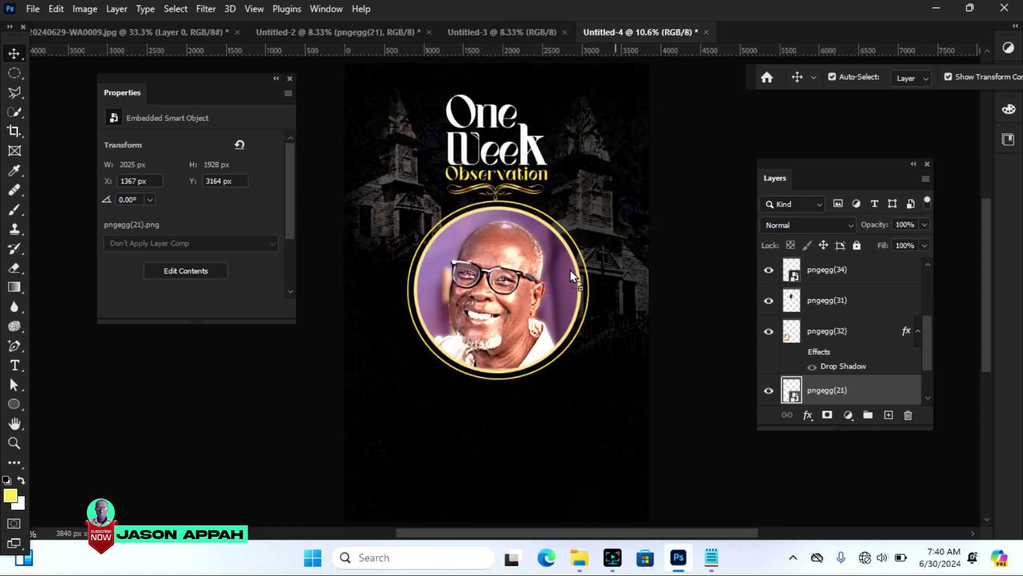
drag(570, 270, 568, 268)
drag(622, 219, 554, 352)
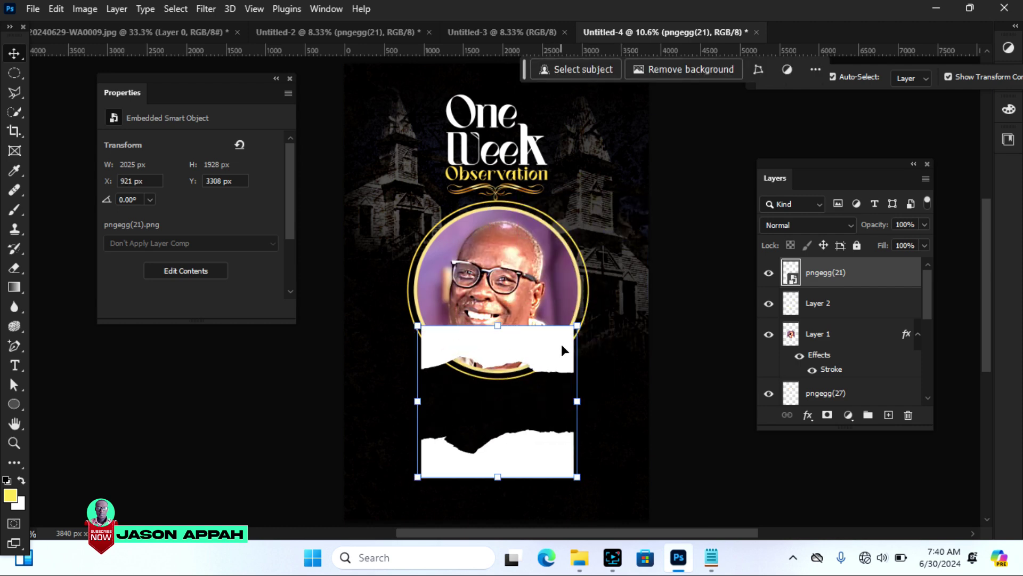
Step: Rasterize the torn-paper layer and move it to about X 733, Y 3029 px
right_click(840, 273)
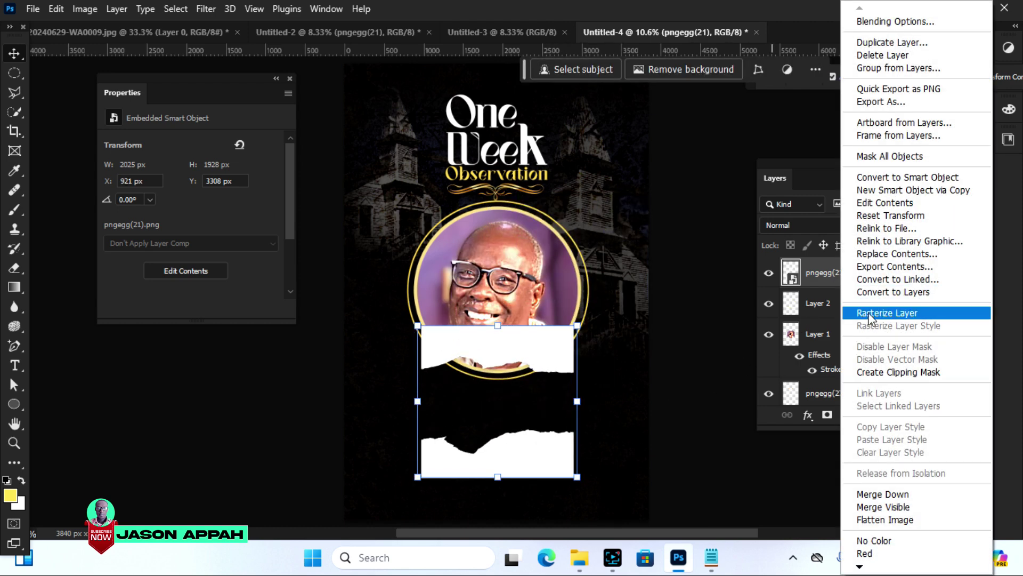
click(867, 313)
drag(516, 349, 502, 331)
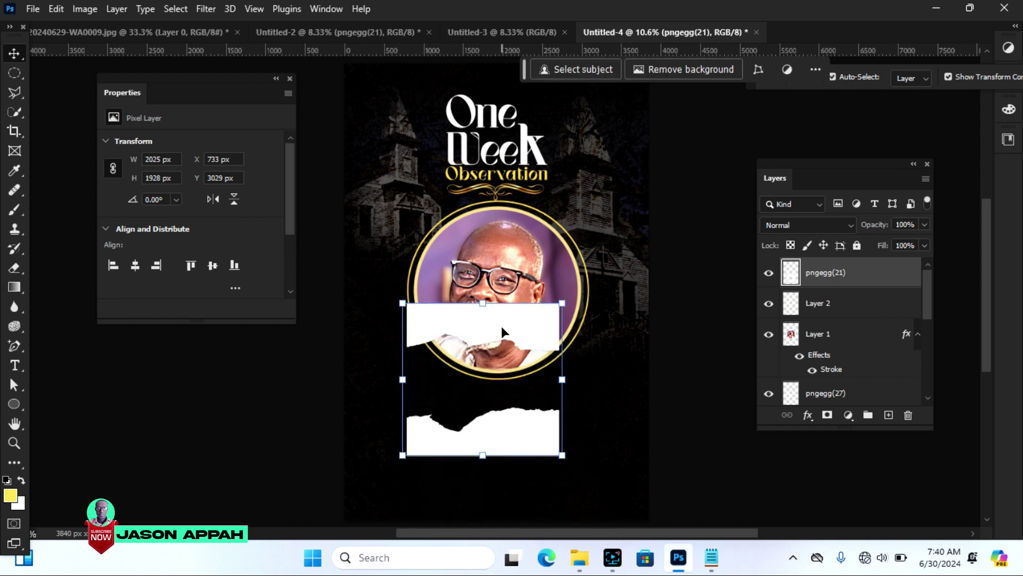
Step: Delete the lower torn-paper strip within a rectangular marquee of about 2527 × 1071 px and clear the selection
click(14, 73)
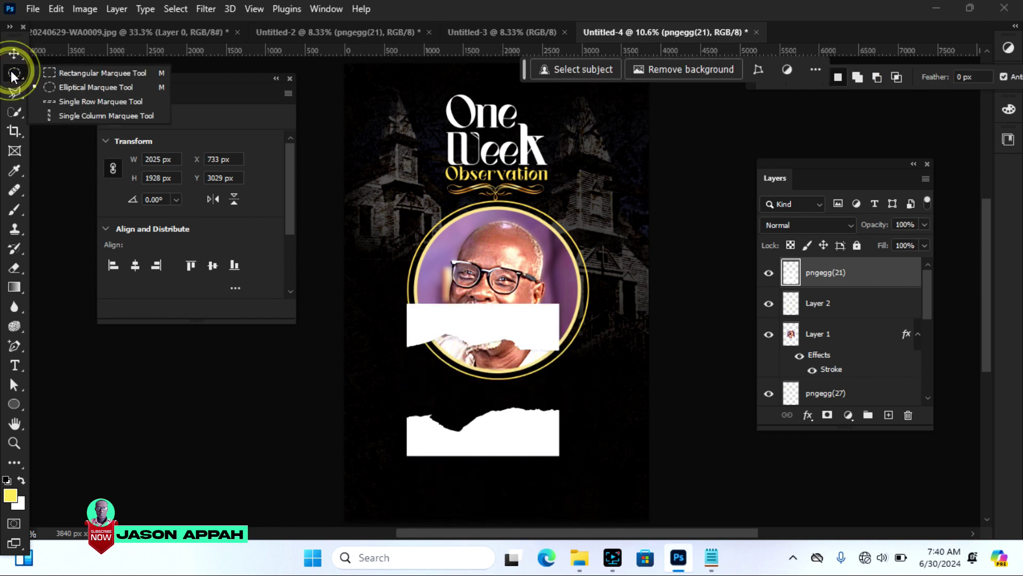
click(73, 73)
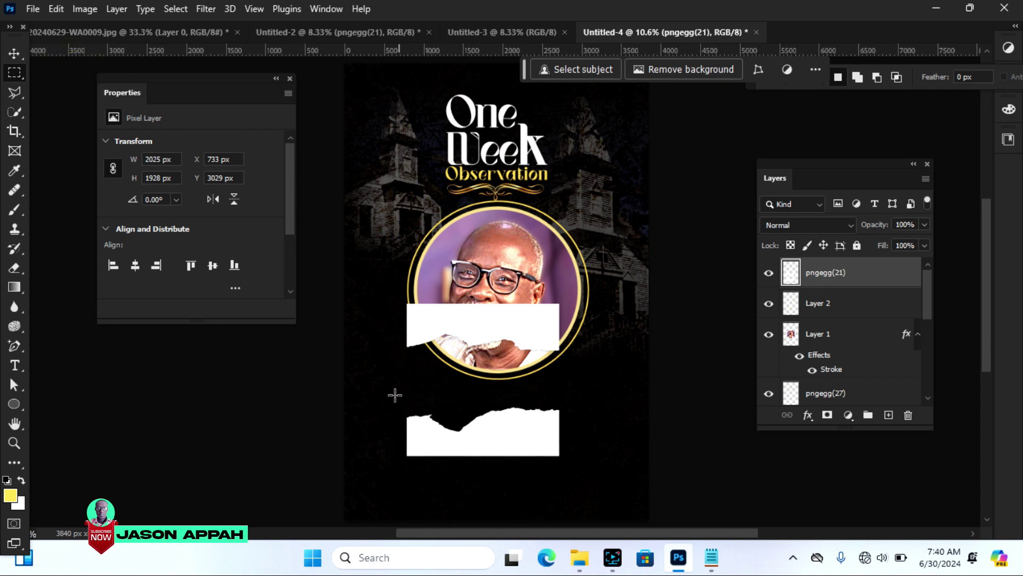
drag(380, 392, 580, 474)
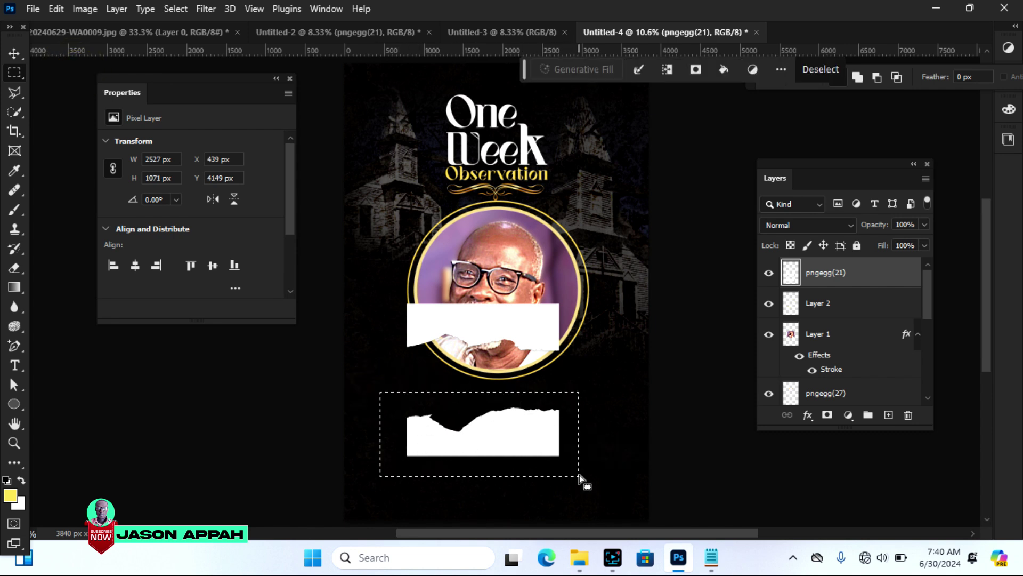
key(Delete)
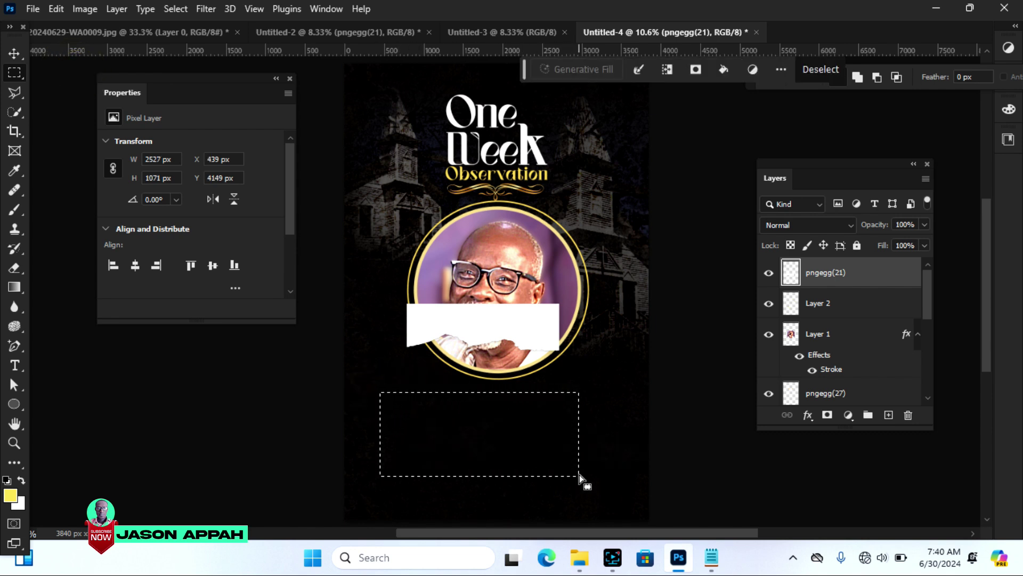
key(ctrl+d)
click(14, 53)
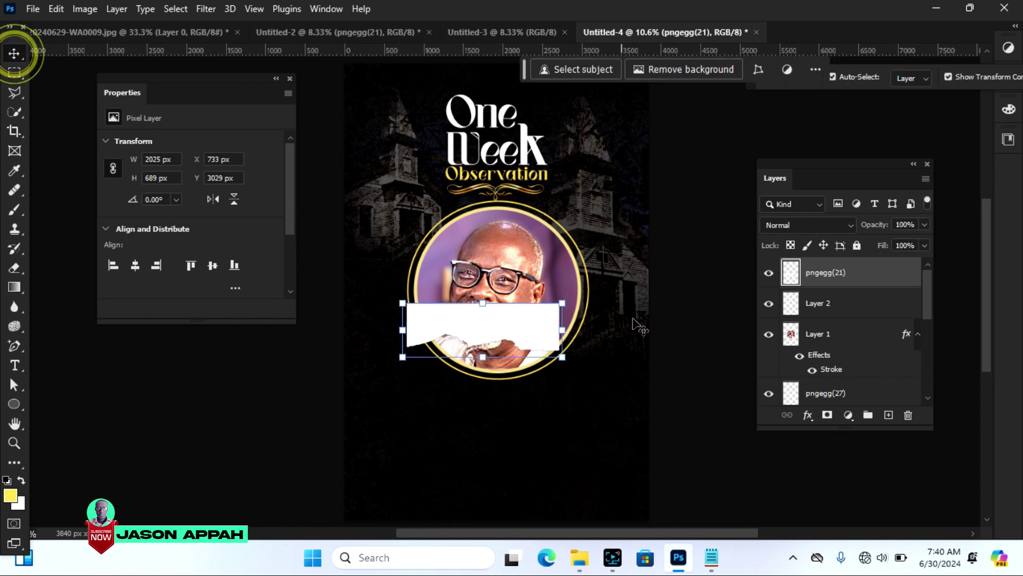
Step: Move the white torn-paper shape below the portrait, turn it upside down and enlarge it to about 5347 × 1819 px
drag(506, 317, 521, 422)
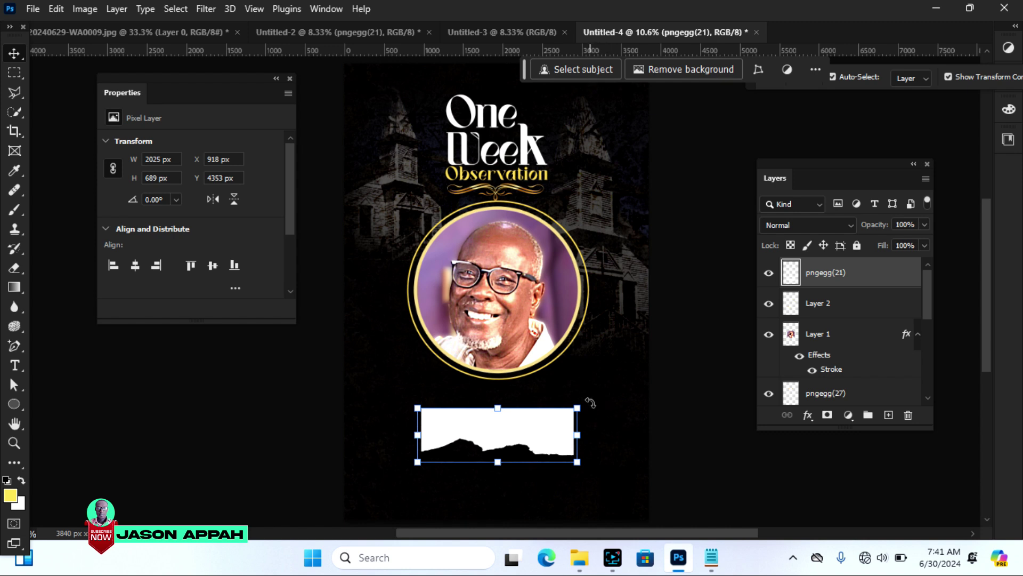
drag(590, 403, 423, 467)
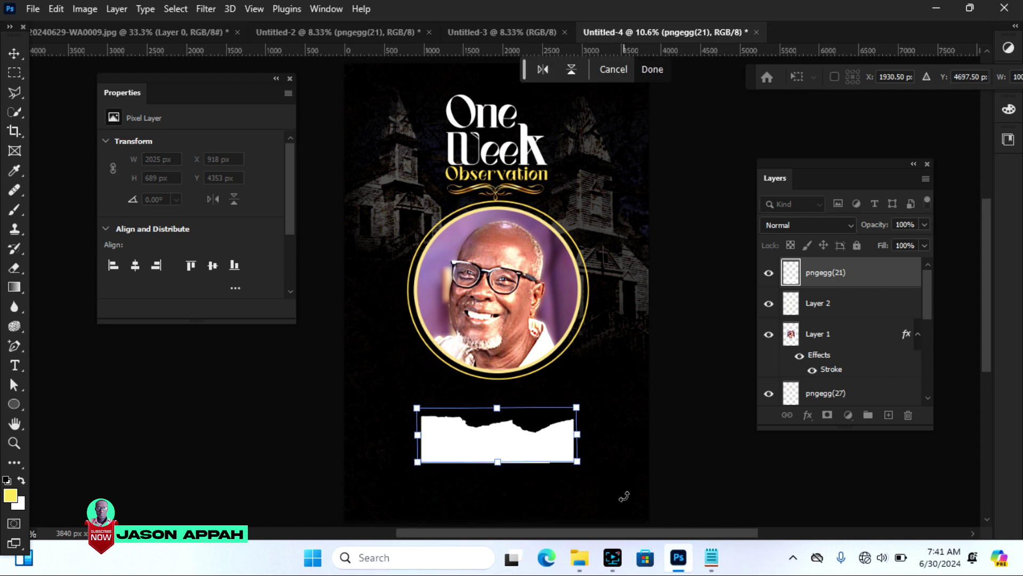
drag(579, 464, 630, 479)
drag(416, 407, 326, 377)
drag(630, 480, 660, 488)
drag(988, 267, 990, 298)
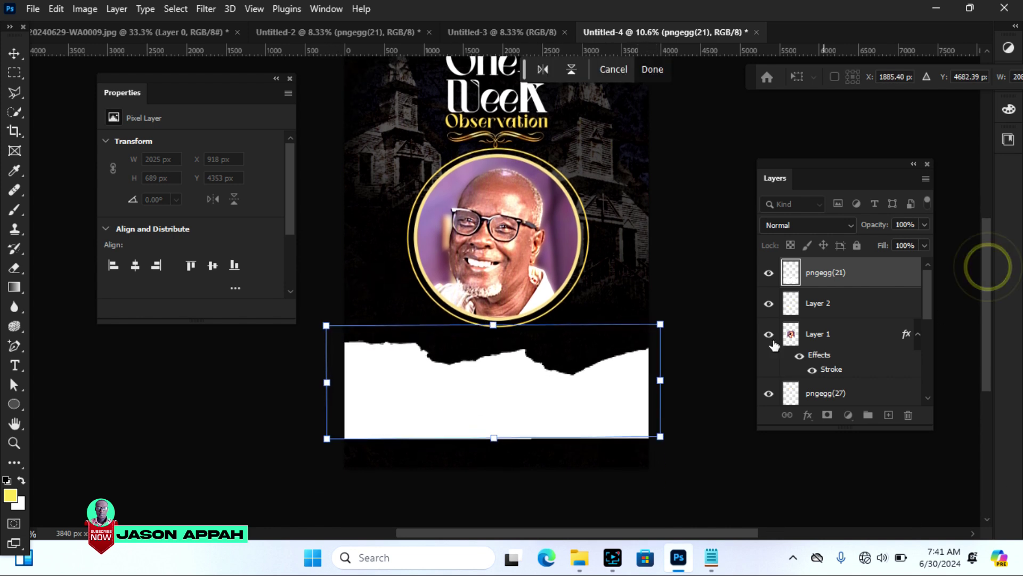
drag(659, 434, 741, 498)
key(Return)
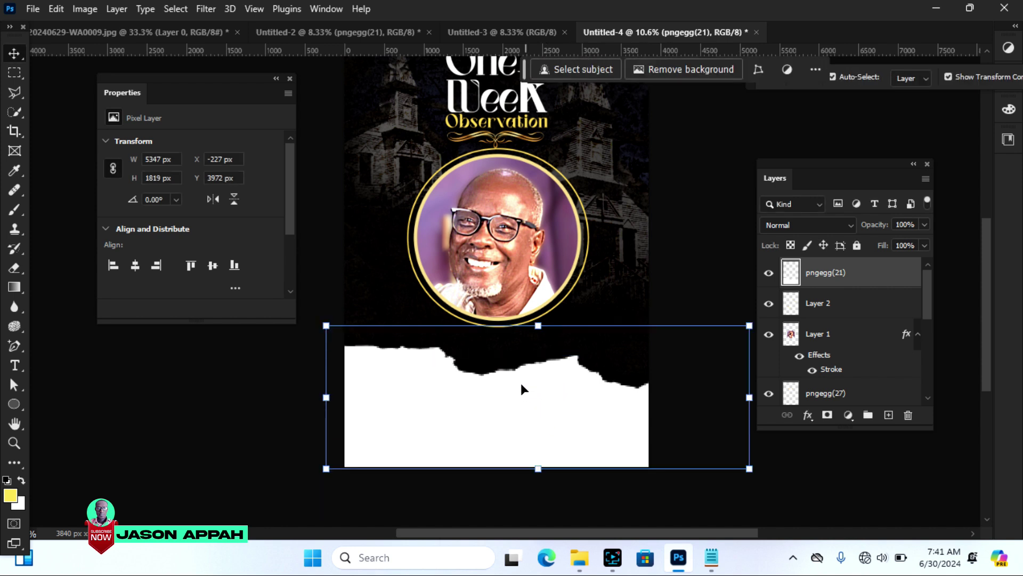
Step: Enlarge the torn-paper shape to about 8335 × 2835 px so it covers the poster's lower part
drag(324, 326, 242, 296)
drag(459, 381, 466, 361)
drag(250, 449, 165, 475)
drag(566, 433, 617, 417)
drag(813, 465, 879, 487)
drag(555, 379, 556, 362)
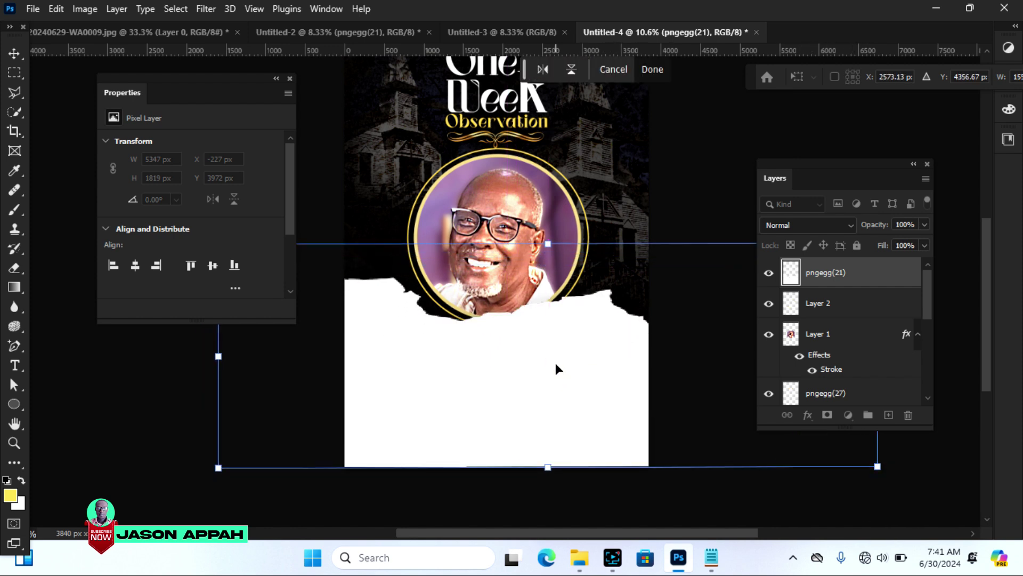
drag(578, 414, 581, 429)
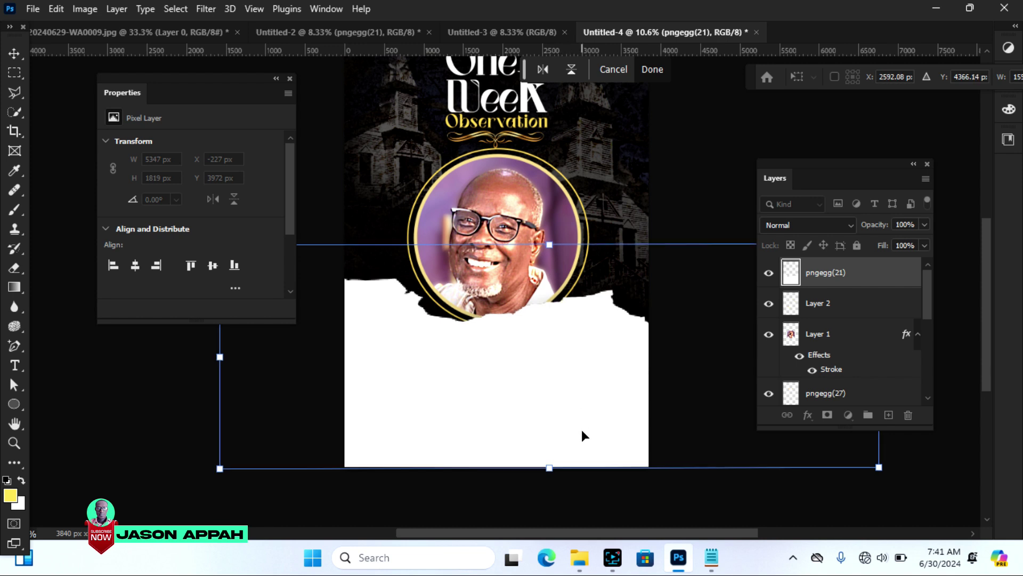
Step: Nudge the enlarged torn paper slightly down over the portrait circle's lower edge and apply the transformation
key(Down)
key(Down)
key(Down)
key(Down)
key(Down)
key(Down)
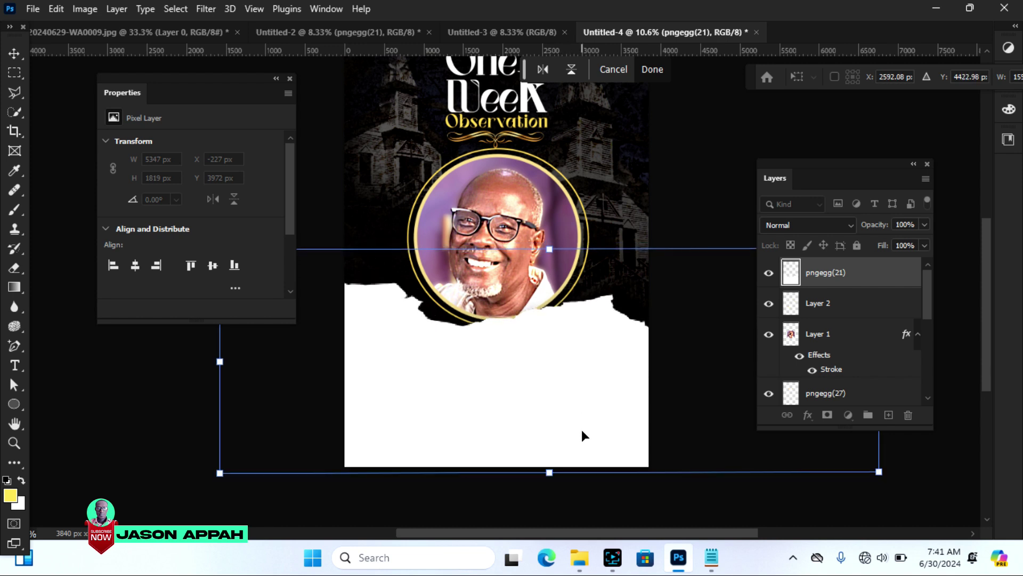
key(Up)
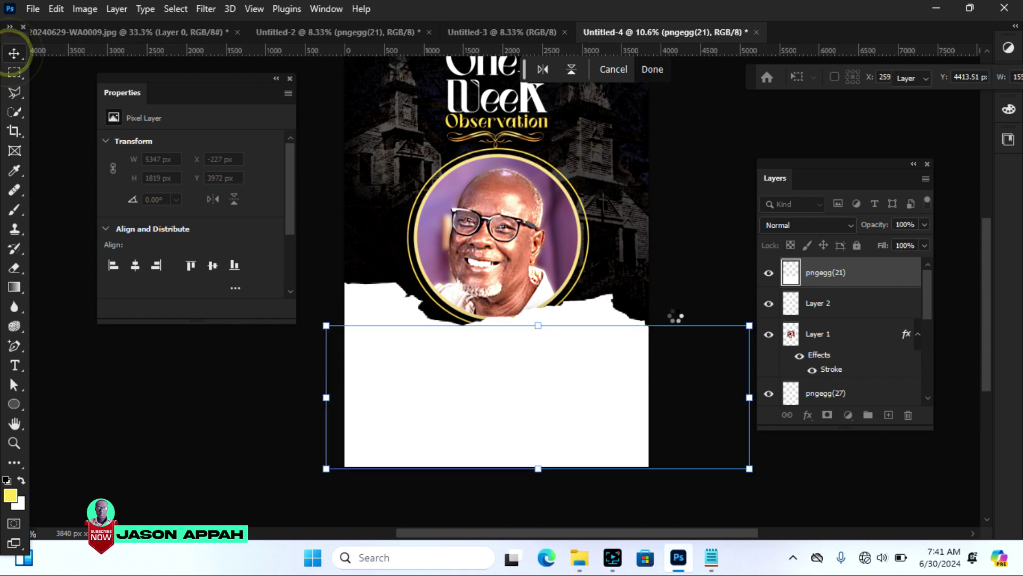
key(Return)
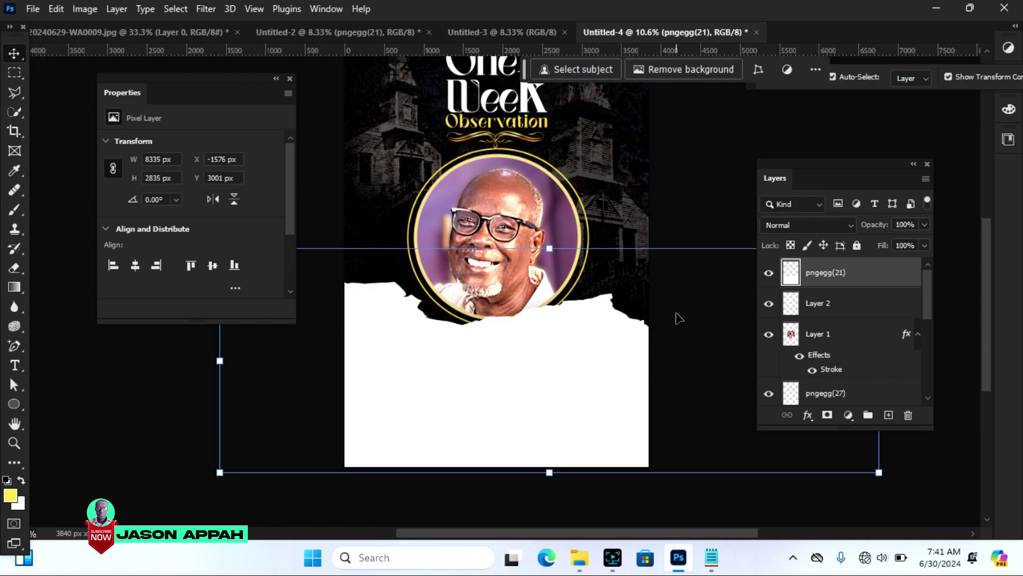
click(704, 169)
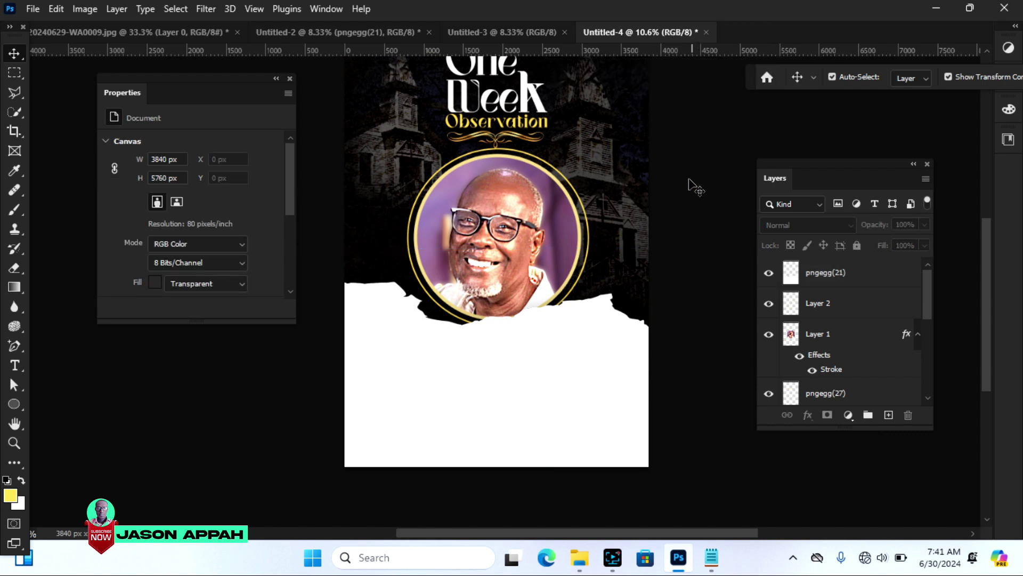
drag(985, 271, 987, 250)
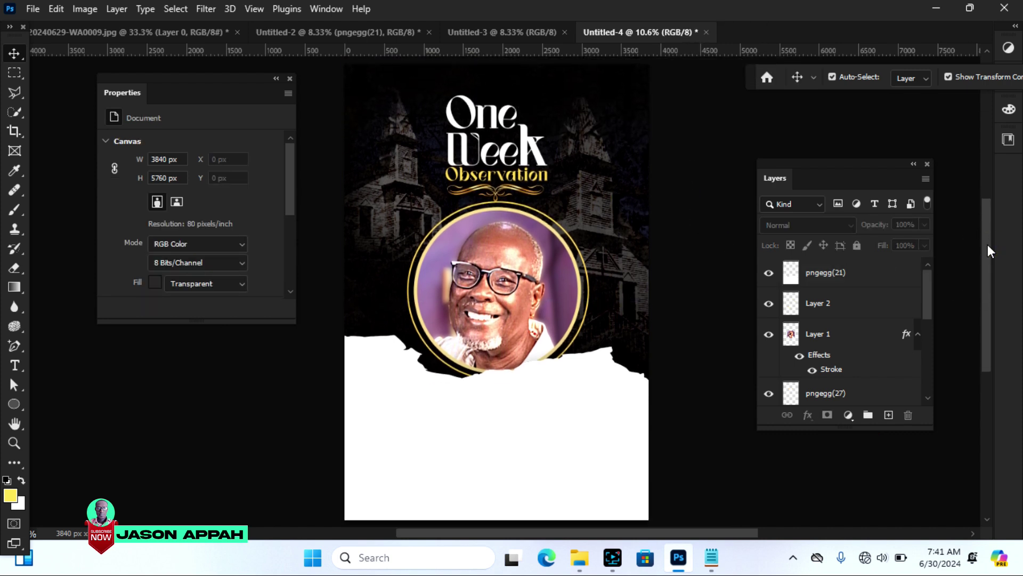
Step: Lower the opacity of the church image copy on the poster's right side to 12%
click(597, 218)
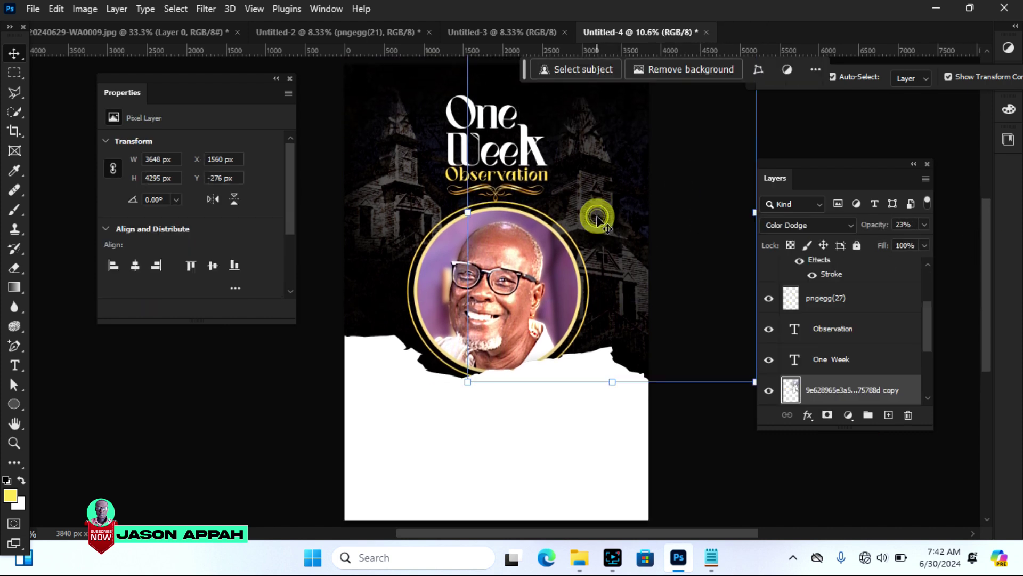
click(924, 226)
drag(869, 243, 864, 244)
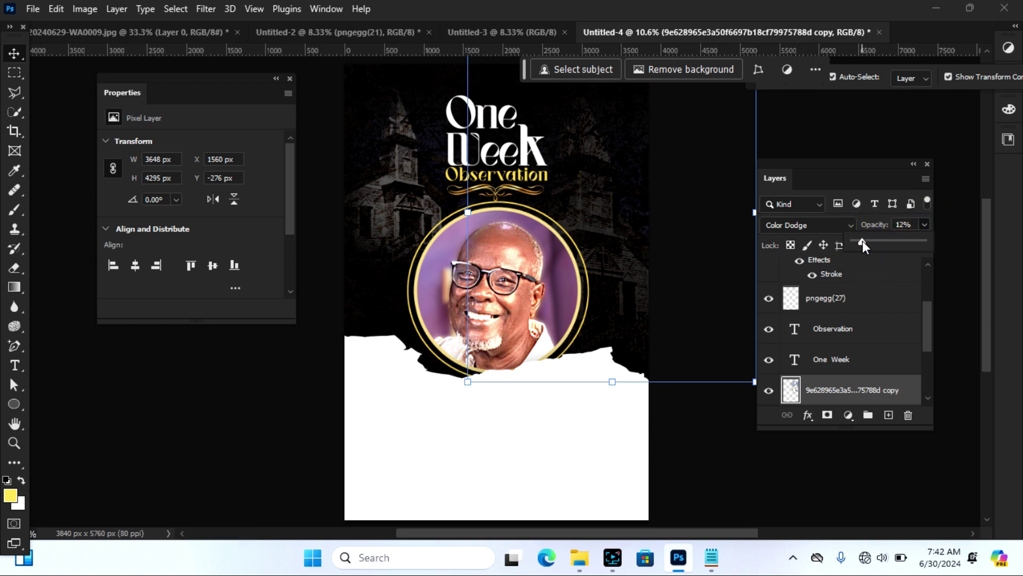
click(257, 393)
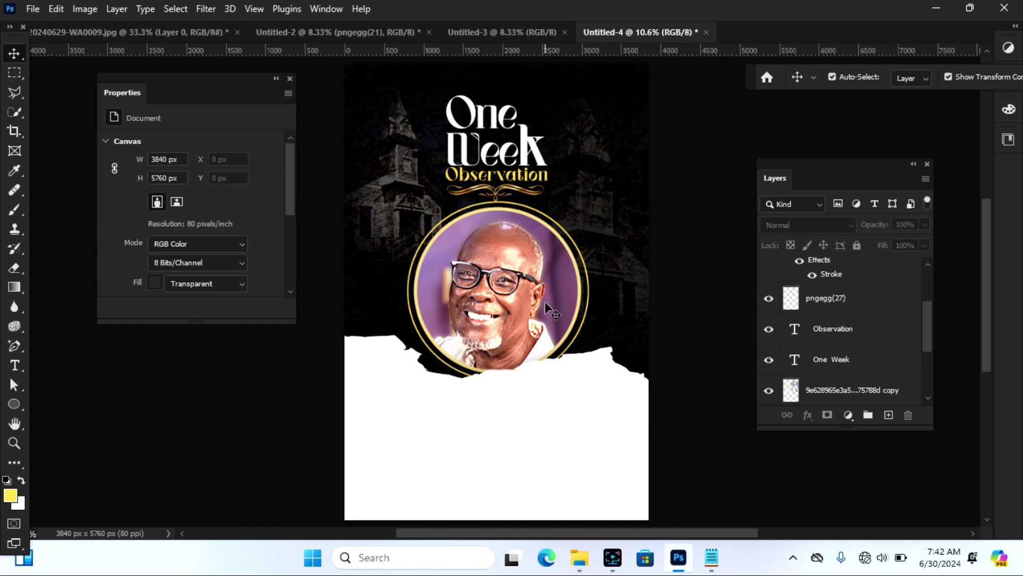
Step: Select the portrait circle and its outer gold ring together and scale both to about 110%
click(513, 301)
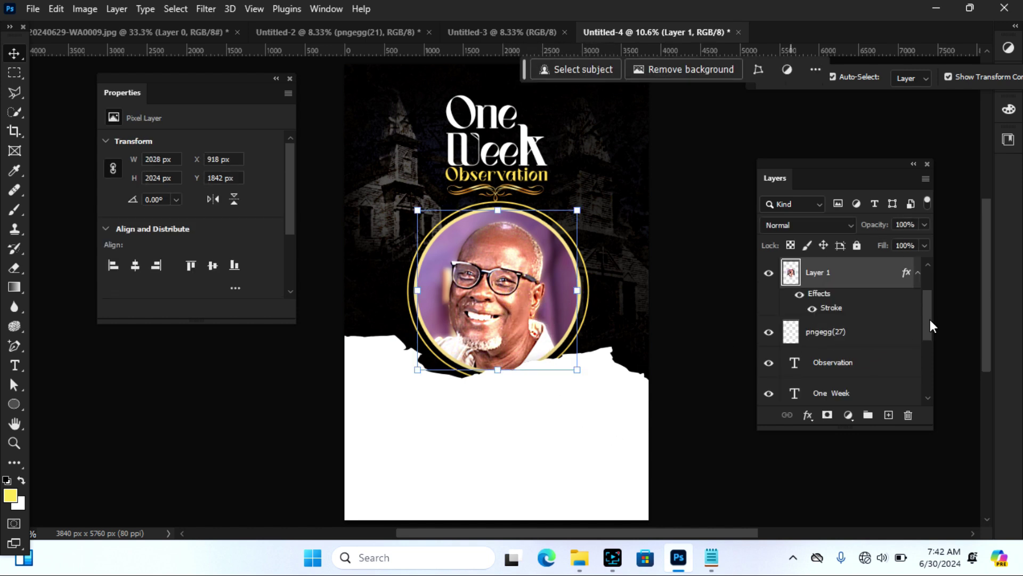
drag(932, 311, 929, 293)
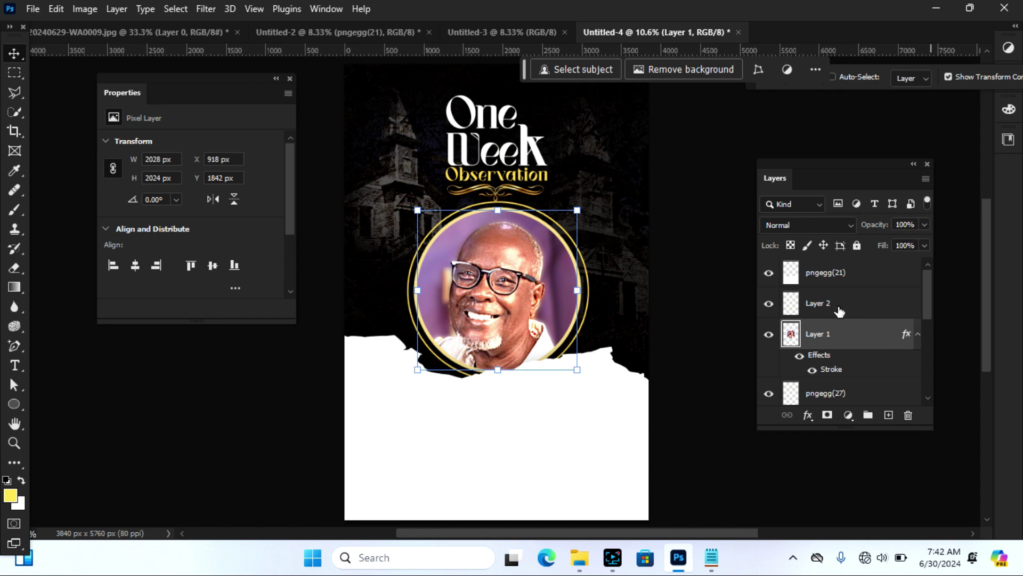
shift+click(839, 308)
mouse_move(588, 379)
mouse_down()
mouse_move(609, 396)
mouse_move(600, 389)
mouse_up()
Step: Nudge the enlarged portrait and ring left and slightly up to centre them under the title, and apply the transformation
key(Left)
key(Left)
key(Left)
key(Left)
key(Left)
key(Left)
key(Left)
key(Left)
key(Left)
key(Left)
key(Left)
key(Left)
key(Left)
key(Left)
key(Up)
key(Up)
key(Up)
key(Up)
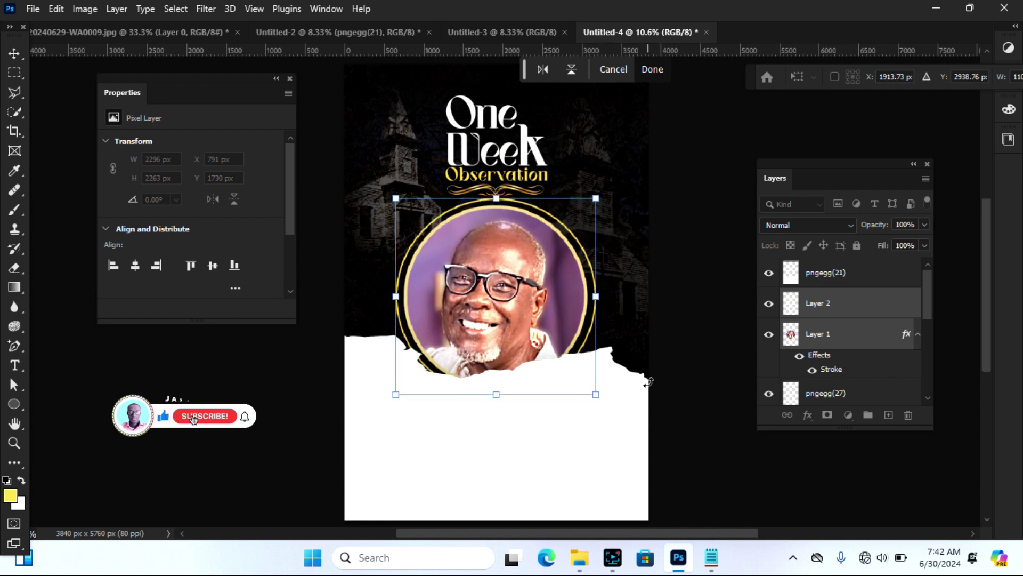
key(Left)
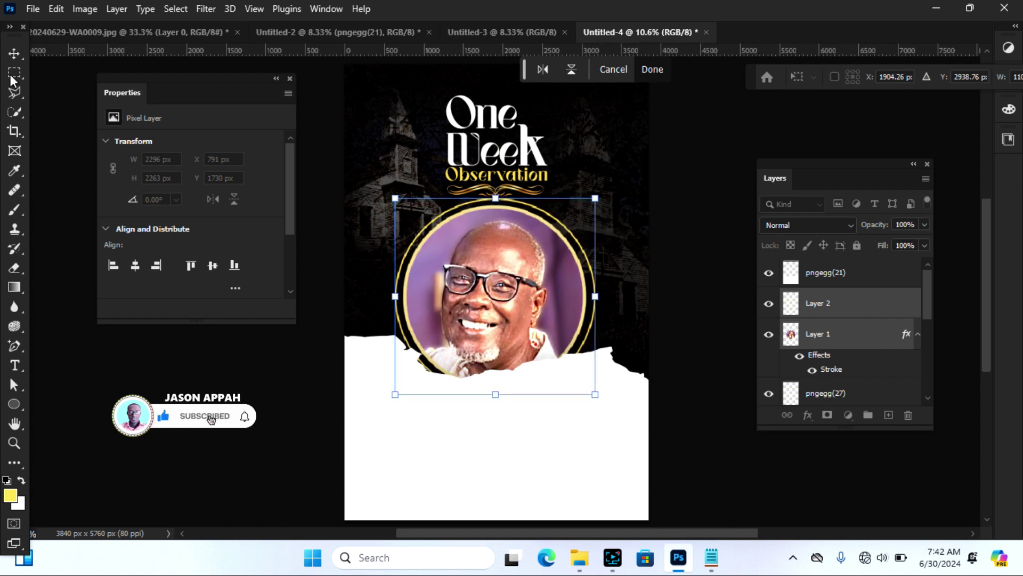
click(685, 290)
Step: Move the torn paper down to about Y 3200 px so more of the portrait shows
click(686, 289)
mouse_move(587, 419)
mouse_down()
mouse_move(583, 407)
mouse_move(596, 418)
mouse_up()
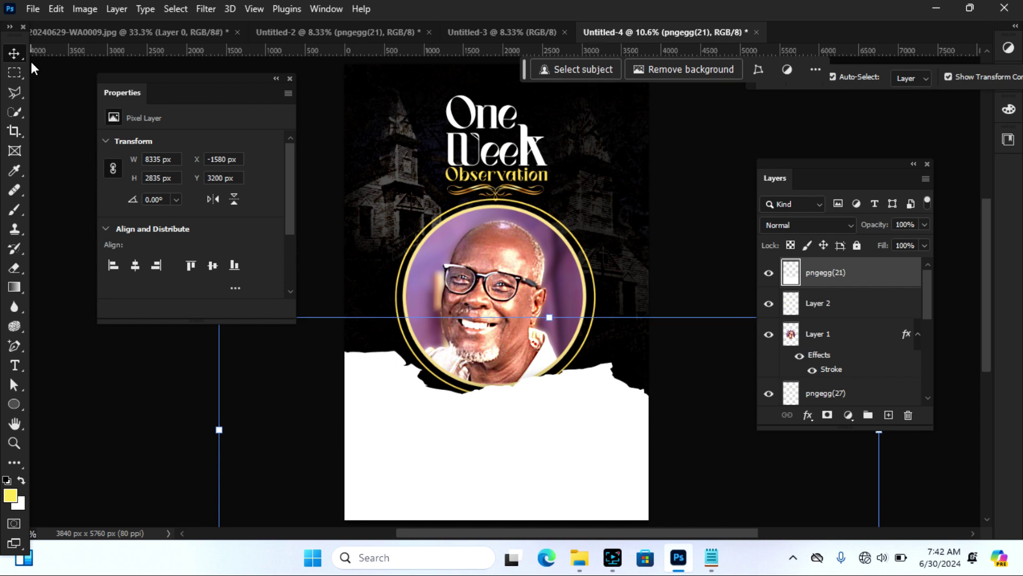
click(683, 179)
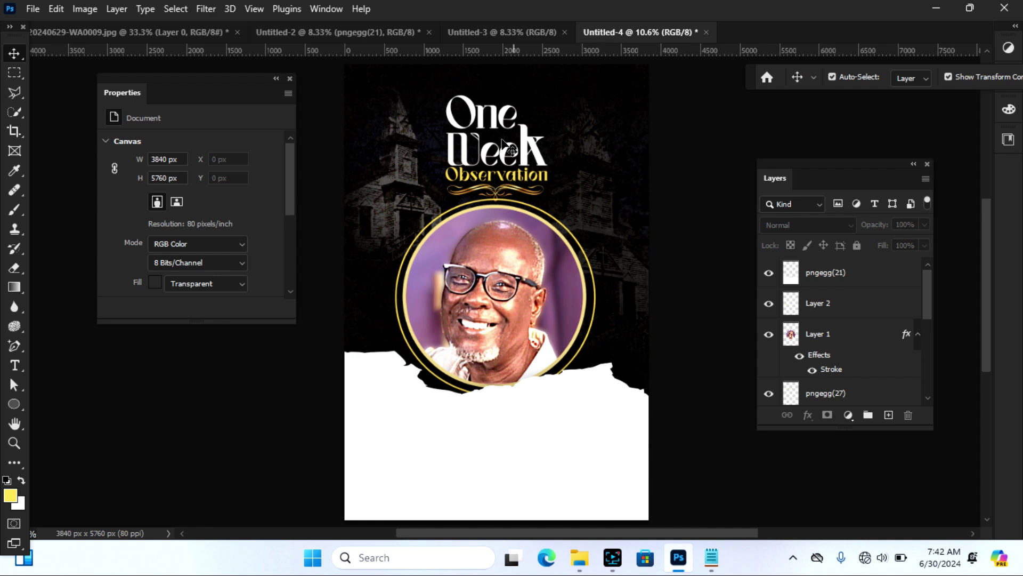
Step: Copy the gold picture frame from Untitled-2 into the Untitled-4 poster and place it over the portrait circle's lower-right edge
click(326, 34)
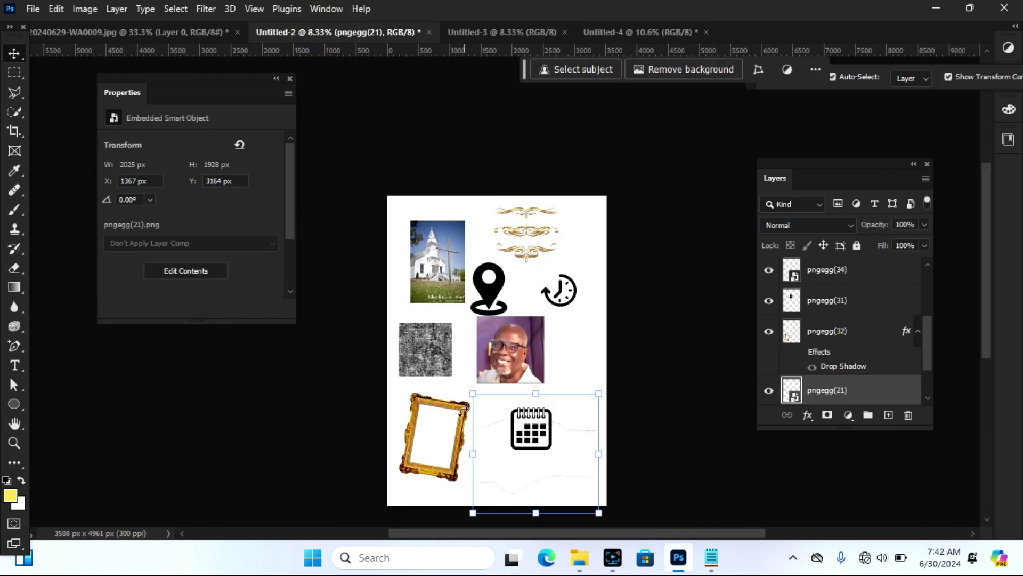
click(587, 336)
drag(458, 446, 626, 34)
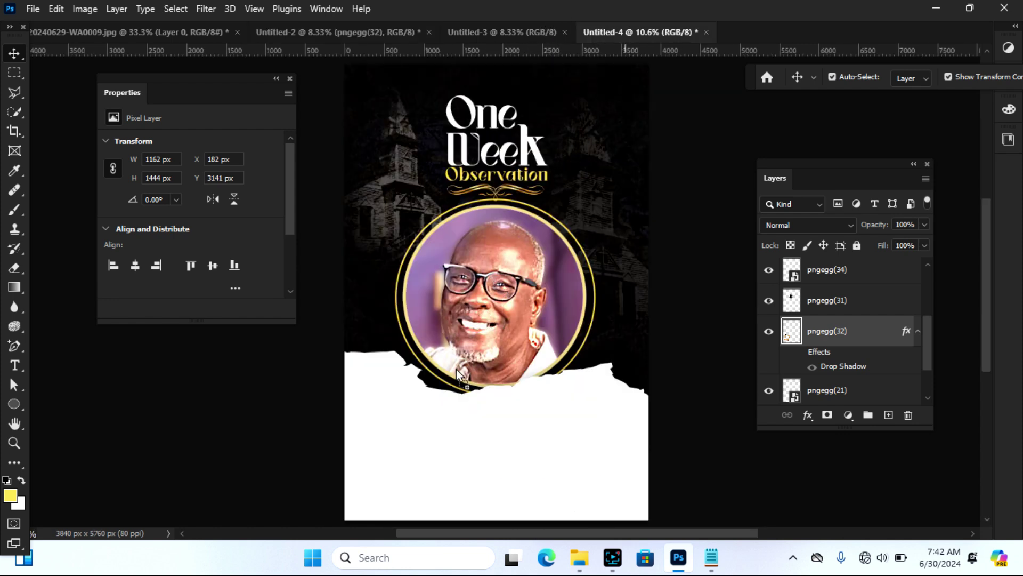
drag(471, 416, 473, 415)
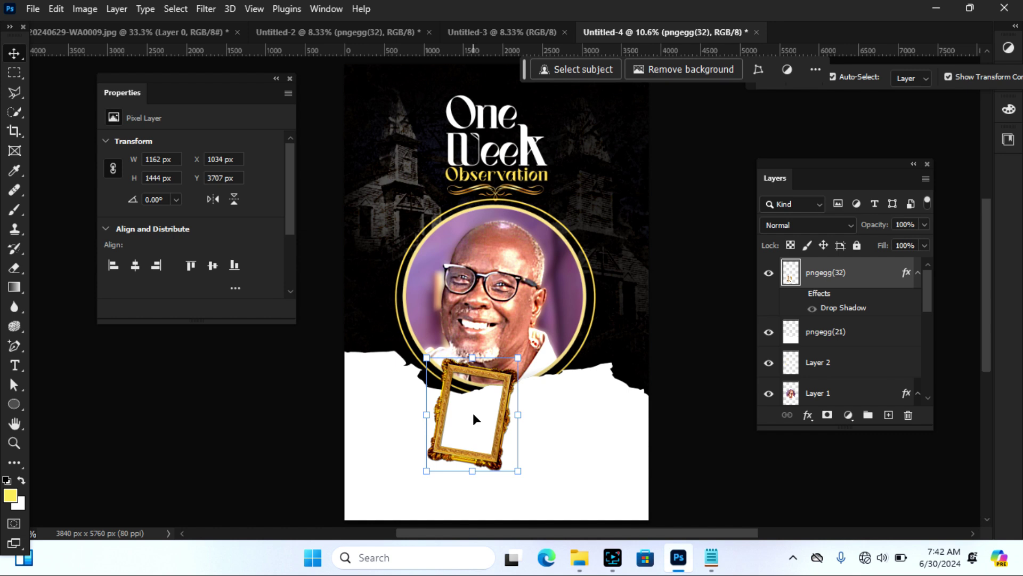
drag(490, 435, 607, 415)
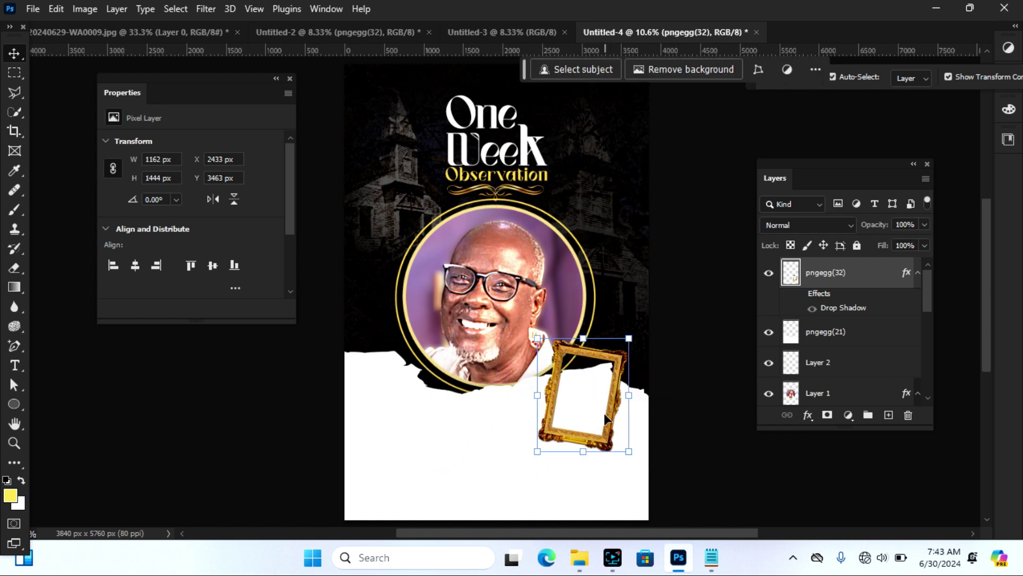
Step: Scale the gold picture frame down to about 80% and apply the transformation
drag(633, 455, 615, 432)
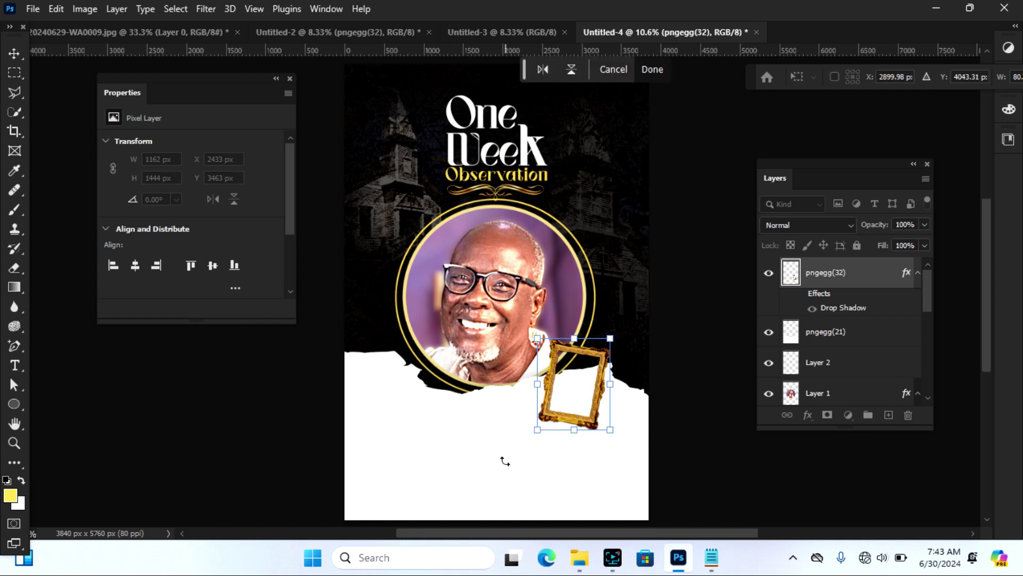
click(473, 446)
click(16, 53)
Step: Add a Color Overlay to the torn-paper layer using the pale gold #ebd387 sampled from the portrait's border
click(539, 465)
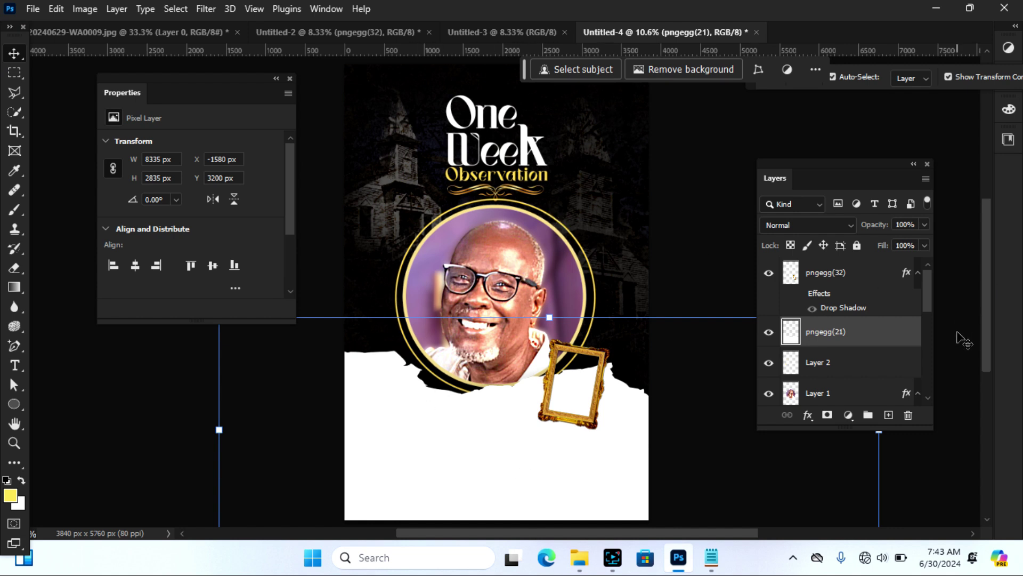
click(808, 415)
click(834, 357)
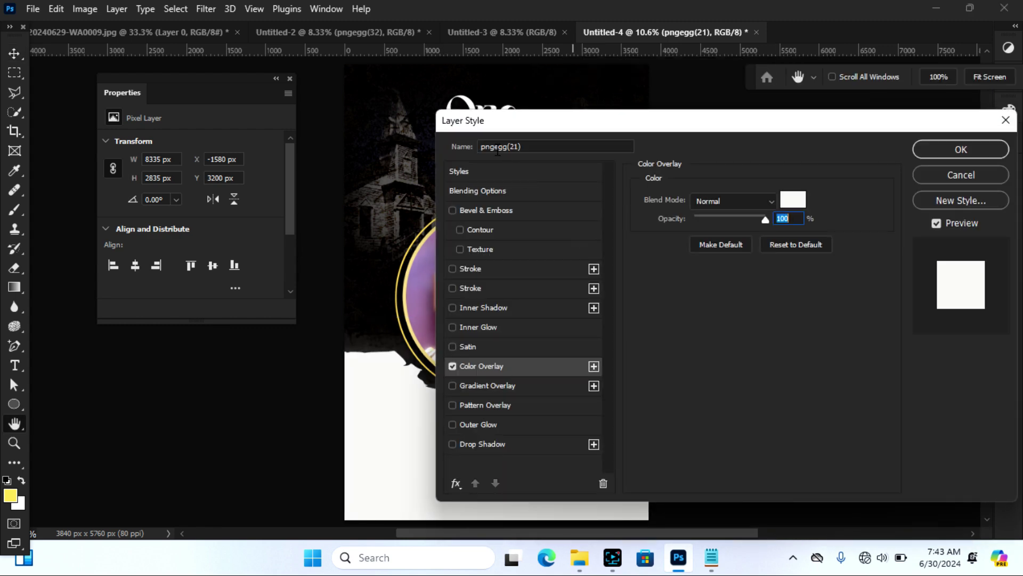
drag(505, 131, 758, 100)
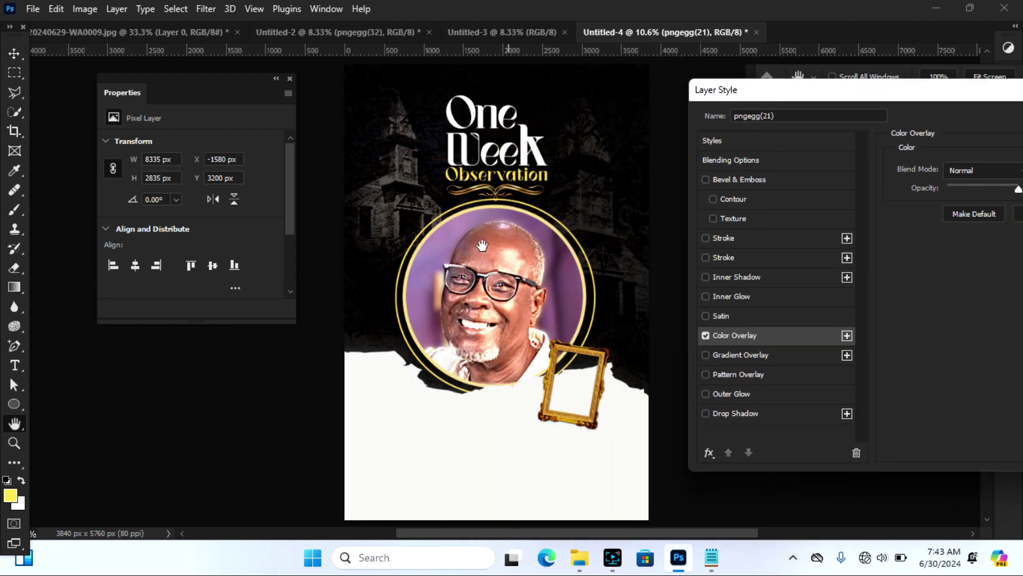
drag(929, 87, 828, 77)
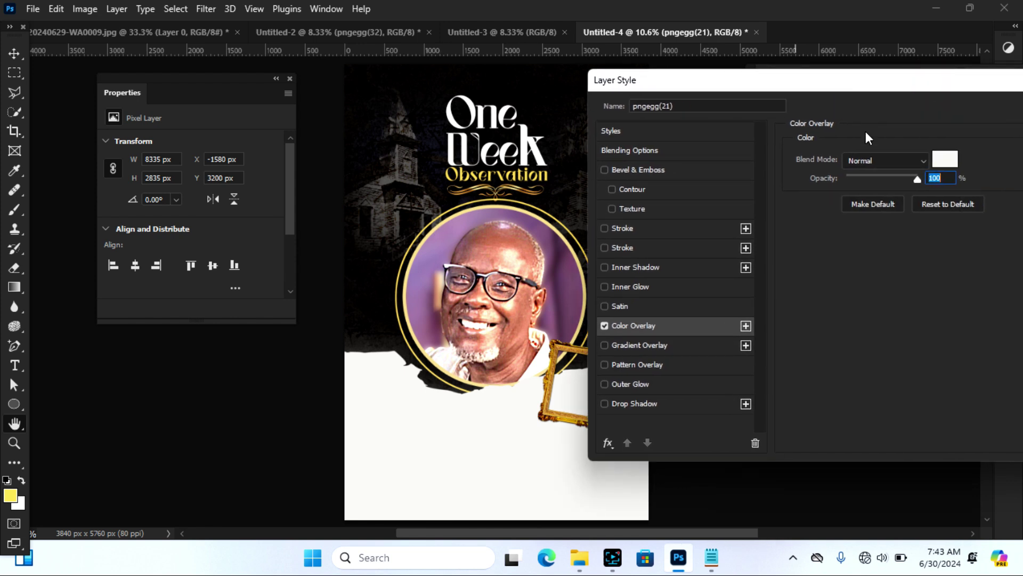
click(945, 161)
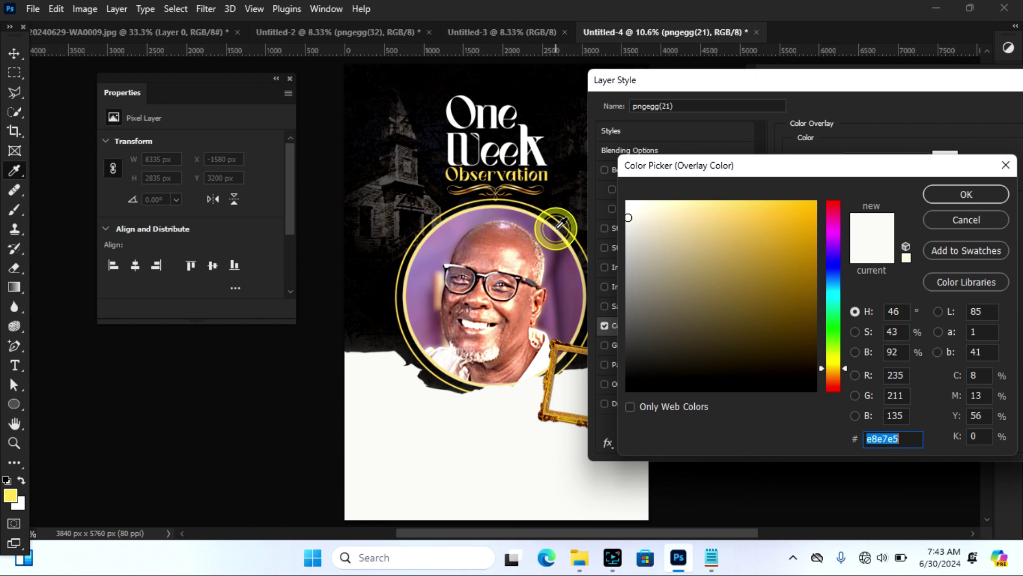
click(558, 227)
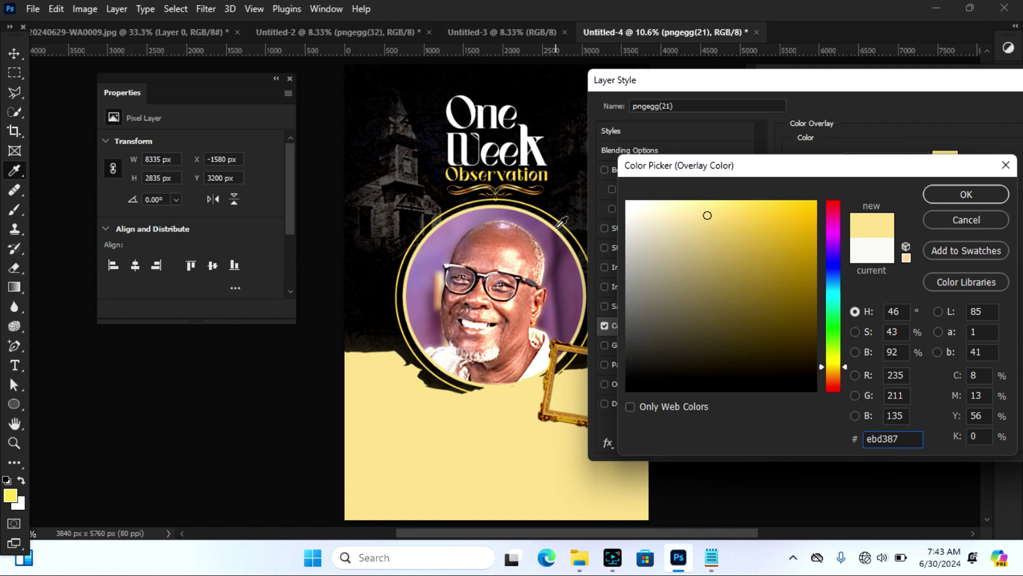
click(955, 197)
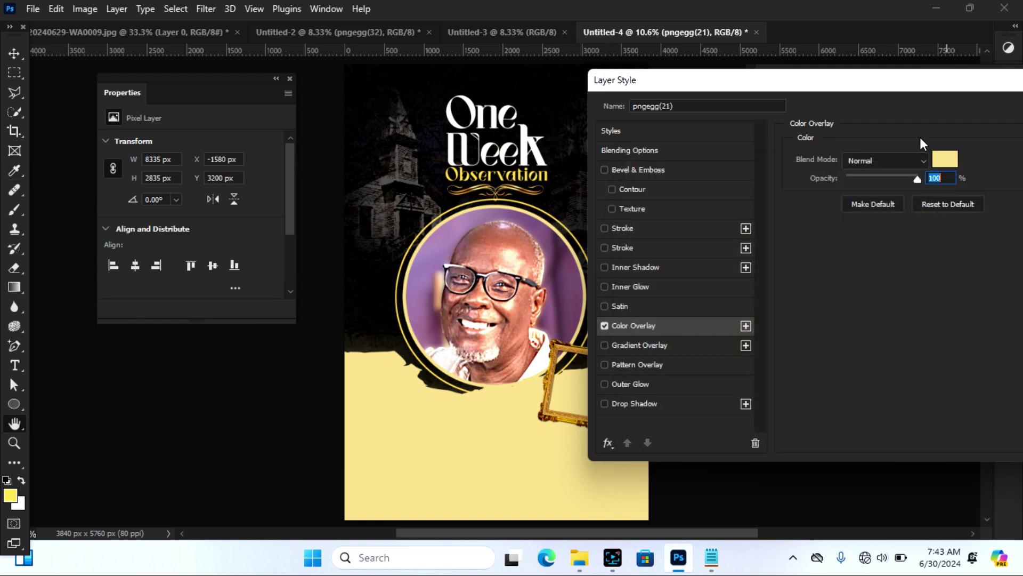
drag(903, 86, 734, 97)
click(925, 120)
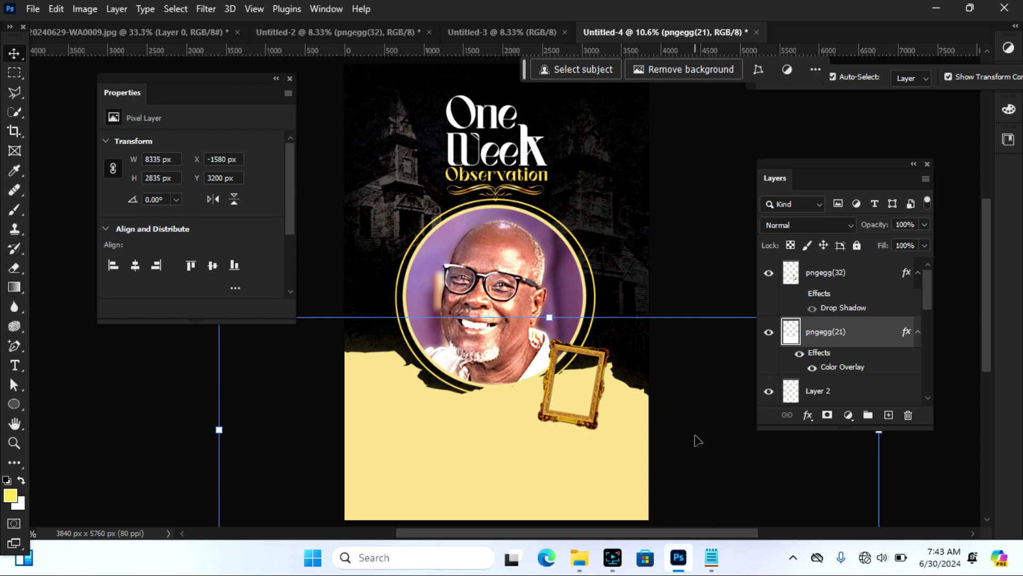
click(710, 445)
Step: Move the gold picture frame up about 133 px along the portrait circle's lower-right edge
click(597, 364)
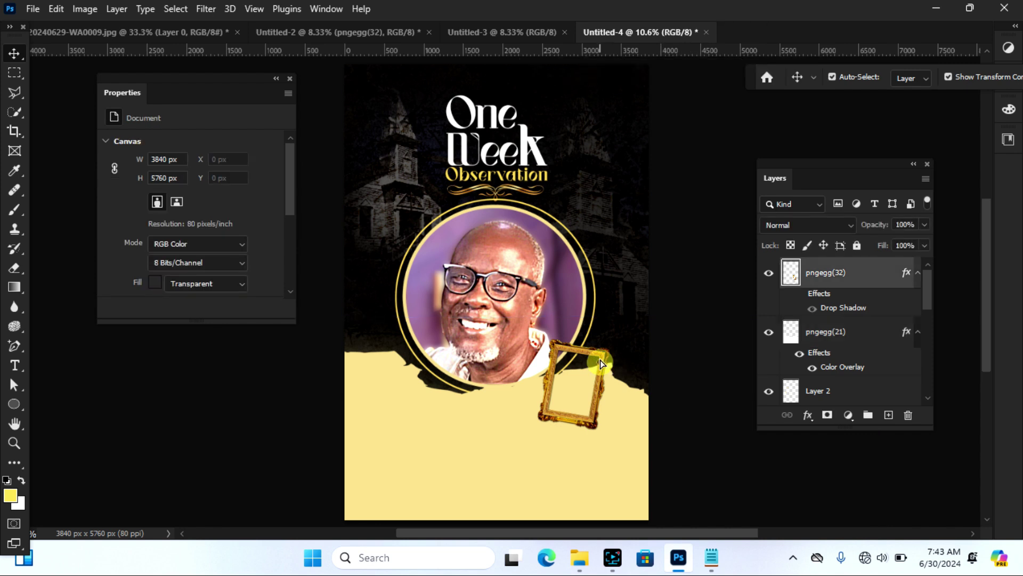
drag(601, 365, 600, 353)
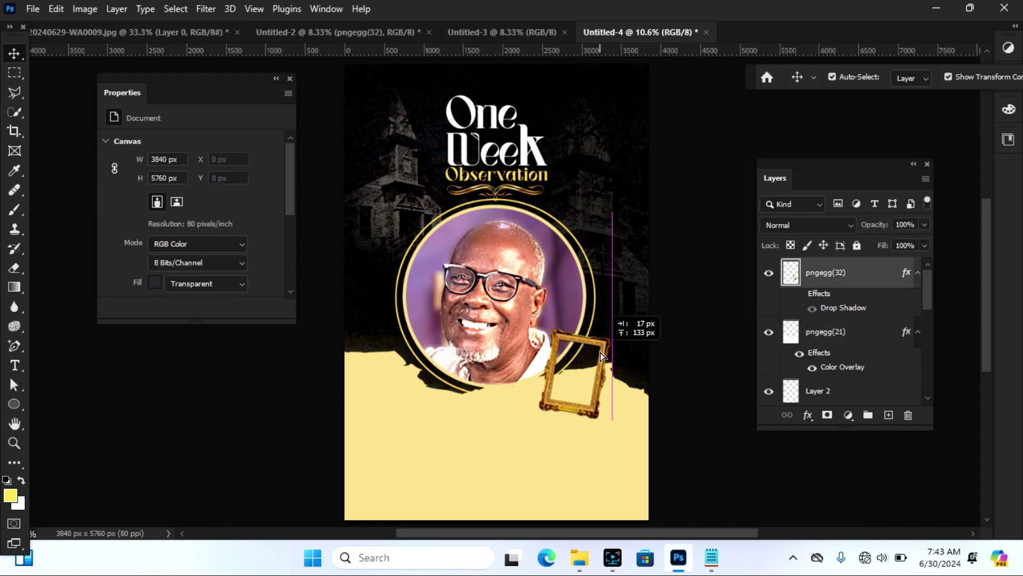
Step: Scale the torn-paper layer down to about 92% and shift it slightly over the poster's base
click(623, 460)
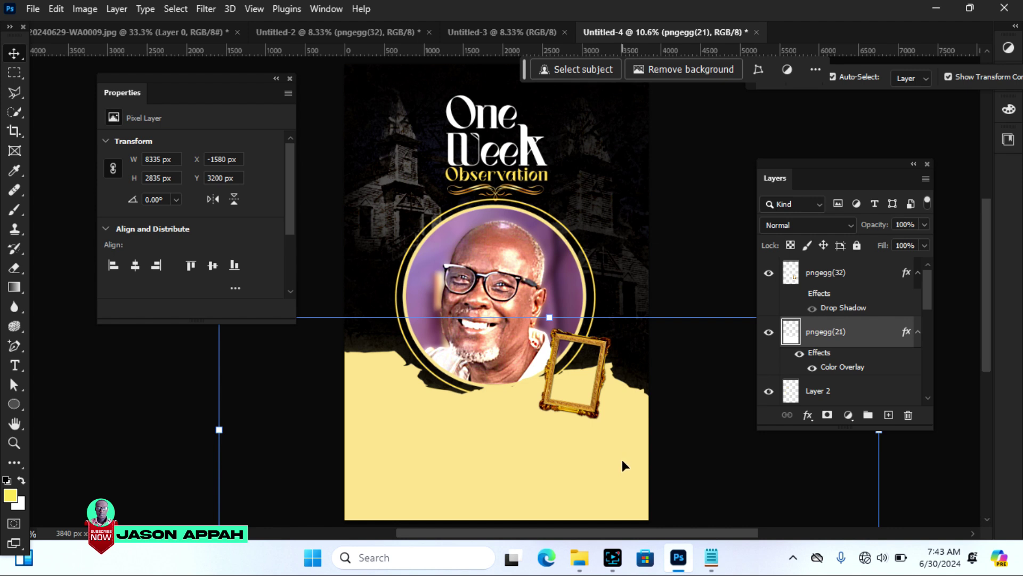
click(506, 446)
drag(212, 80, 71, 78)
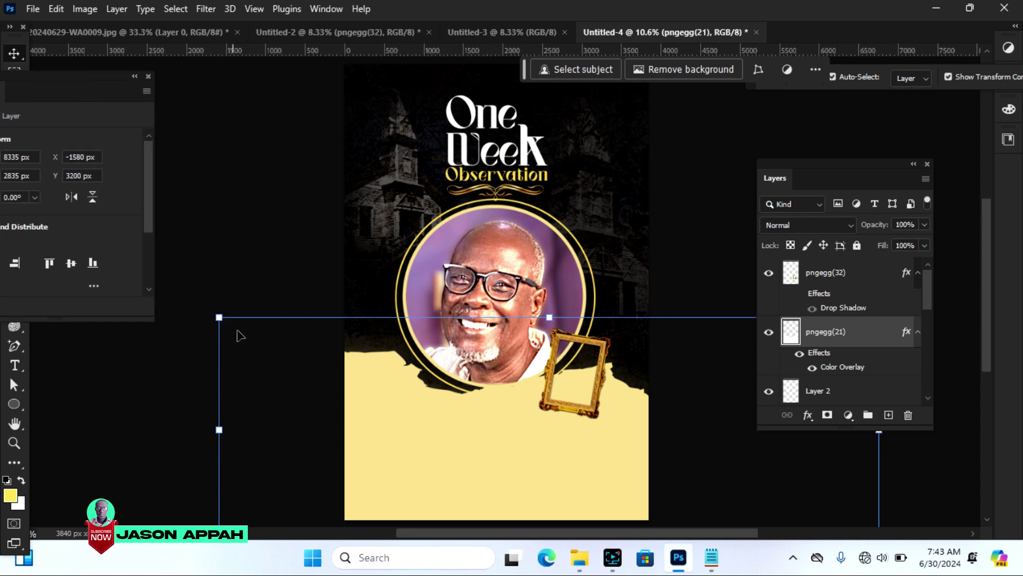
drag(218, 317, 260, 340)
drag(614, 481, 593, 475)
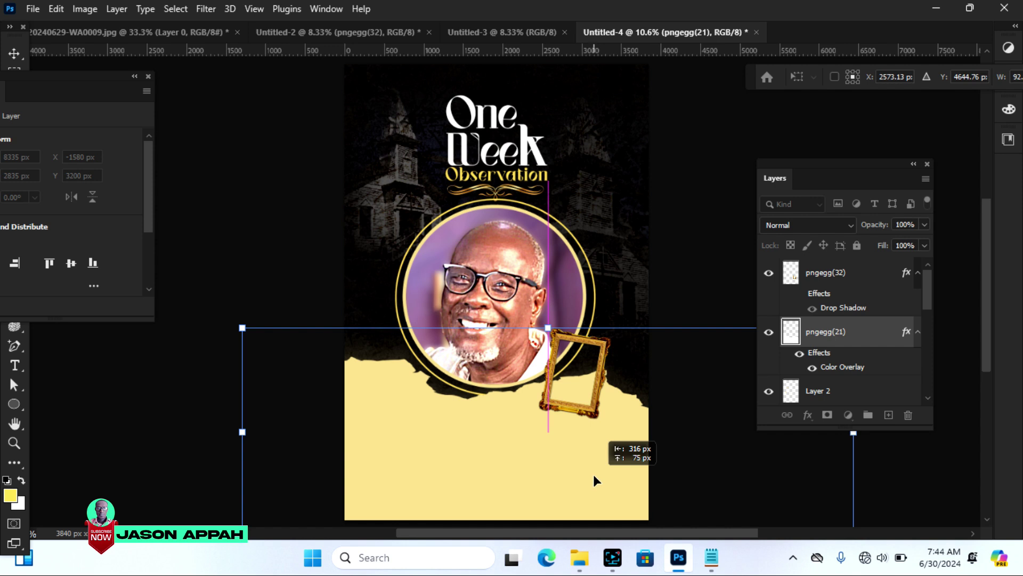
drag(593, 474, 593, 475)
Step: Nudge the torn paper up to about Y 4578 px, apply the transformation and deselect the layer
key(shift+Up)
key(shift+Up)
key(shift+Up)
key(shift+Up)
key(shift+Up)
key(shift+Up)
key(shift+Up)
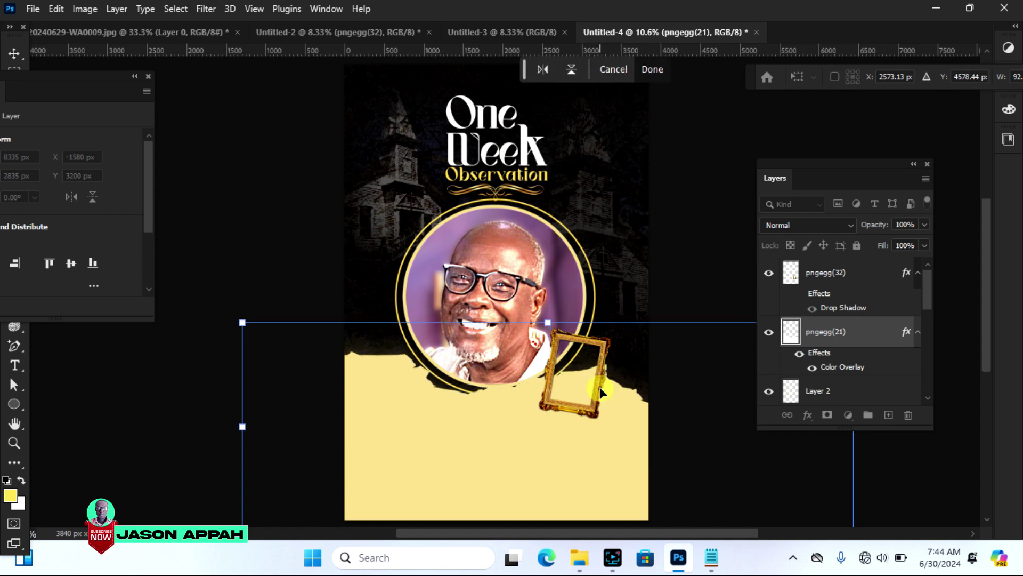
click(14, 52)
click(53, 77)
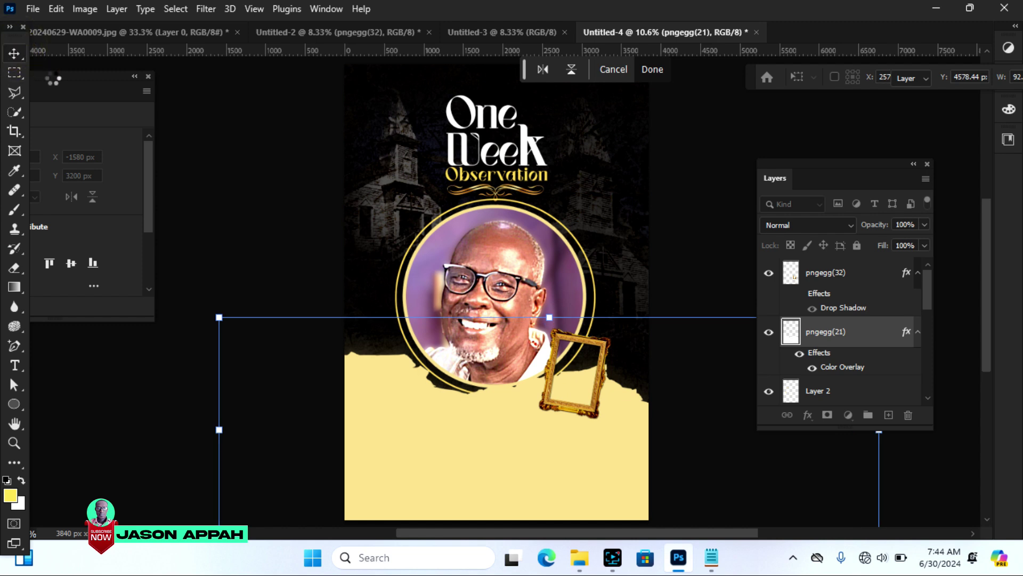
click(693, 181)
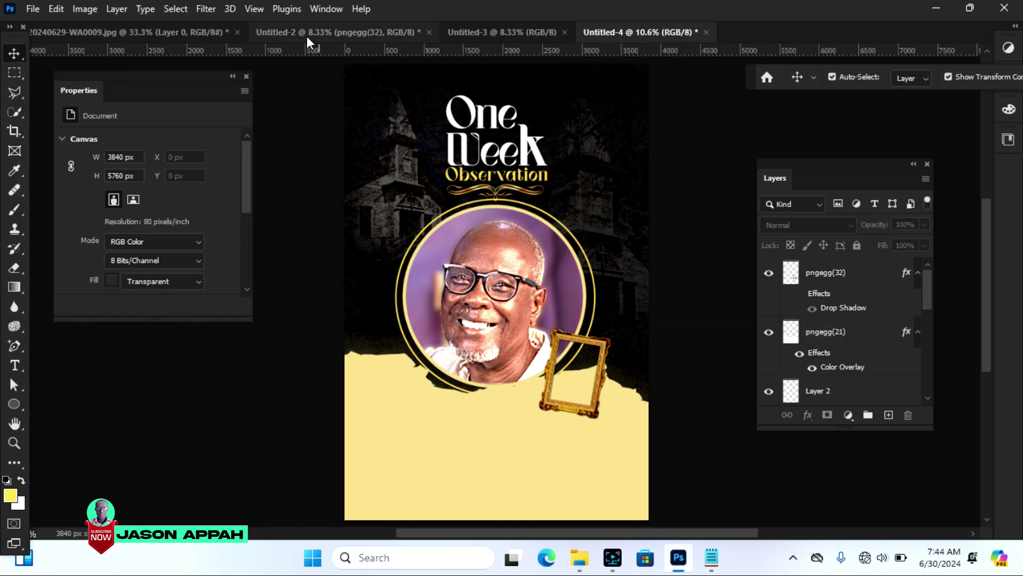
Step: Copy the portrait photo from Untitled-2 into Untitled-4, place it over the gold frame and tilt it to match
click(479, 32)
click(299, 34)
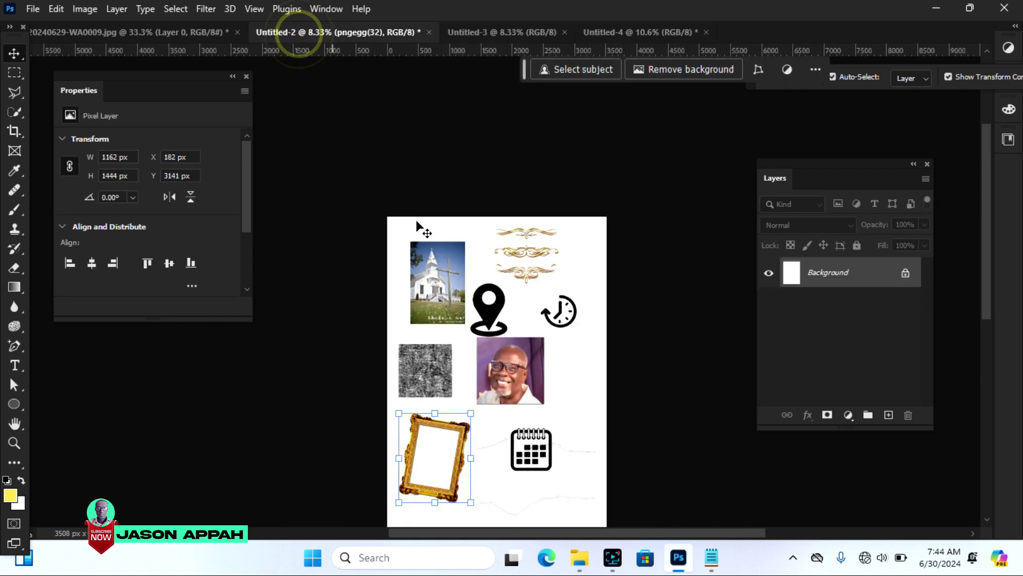
drag(509, 367, 600, 41)
drag(562, 405, 622, 442)
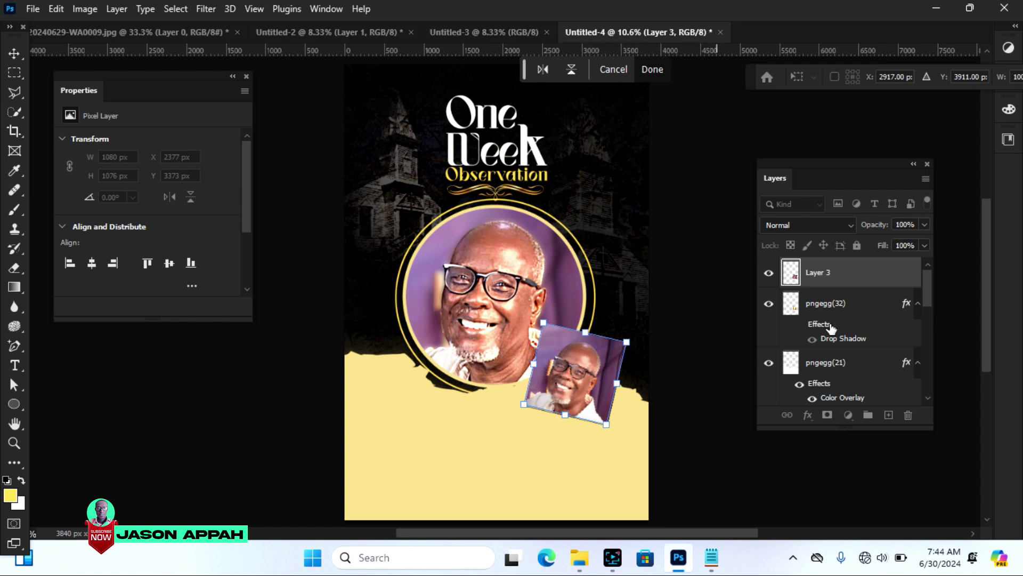
Step: Lower the small portrait's opacity to 71% so the frame shows through, and apply the transformation
click(926, 224)
drag(923, 238, 903, 242)
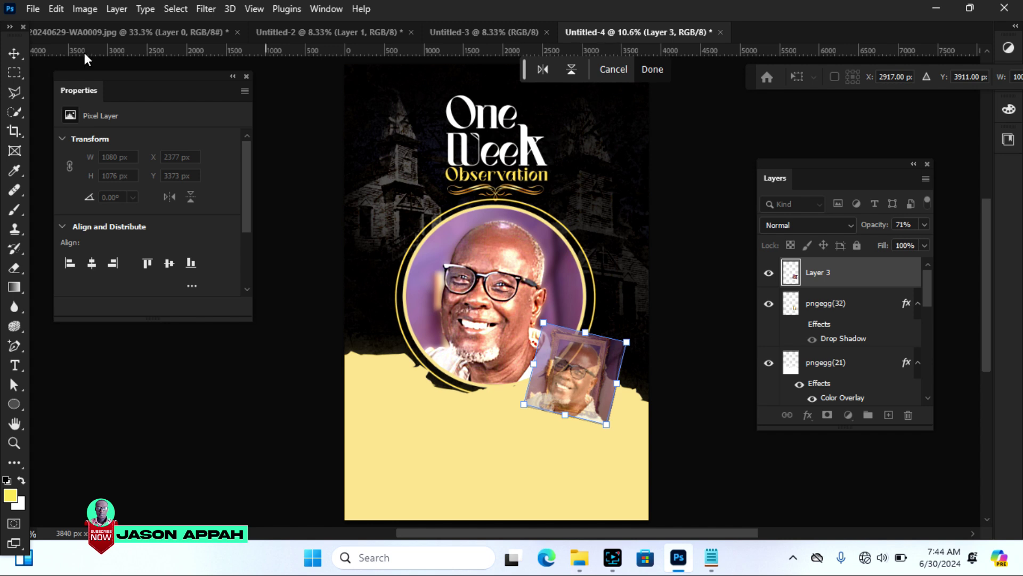
click(15, 53)
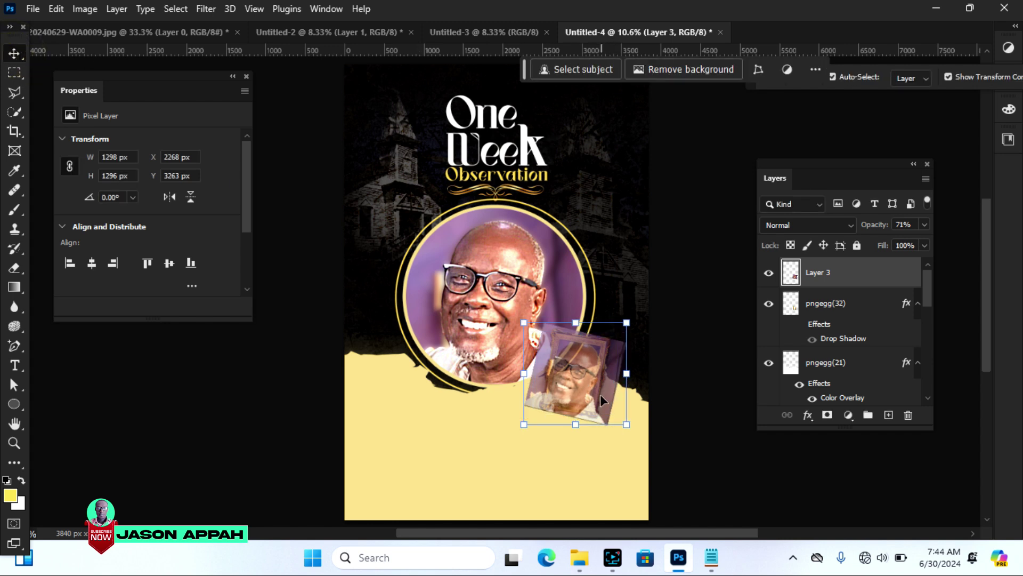
Step: Flip the small portrait over the gold frame horizontally with Free Transform
right_click(593, 383)
click(586, 376)
key(ctrl+t)
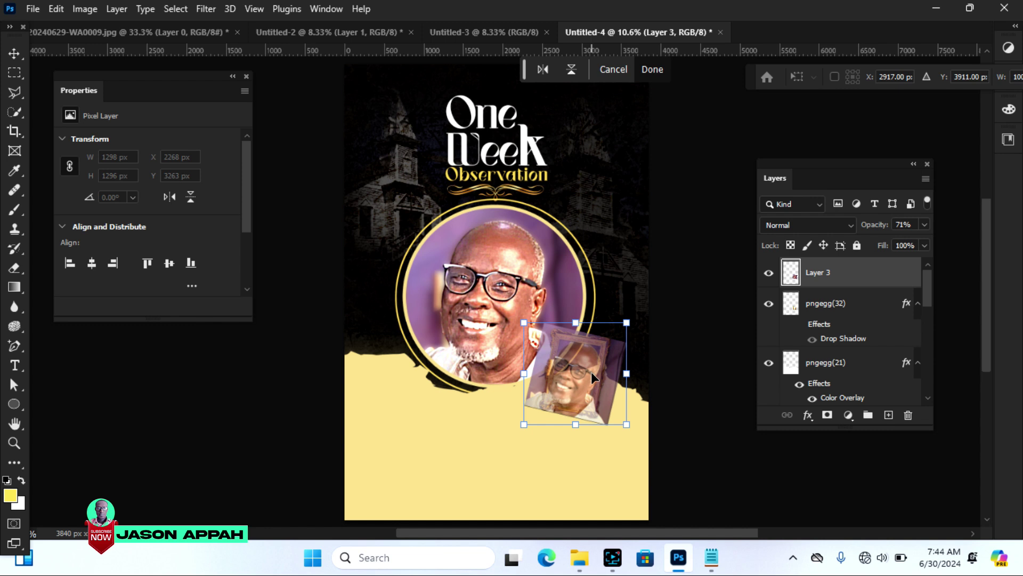
right_click(592, 374)
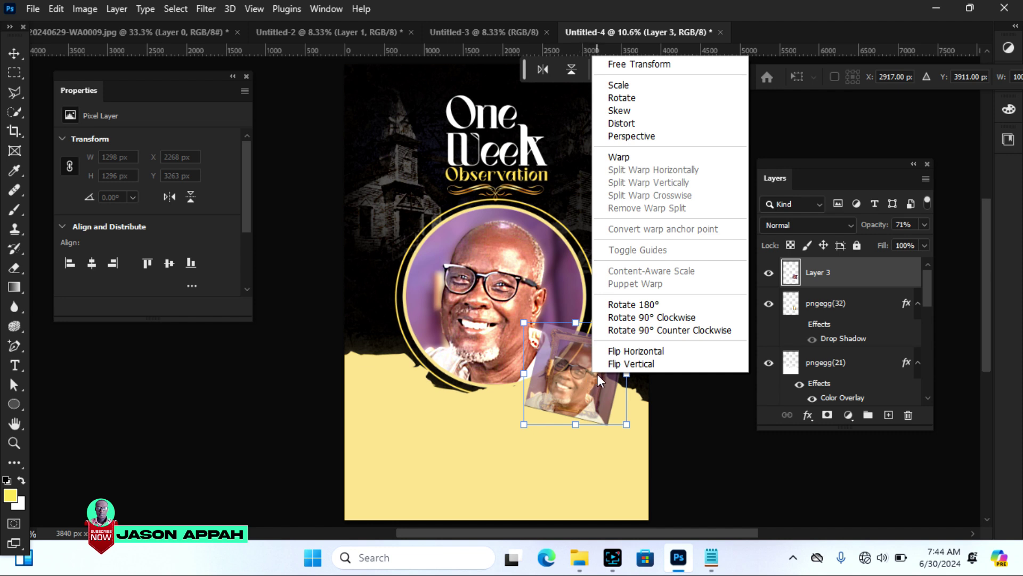
click(636, 351)
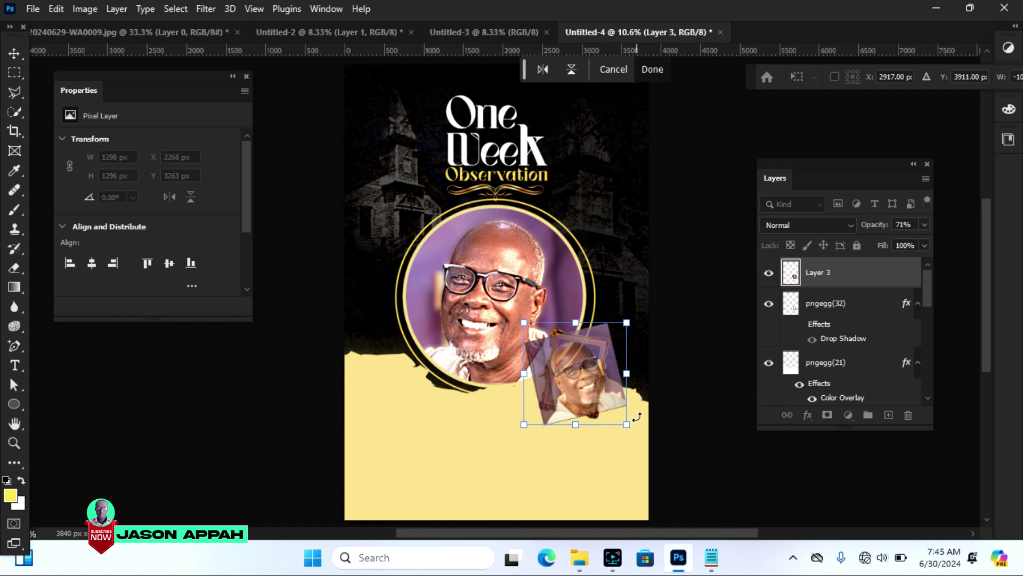
Step: Rotate the flipped portrait clockwise to follow the frame's tilt and scale it down to about 91%
drag(636, 429, 606, 469)
mouse_move(571, 407)
mouse_down()
mouse_move(568, 385)
mouse_move(578, 393)
mouse_up()
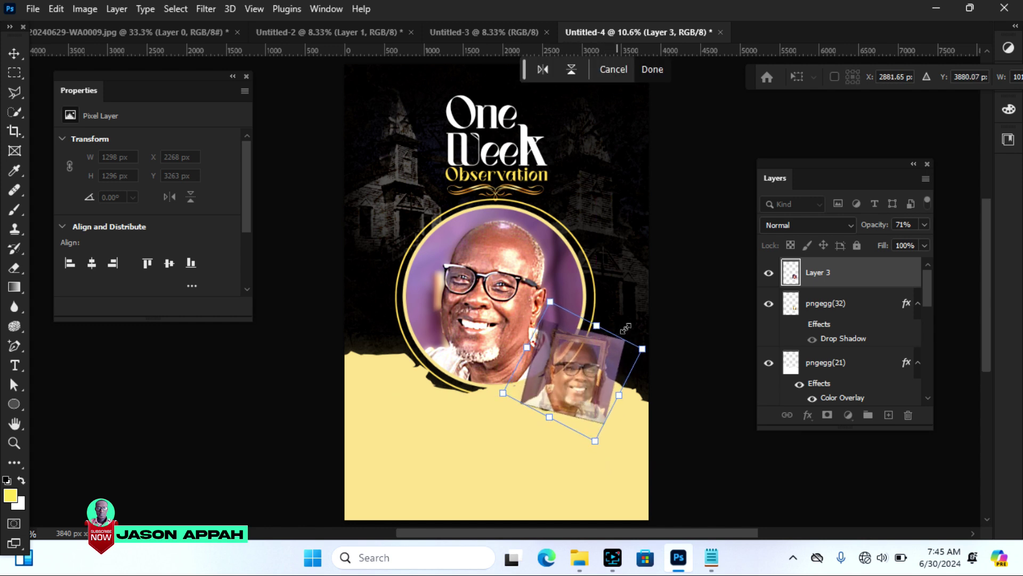
drag(643, 346, 629, 353)
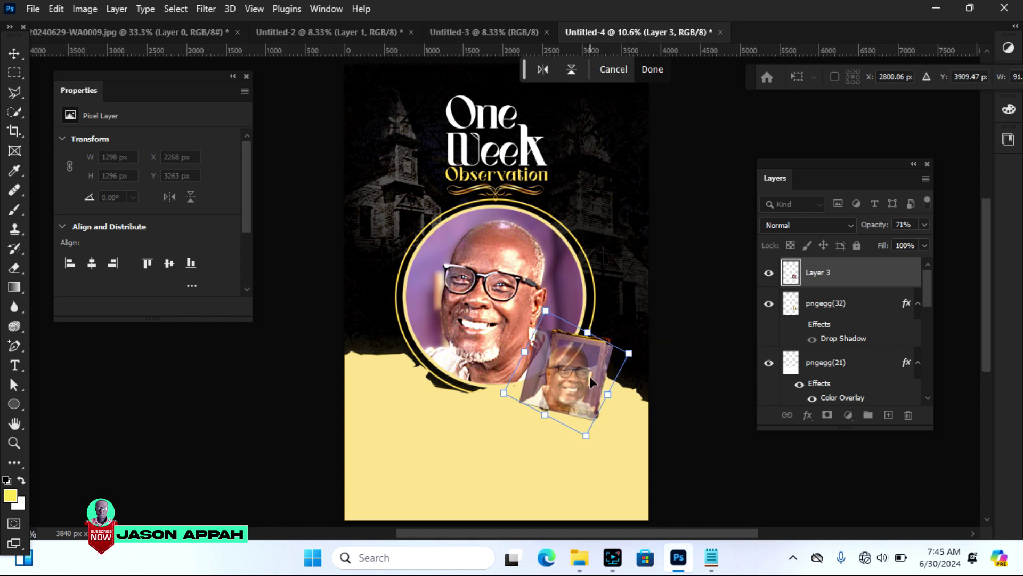
Step: Nudge the small portrait to about X 2904 px, Y 3881 px so it sits over the frame opening
key(Right)
key(Right)
key(Right)
key(Right)
key(Right)
key(Right)
key(Right)
key(Right)
key(Right)
key(Right)
key(Up)
key(Up)
key(Up)
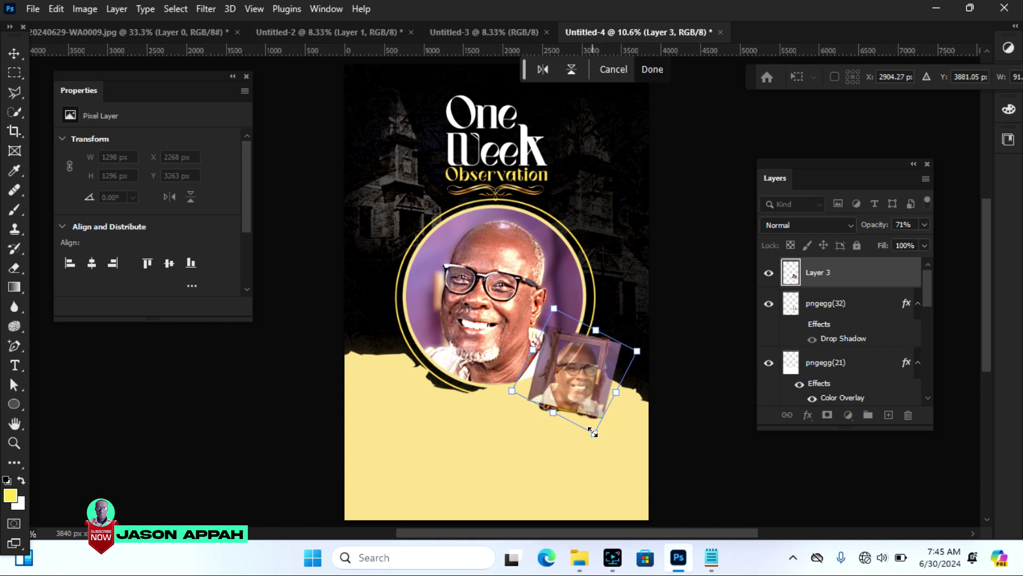
Step: Scale the small portrait down to about 79% over the frame and apply the transformation
drag(595, 438, 592, 424)
drag(554, 308, 555, 313)
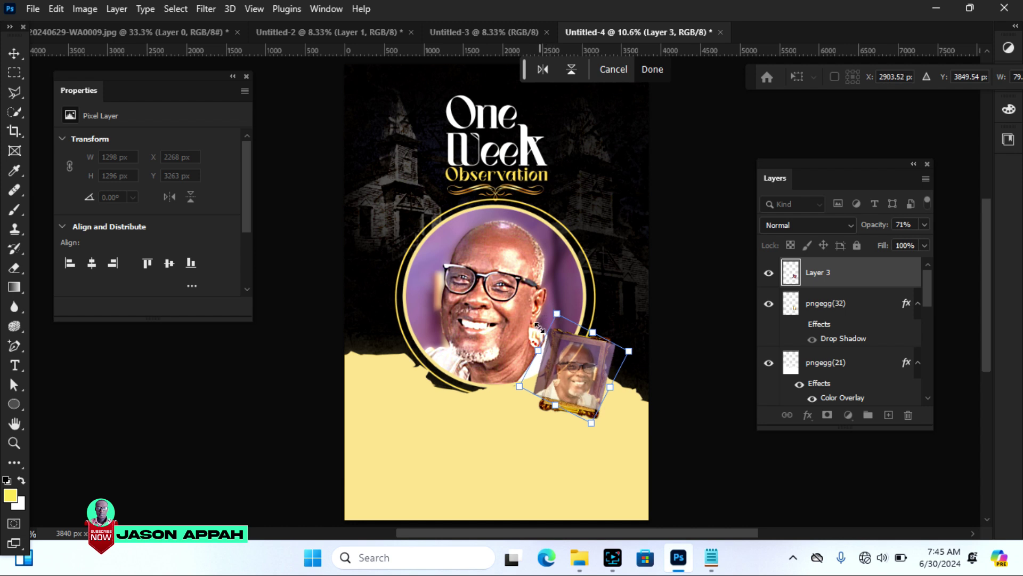
click(14, 53)
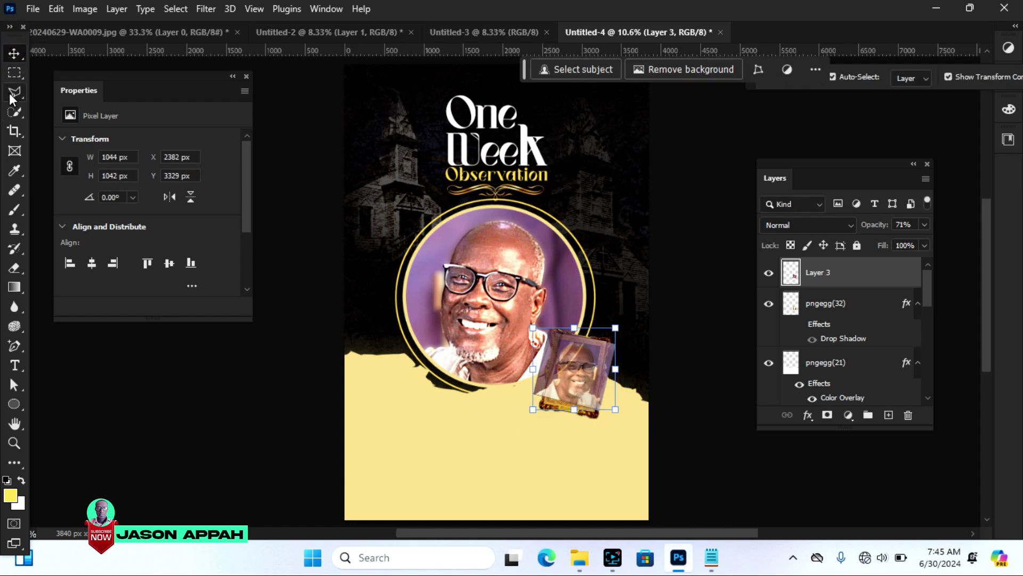
Step: Draw a four-sided Polygonal Lasso selection on the small portrait along the gold frame's inner opening
mouse_move(12, 94)
mouse_down()
mouse_move(49, 90)
mouse_move(65, 106)
mouse_up()
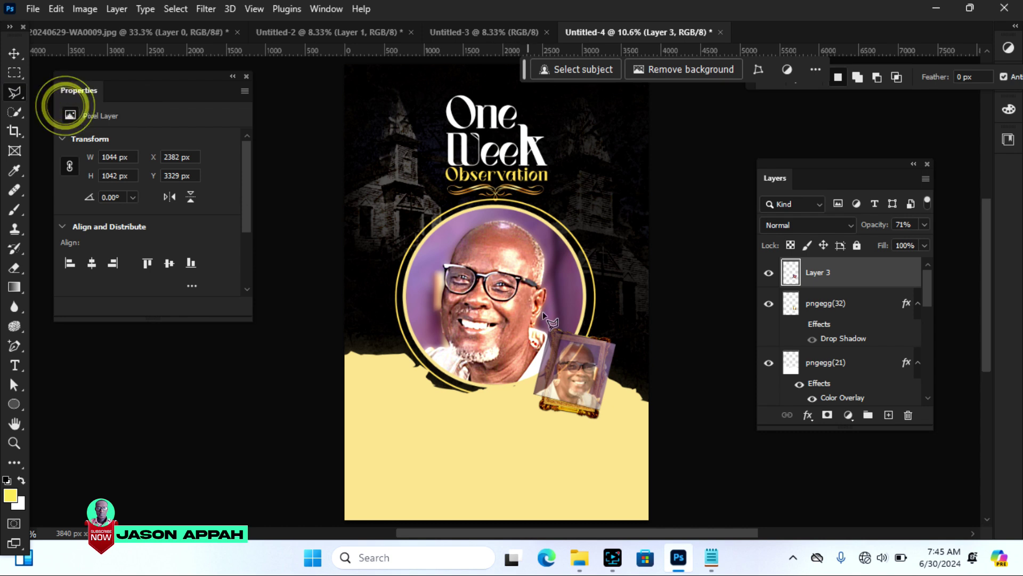
click(559, 337)
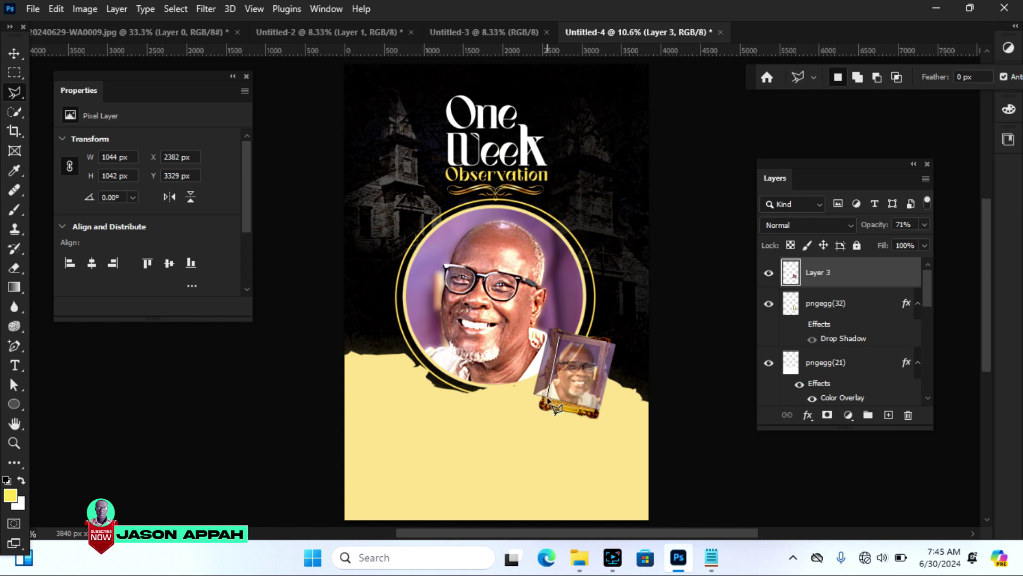
click(594, 404)
click(603, 346)
click(561, 338)
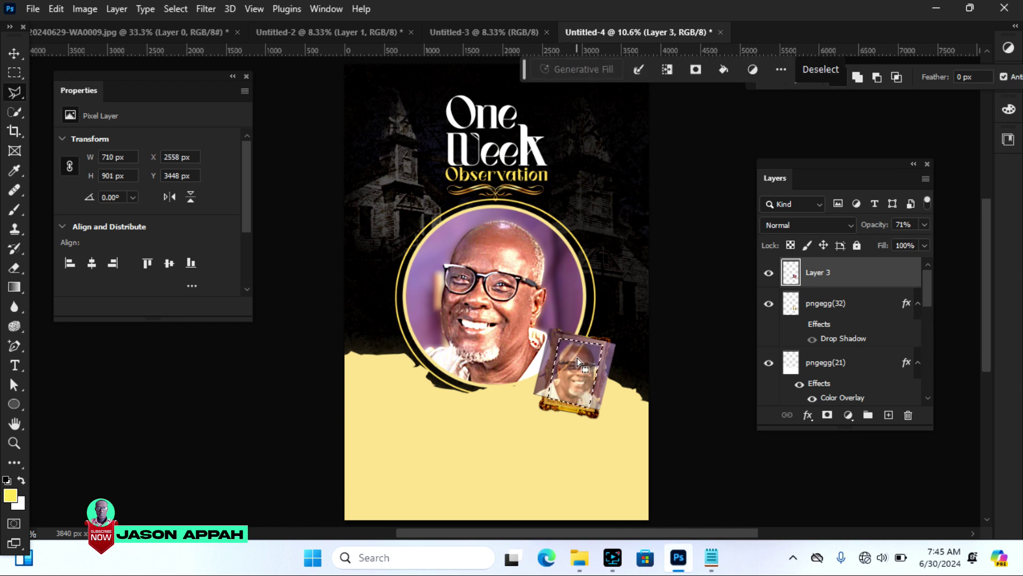
Step: Invert the selection, delete the portrait area outside the frame opening and deselect
right_click(577, 357)
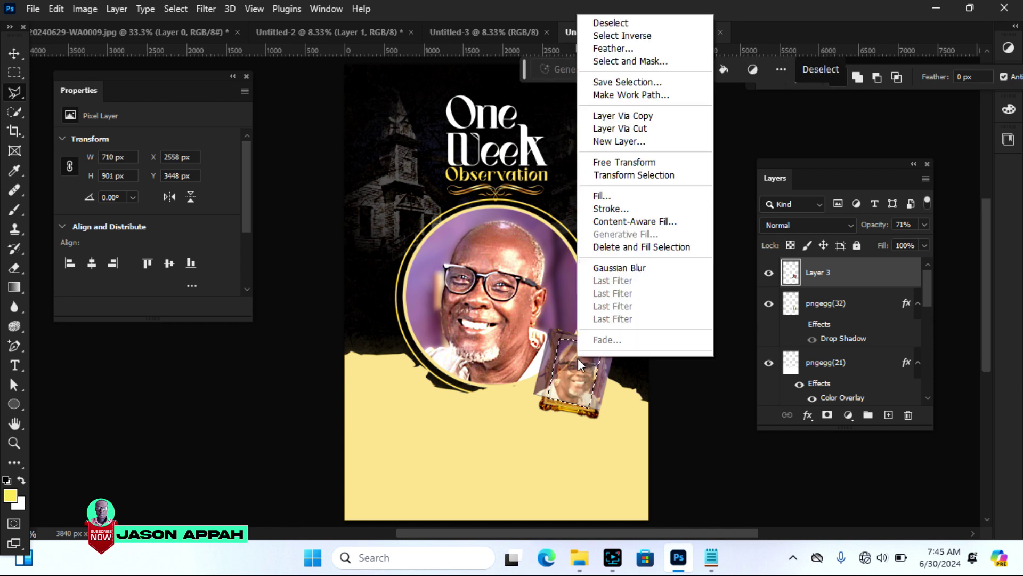
click(621, 36)
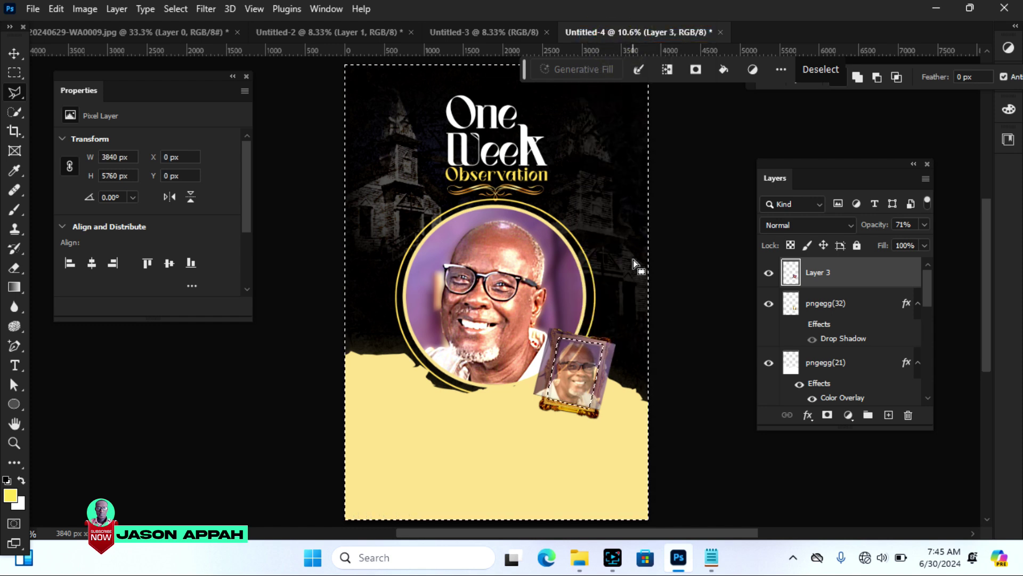
key(Delete)
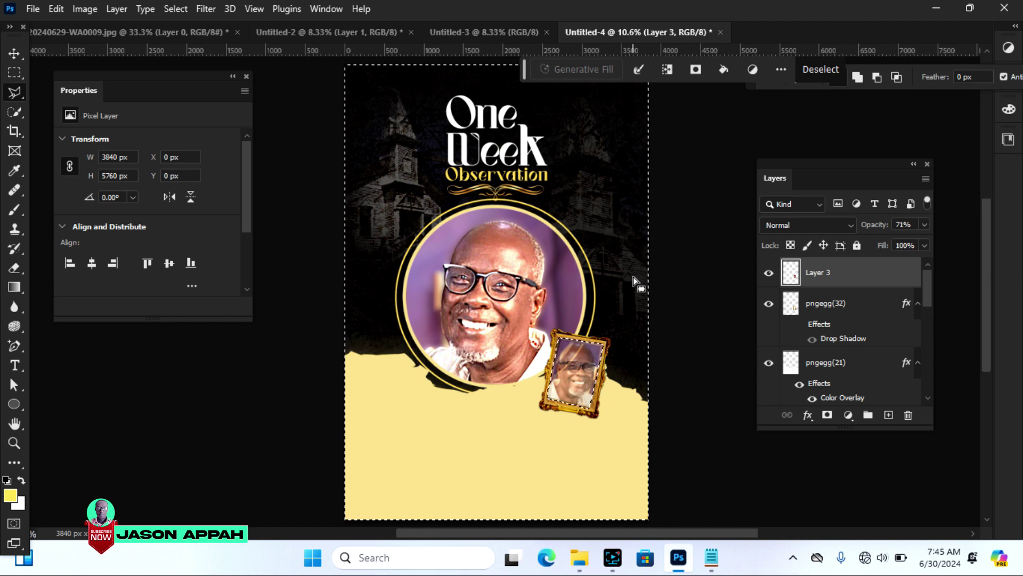
key(ctrl+d)
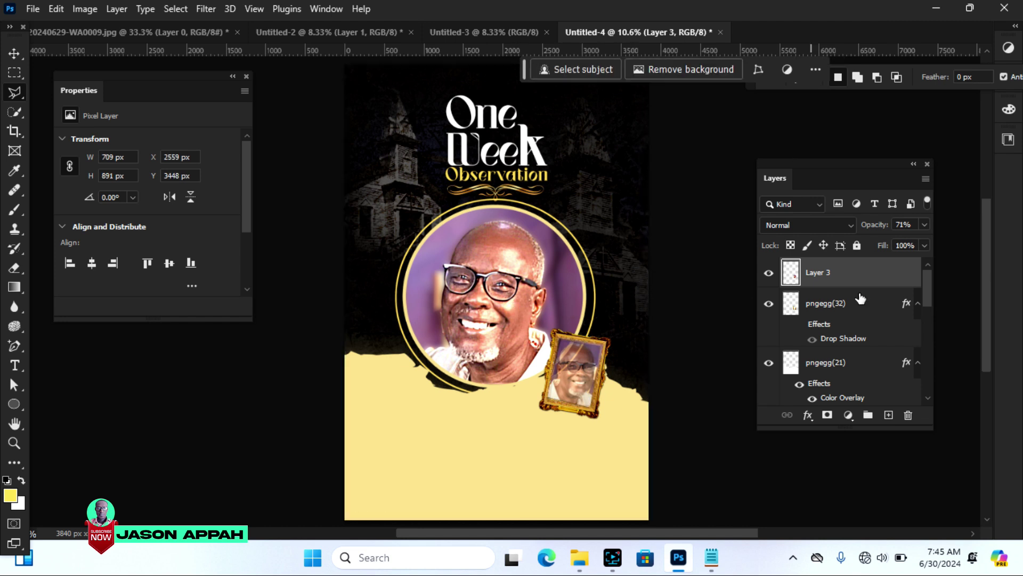
Step: Restore the framed portrait's opacity to 100% and scale it down to about 680 x 854 px inside the frame
click(924, 225)
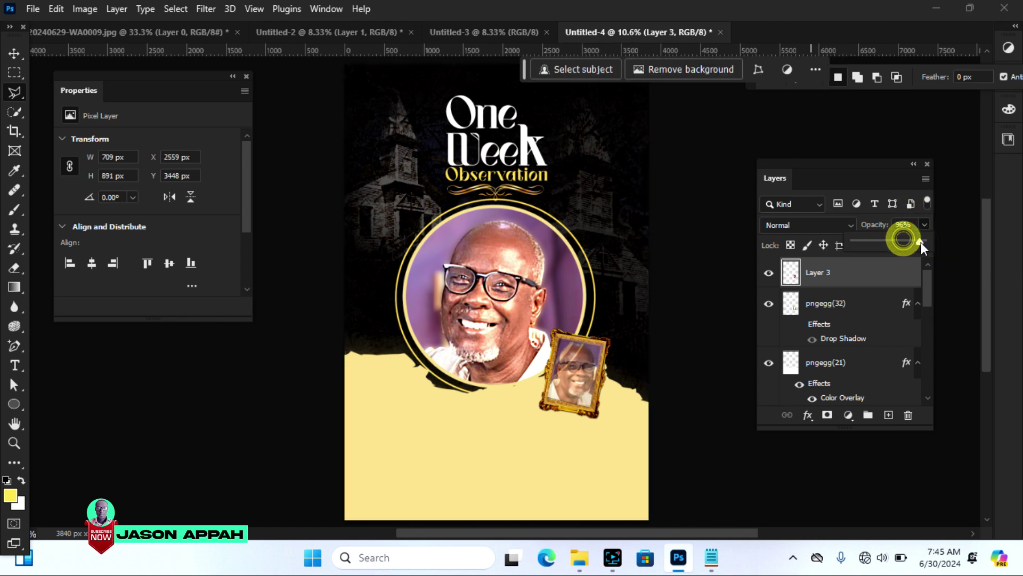
drag(905, 241, 931, 245)
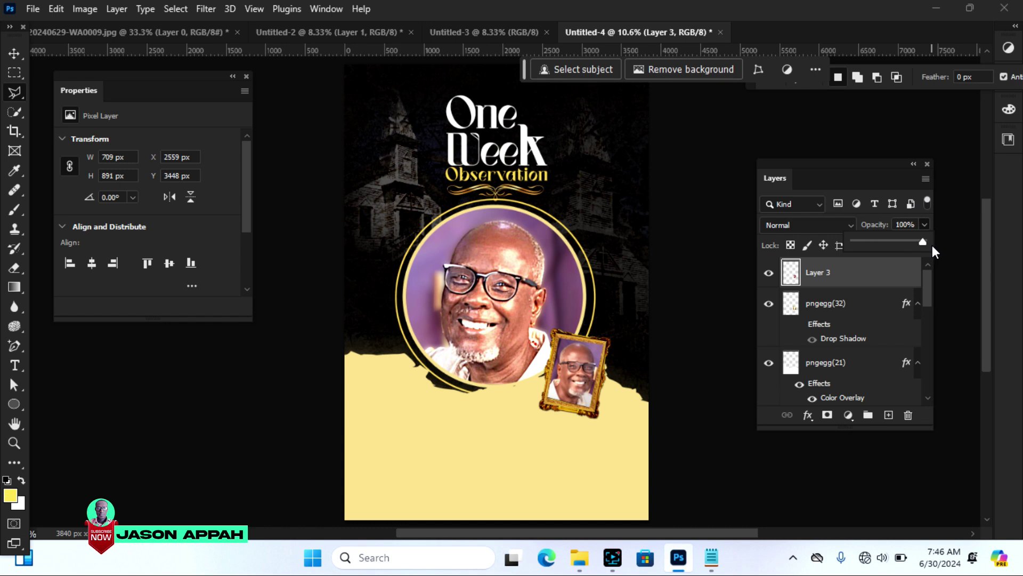
click(12, 52)
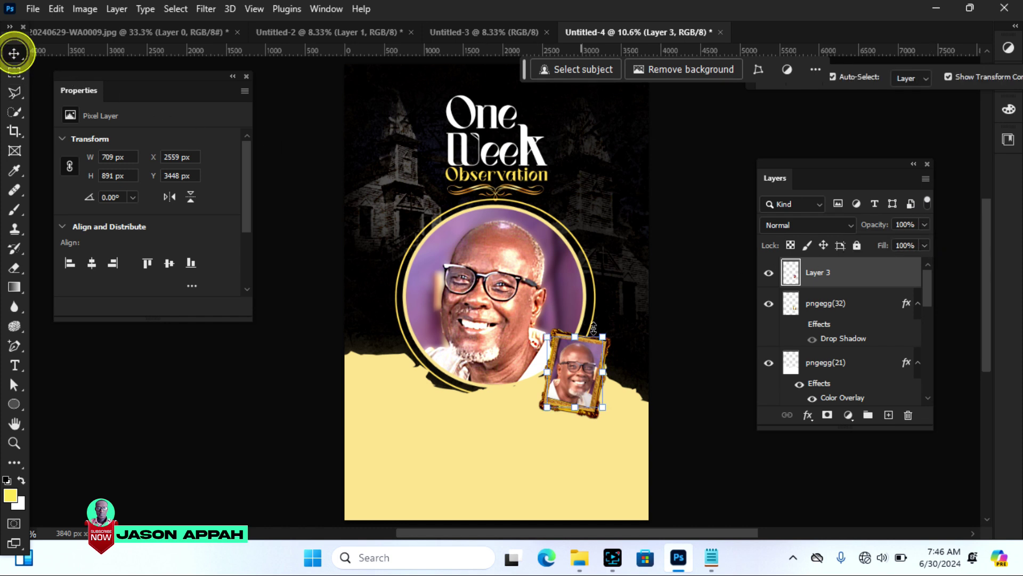
click(607, 336)
drag(606, 337, 601, 340)
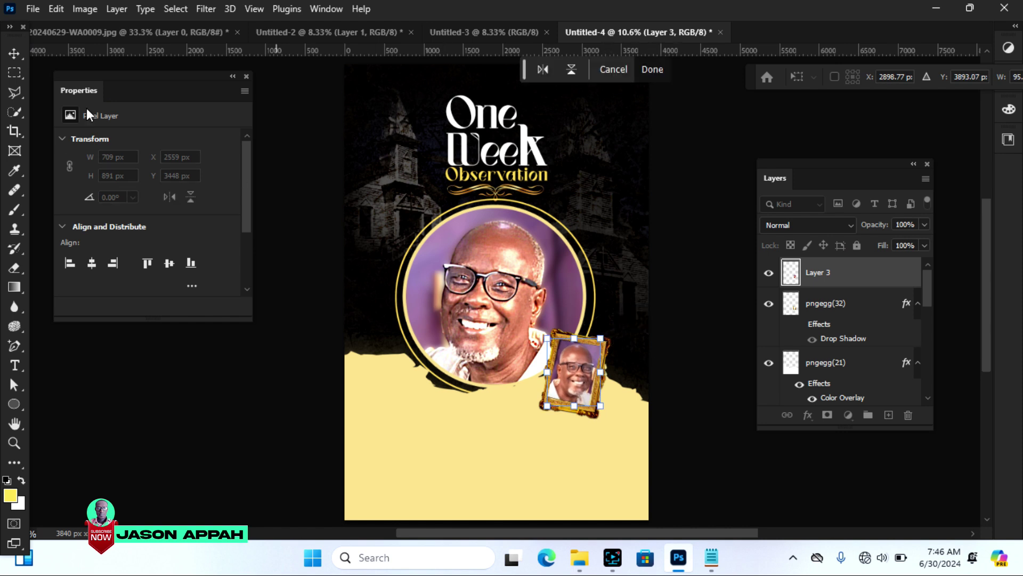
click(14, 52)
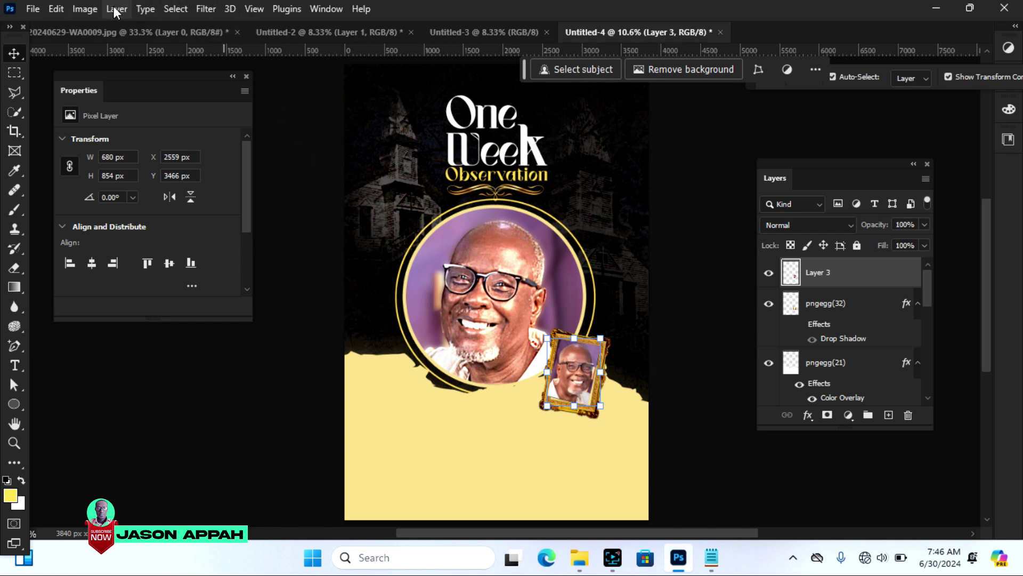
Step: Sharpen the small framed portrait with Unsharp Mask at amount 164%, radius 12.4 pixels and threshold 0
click(206, 9)
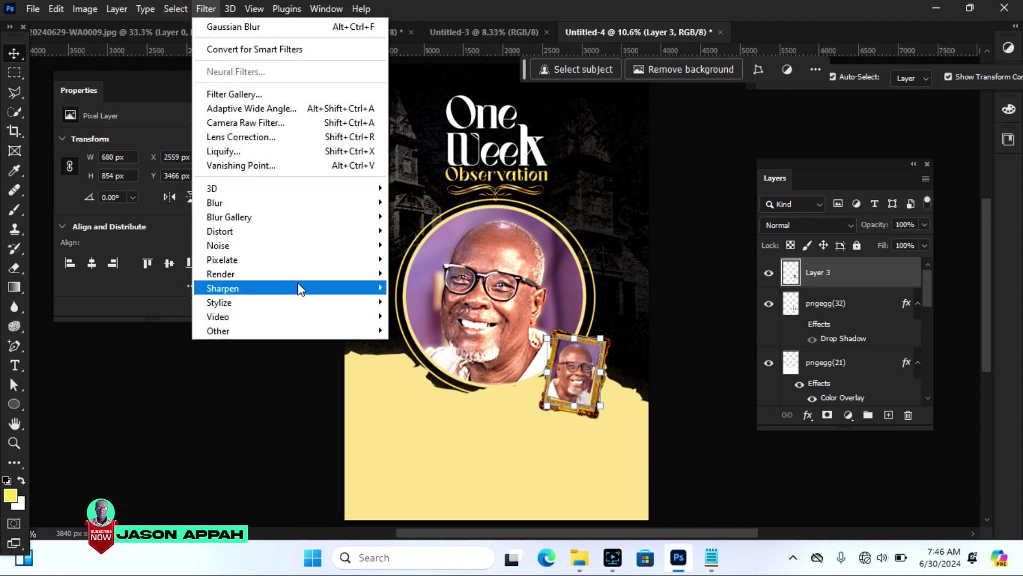
mouse_move(302, 289)
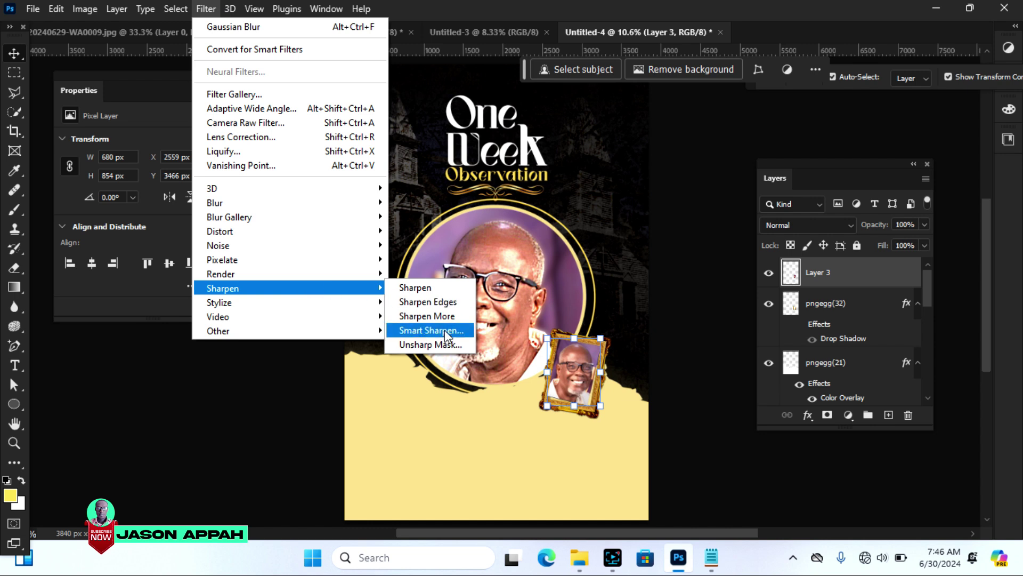
click(430, 344)
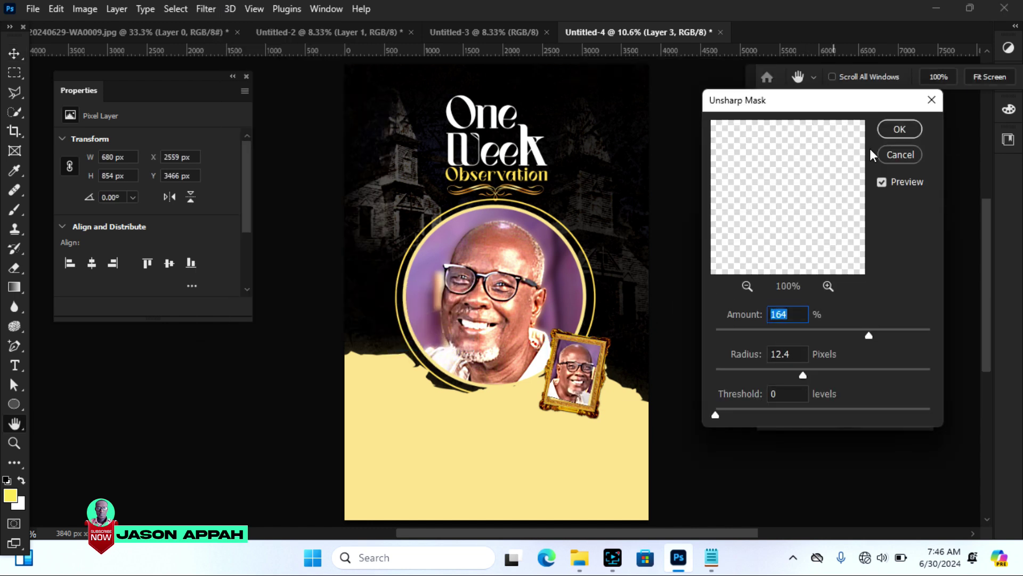
click(898, 129)
key(v)
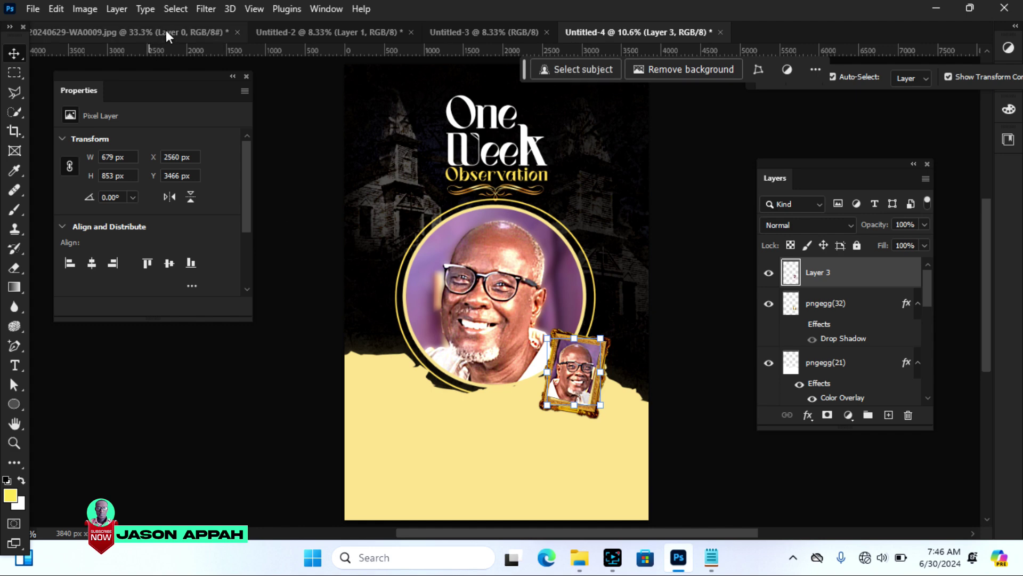
Step: Convert the small framed portrait to Black & White with the Default preset and send its layer behind the gold frame
click(86, 12)
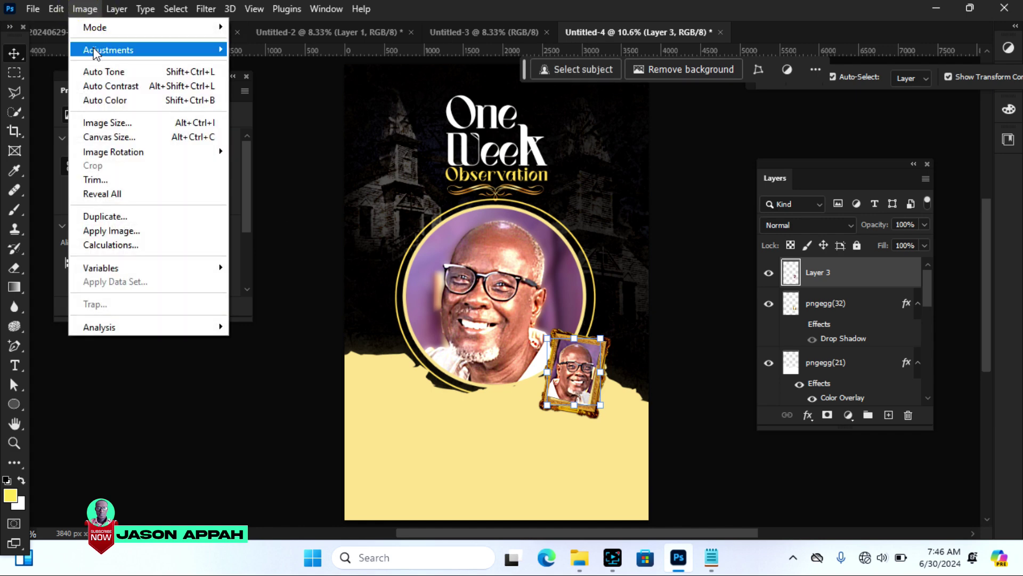
mouse_move(106, 50)
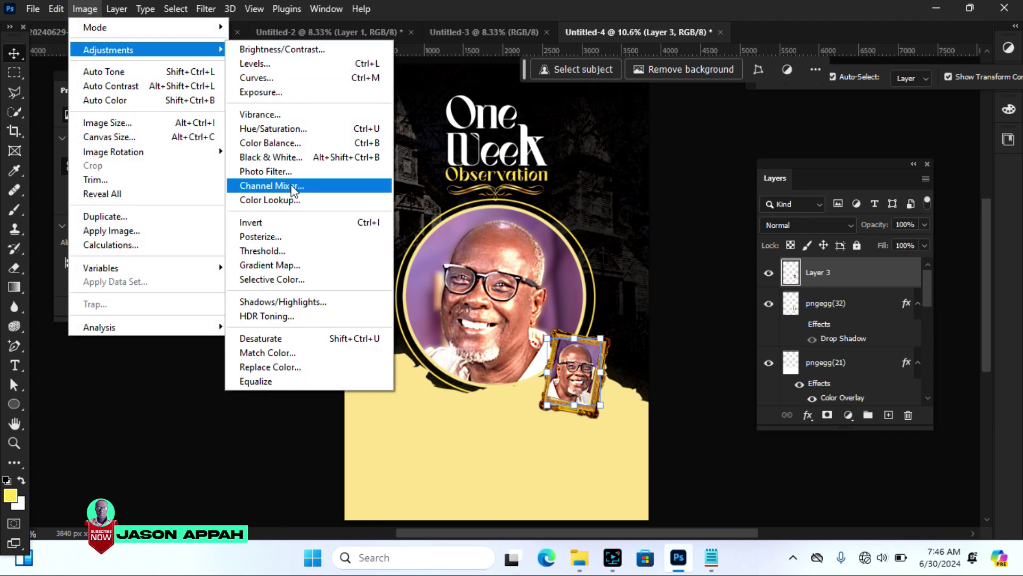
click(279, 158)
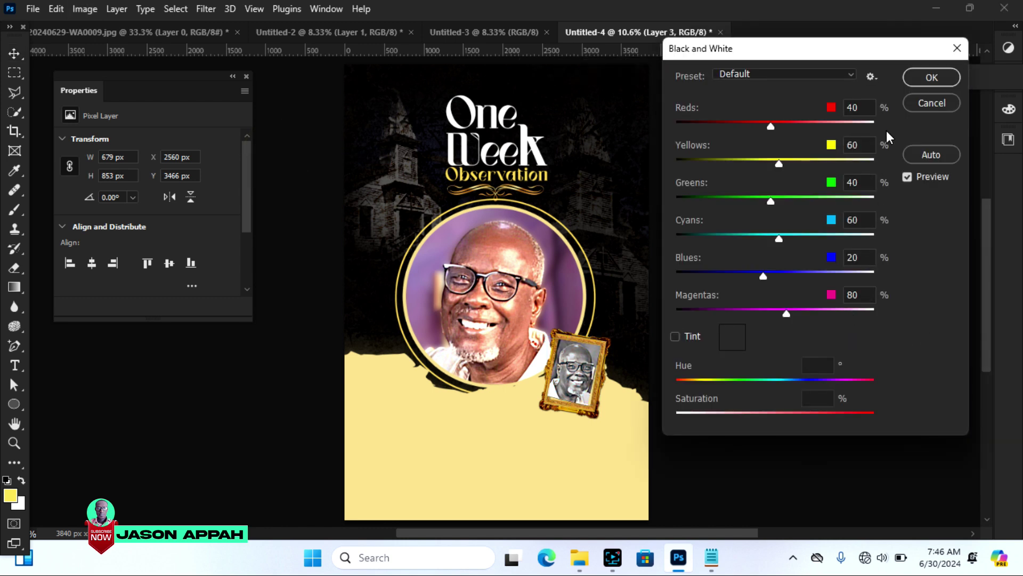
click(932, 78)
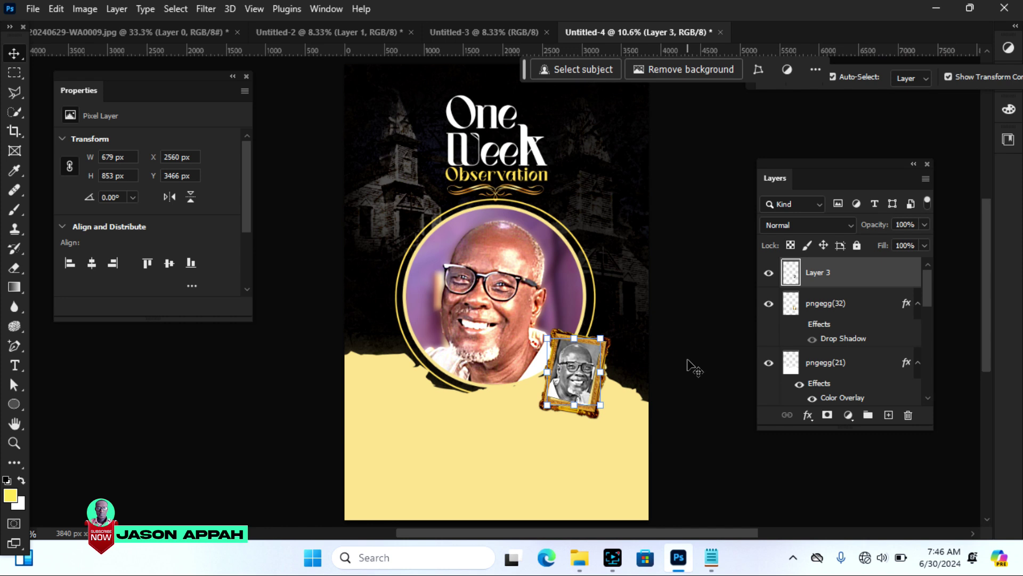
key(ctrl+[)
click(691, 364)
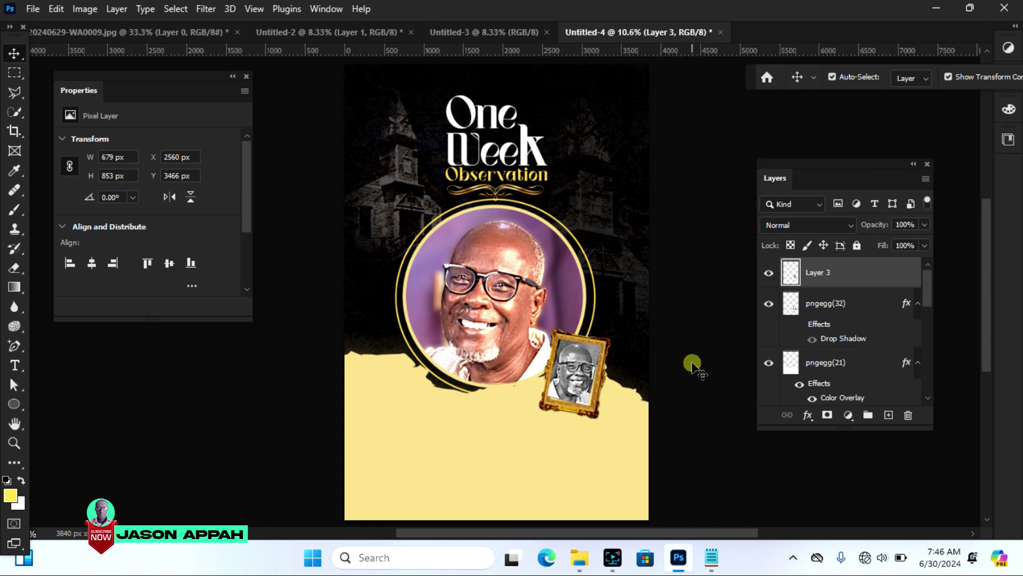
Step: Adjust the Drop Shadow layer style on the gold frame layer pngegg(32) and apply it
click(593, 414)
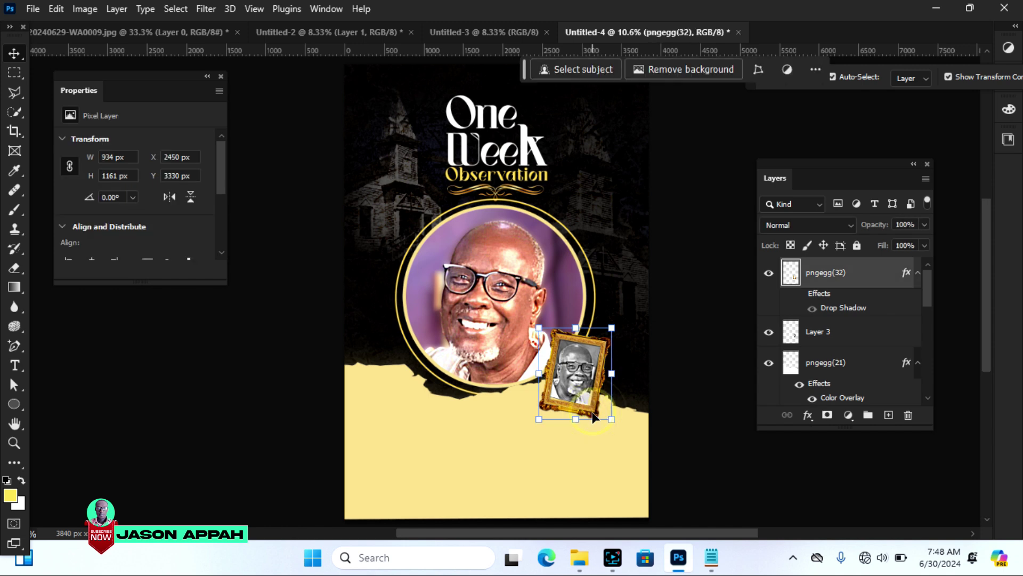
click(809, 416)
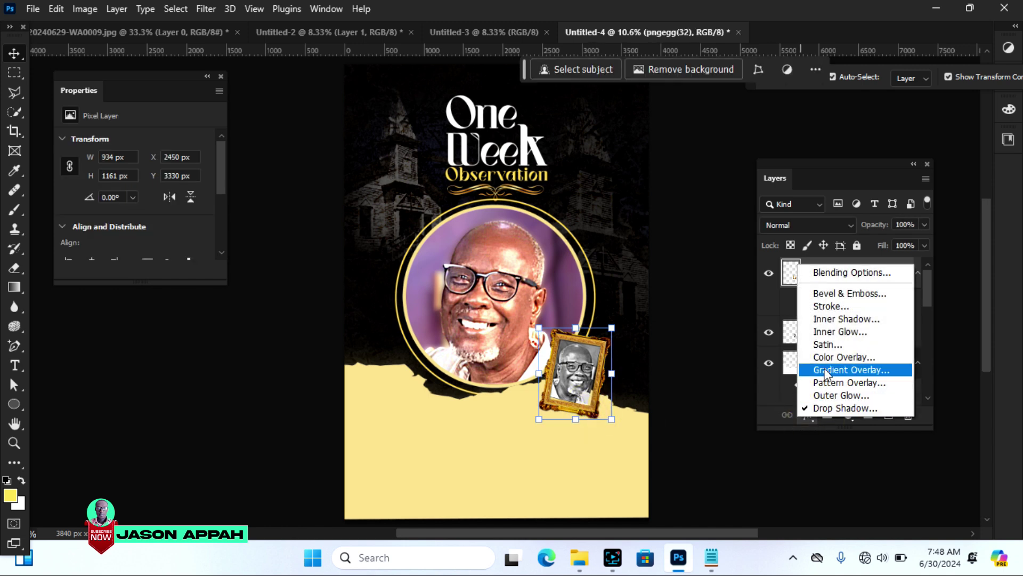
click(832, 408)
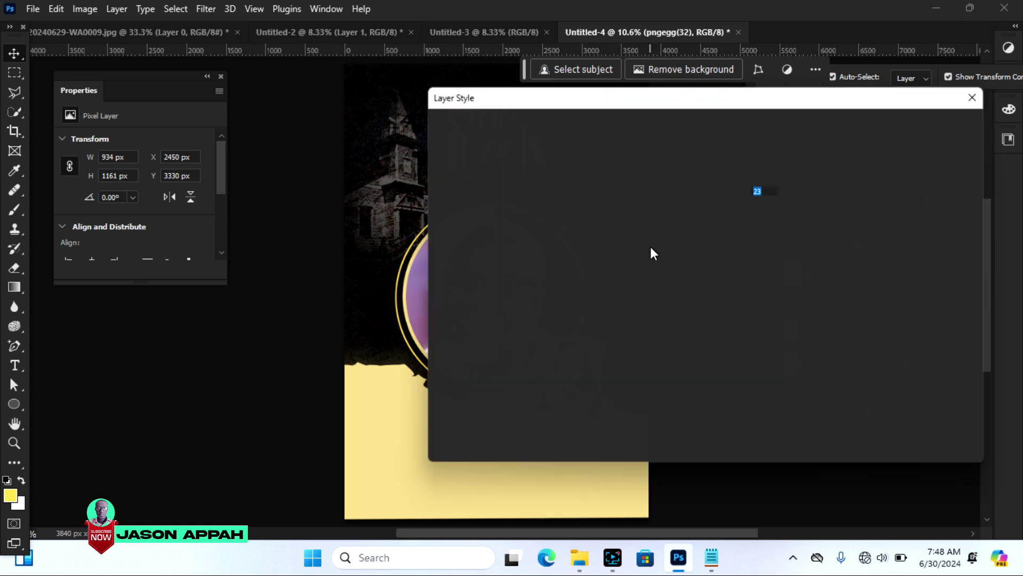
drag(501, 91, 675, 77)
drag(879, 171, 890, 173)
drag(803, 85, 876, 84)
mouse_move(955, 241)
mouse_down()
mouse_move(963, 238)
mouse_move(944, 235)
mouse_move(969, 251)
mouse_move(954, 251)
mouse_up()
drag(860, 81, 617, 85)
click(947, 140)
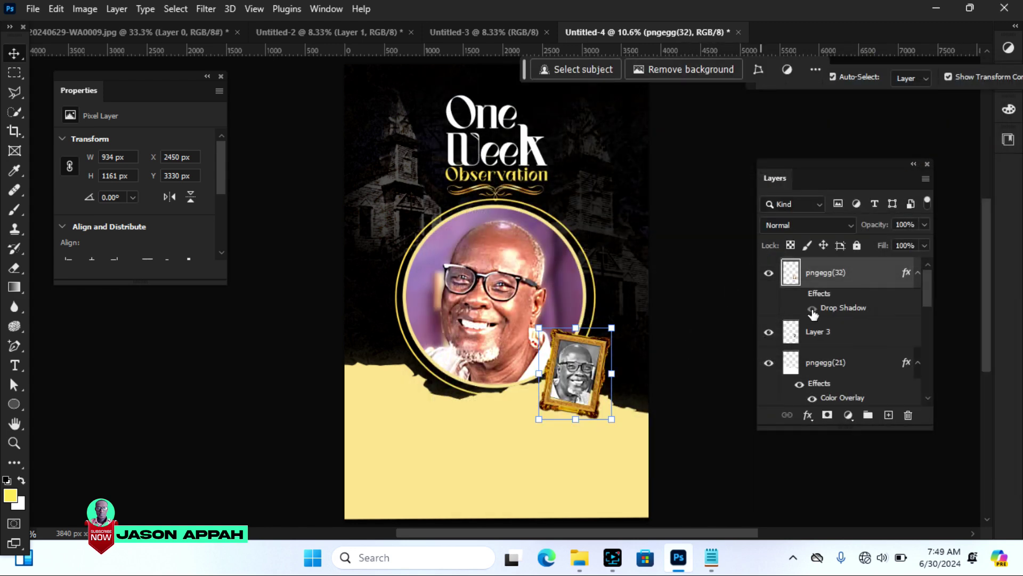
Step: Turn on the visibility of the gold frame's Drop Shadow effect and deselect the layer
click(852, 310)
click(812, 310)
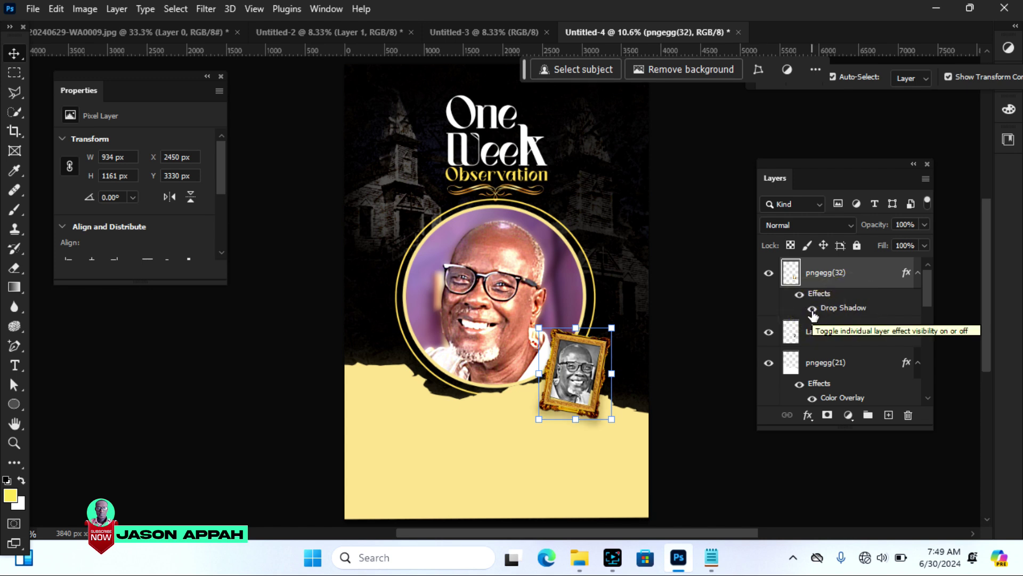
click(721, 405)
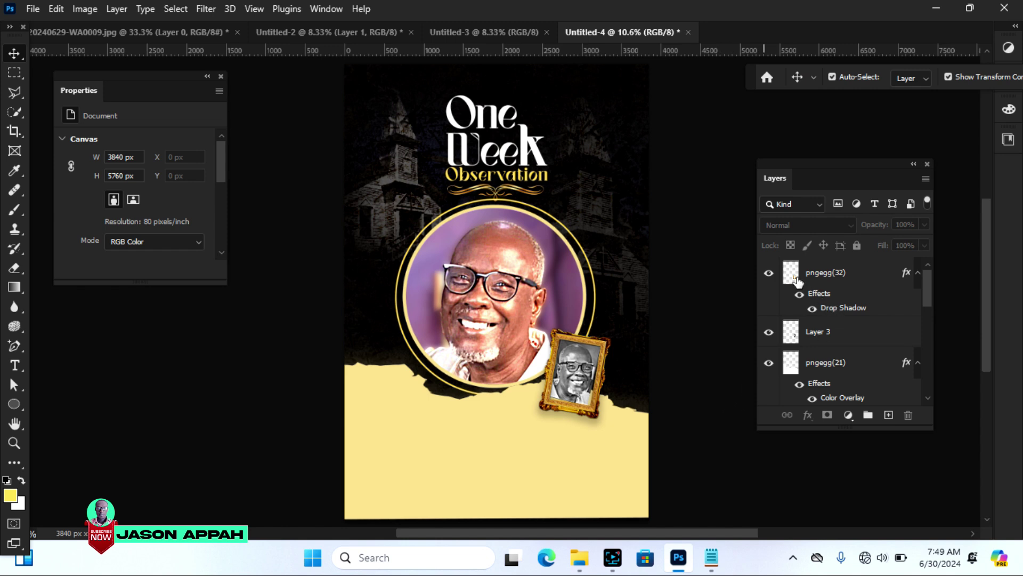
click(833, 273)
click(808, 415)
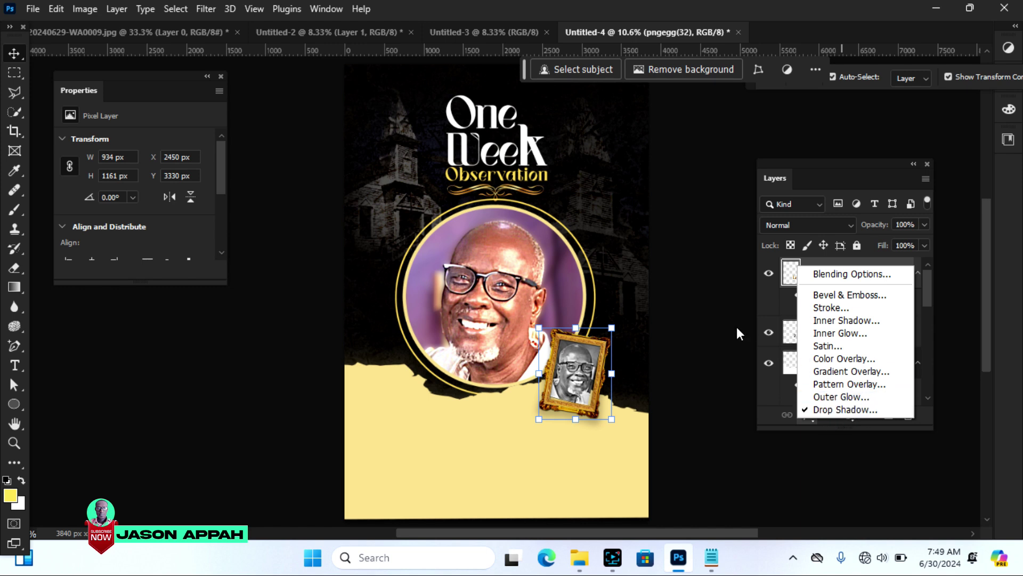
click(708, 197)
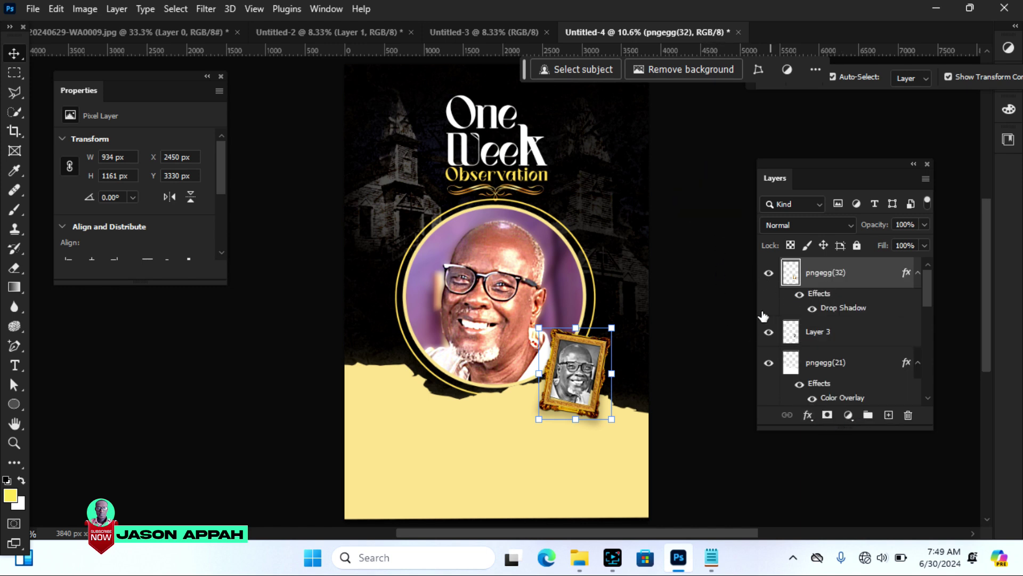
click(709, 379)
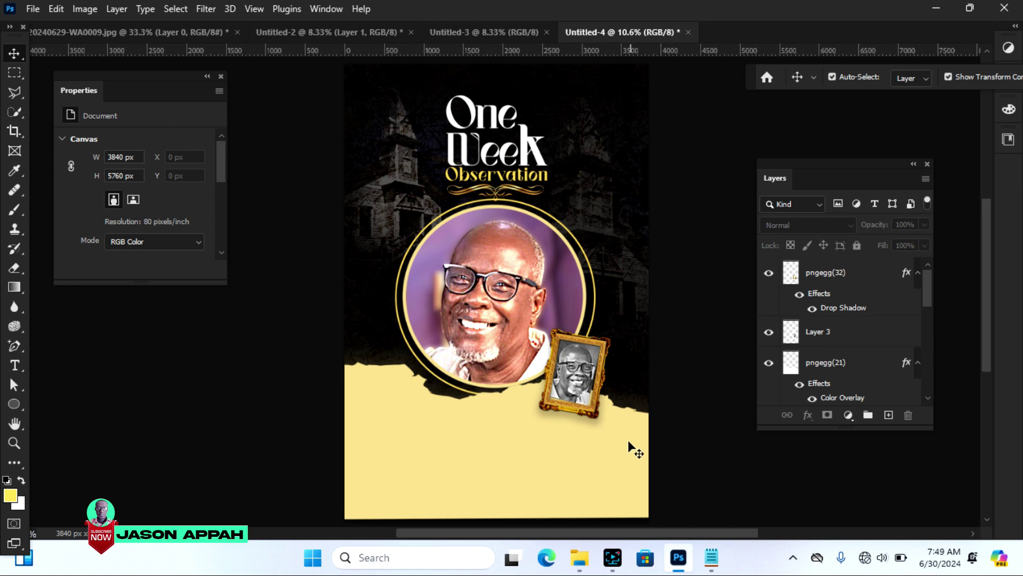
Step: Switch to Notepad and copy the first line of the deceased's name from the event details
click(711, 557)
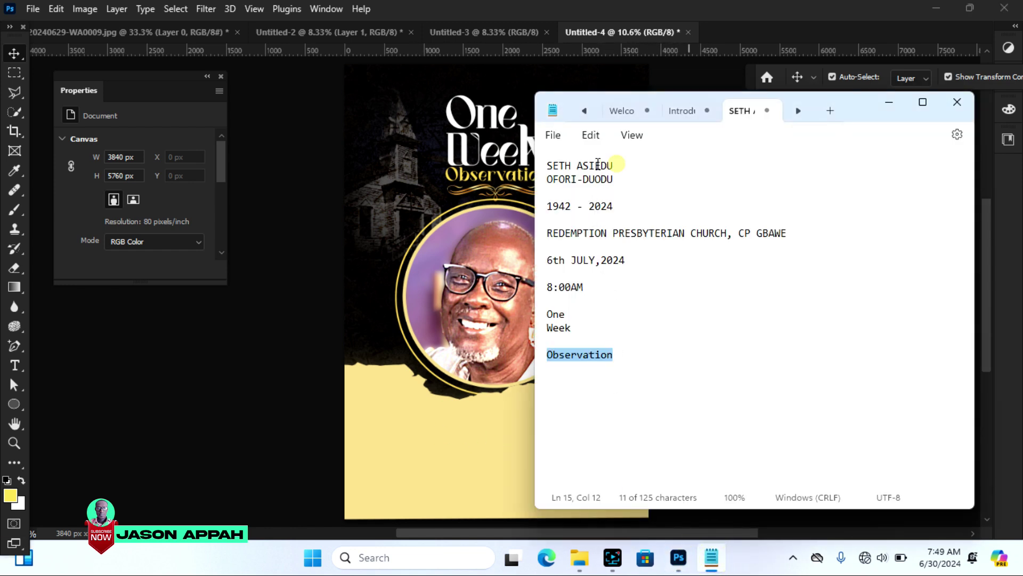
drag(613, 166, 548, 166)
right_click(574, 174)
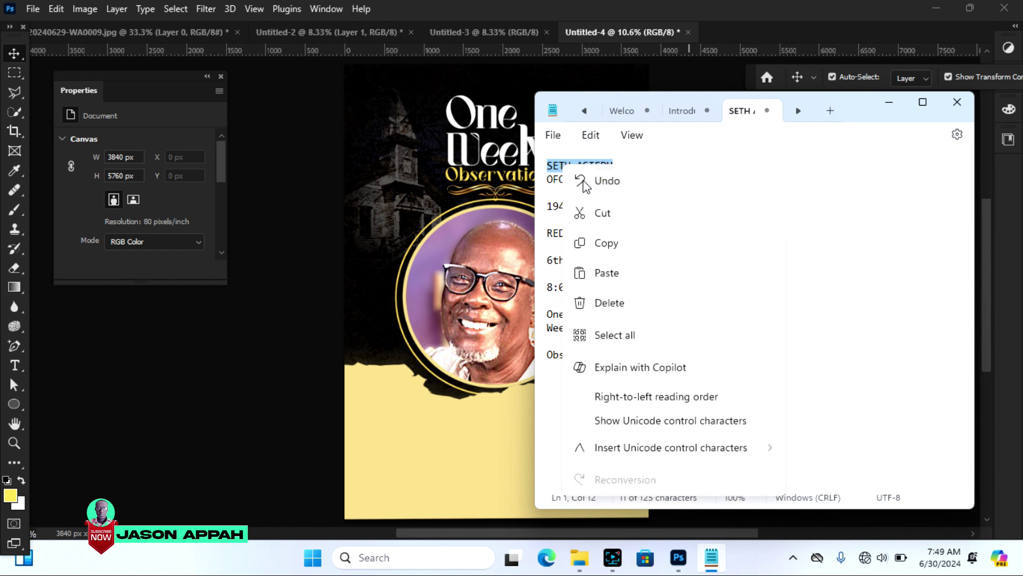
click(610, 244)
Step: Return to Photoshop and place the copied name as a new text layer on the gold area below the ringed portrait
click(14, 366)
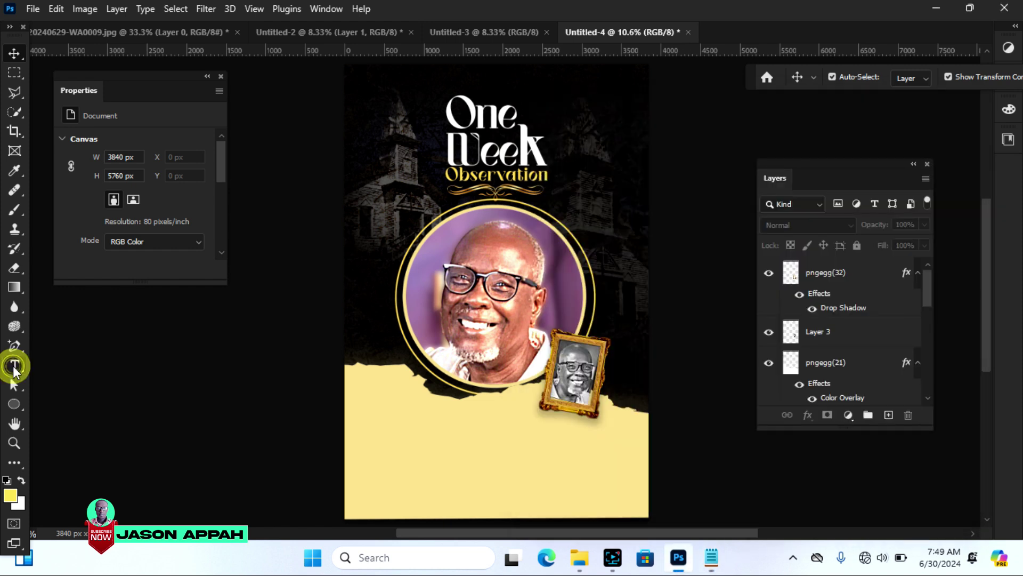
click(96, 363)
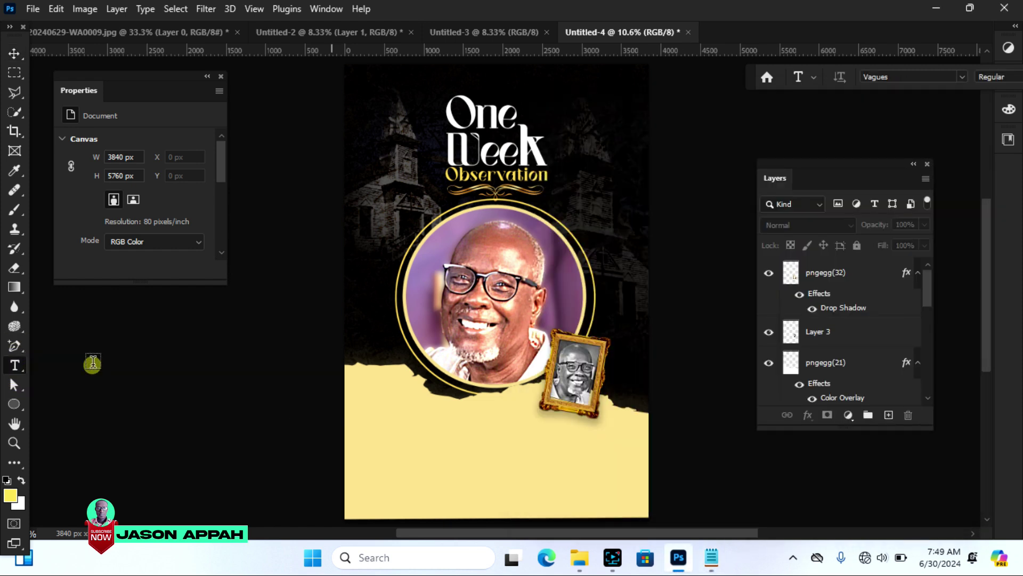
click(405, 434)
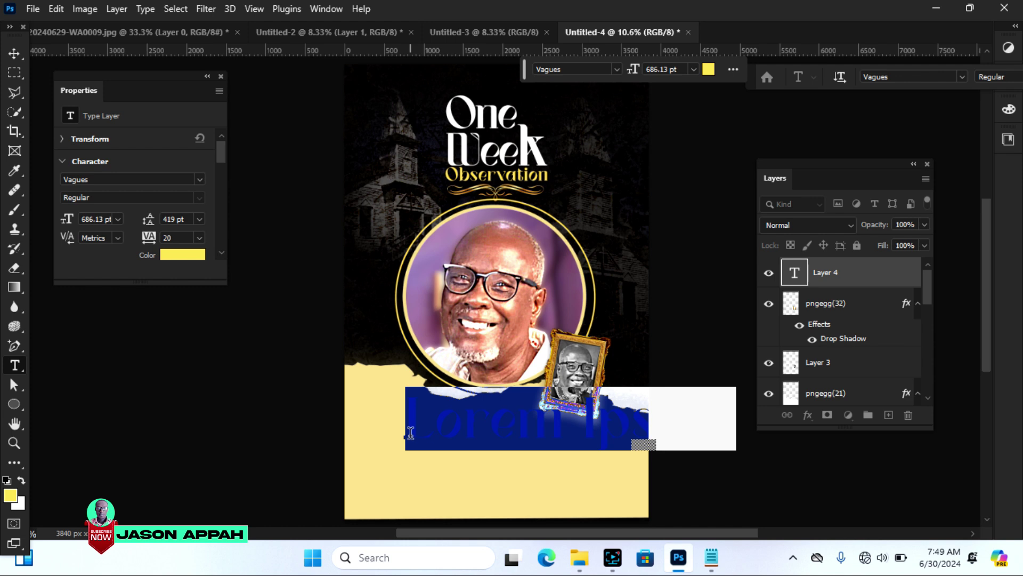
key(BackSpace)
key(ctrl+v)
click(14, 53)
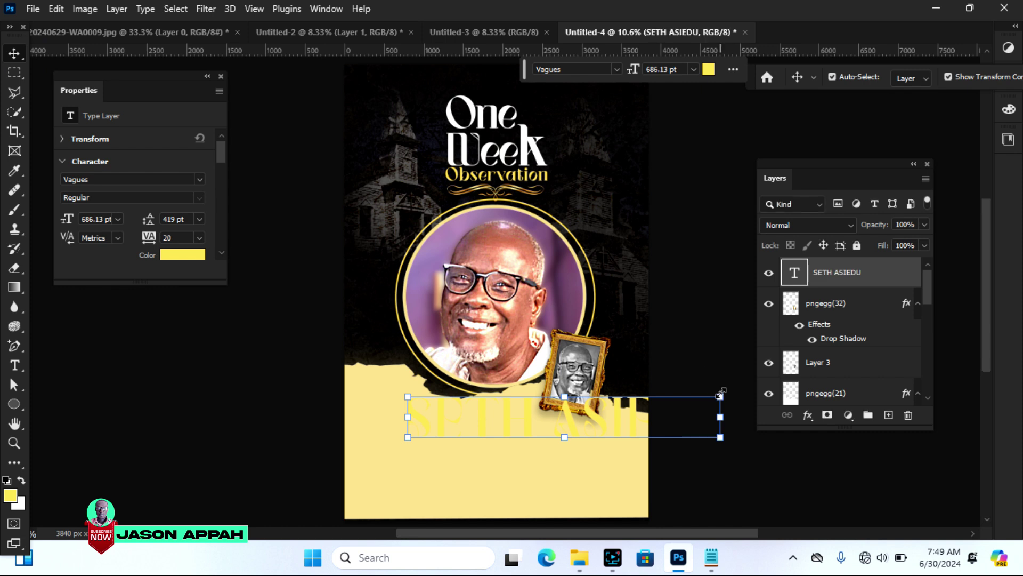
Step: Scale the name text down to about 379 pt and color it near-black 12100e sampled from the dark background
drag(720, 392, 574, 400)
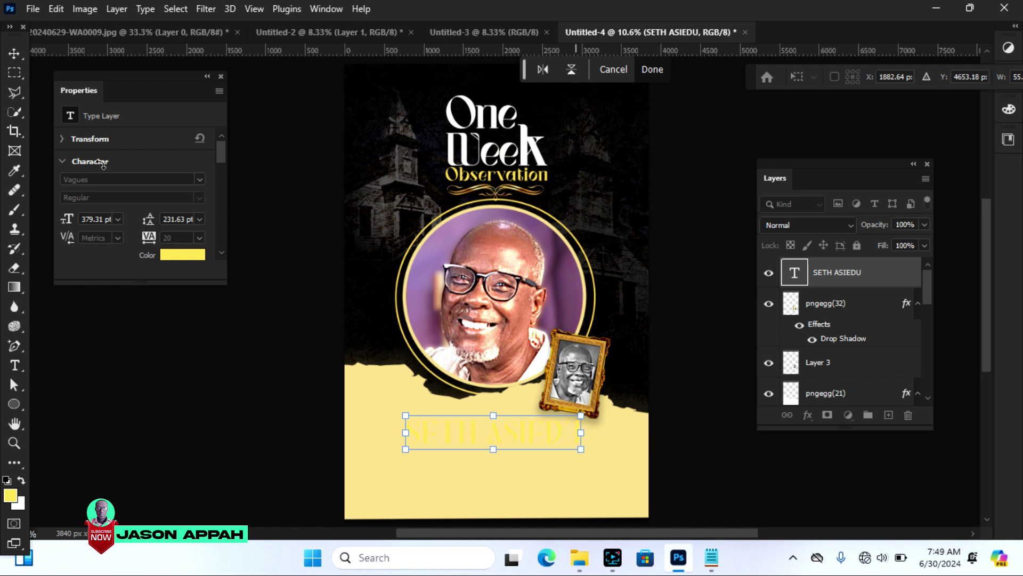
click(10, 58)
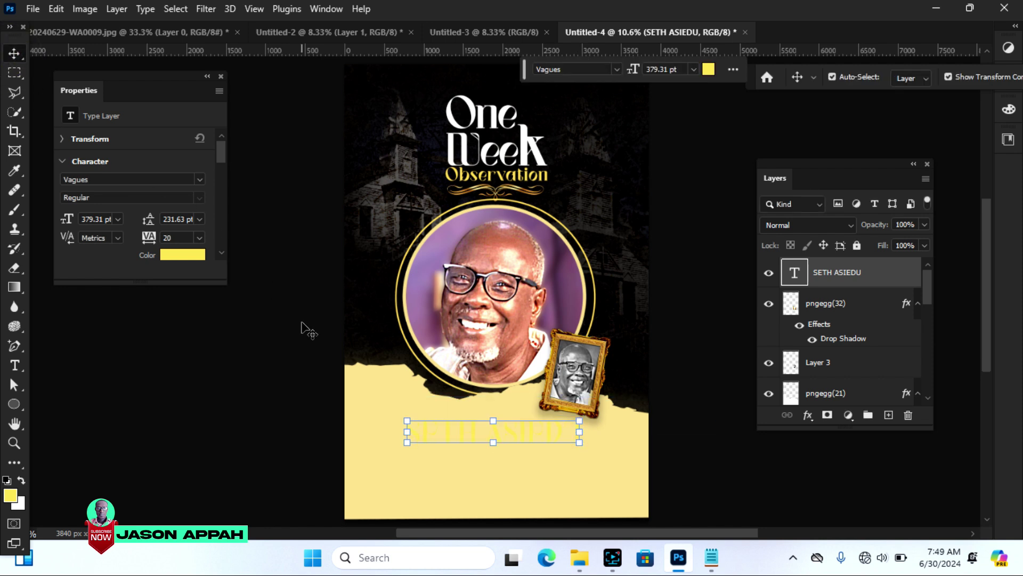
click(174, 259)
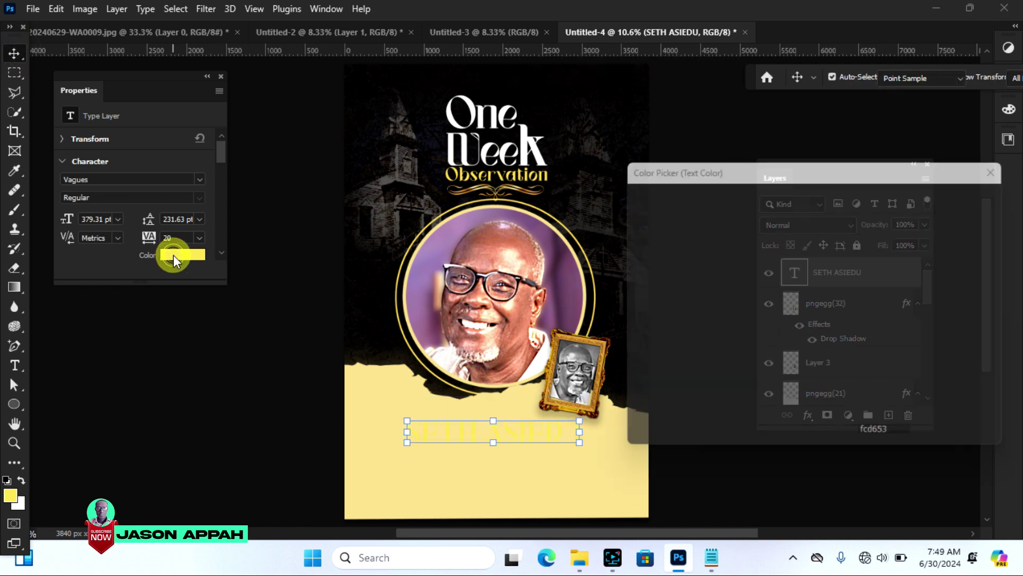
click(373, 271)
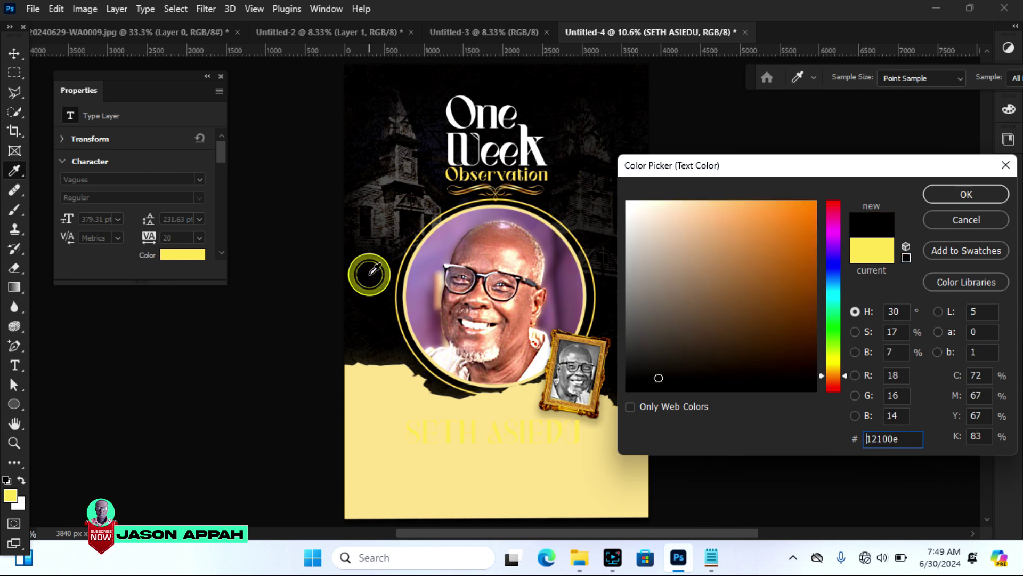
click(966, 195)
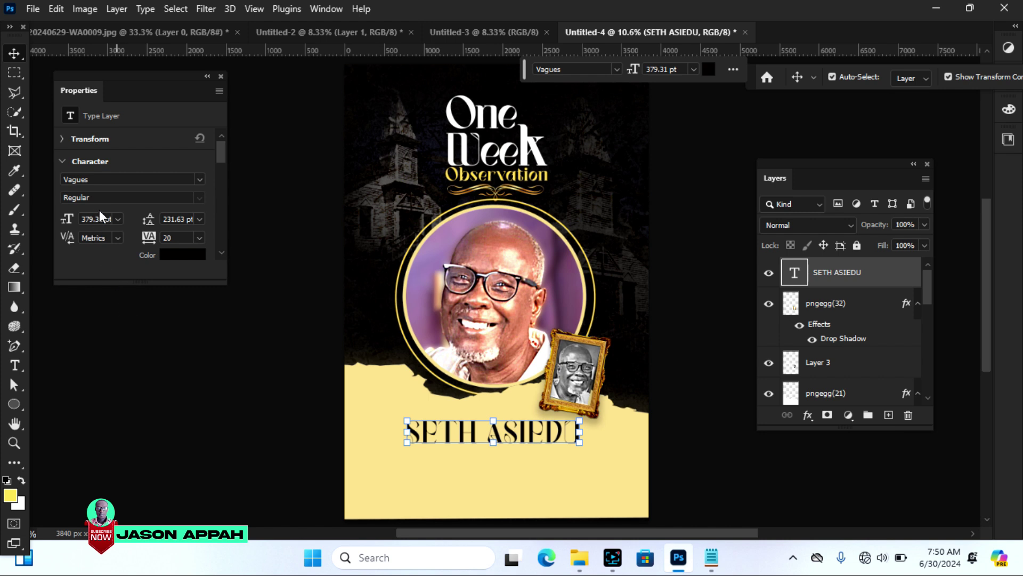
Step: Set the name text's font to Antonio Bold and its tracking to -40
click(198, 176)
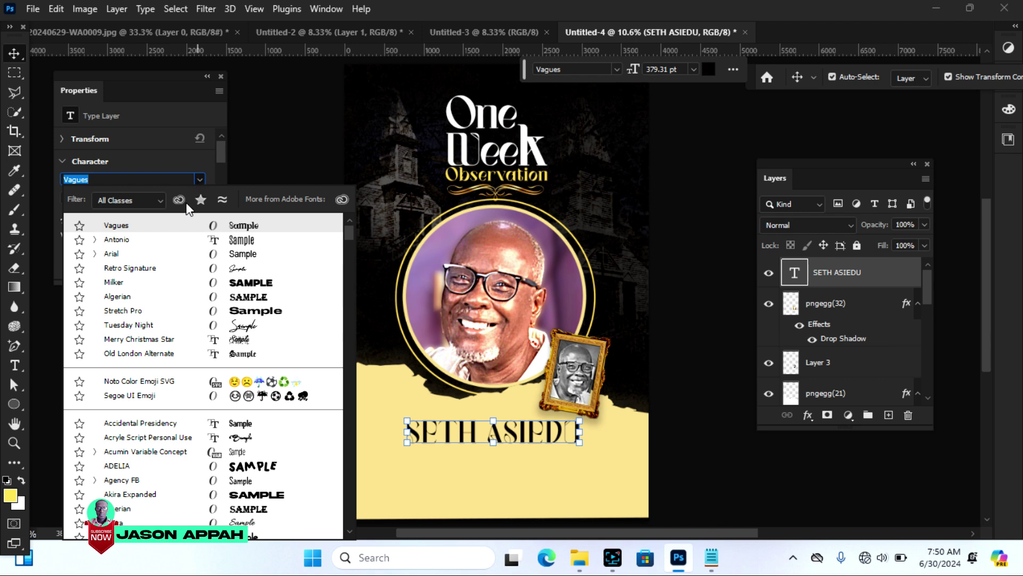
click(162, 239)
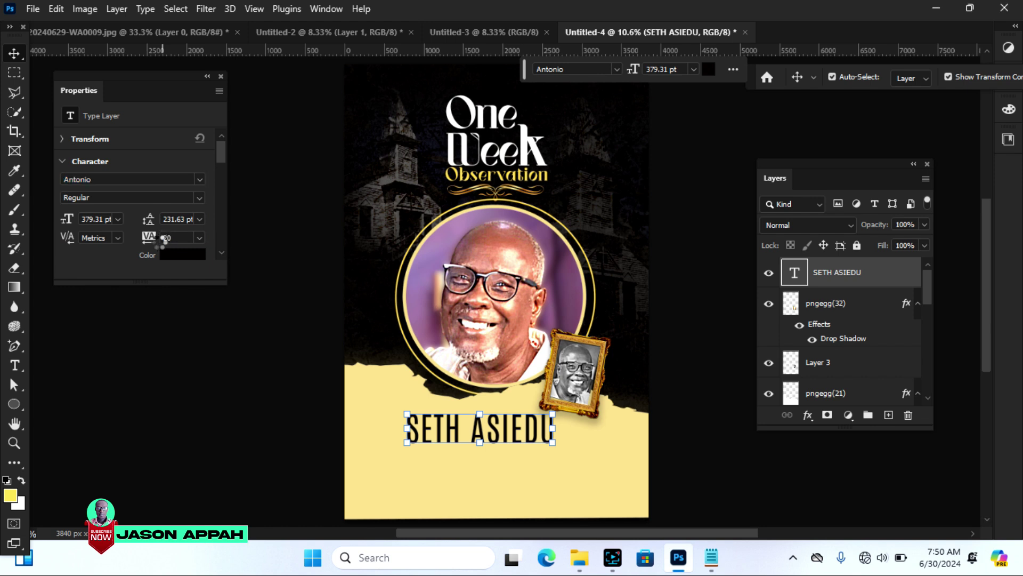
click(199, 197)
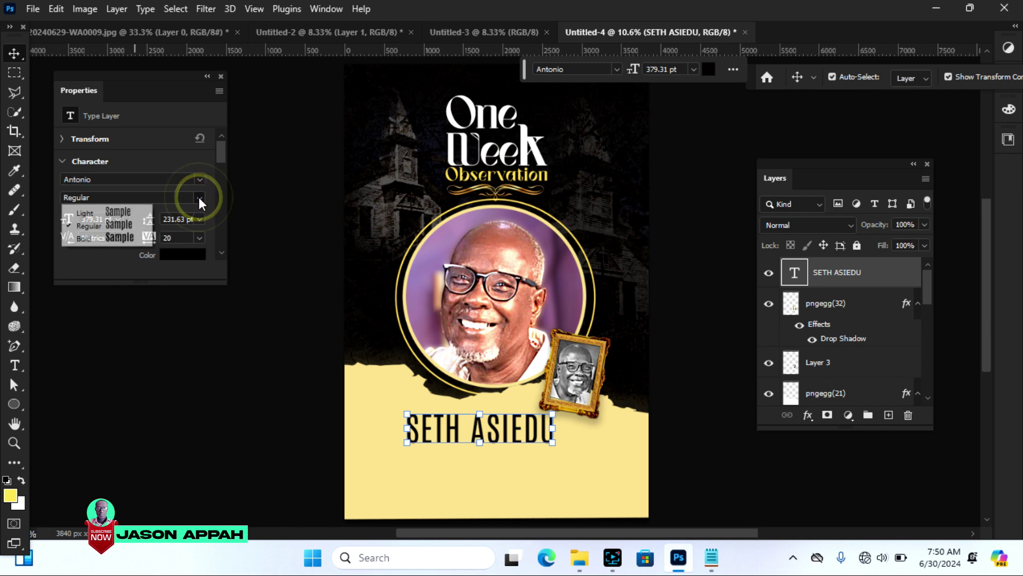
click(116, 241)
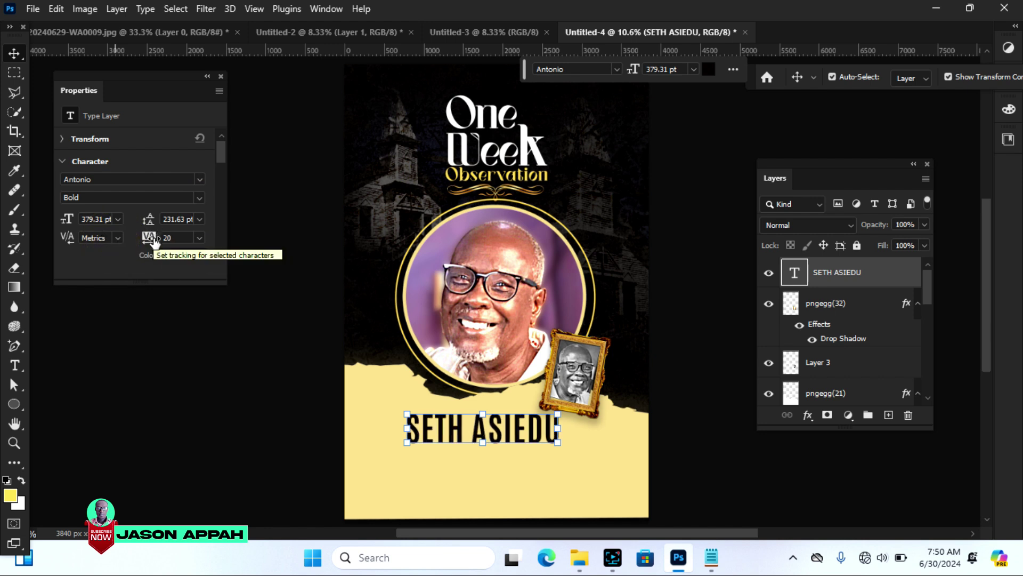
drag(152, 239, 125, 239)
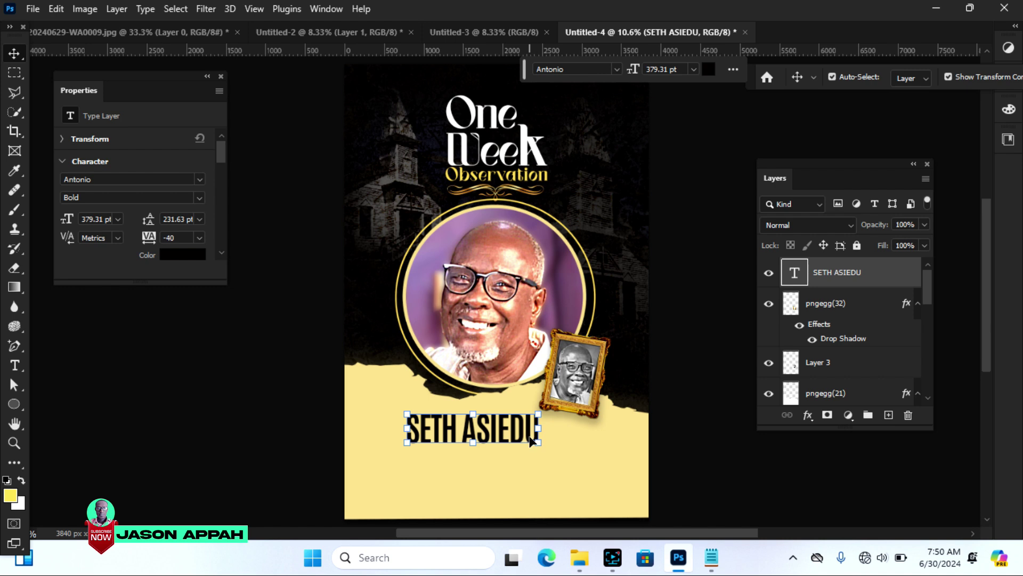
Step: Nudge the name text slightly upward and to the right on the gold base
key(Up)
key(Up)
key(Up)
key(Right)
key(Right)
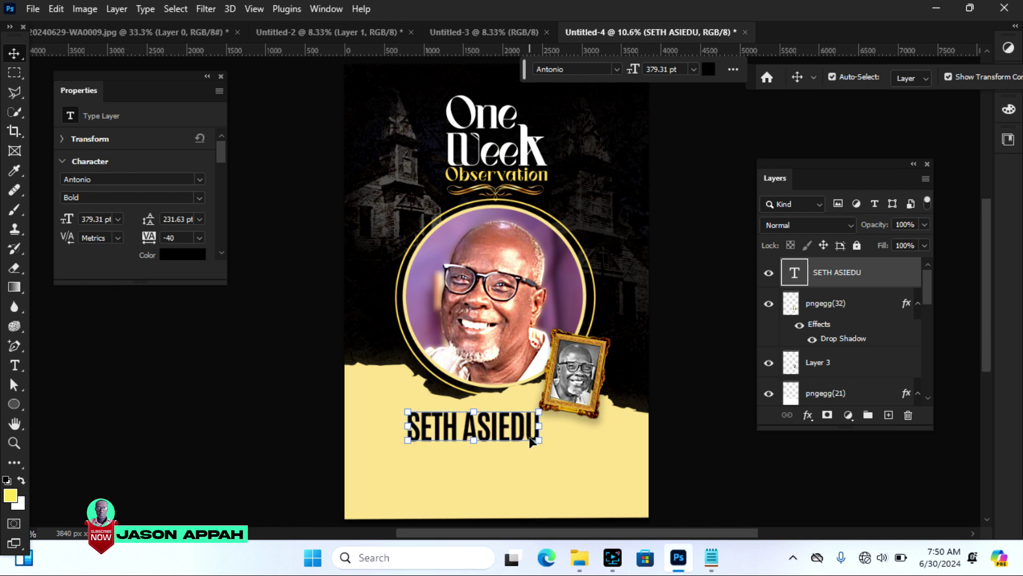
Step: Nudge the name text further right toward the middle of the gold base
key(Right)
key(Right)
key(Right)
key(Right)
key(Right)
key(Right)
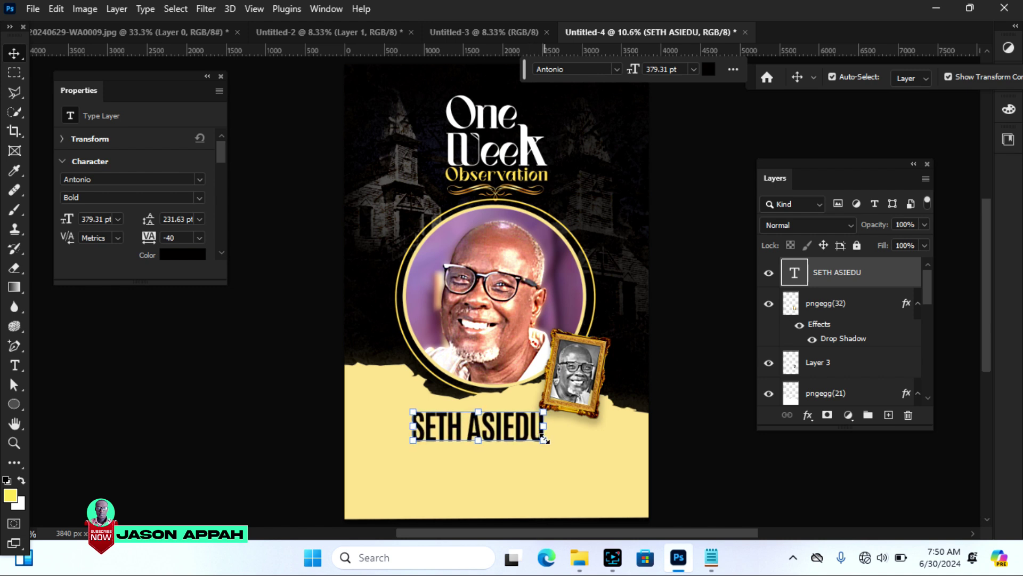
key(Right)
key(Right)
key(Right)
key(Right)
key(Right)
key(Right)
key(Right)
key(Right)
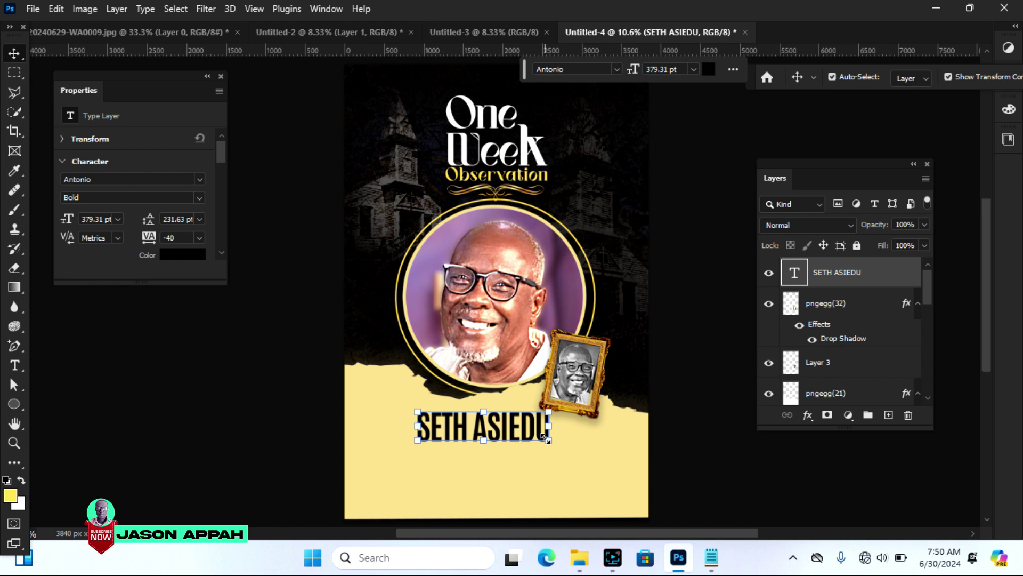
key(Right)
key(Right)
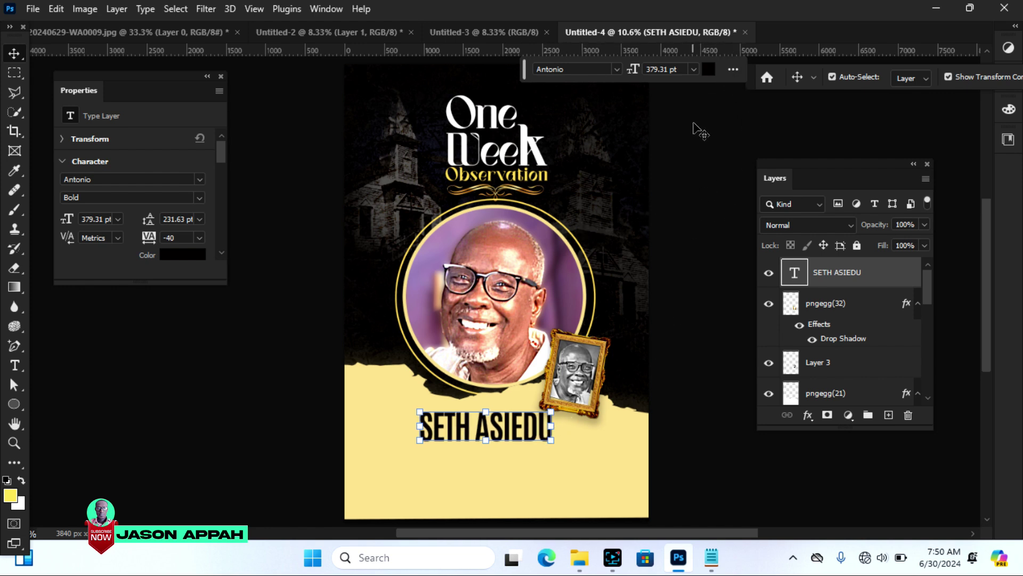
Step: Make the alignment options accessible and align the name text to the horizontal center of the canvas
click(730, 69)
click(702, 130)
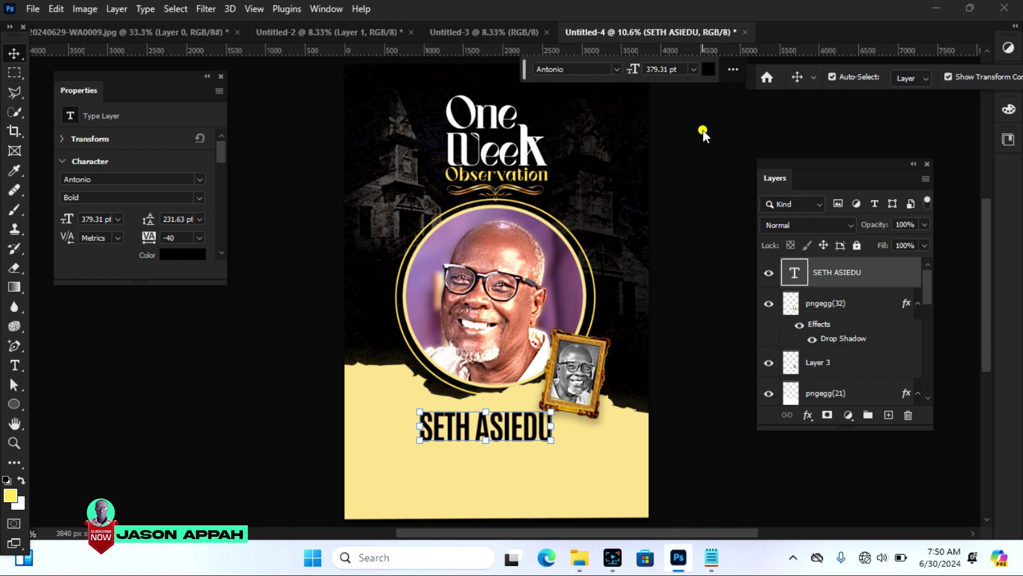
drag(525, 70, 255, 69)
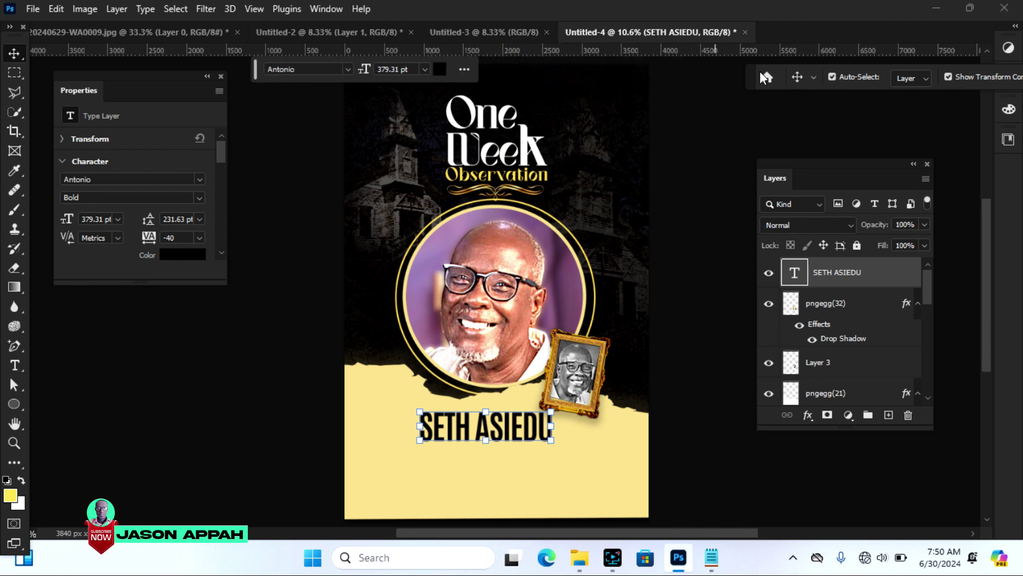
drag(755, 75, 360, 78)
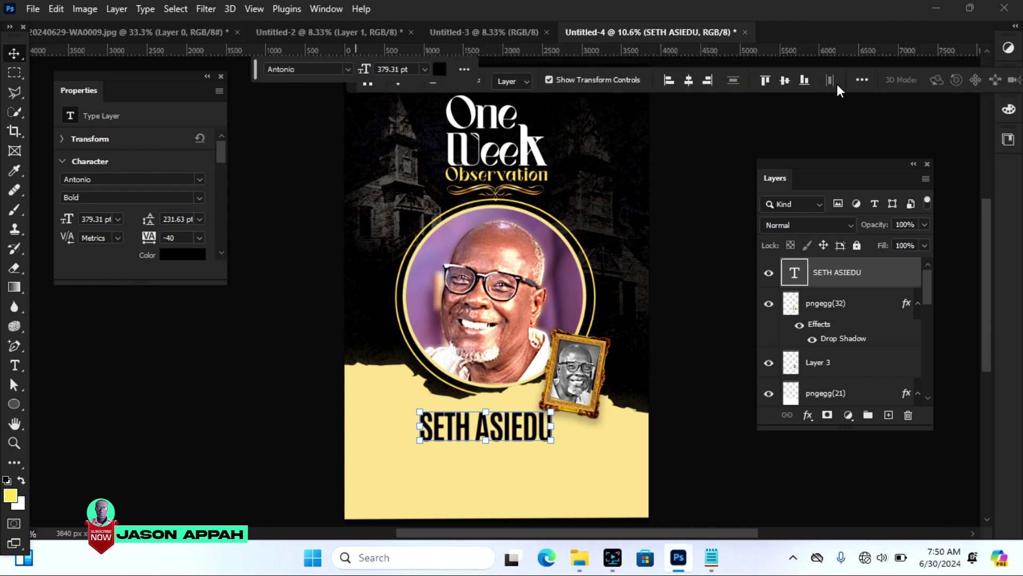
click(863, 80)
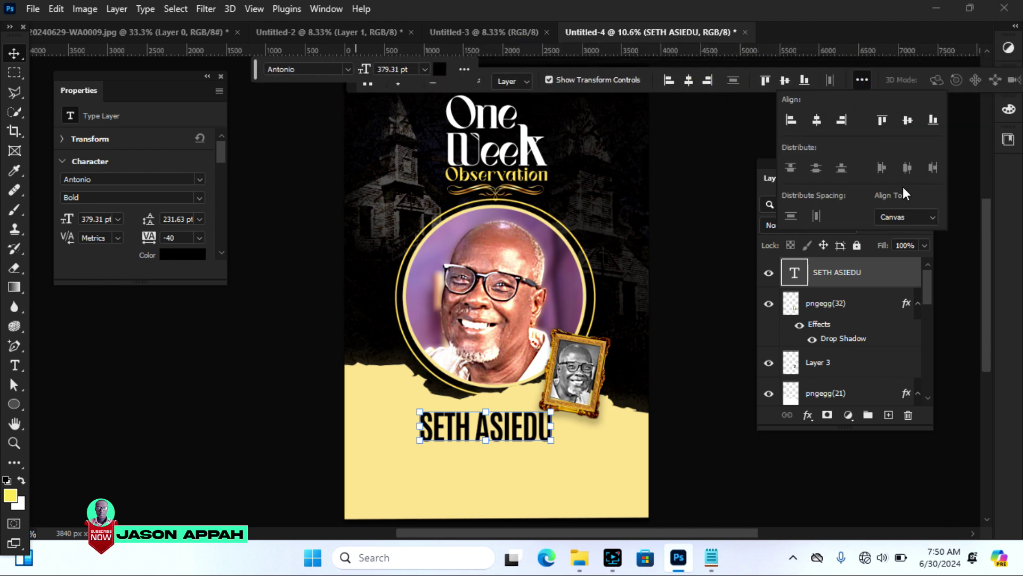
click(816, 120)
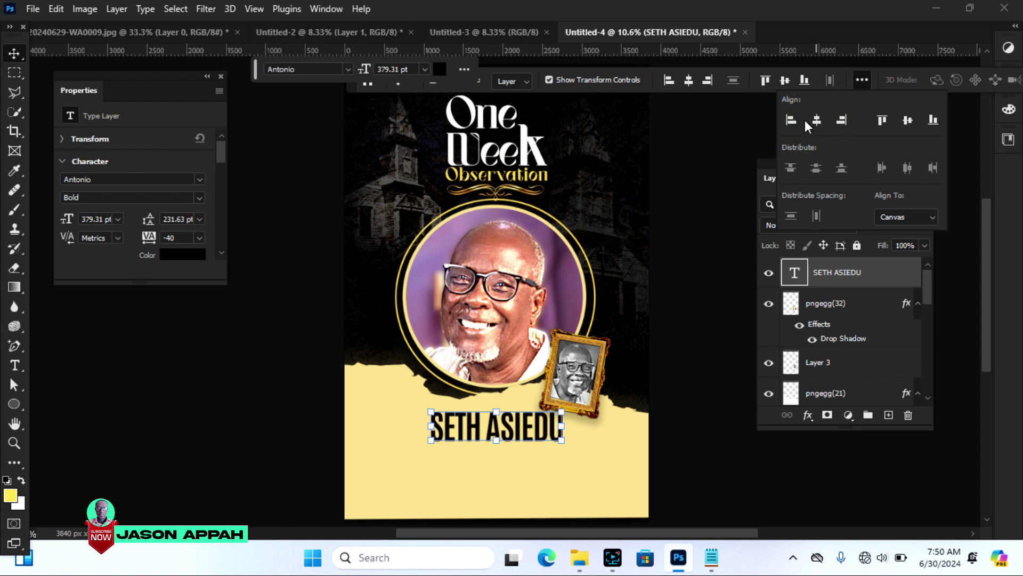
Step: Try aligning the name text to the canvas's left and right edges and restore its horizontal centering
click(791, 119)
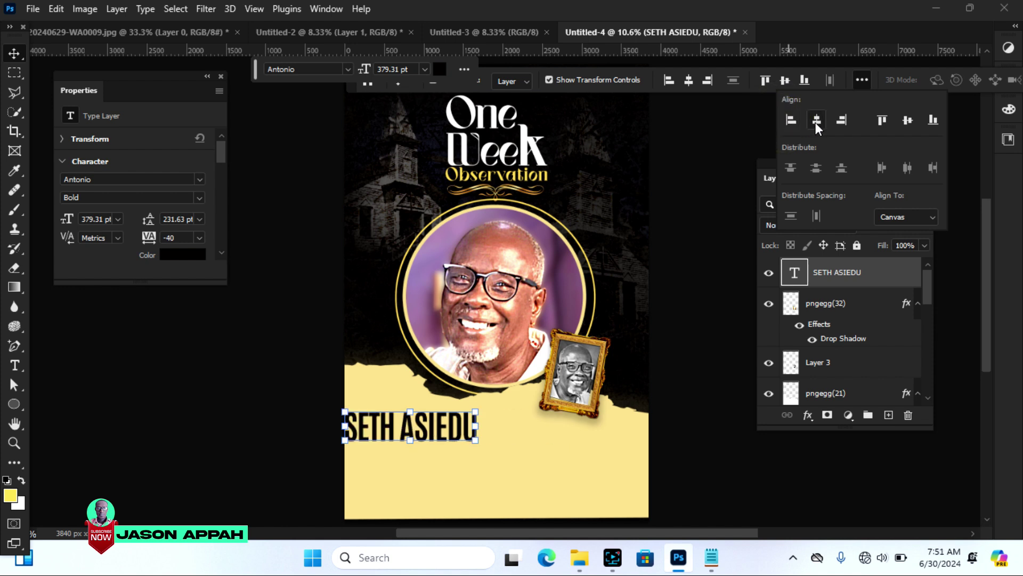
click(816, 121)
click(842, 119)
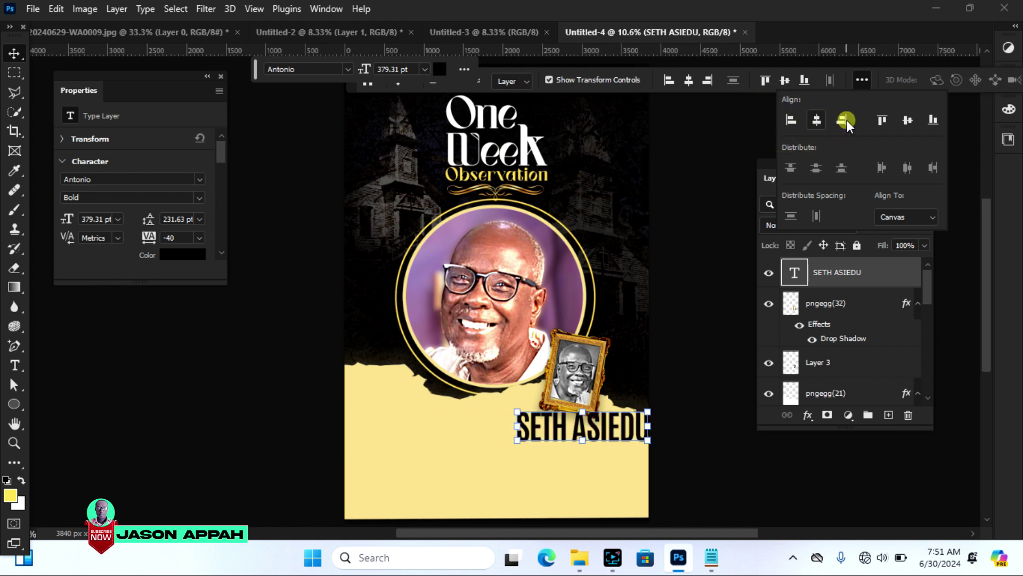
click(816, 120)
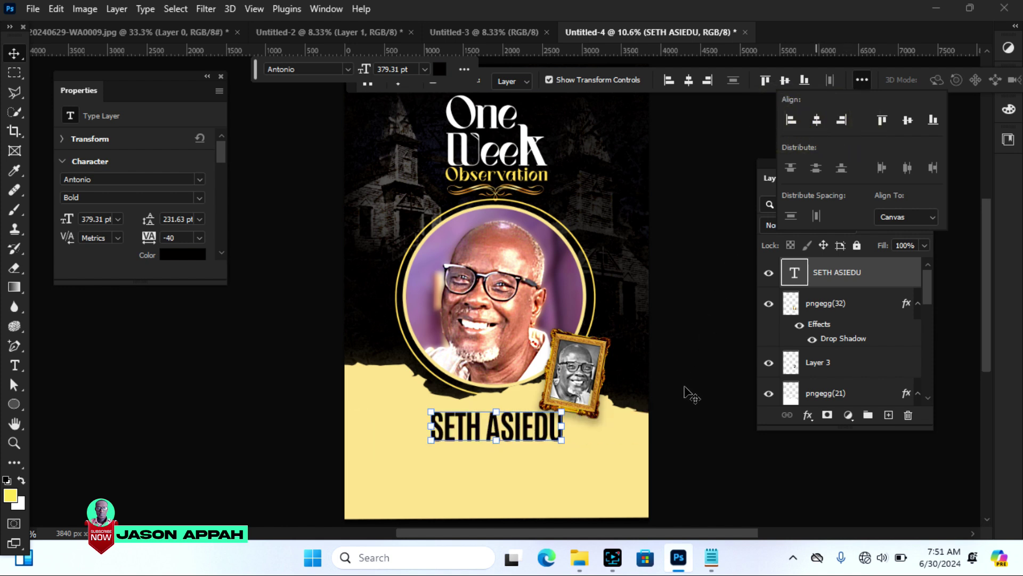
Step: Reselect the name text and shift it slightly down on the gold base
click(696, 413)
click(501, 435)
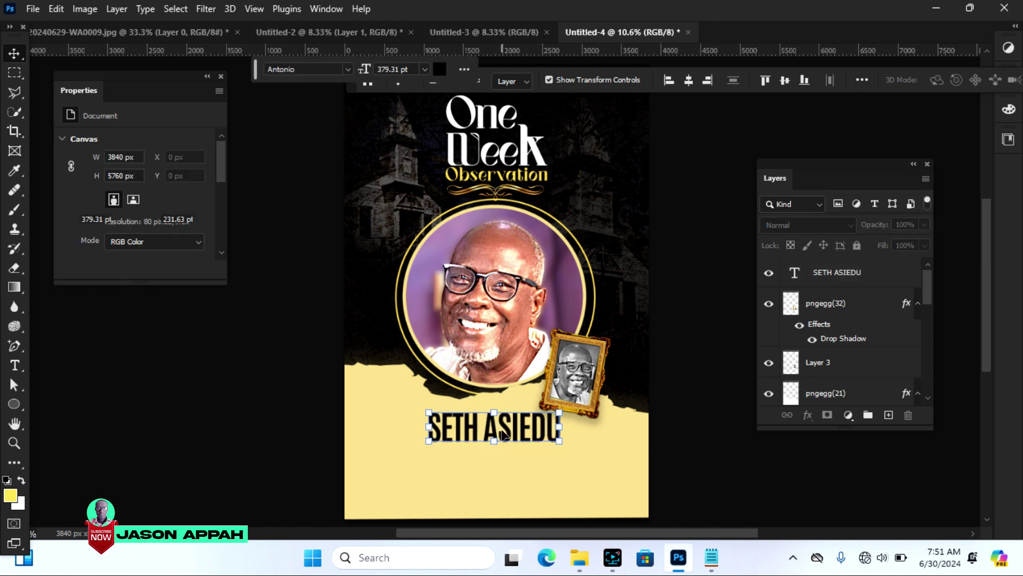
click(503, 434)
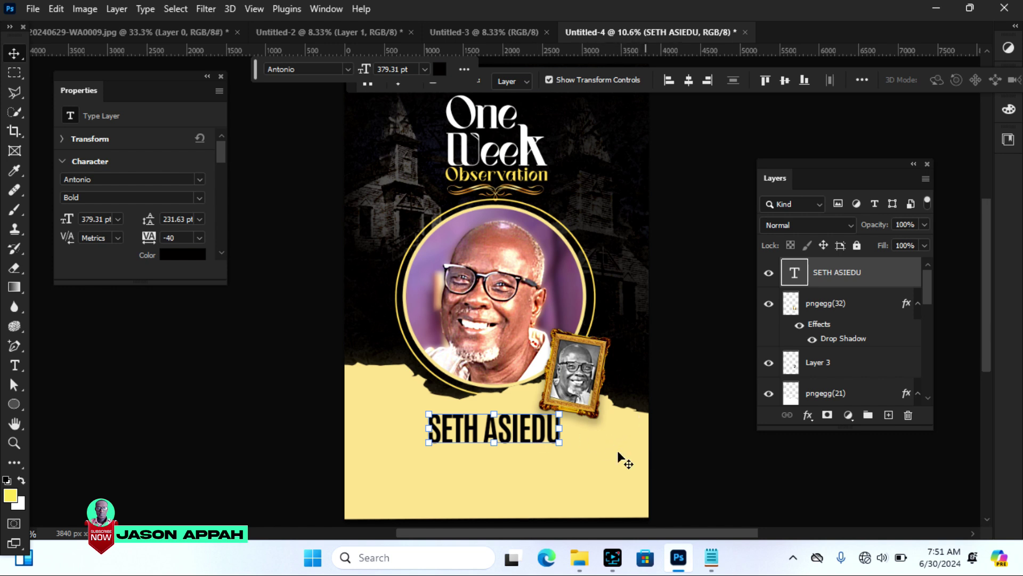
click(688, 456)
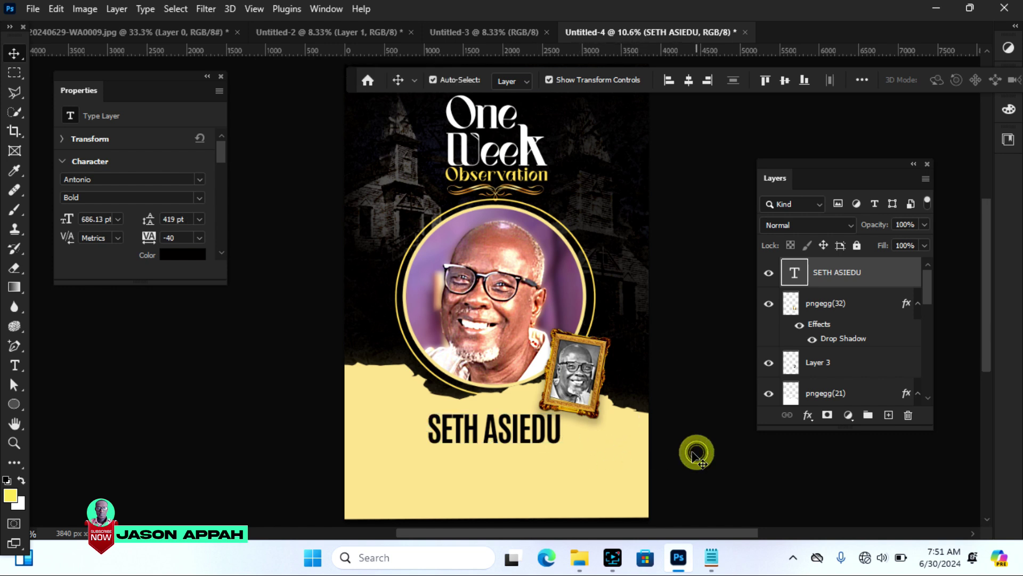
click(522, 434)
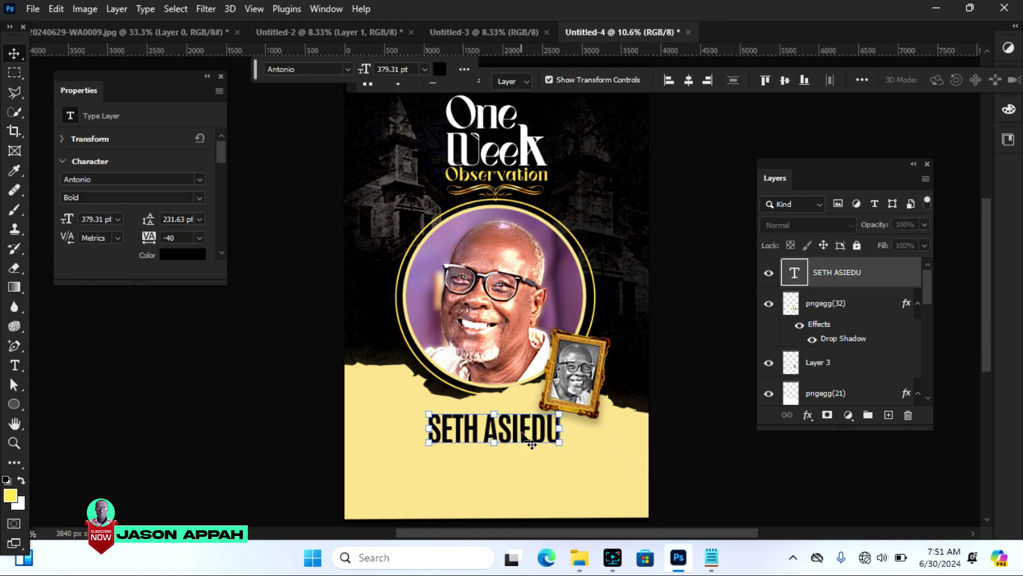
Step: Switch to Notepad and copy the second line of the deceased's name
mouse_move(711, 553)
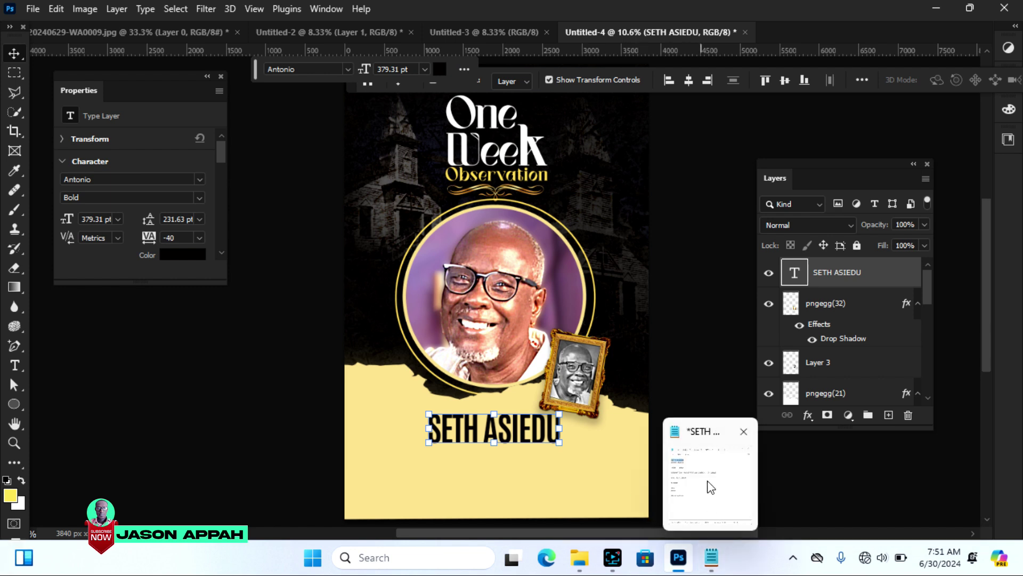
click(702, 474)
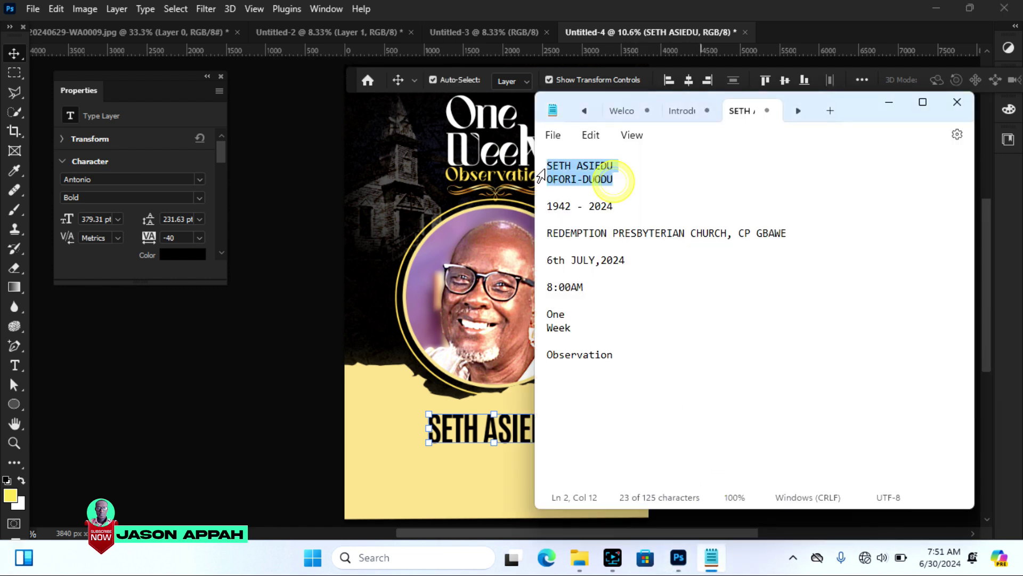
drag(614, 180, 545, 181)
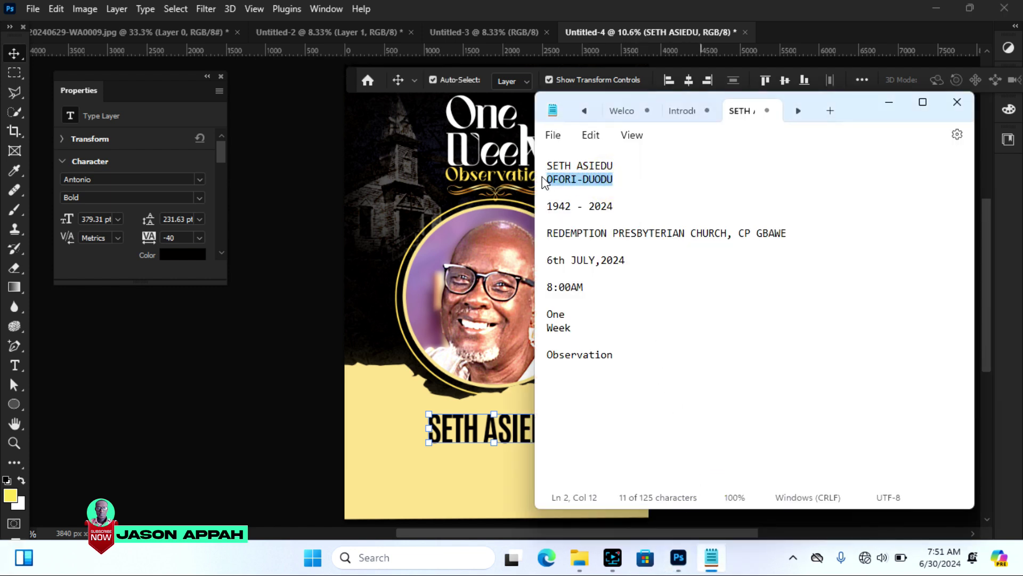
right_click(573, 184)
click(613, 258)
Step: Return to Photoshop and place the copied surname as a new text layer on the gold base
click(14, 365)
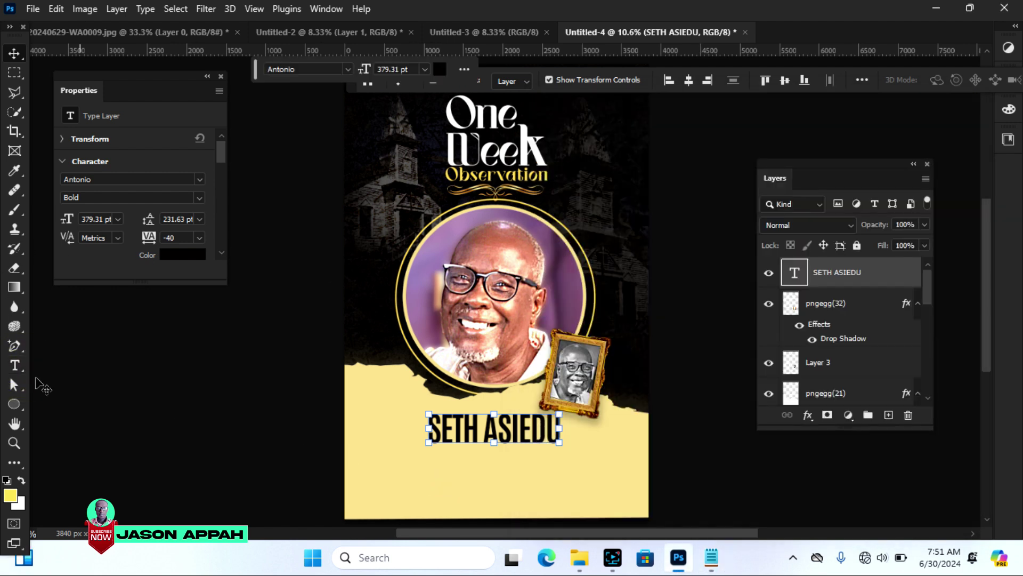
click(14, 365)
click(425, 470)
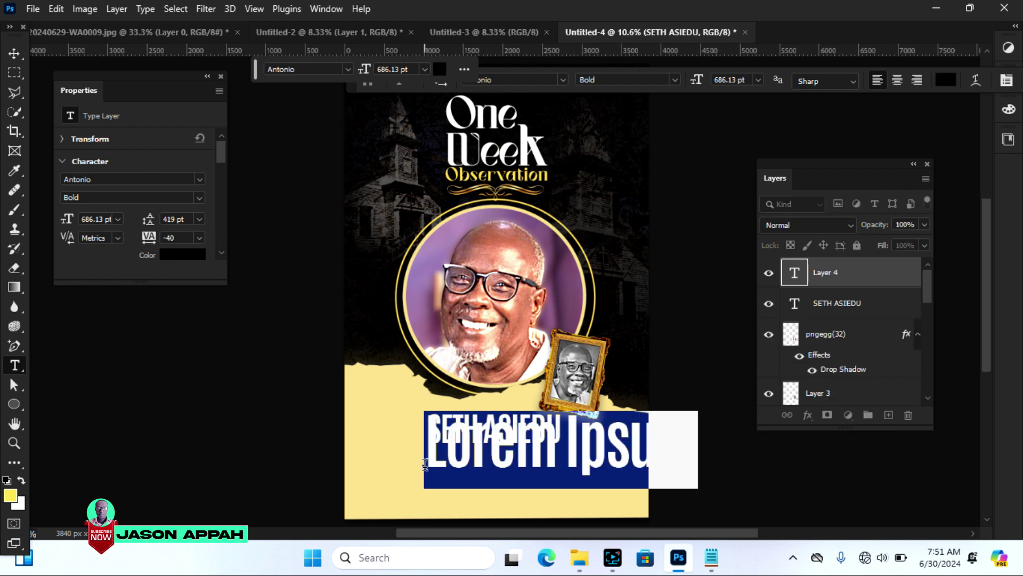
key(ctrl+v)
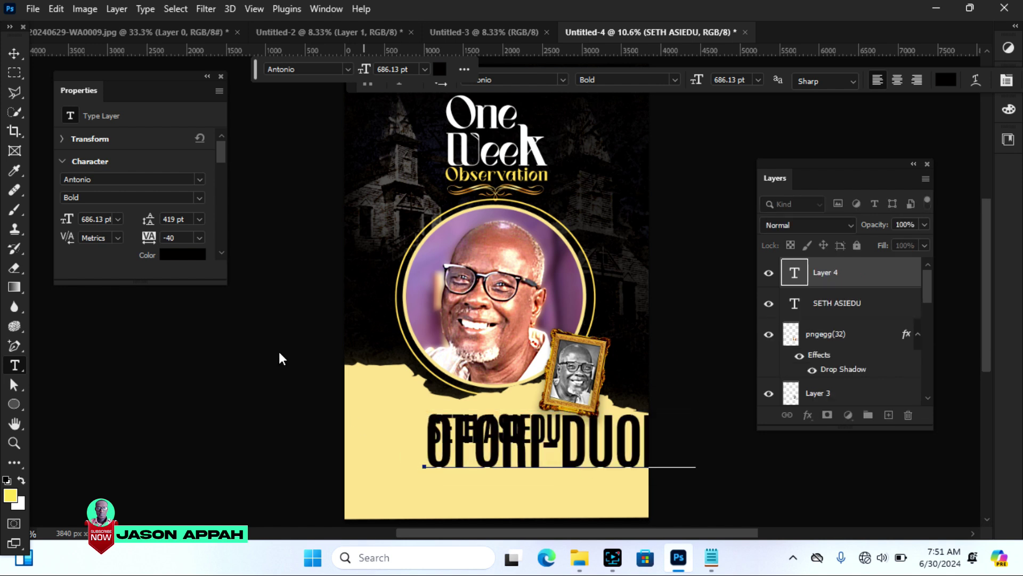
click(14, 54)
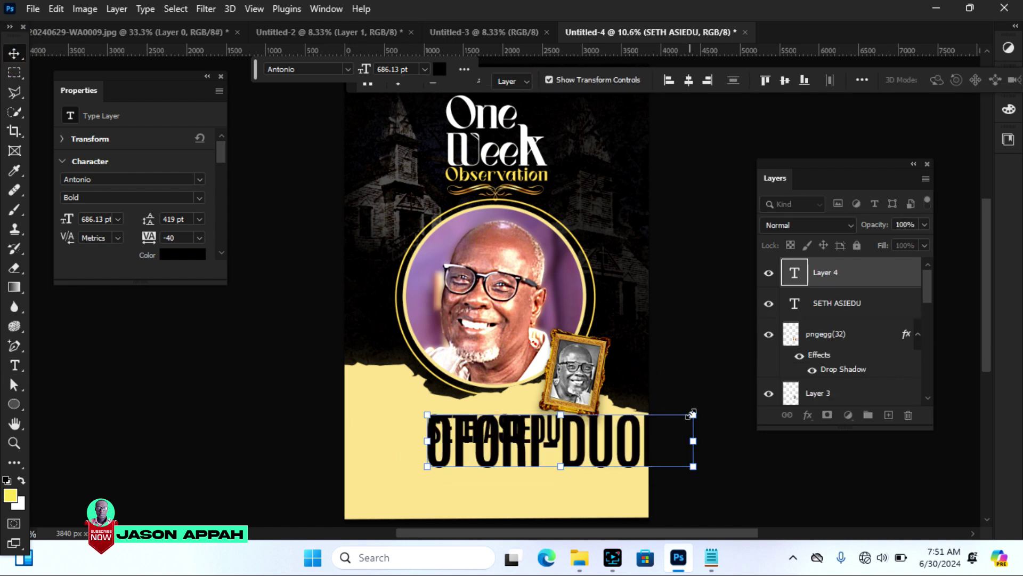
key(ctrl+Return)
Step: Scale the surname text down to about 188 pt and move it directly beneath the first name line
drag(693, 413, 540, 463)
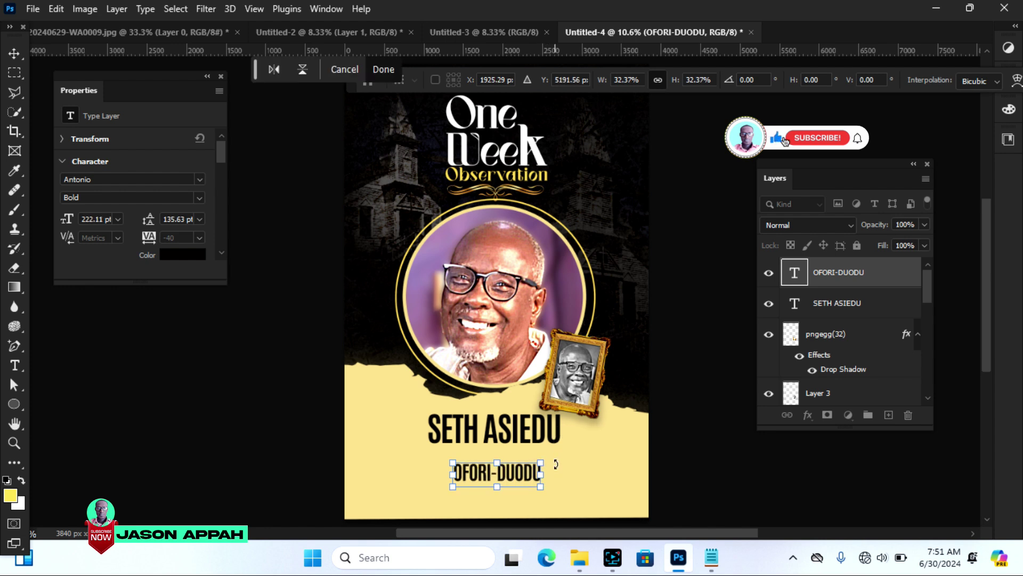
key(shift+Up)
key(shift+Up)
key(shift+Up)
key(shift+Up)
key(shift+Up)
key(shift+Up)
key(shift+Up)
drag(543, 483, 535, 477)
key(shift+Up)
key(shift+Up)
key(shift+Up)
key(shift+Up)
key(shift+Up)
key(shift+Up)
key(shift+Up)
key(shift+Up)
key(shift+Up)
key(shift+Up)
key(shift+Up)
key(shift+Up)
key(shift+Up)
key(shift+Up)
key(shift+Up)
key(shift+Right)
key(shift+Right)
key(shift+Right)
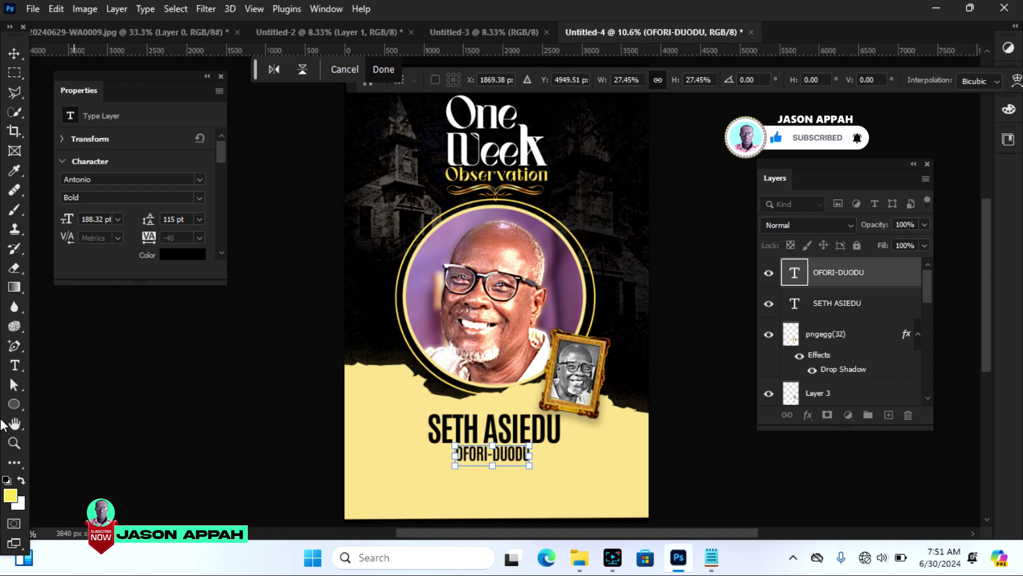
Step: Reduce the surname text further to about 168 pt, keeping it close under the larger name line
click(15, 443)
click(526, 425)
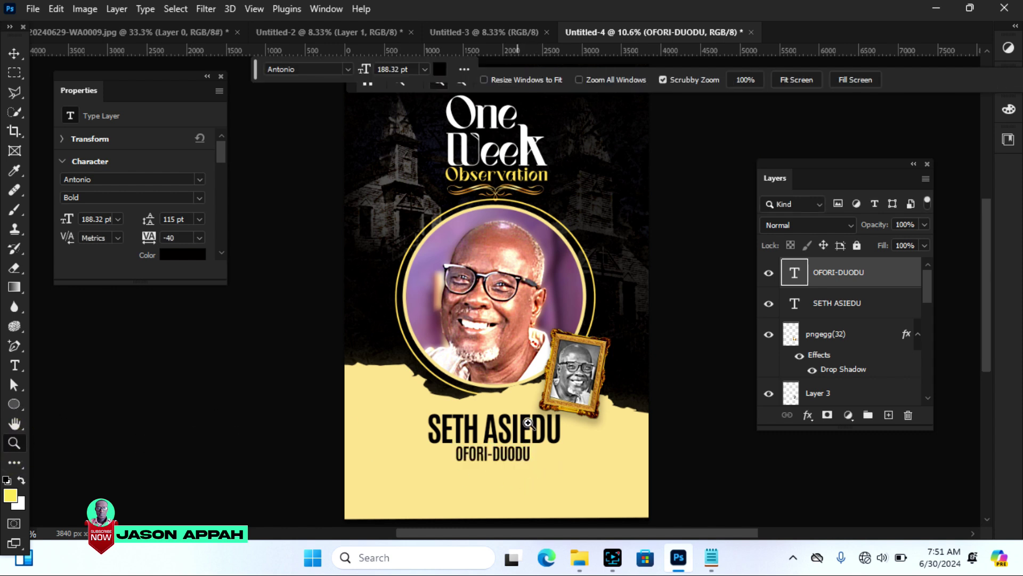
click(514, 470)
click(495, 484)
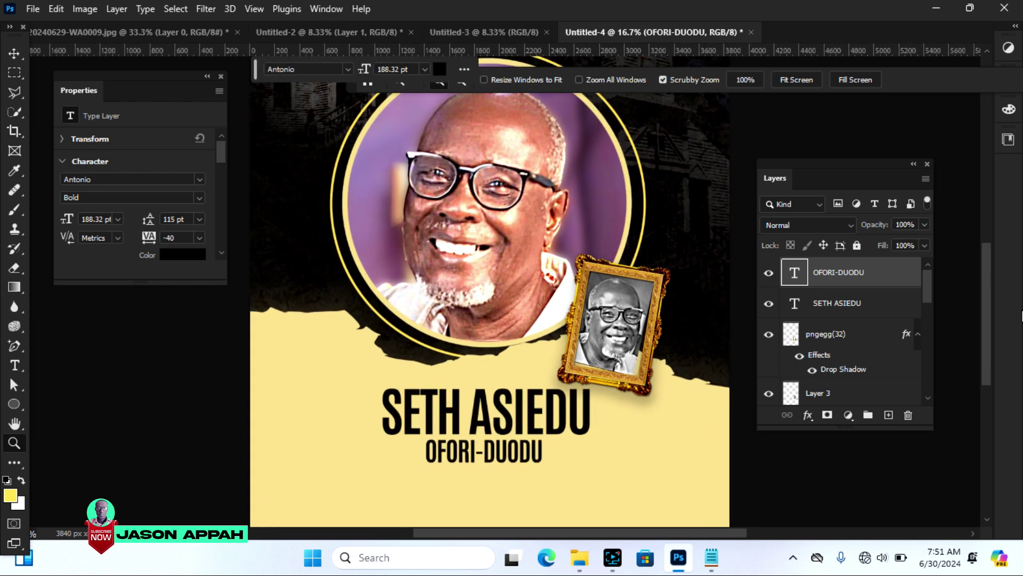
drag(983, 303, 983, 319)
key(v)
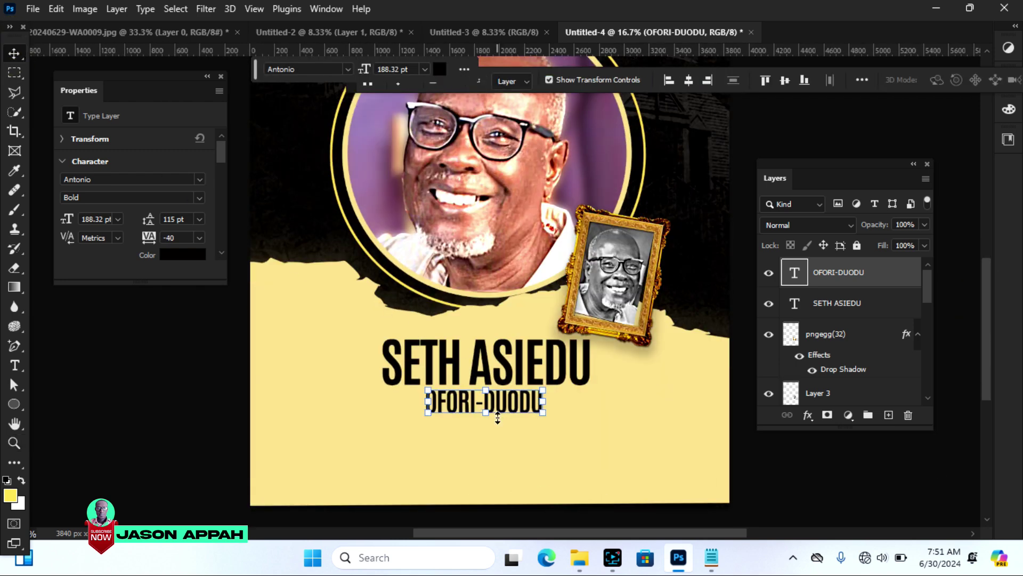
drag(544, 388, 543, 413)
click(18, 56)
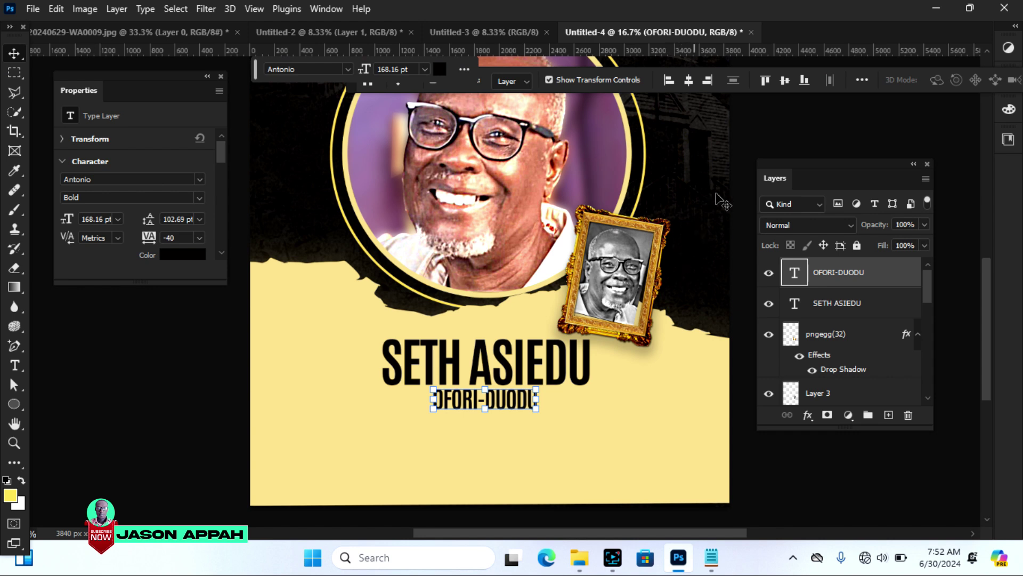
Step: Align the surname text to the horizontal center of the canvas and deselect it
click(861, 79)
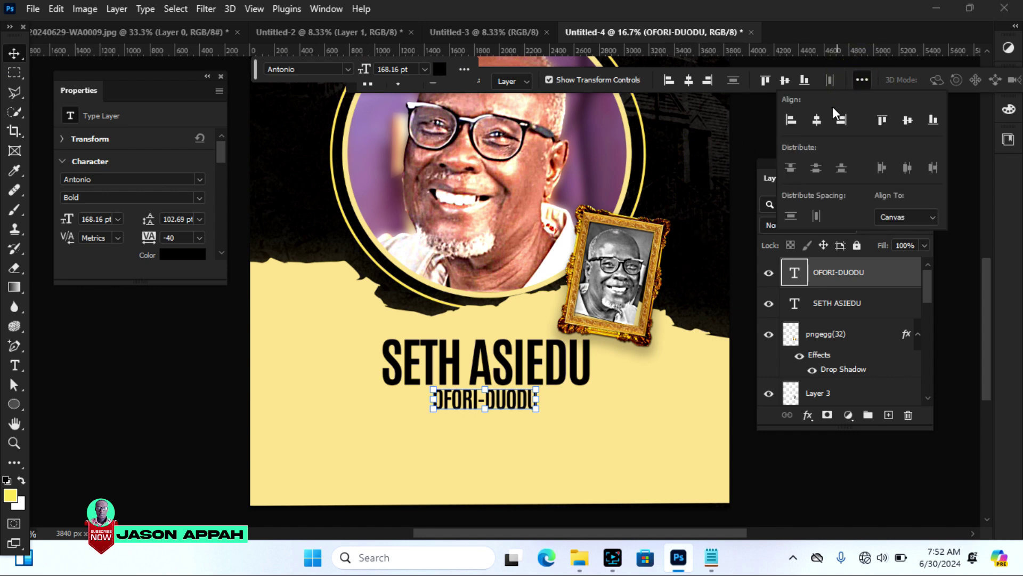
click(815, 122)
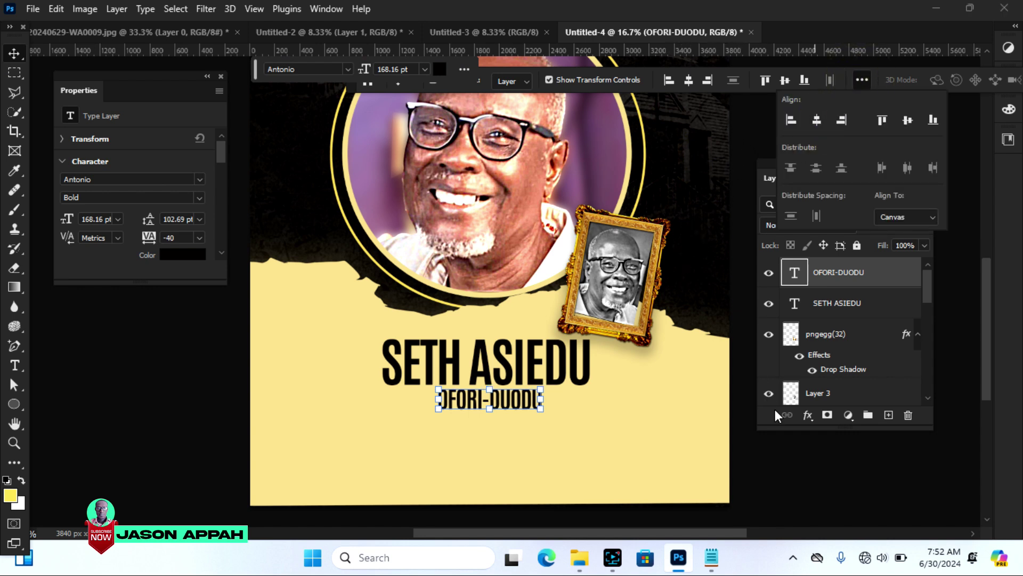
click(781, 505)
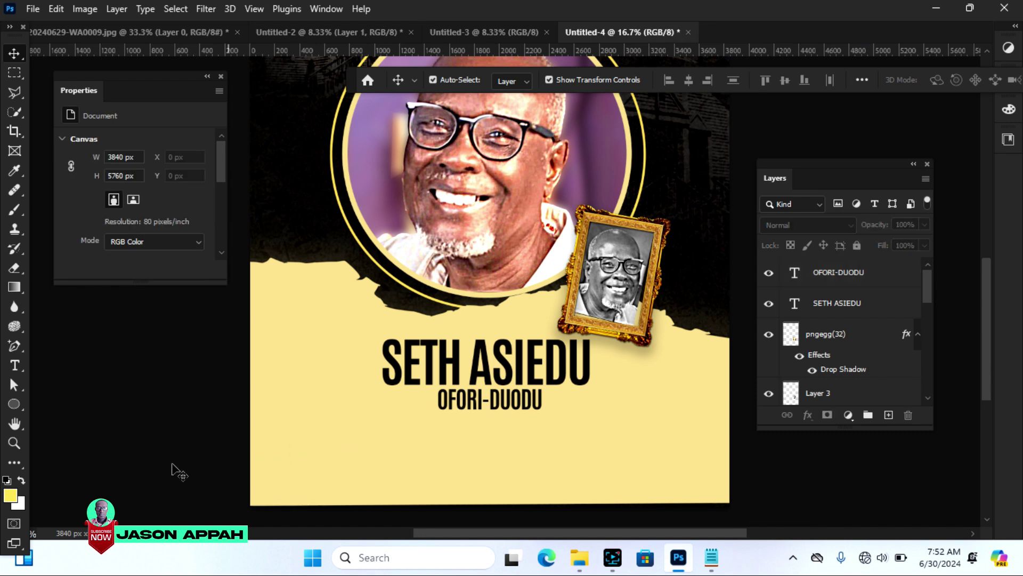
Step: Draw a thin rectangle about 382 by 24 px before the surname and fill it with near-black 12100e
click(11, 404)
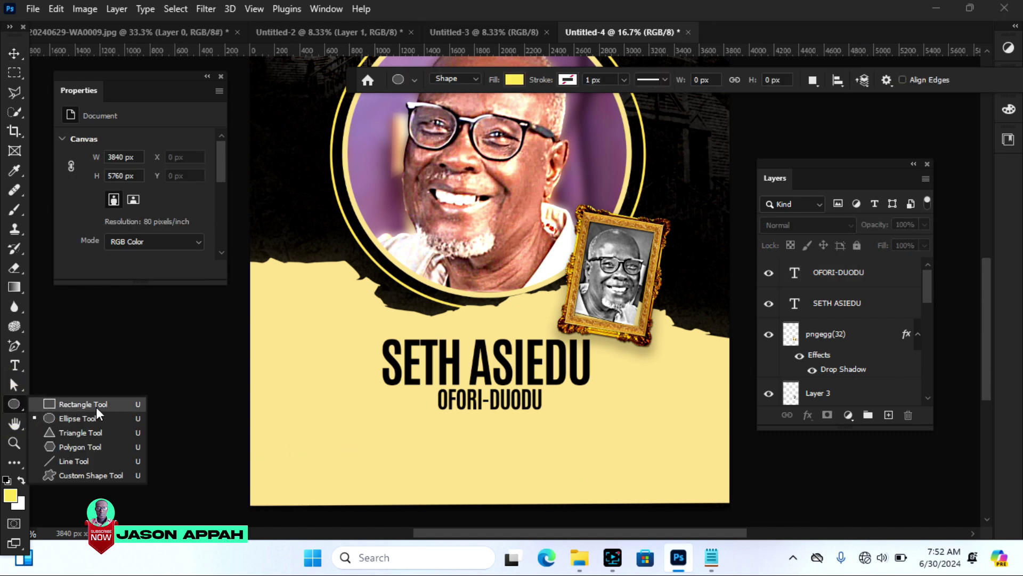
click(79, 407)
drag(383, 397, 430, 399)
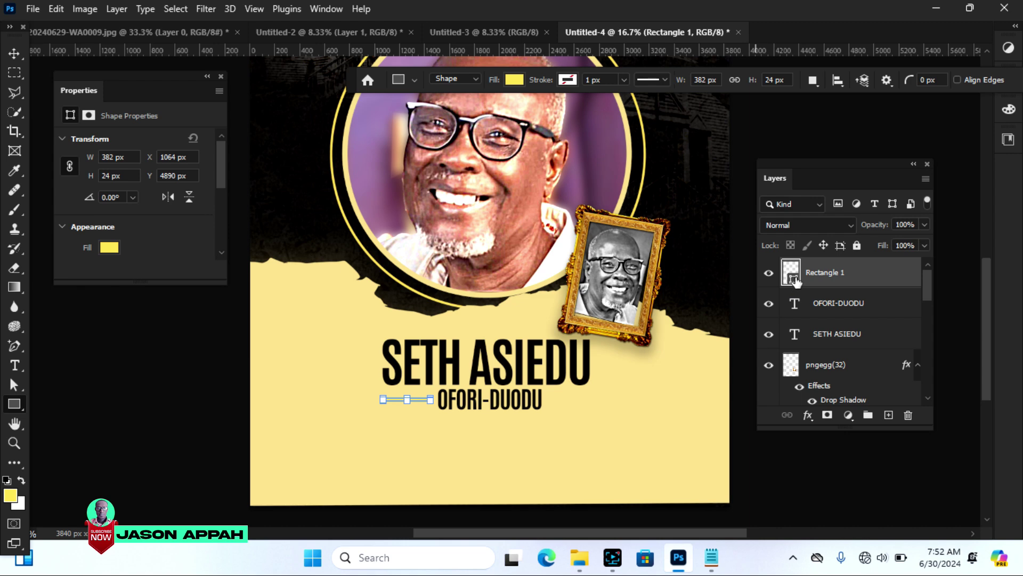
double_click(793, 278)
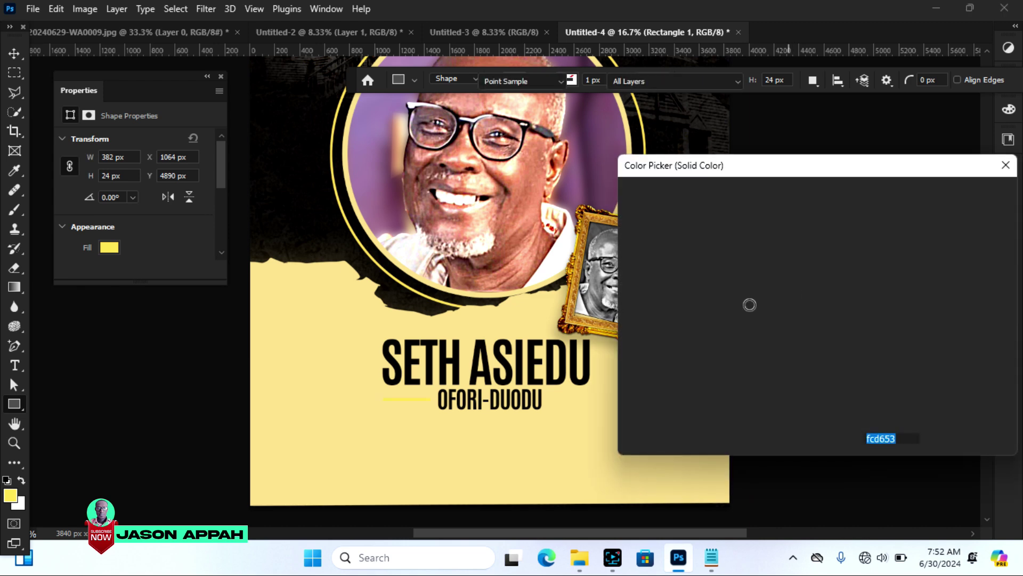
click(553, 356)
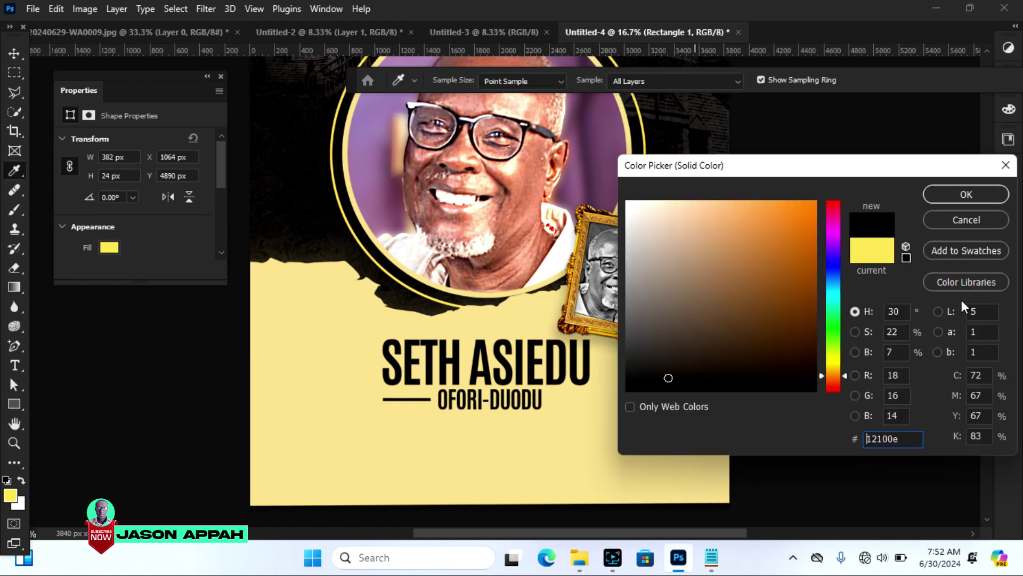
click(998, 196)
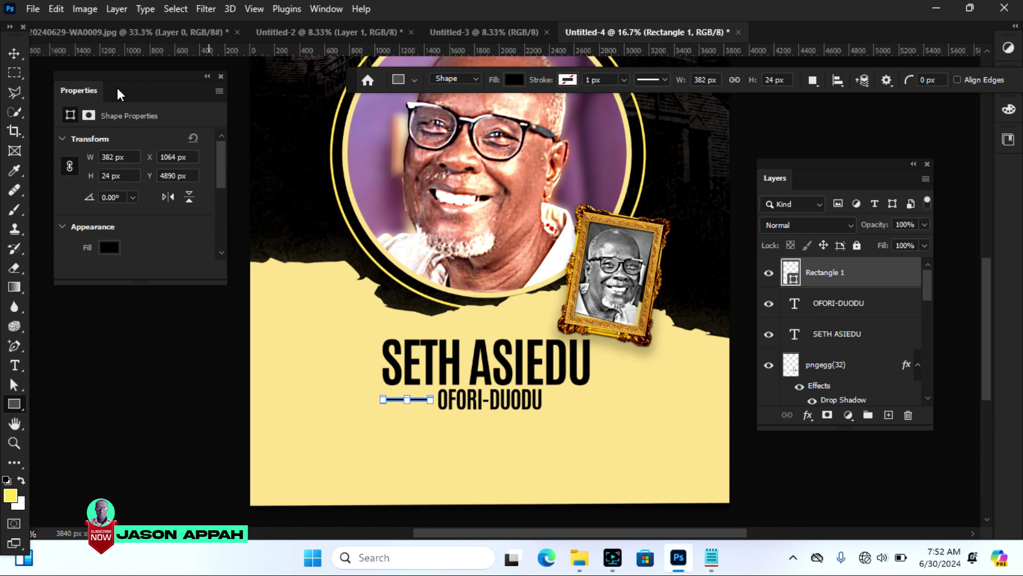
Step: Nudge the thin black line down and slightly toward the surname, to X 1082 px and Y 4920 px
click(14, 53)
key(Down)
key(Down)
key(Down)
key(Down)
key(Down)
key(Down)
key(Down)
key(Down)
key(Down)
key(Down)
key(Down)
key(Down)
key(Down)
key(Down)
key(Down)
key(Down)
key(Down)
key(Down)
key(Down)
key(Down)
key(Down)
key(Down)
key(Down)
key(Down)
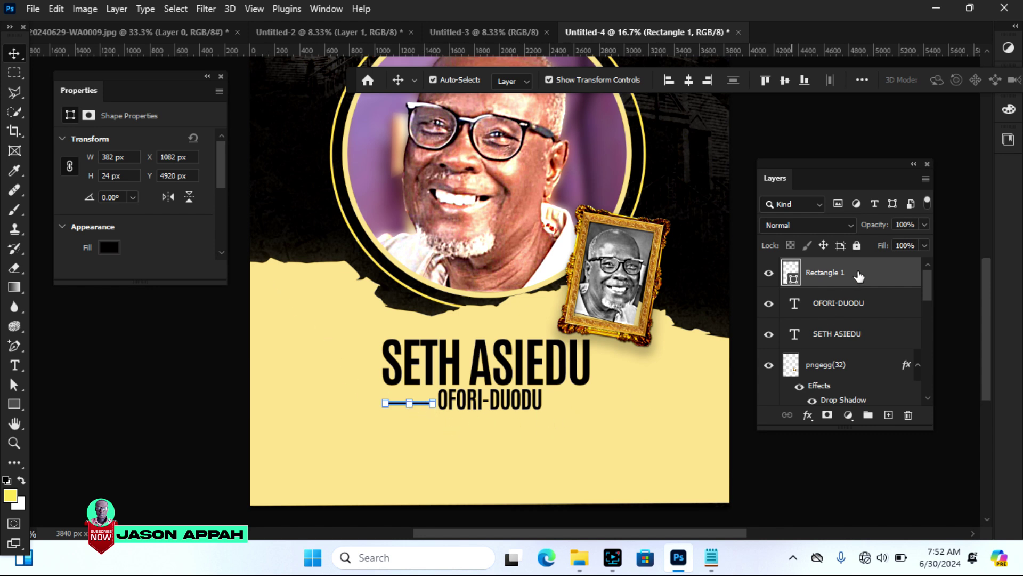
Step: Duplicate the thin black line and place one of the two after the surname so the lines flank it, ending with nothing selected
drag(859, 276, 889, 414)
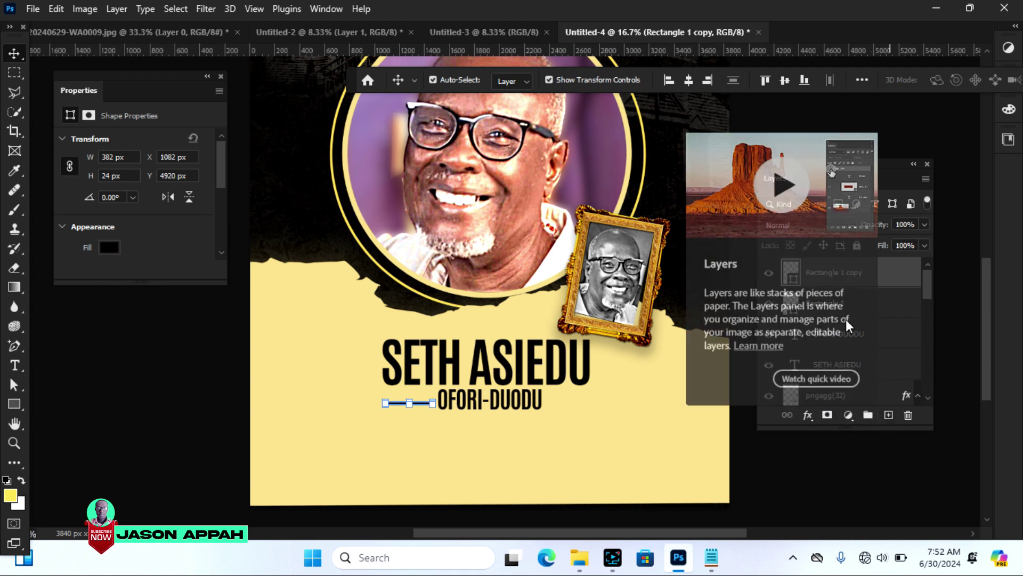
click(837, 304)
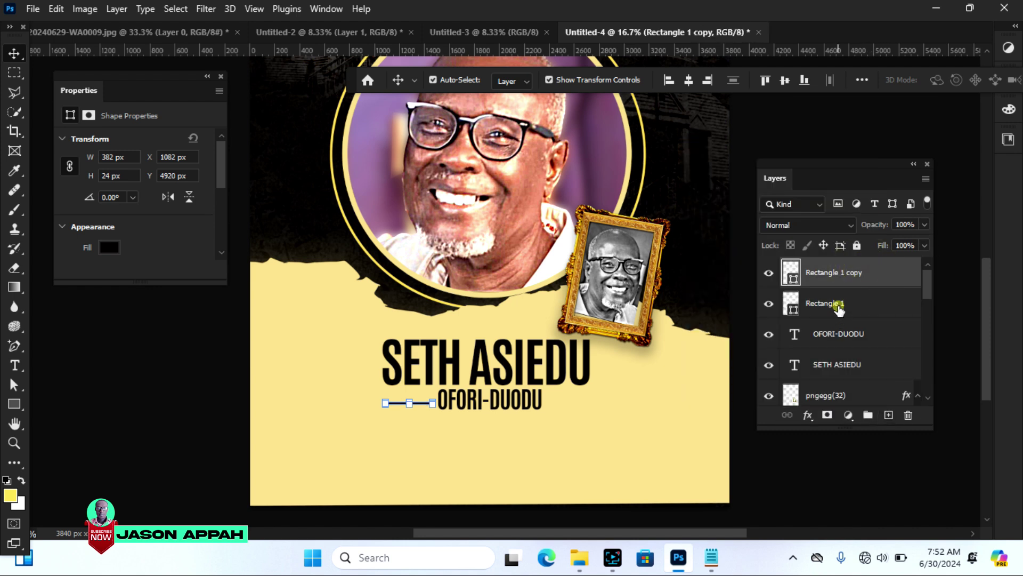
key(shift+Right)
key(shift+Right)
key(shift+Right)
key(shift+Right)
key(shift+Right)
key(shift+Right)
key(Right)
key(Right)
key(Right)
key(Right)
key(Right)
key(Right)
key(shift+Right)
key(shift+Right)
key(shift+Right)
key(Right)
key(Right)
key(Right)
key(Right)
key(Right)
key(Right)
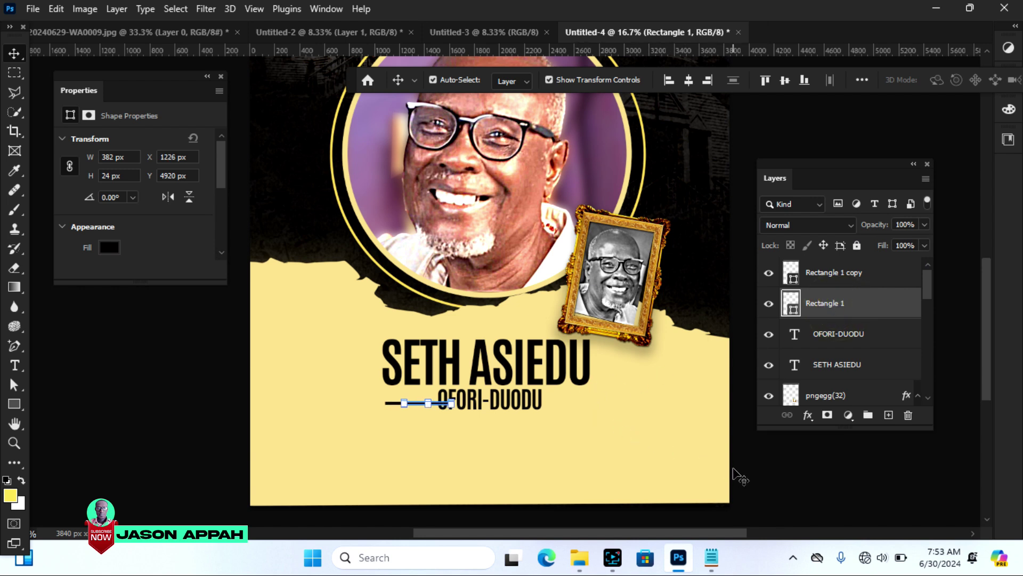
click(766, 464)
drag(538, 406, 591, 409)
click(777, 472)
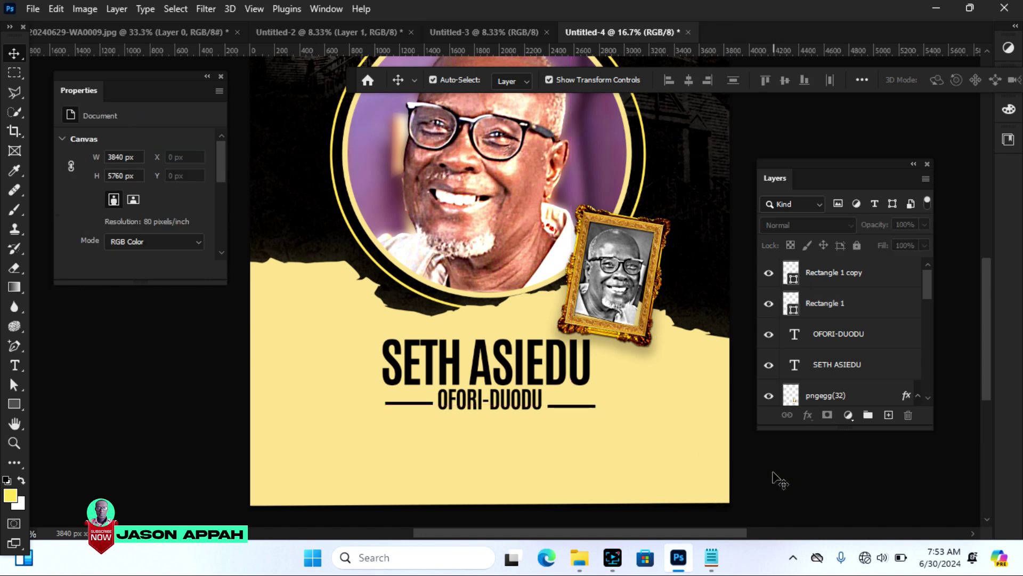
Step: Switch to Notepad and copy the line with the birth and death years
click(710, 556)
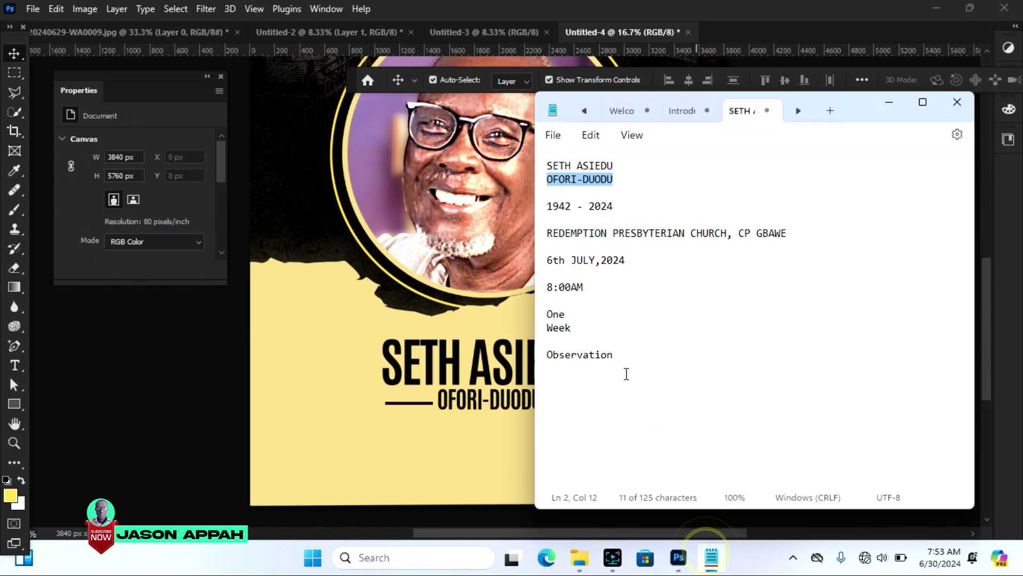
drag(613, 206, 546, 211)
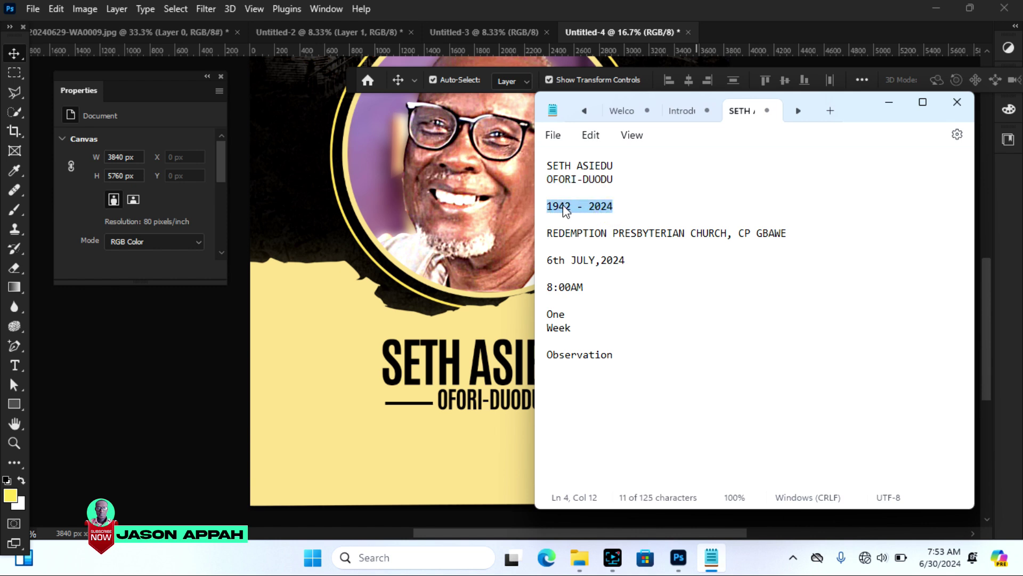
right_click(565, 212)
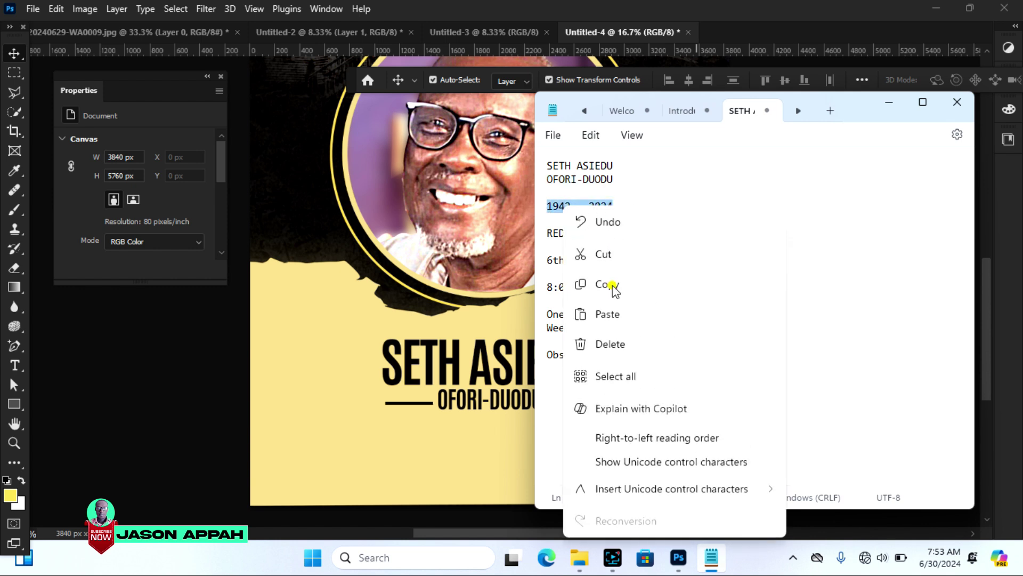
click(615, 289)
Step: Return to Photoshop and paste the copied years as a new text layer on the gold base
click(14, 371)
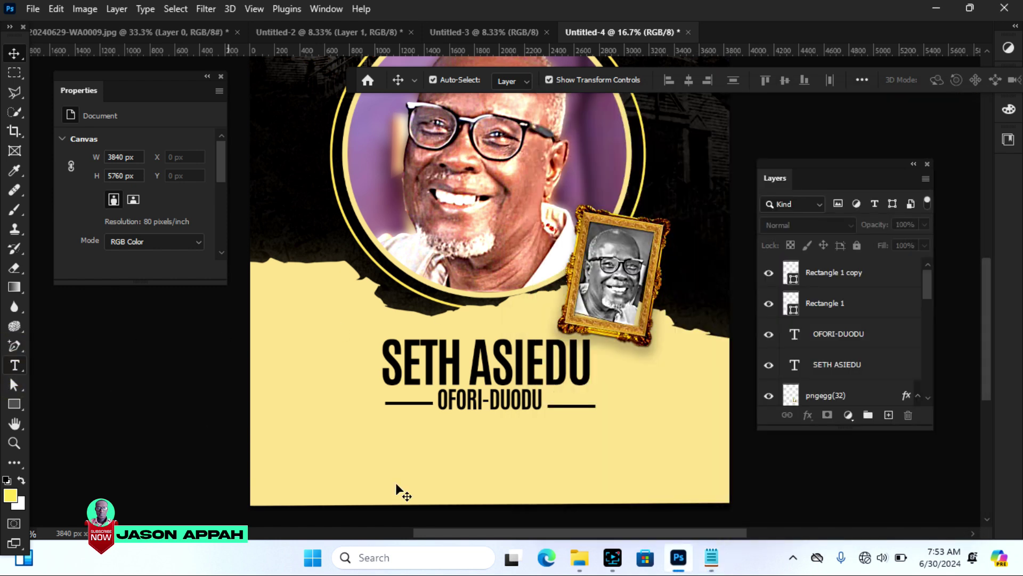
click(14, 365)
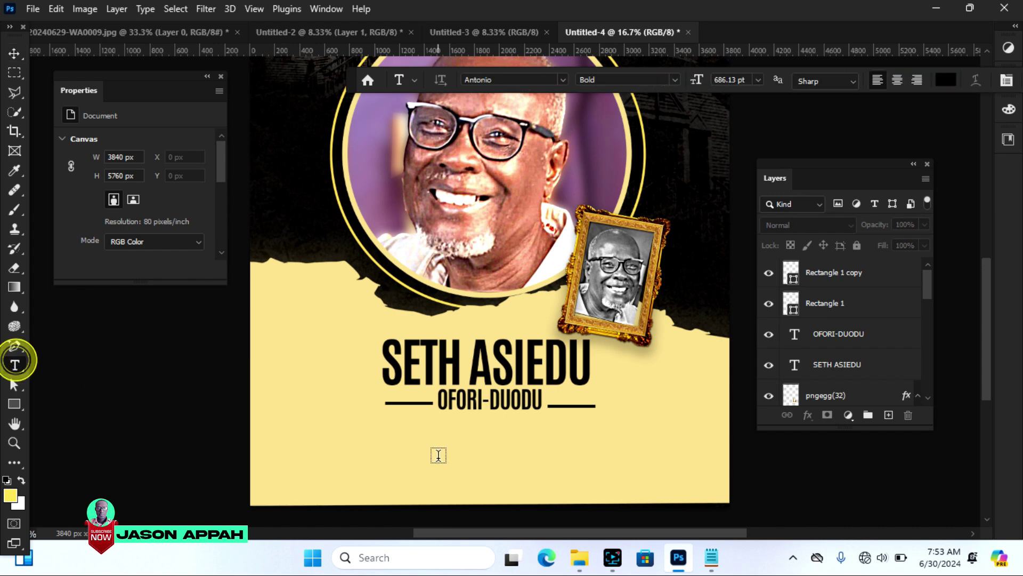
click(390, 443)
right_click(423, 431)
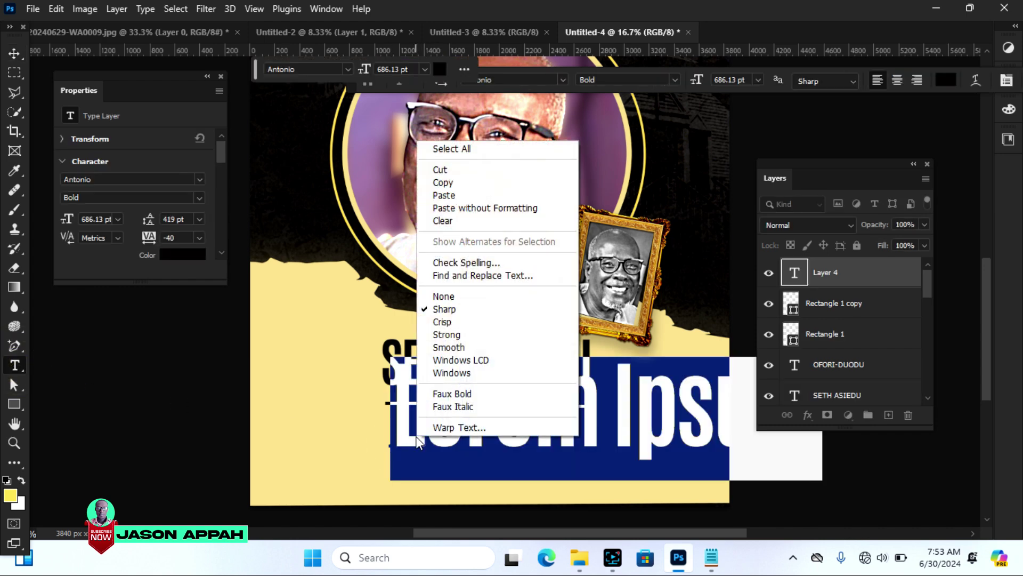
click(443, 195)
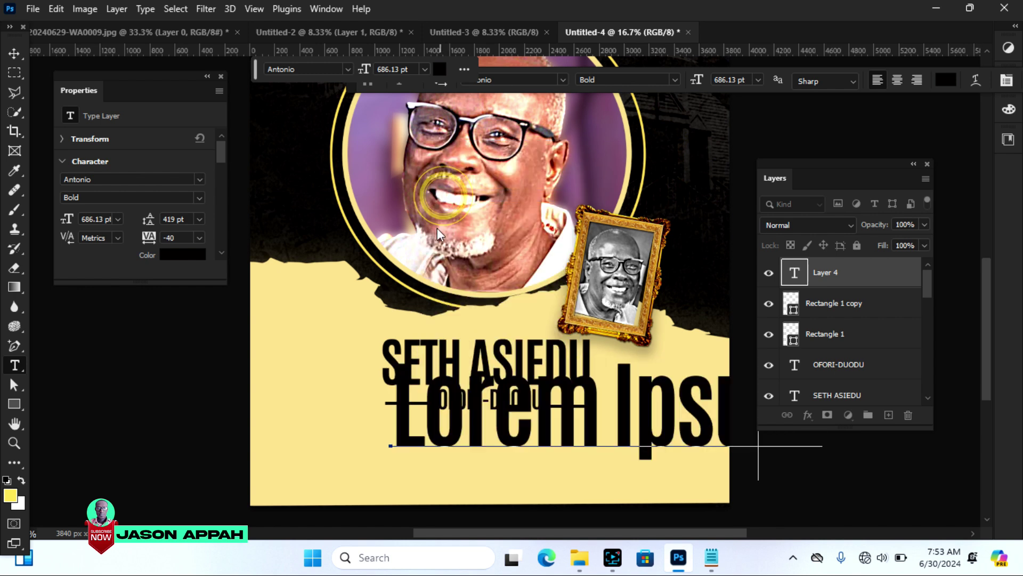
click(21, 59)
Step: Scale the years text down to about 116 pt and place it directly beneath the surname
drag(759, 445, 471, 398)
drag(391, 441, 507, 426)
key(Up)
key(Up)
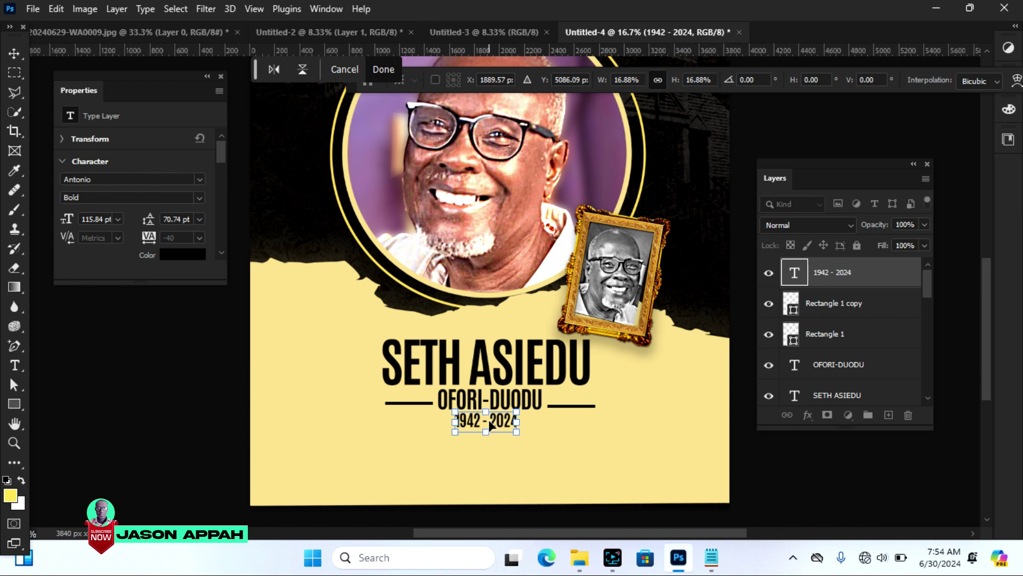
key(Return)
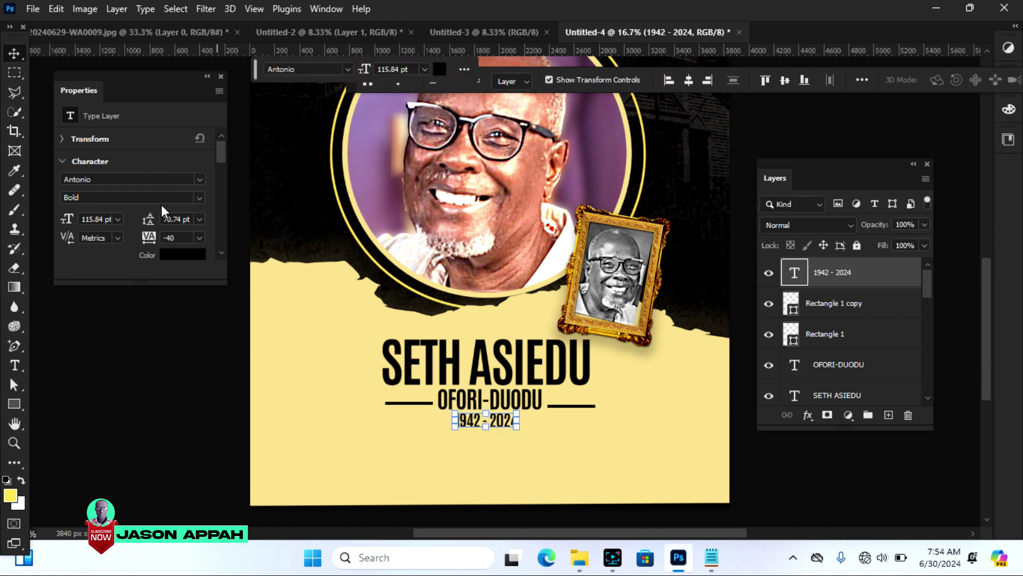
Step: Change the years text to the Regular style, nudge it up and right to sit centered under the surname, and deselect it
click(199, 198)
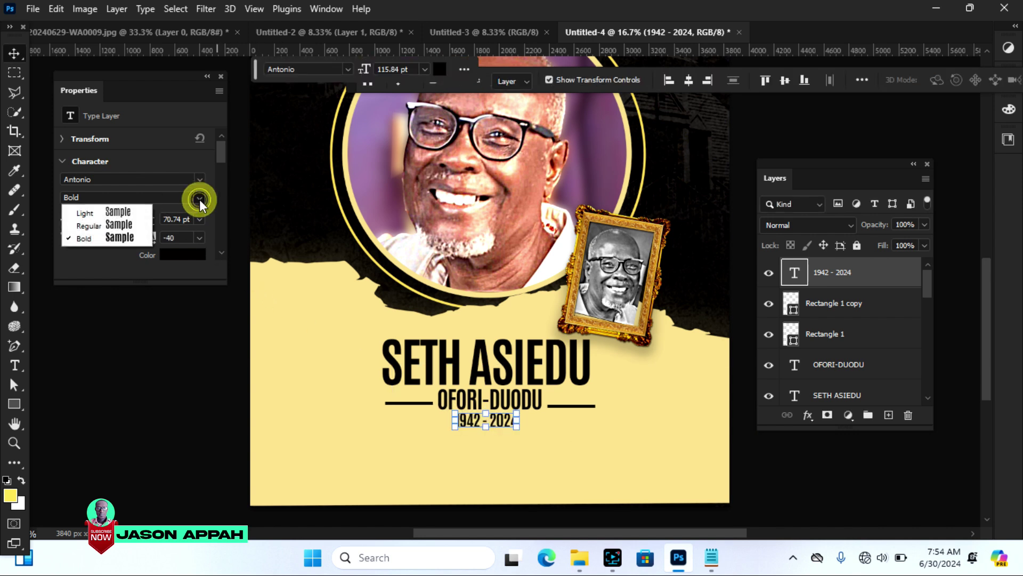
click(89, 226)
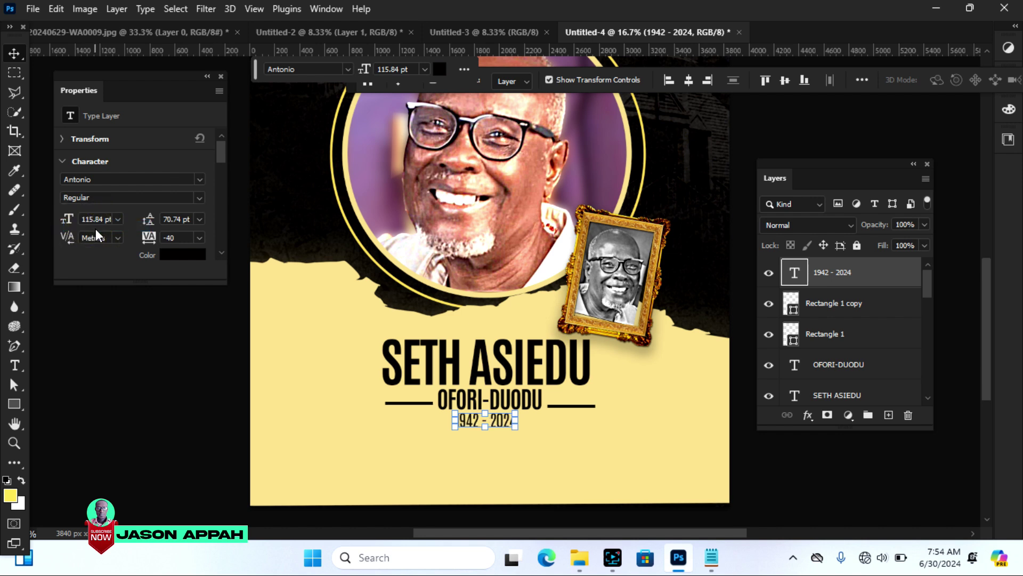
key(Up)
key(Up)
key(Up)
key(Right)
key(Right)
key(Right)
key(Right)
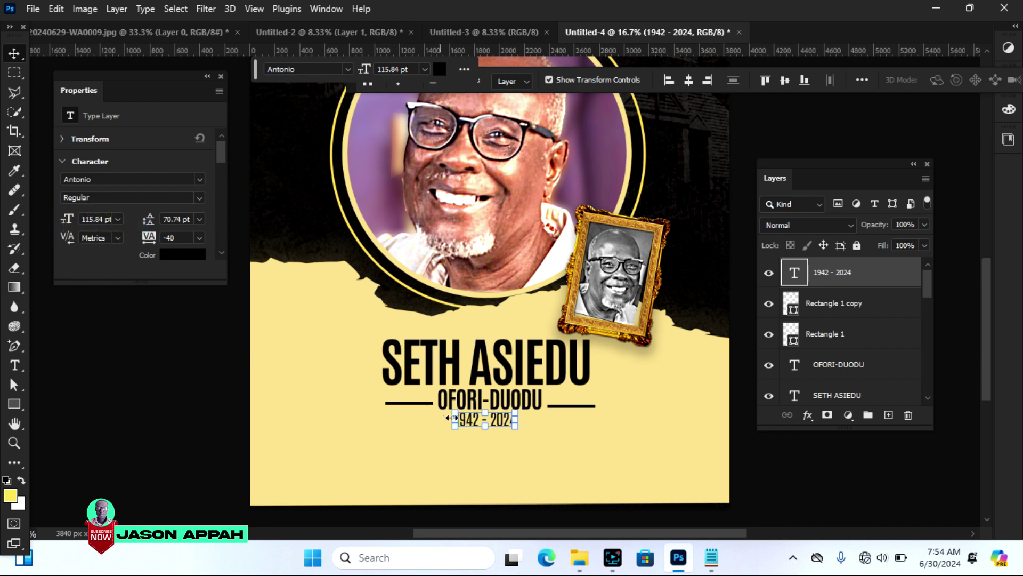
key(Up)
key(Up)
key(Up)
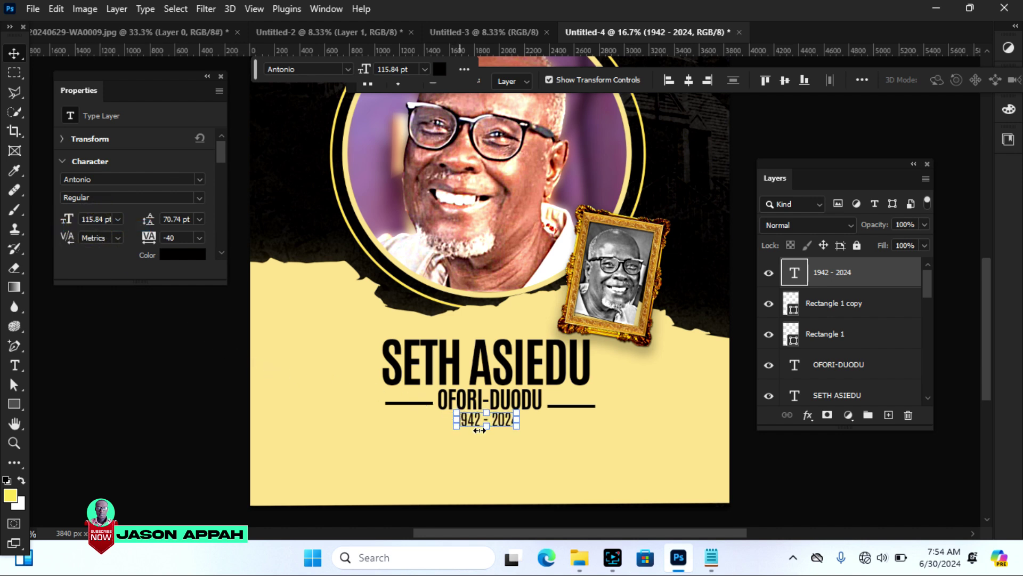
click(786, 482)
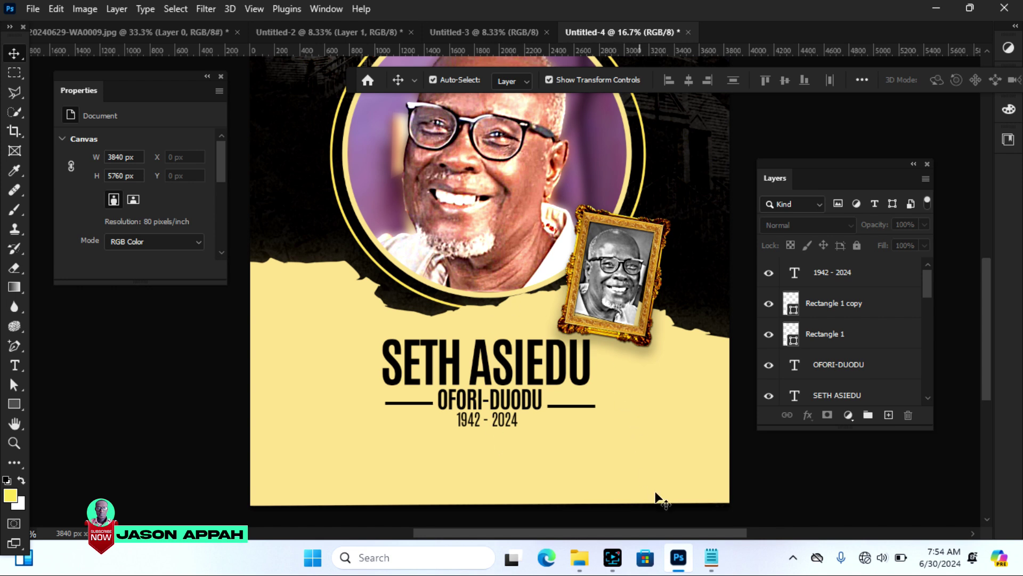
Step: Switch to Notepad and copy the venue line "REDEMPTION PRESBYTERIAN CHURCH, CP GBAWE"
click(711, 557)
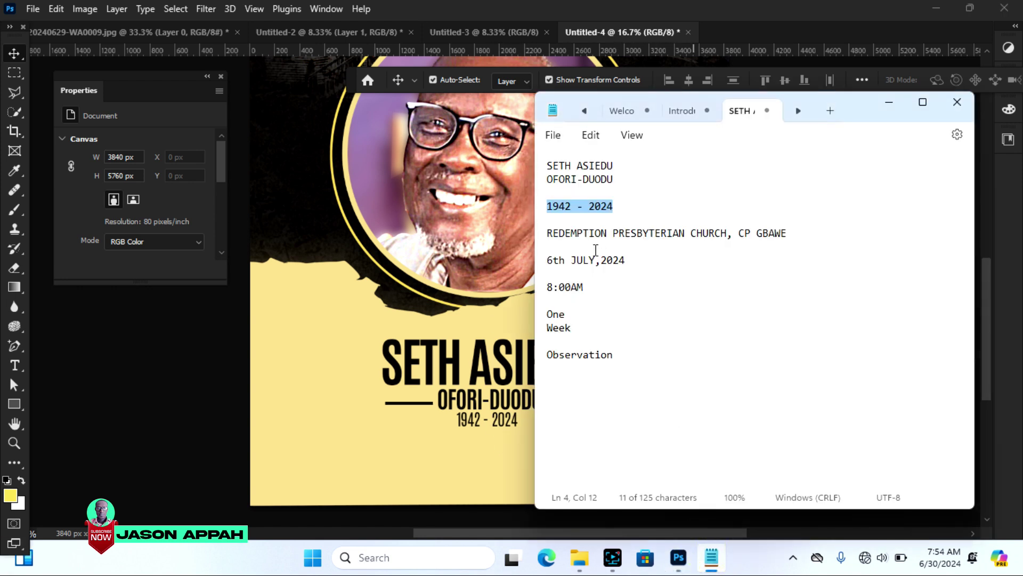
drag(549, 236, 789, 235)
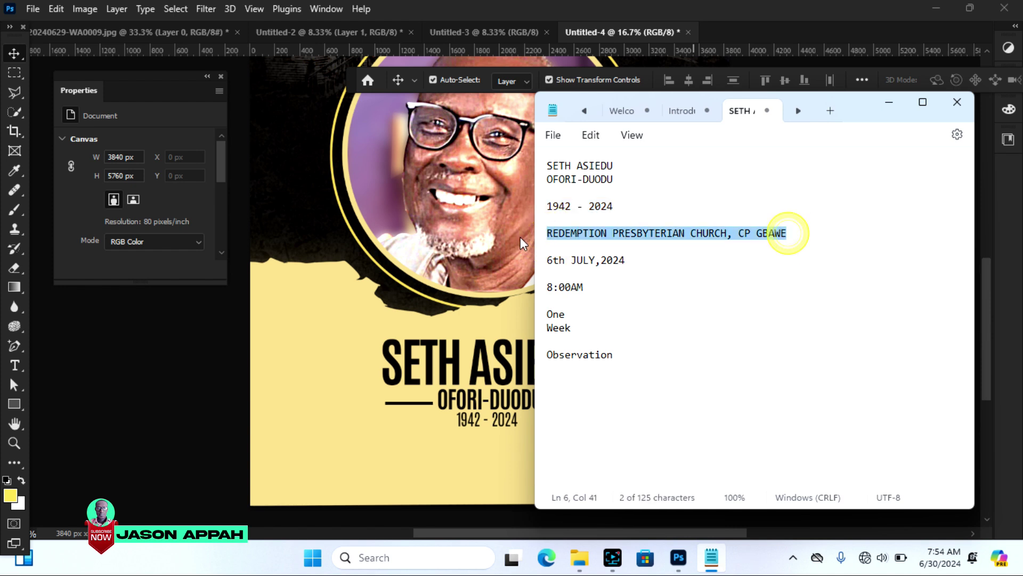
right_click(600, 234)
click(661, 81)
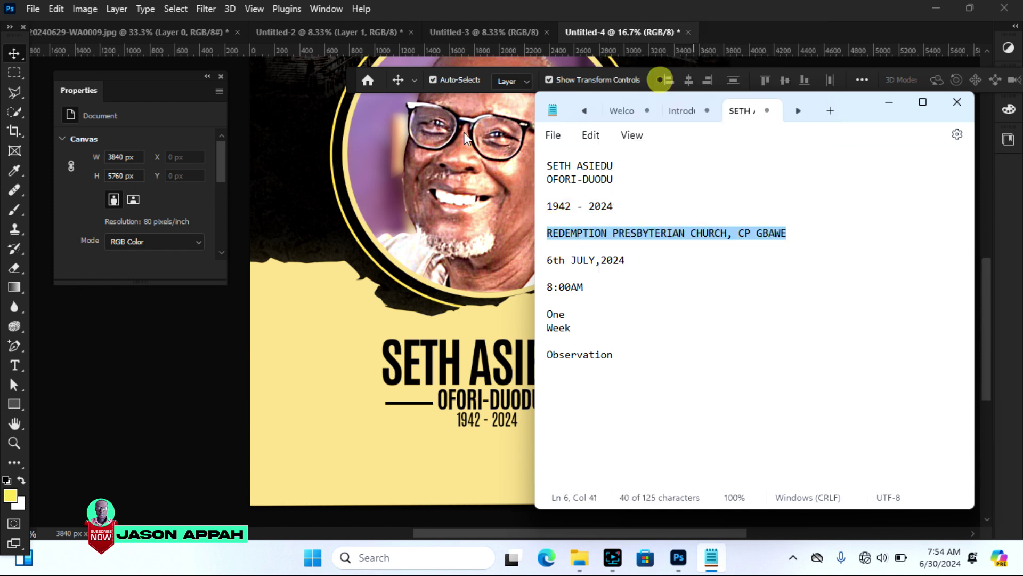
Step: Return to Photoshop and paste the copied venue as a new 187 pt text layer beneath the years
click(14, 365)
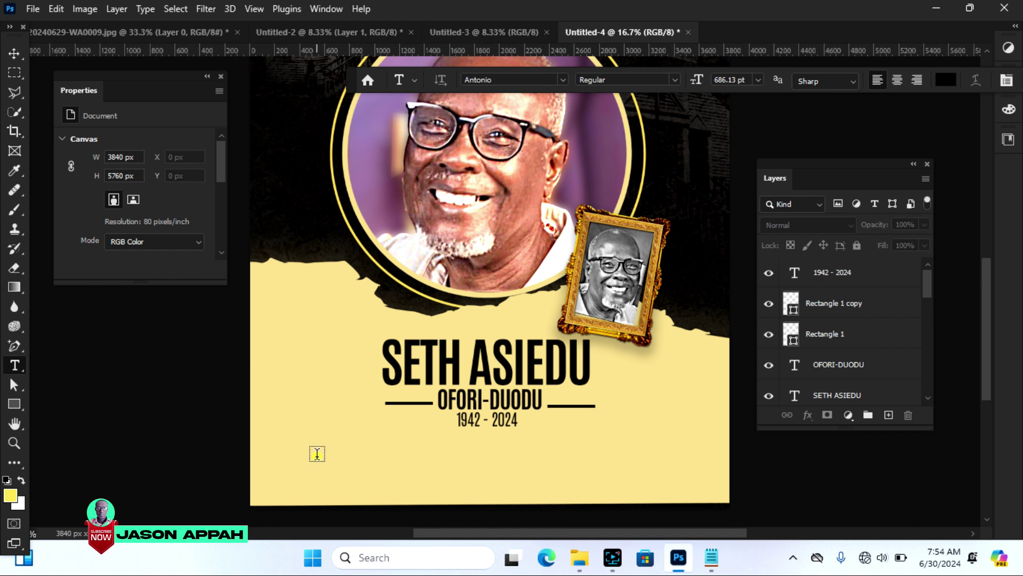
click(317, 453)
click(317, 453)
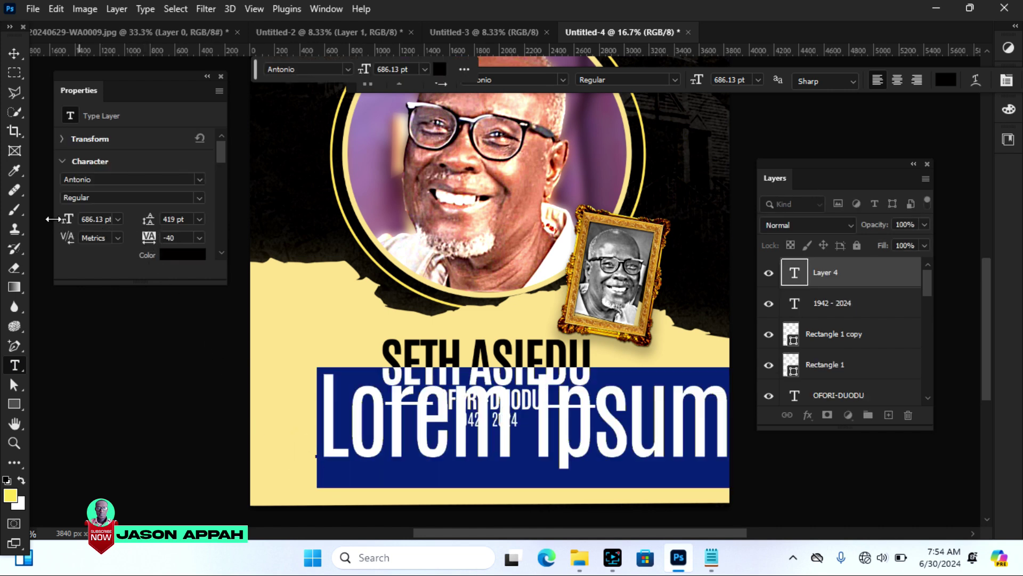
drag(72, 224, 2, 229)
drag(68, 222, 3, 223)
drag(67, 219, 3, 229)
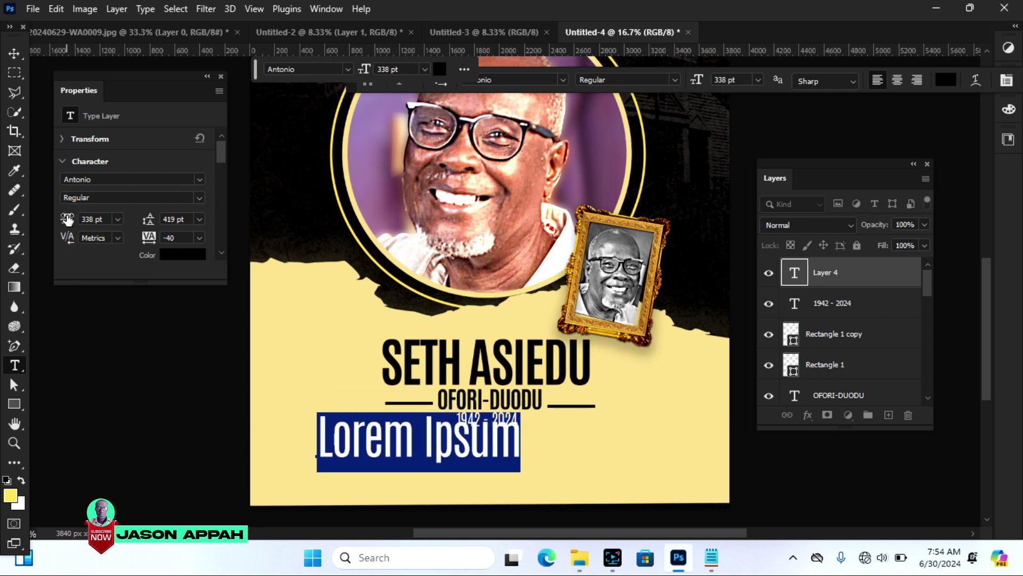
drag(67, 219, 3, 226)
drag(67, 219, 50, 222)
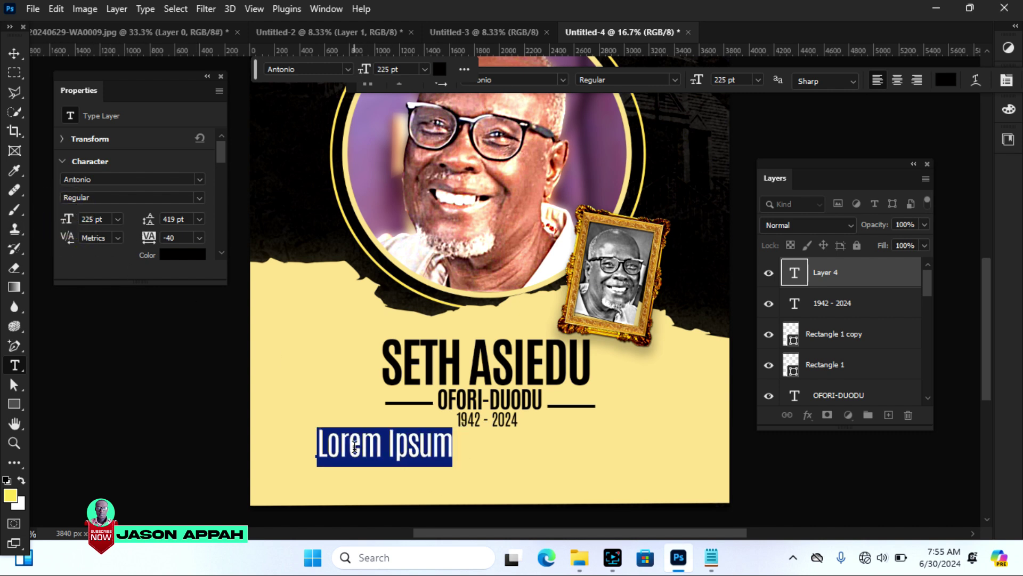
drag(70, 220, 37, 228)
key(ctrl+v)
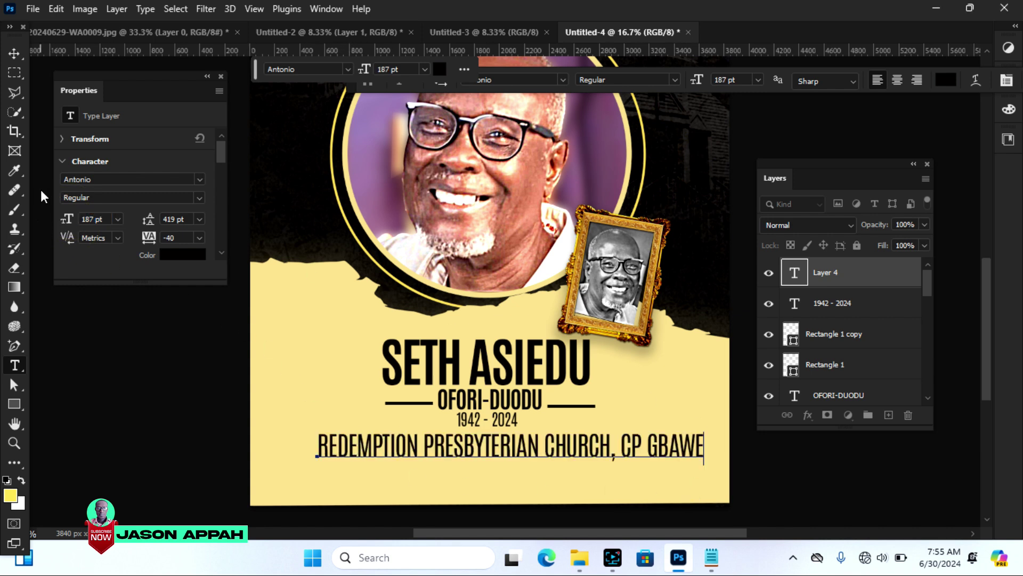
Step: Scale the venue text down to about 136 pt and apply the transformation
click(14, 54)
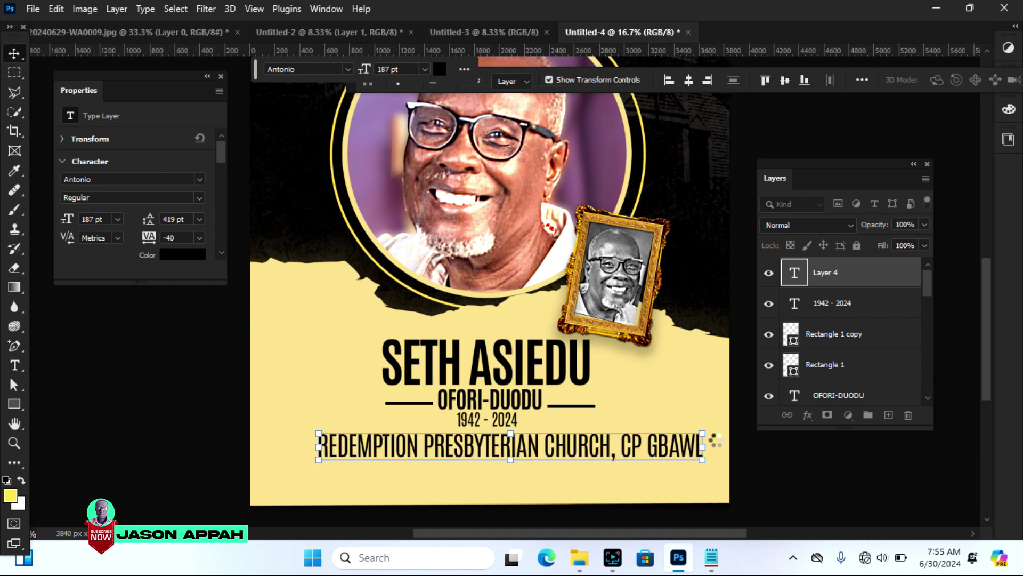
drag(702, 434, 643, 433)
drag(624, 434, 598, 441)
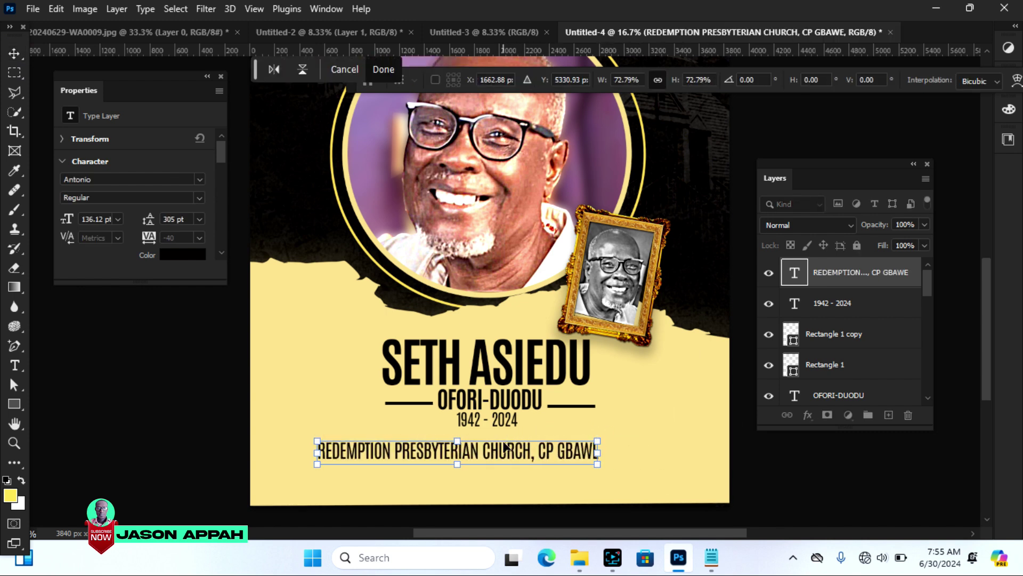
key(Return)
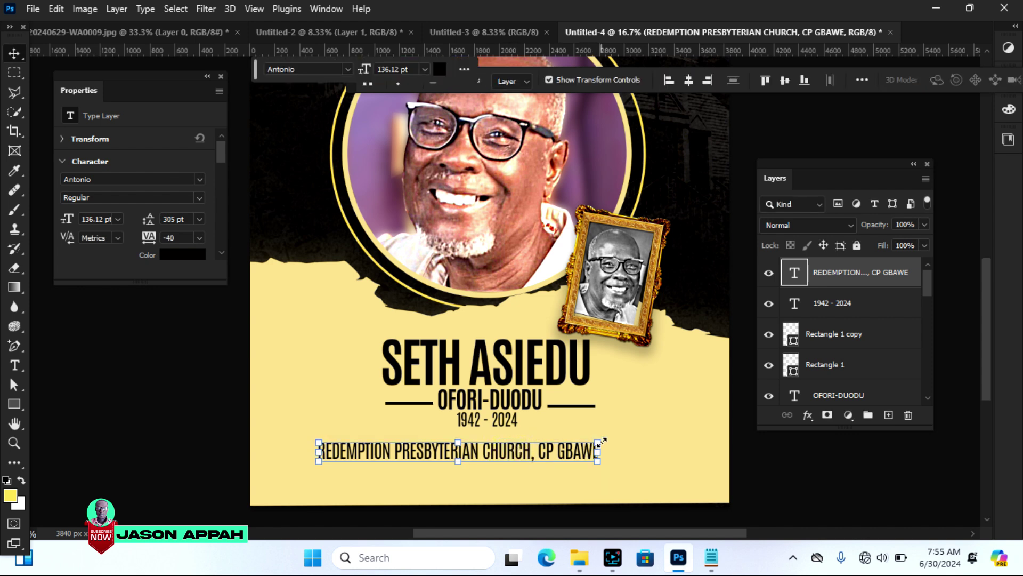
Step: Scale the venue text down to about 126 pt, apply it, and move the line up just beneath the years
drag(586, 440, 579, 442)
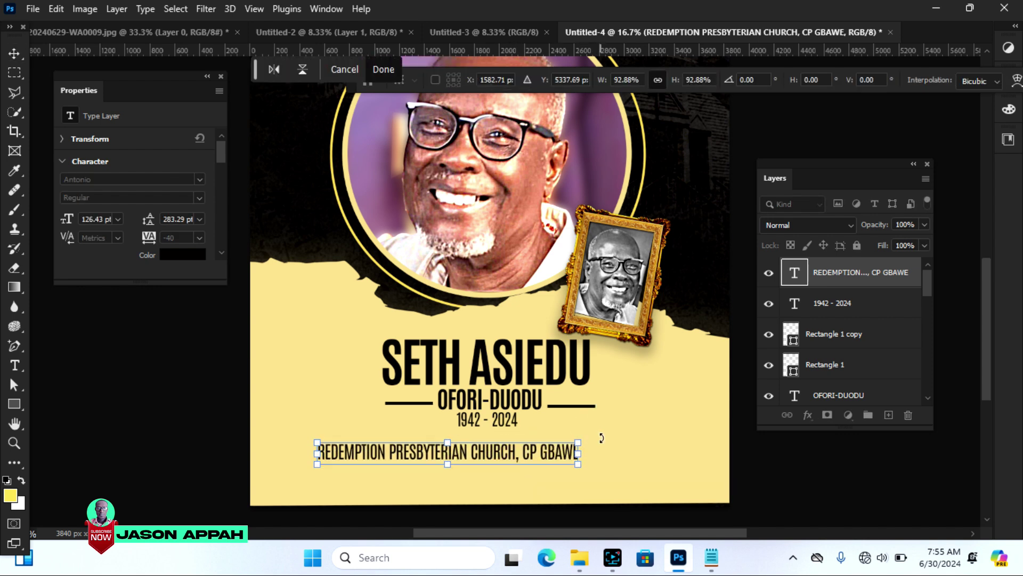
key(Return)
drag(552, 451, 569, 446)
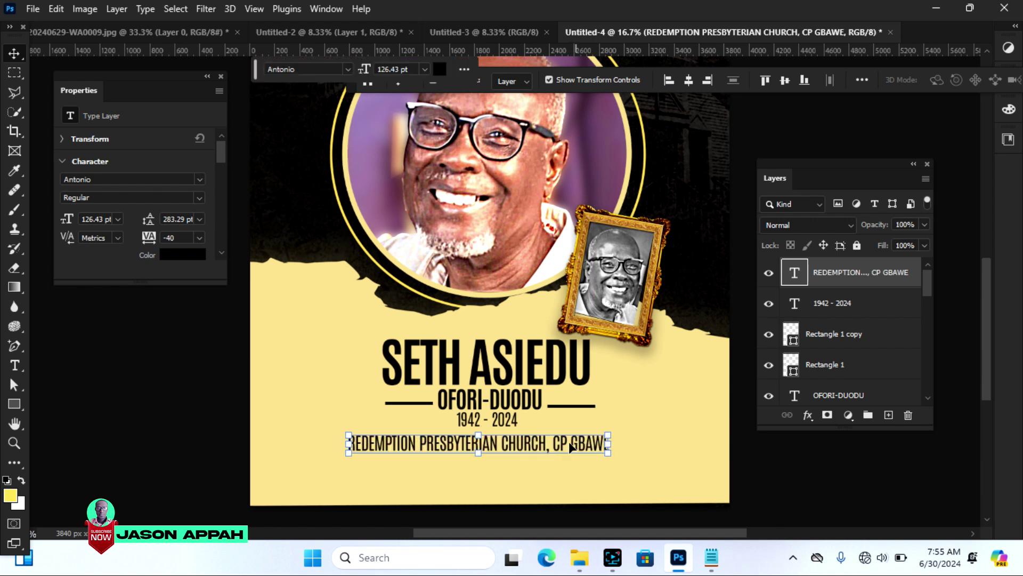
Step: Center the venue text horizontally on the canvas and deselect it
click(867, 81)
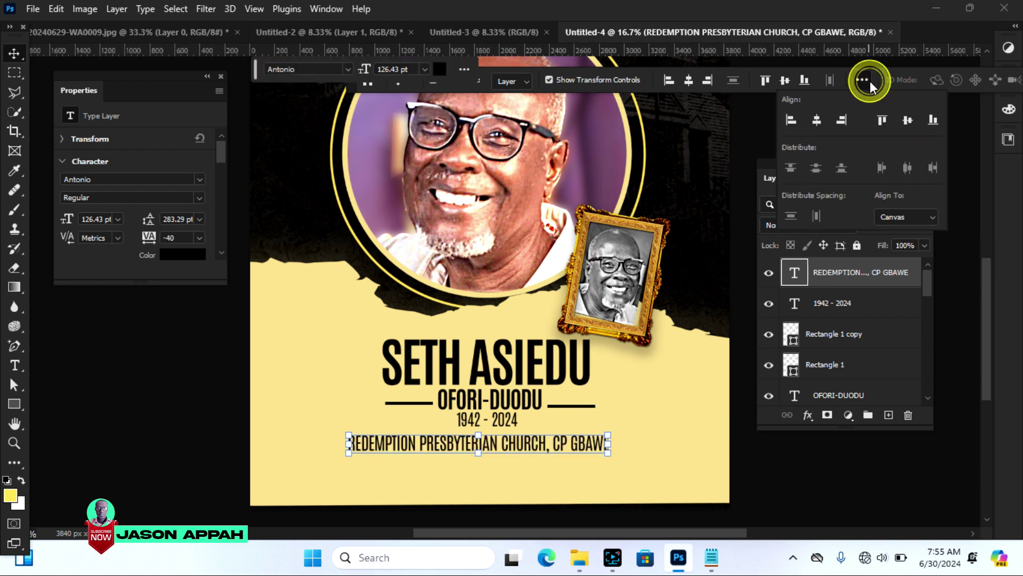
click(818, 121)
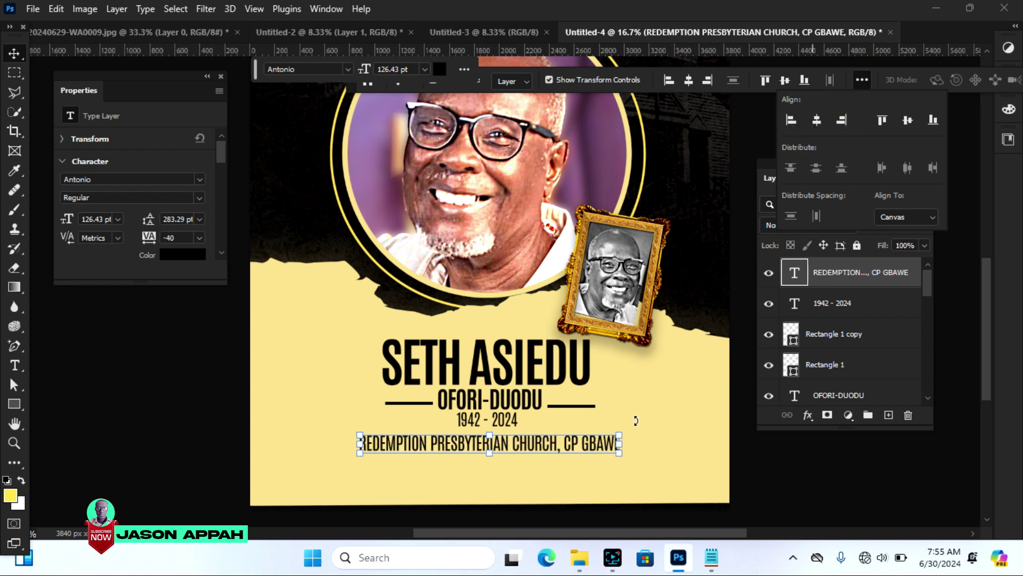
click(751, 473)
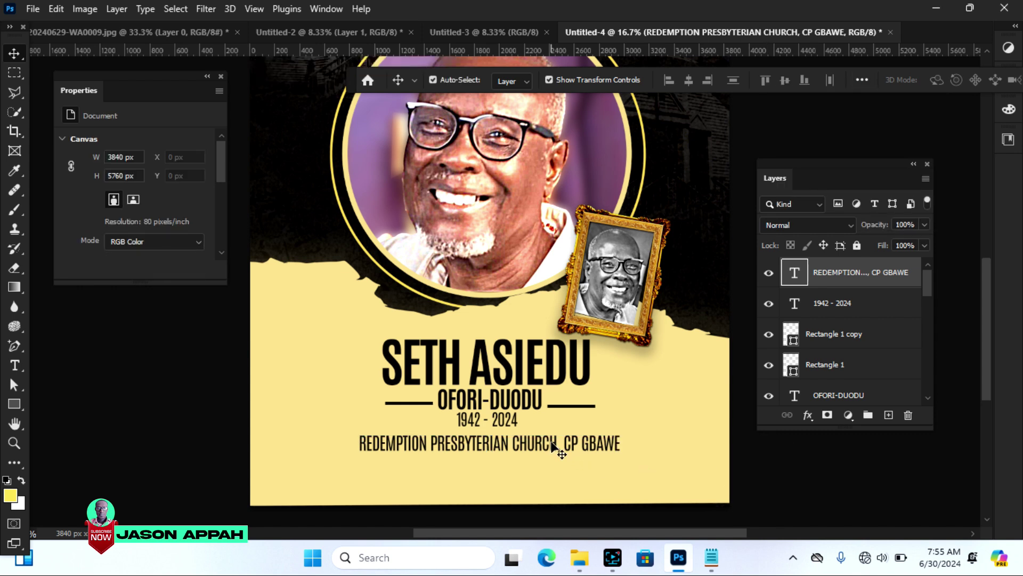
Step: Change the venue text to the Bold style, nudge it slightly closer to the years, and deselect it
click(580, 462)
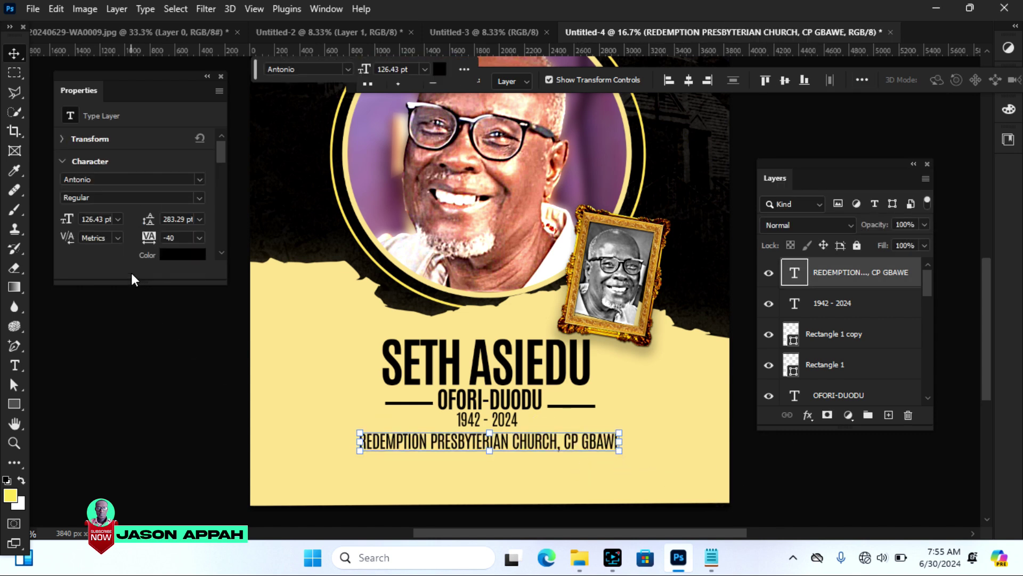
click(198, 194)
click(119, 237)
click(772, 482)
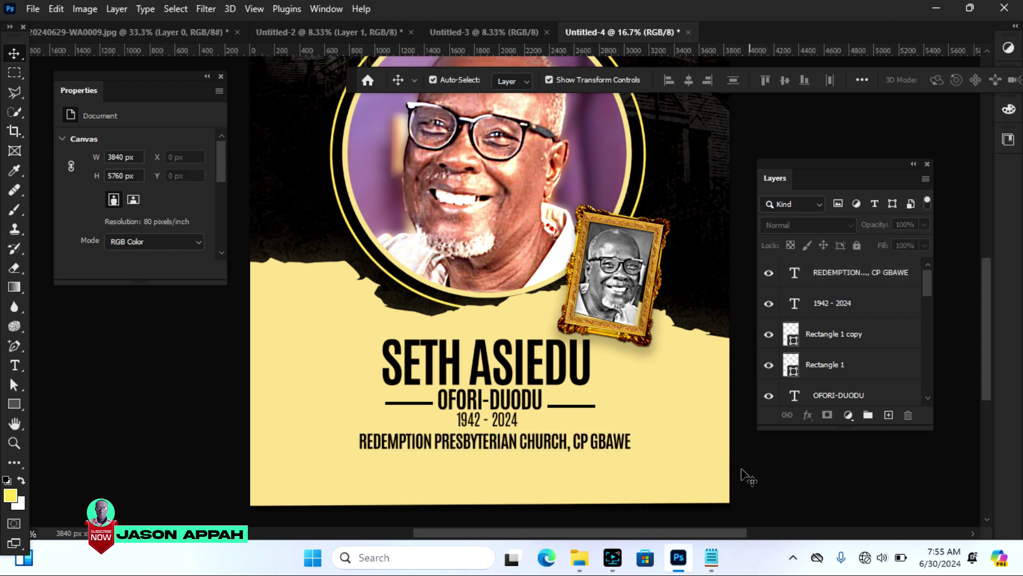
click(512, 442)
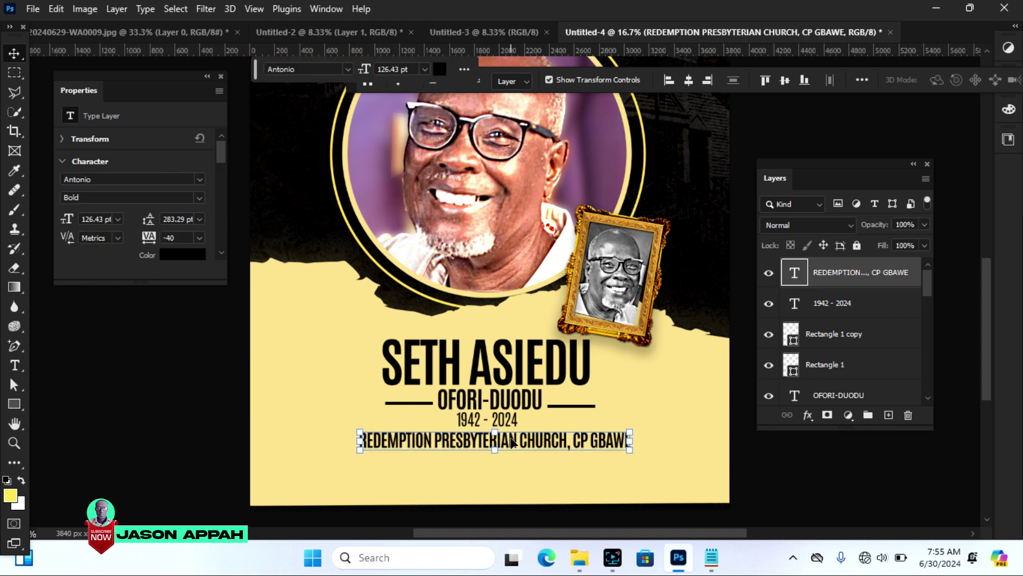
click(773, 486)
Step: Switch to Notepad and copy the date line "6th JULY,2024"
key(alt+Tab)
drag(624, 261, 550, 261)
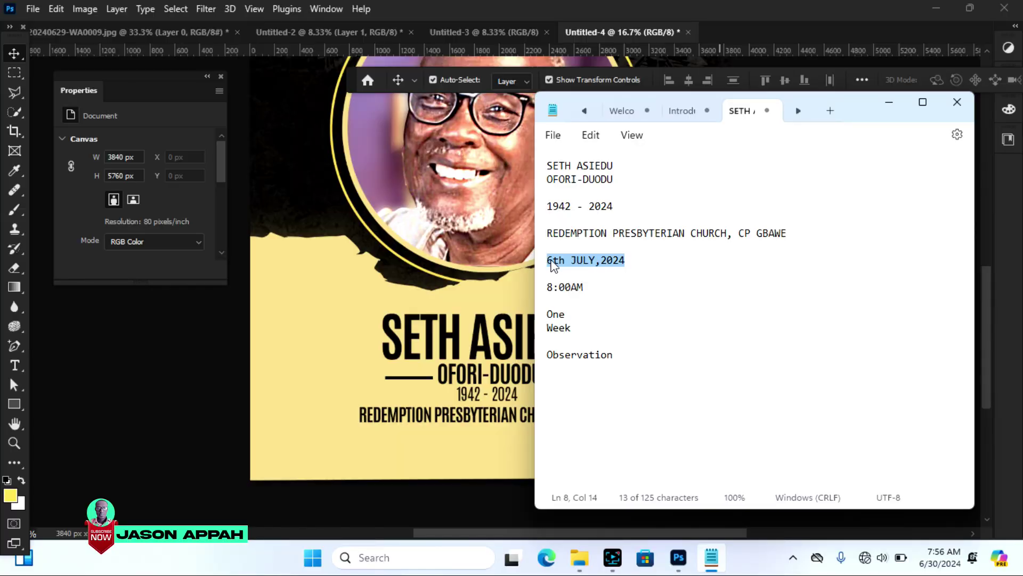
right_click(554, 264)
Step: Return to Photoshop and paste the copied date as a new 187 pt Bold text layer beneath the venue line
click(599, 83)
click(18, 373)
click(15, 368)
click(329, 448)
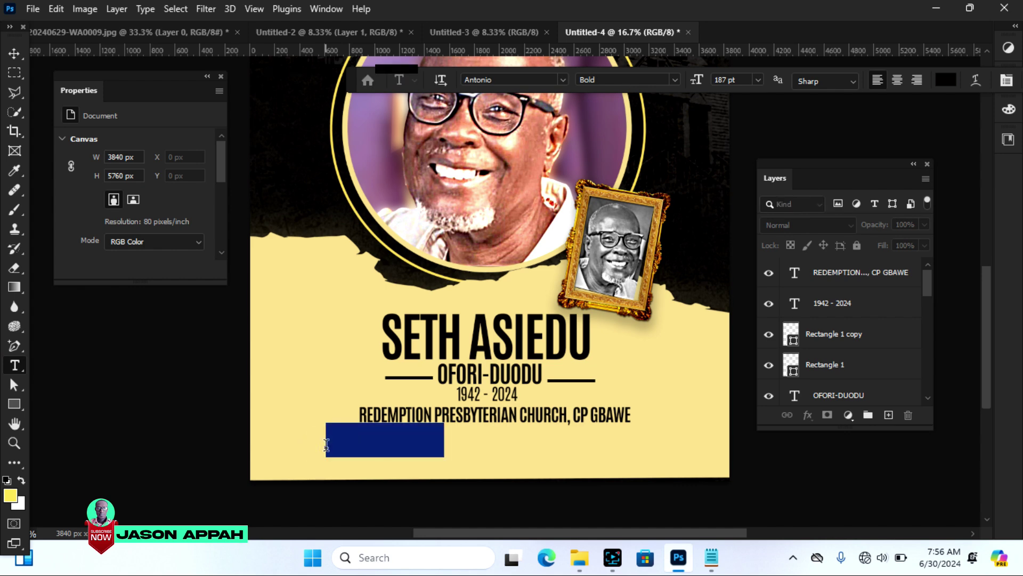
right_click(332, 445)
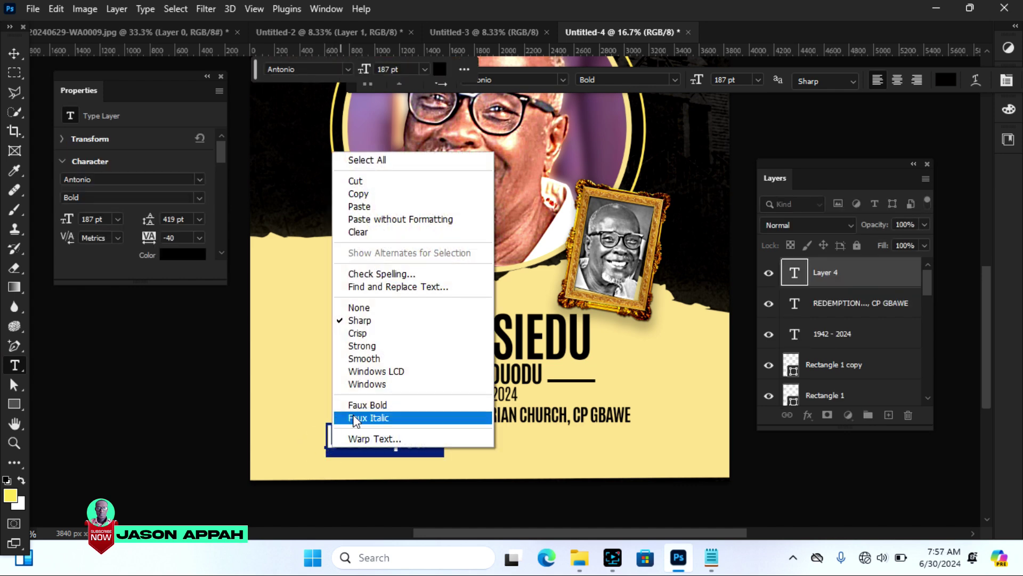
click(362, 207)
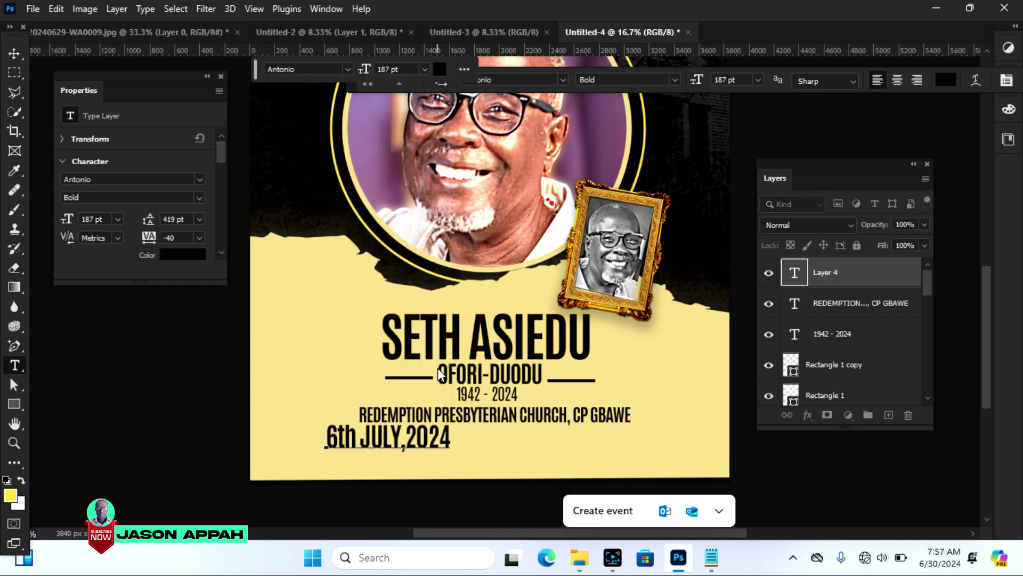
Step: Scale the date text down to about 143 pt and nudge it so its left edge aligns with the venue line above
click(14, 53)
drag(328, 423, 355, 431)
key(Right)
key(Right)
key(Right)
key(Right)
key(Right)
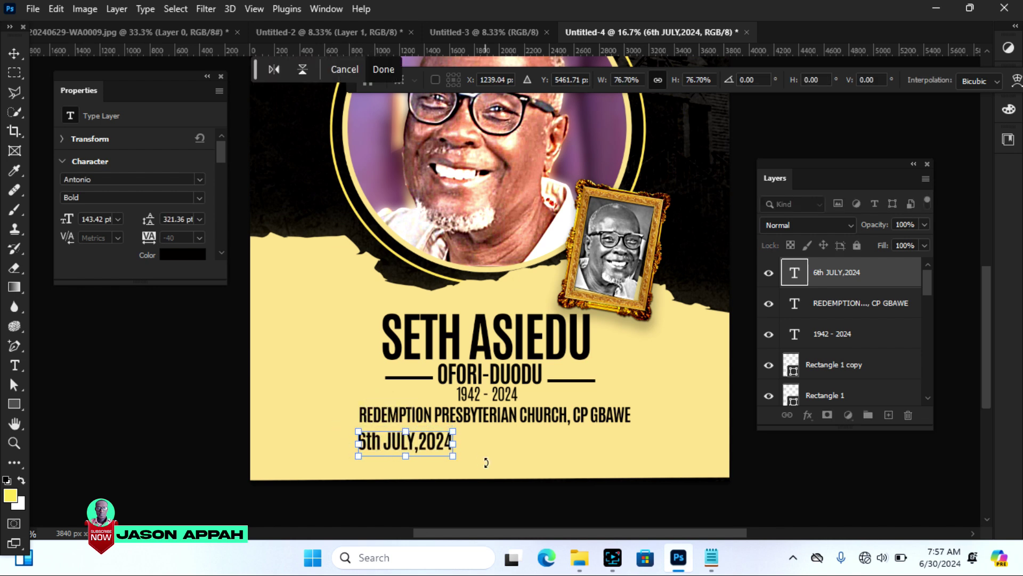
key(Up)
key(Up)
key(Up)
key(Up)
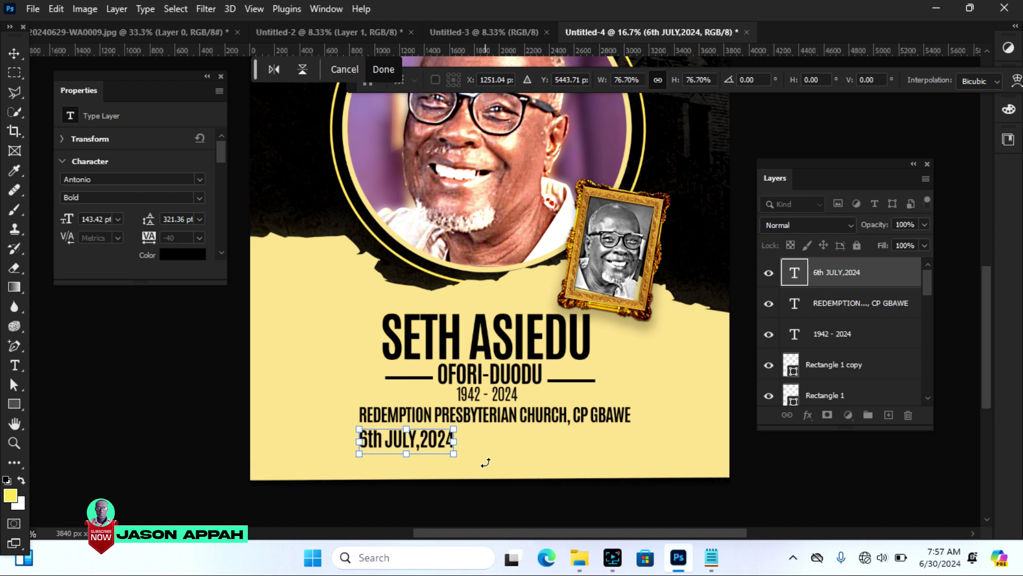
key(Up)
key(Up)
click(752, 472)
click(752, 472)
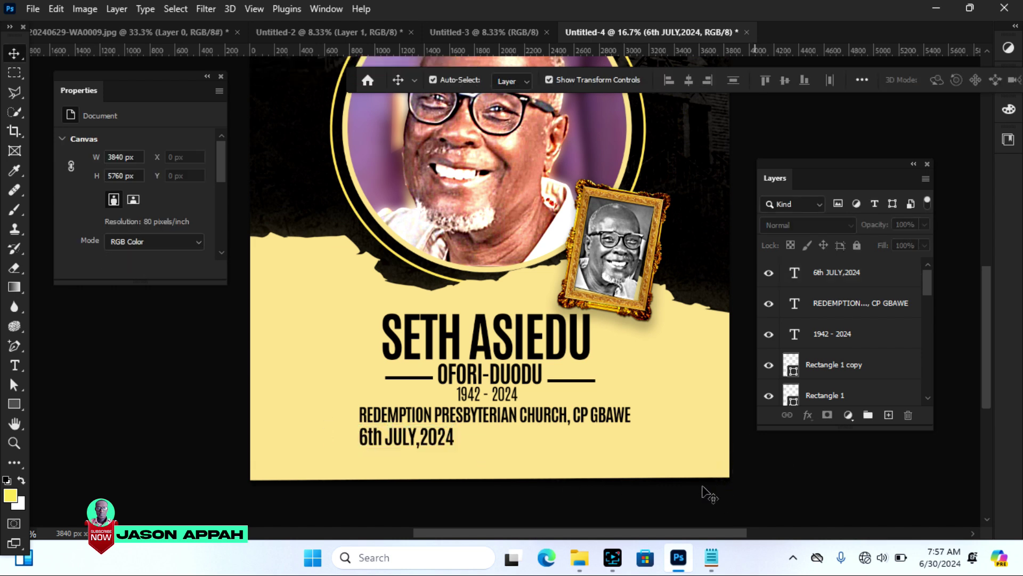
Step: Try the Regular style on the date text and deselect it
click(419, 443)
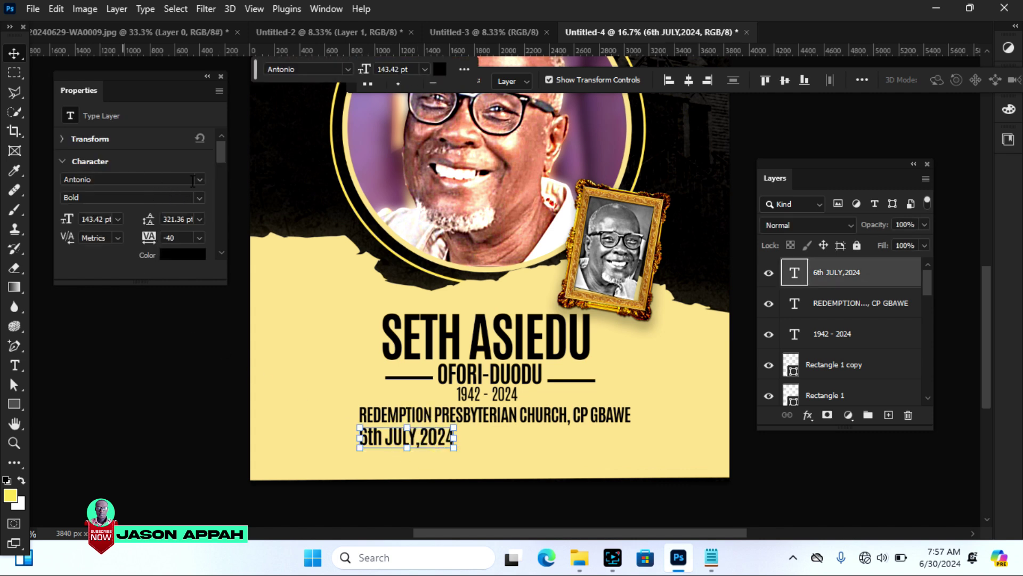
click(199, 197)
click(111, 222)
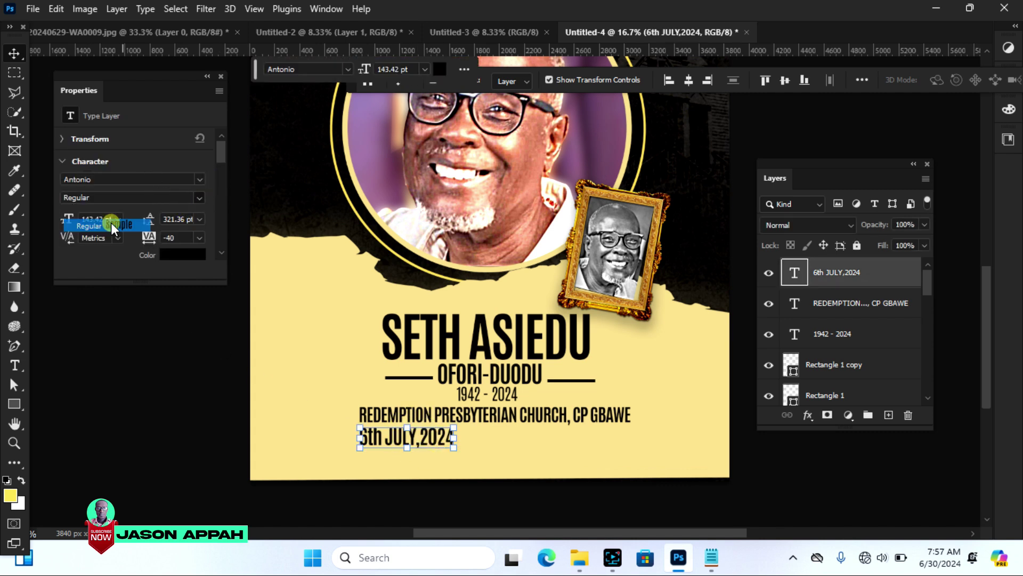
click(769, 456)
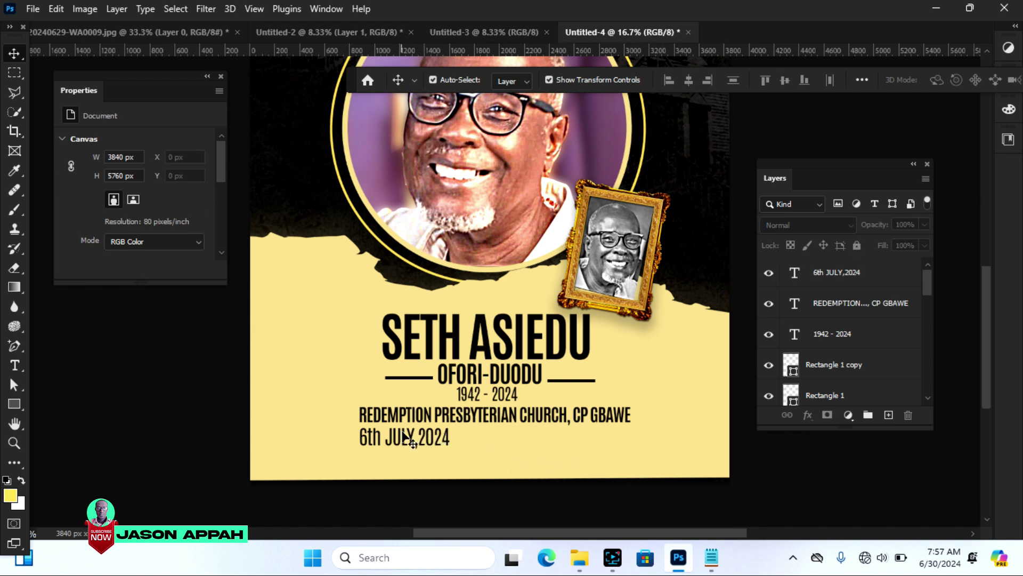
Step: Set the date text back to the Bold style and deselect it
click(408, 447)
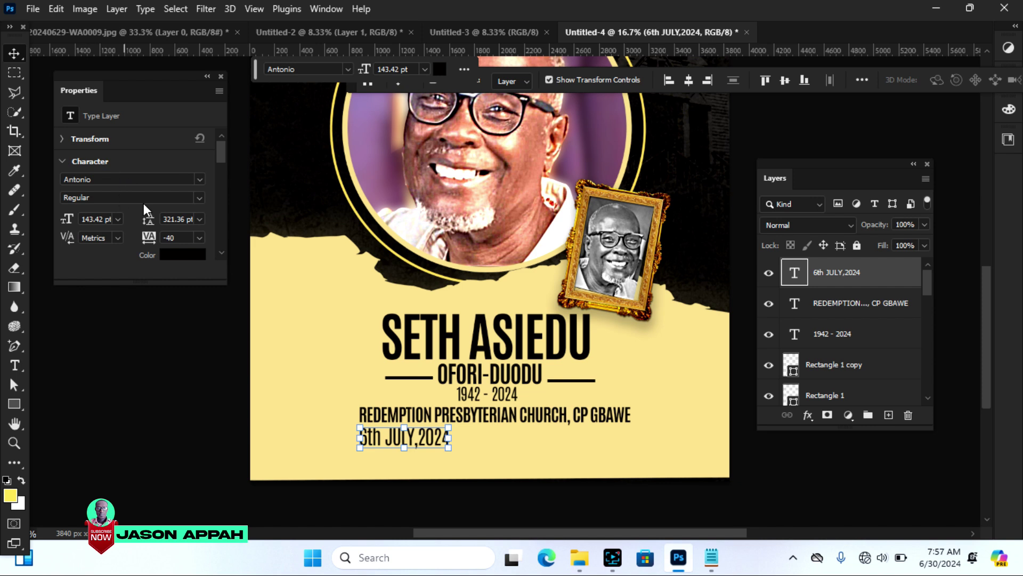
click(199, 199)
click(135, 235)
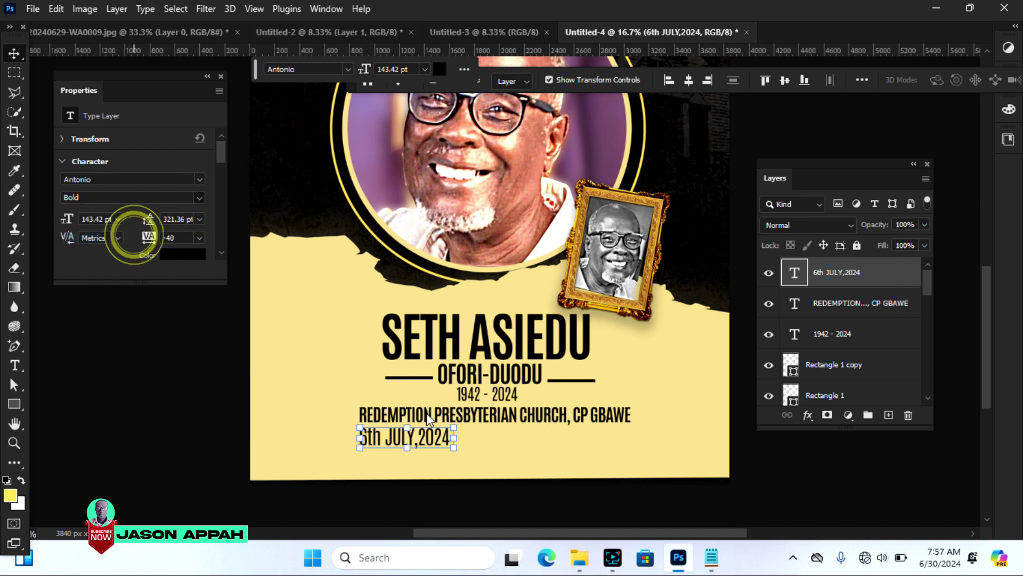
click(788, 488)
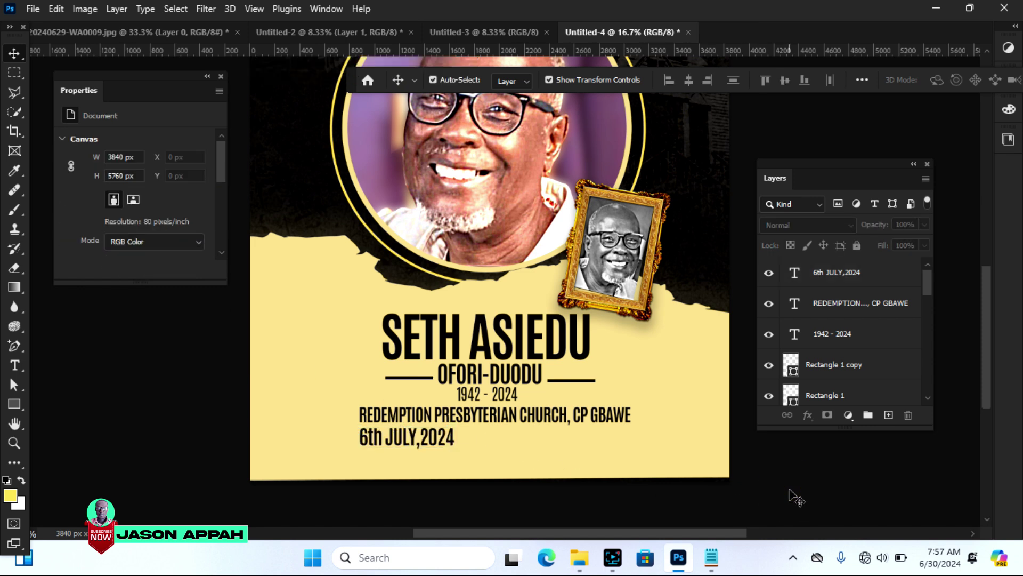
Step: Duplicate the date text across the same line, aligning the copy's right edge with the end of the venue line
click(434, 441)
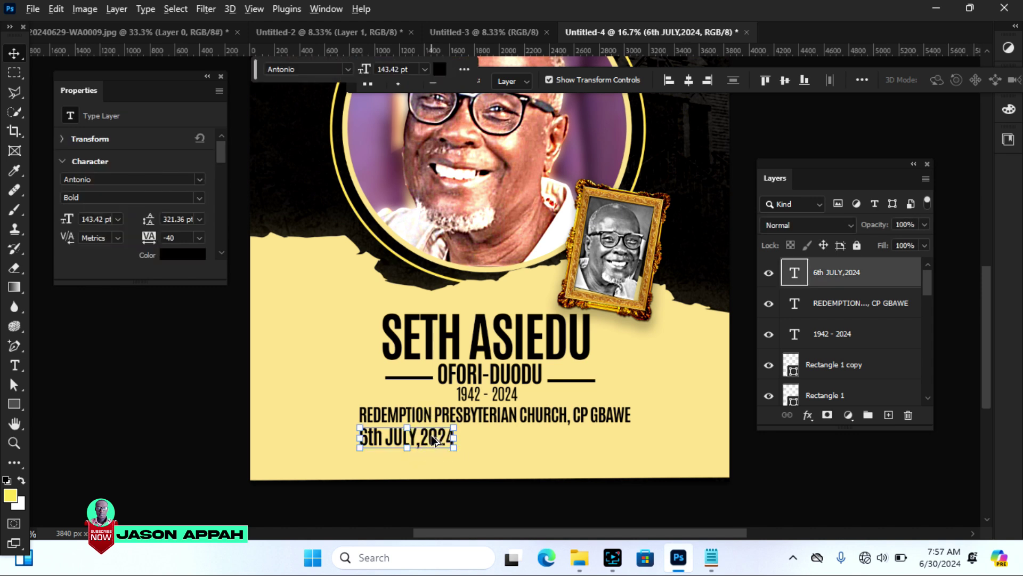
drag(434, 441, 622, 438)
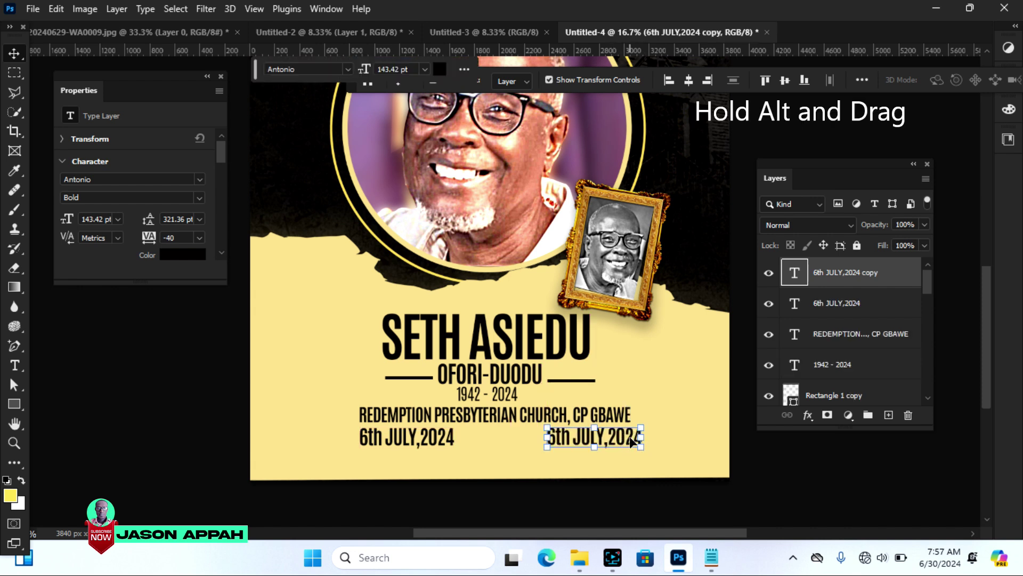
drag(631, 440, 618, 442)
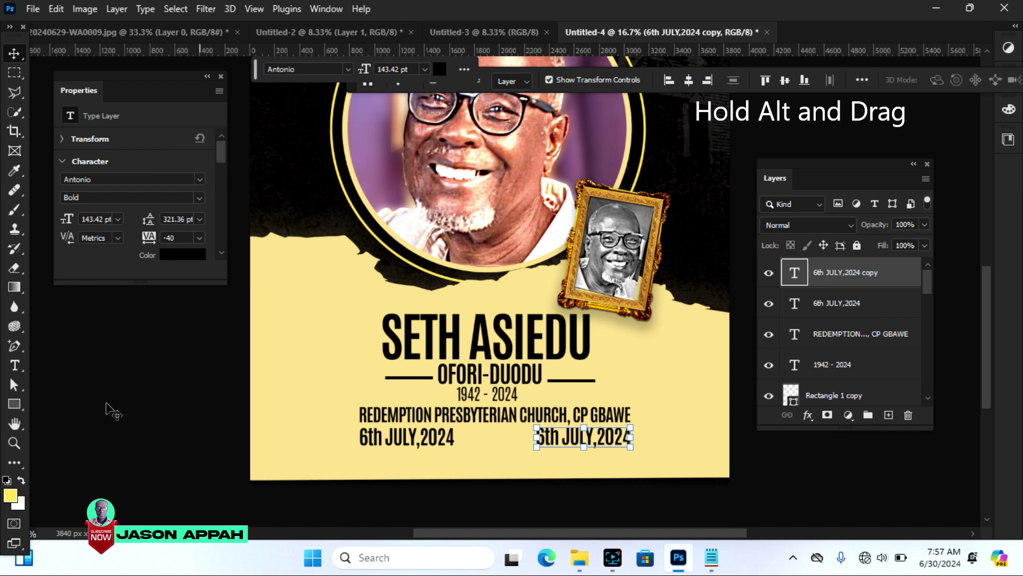
Step: Replace the duplicated date's text with "8:00AM"
click(15, 365)
drag(537, 439, 635, 445)
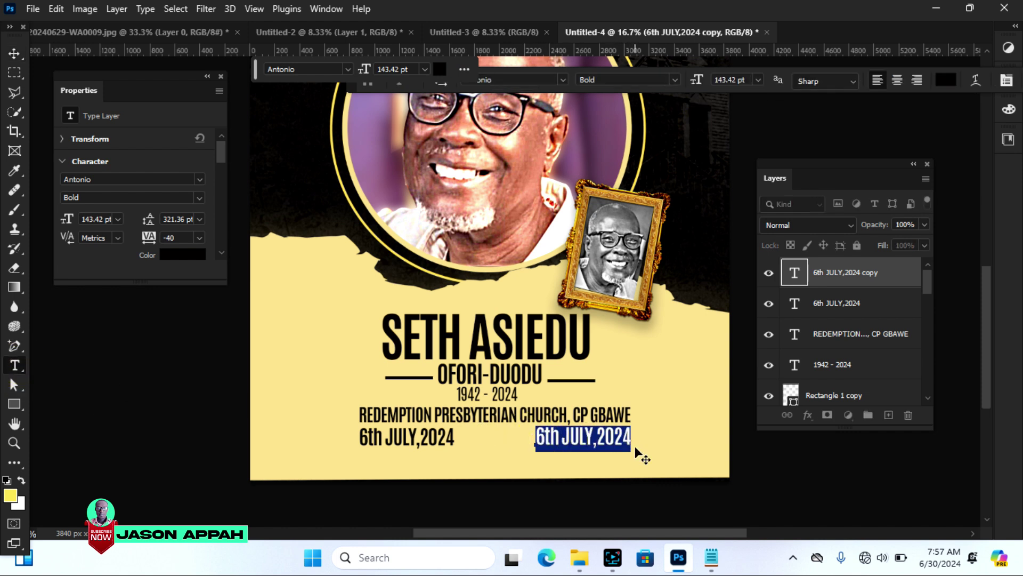
text(8:00am)
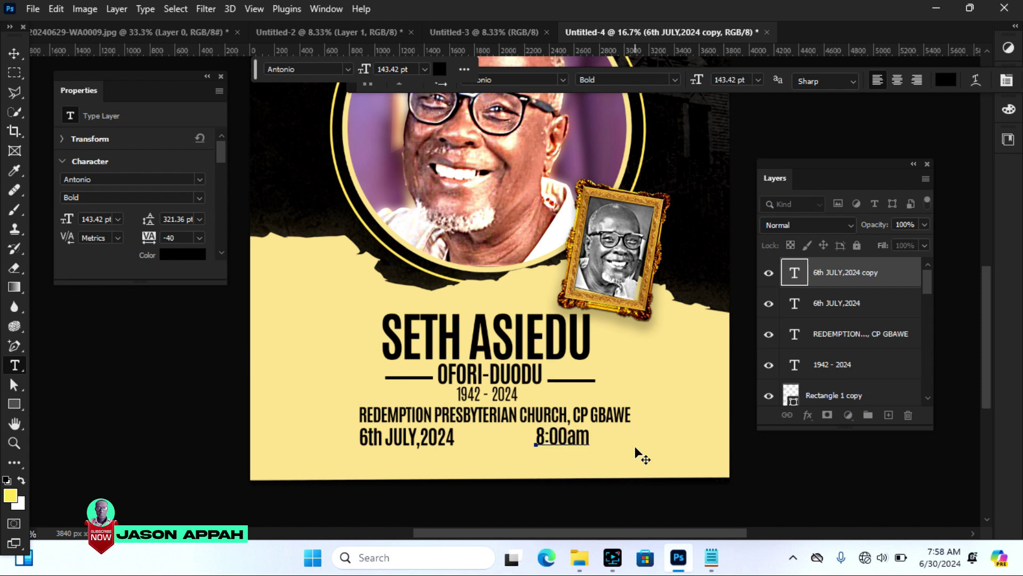
key(Delete)
key(Delete)
text(AM)
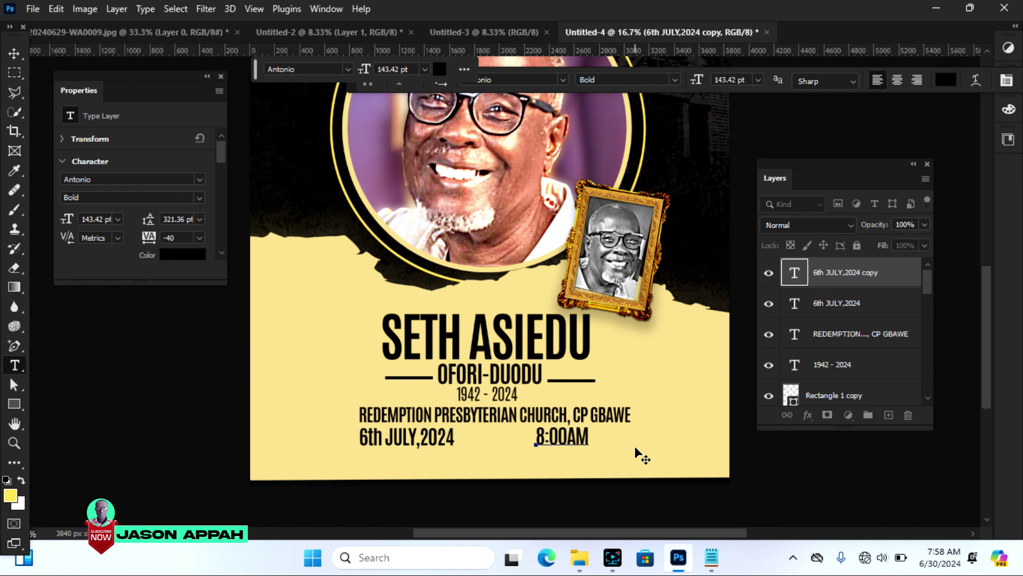
Step: Move the time text right so it ends flush with the venue line, and deselect it
click(13, 53)
drag(581, 442, 623, 442)
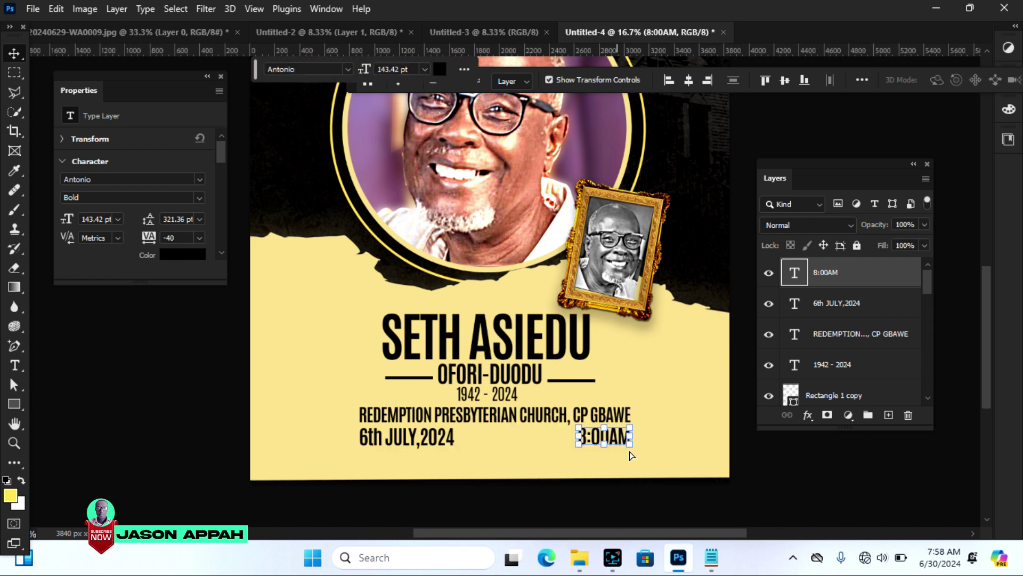
click(775, 485)
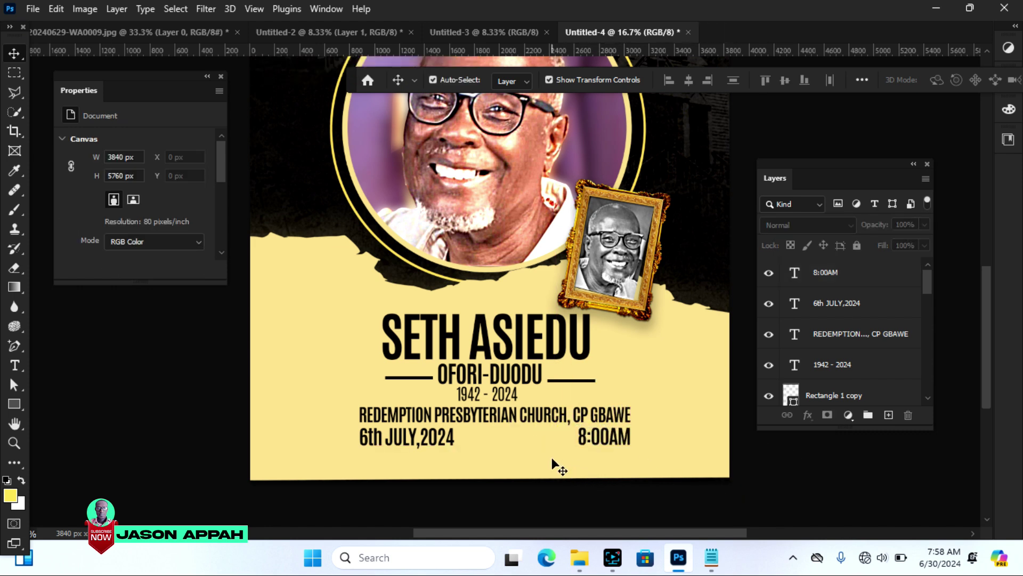
Step: Widen the date text's letter spacing by setting its tracking to 20
click(415, 439)
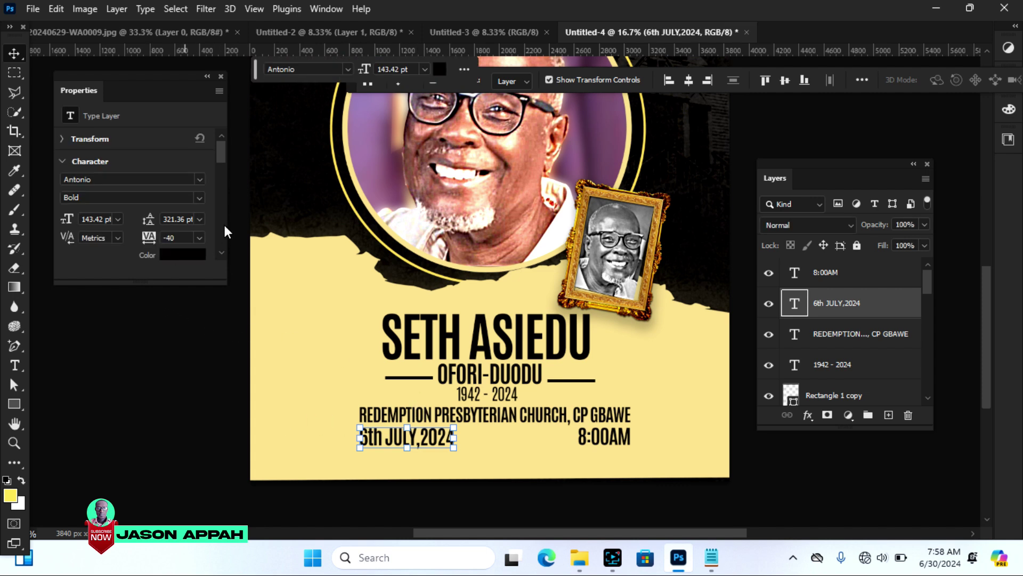
scroll(221, 154, down, 1)
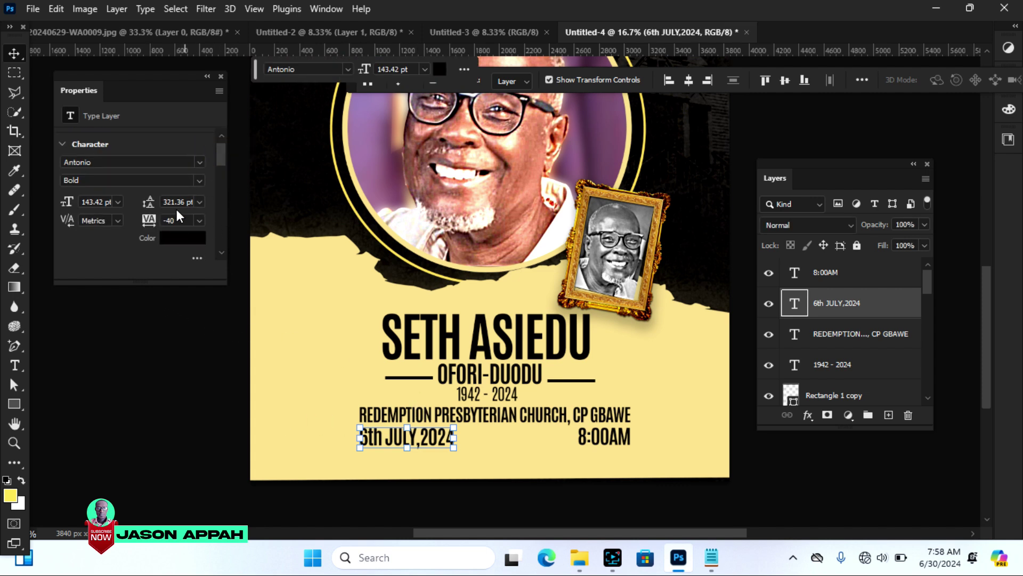
drag(150, 223, 153, 224)
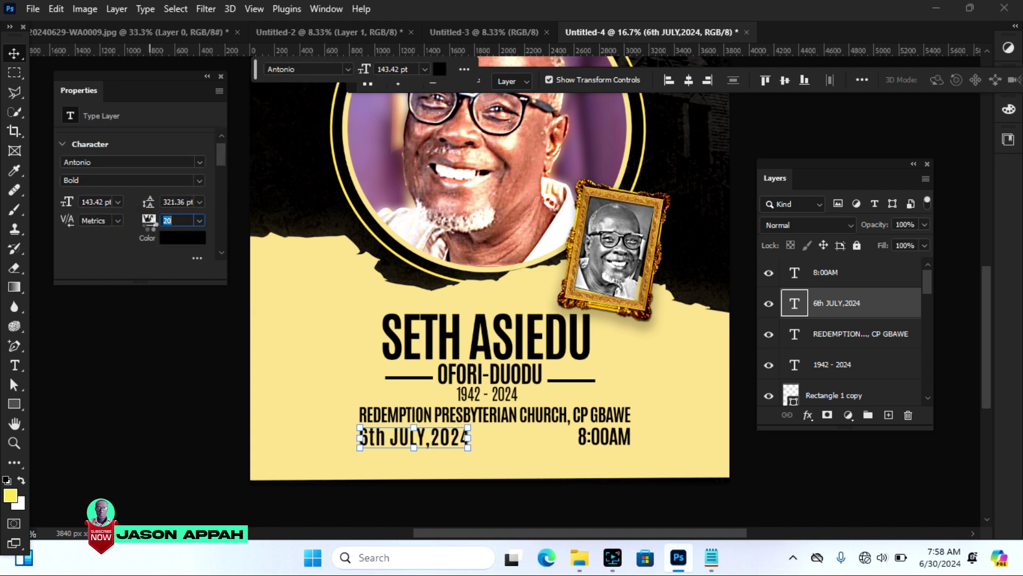
Step: Set the time text's tracking to 80 and move it back flush with the right end of the venue line
click(613, 440)
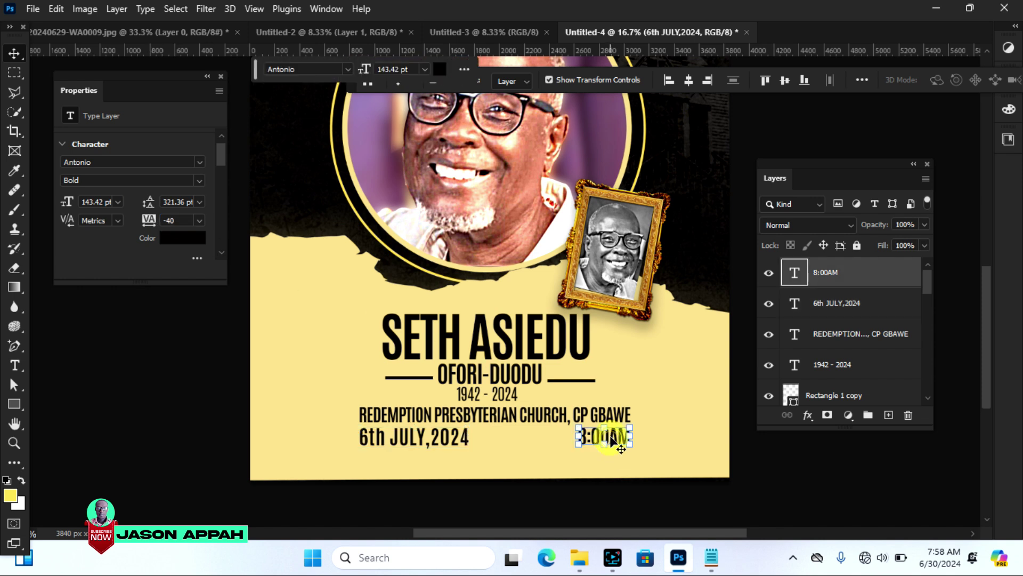
drag(149, 227, 163, 226)
drag(623, 437, 611, 438)
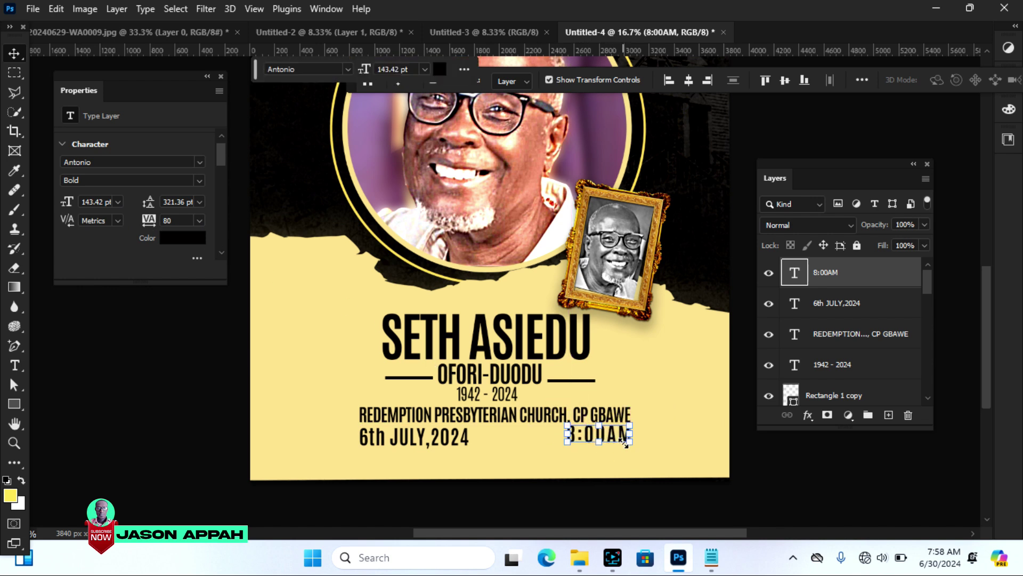
click(767, 479)
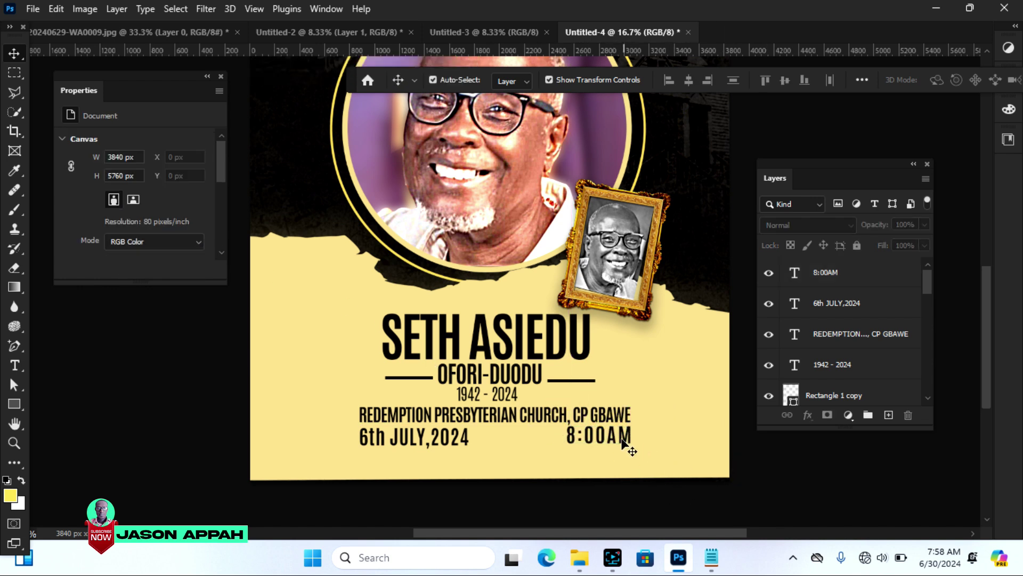
click(602, 442)
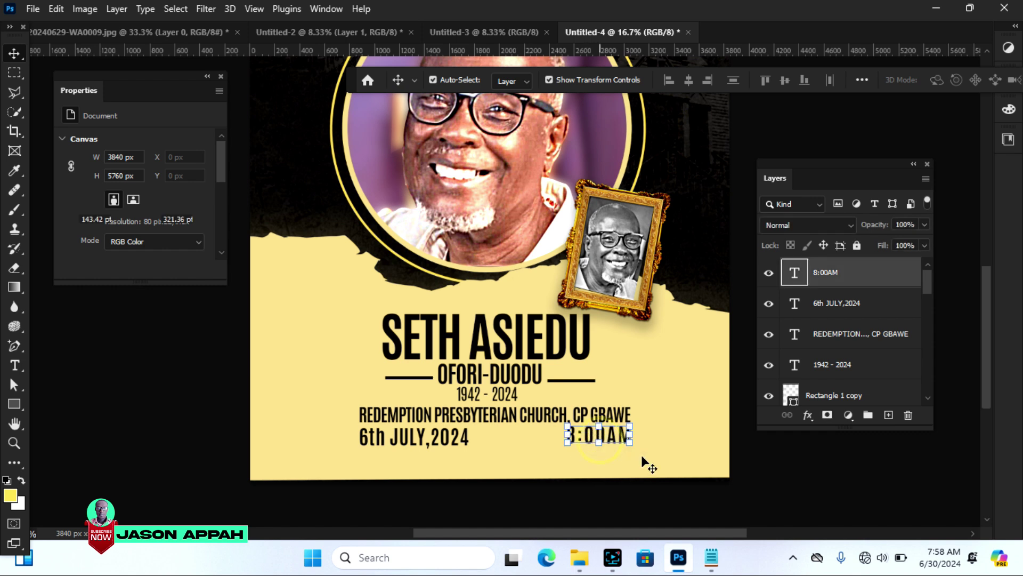
click(757, 482)
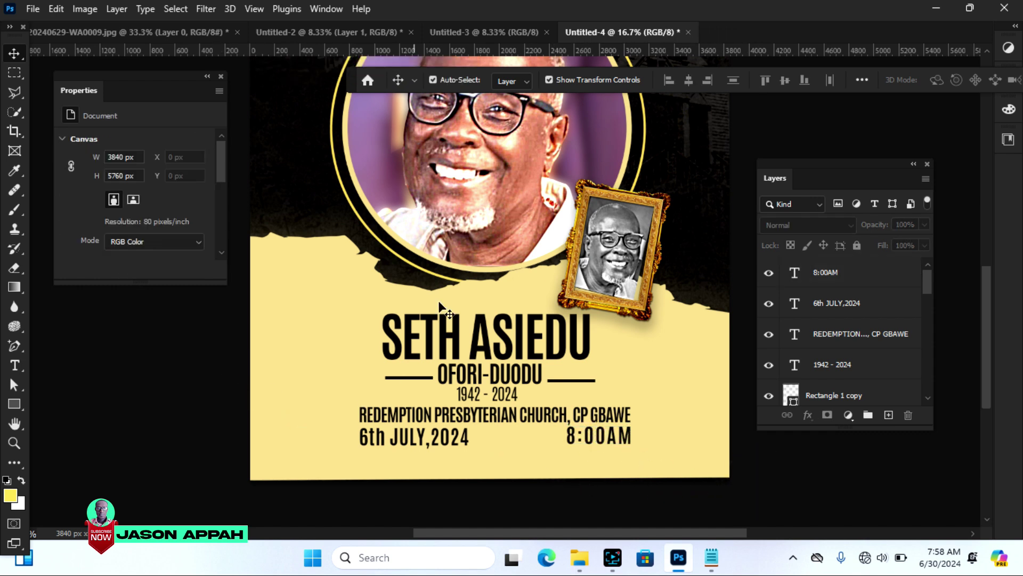
Step: Copy the location pin icon from Untitled-2 into the Untitled-4 poster and scale it down to about 45%
click(367, 35)
drag(491, 314, 450, 341)
drag(479, 286, 447, 350)
scroll(984, 299, down, 1)
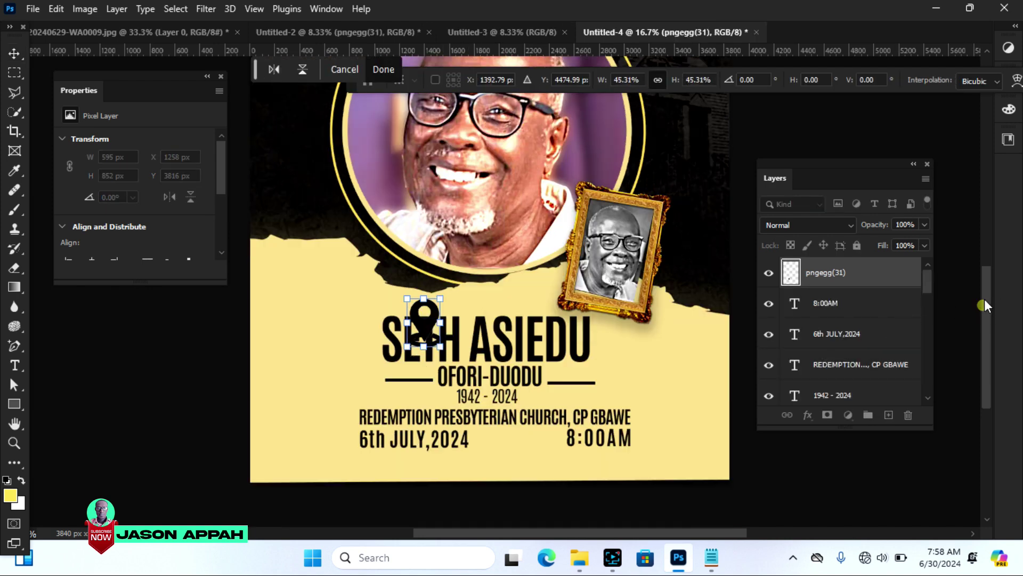
scroll(984, 283, up, 1)
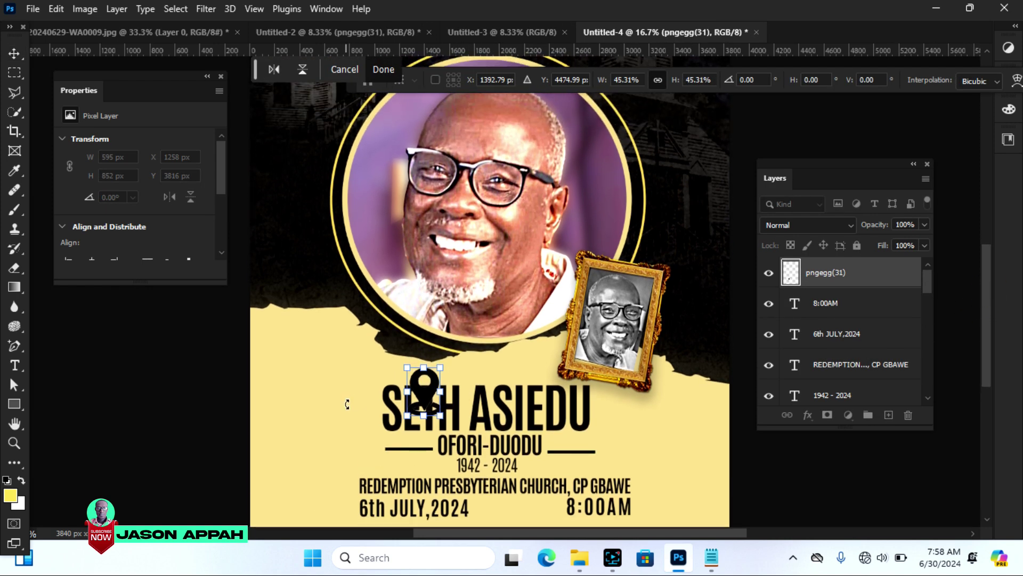
Step: Scale the location pin to about 16%, place it just before the venue line, and commit the transform
drag(444, 365, 352, 495)
key(Down)
key(Down)
key(Down)
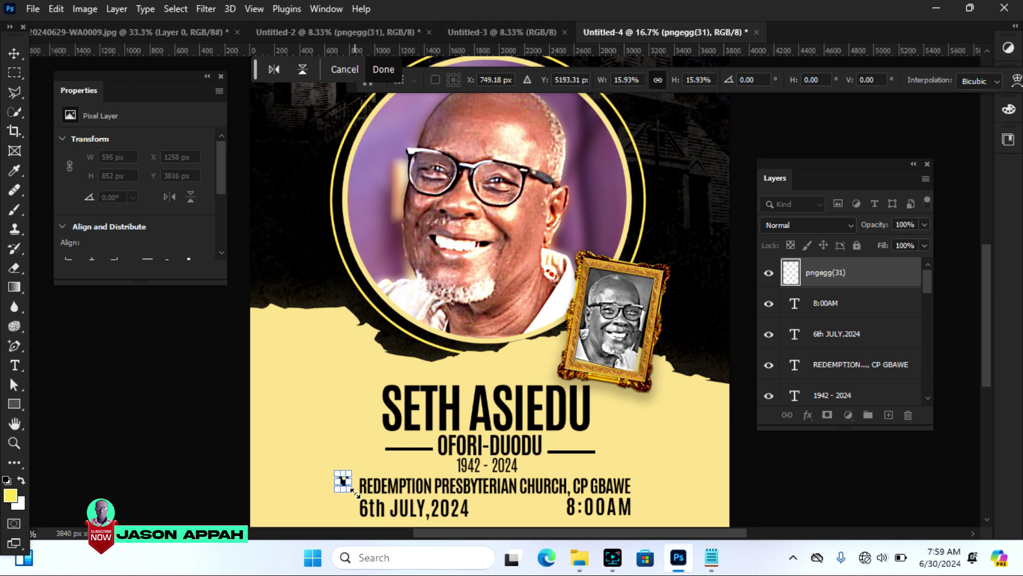
key(Down)
key(Down)
key(Right)
key(Right)
key(Right)
key(Right)
key(Right)
key(Right)
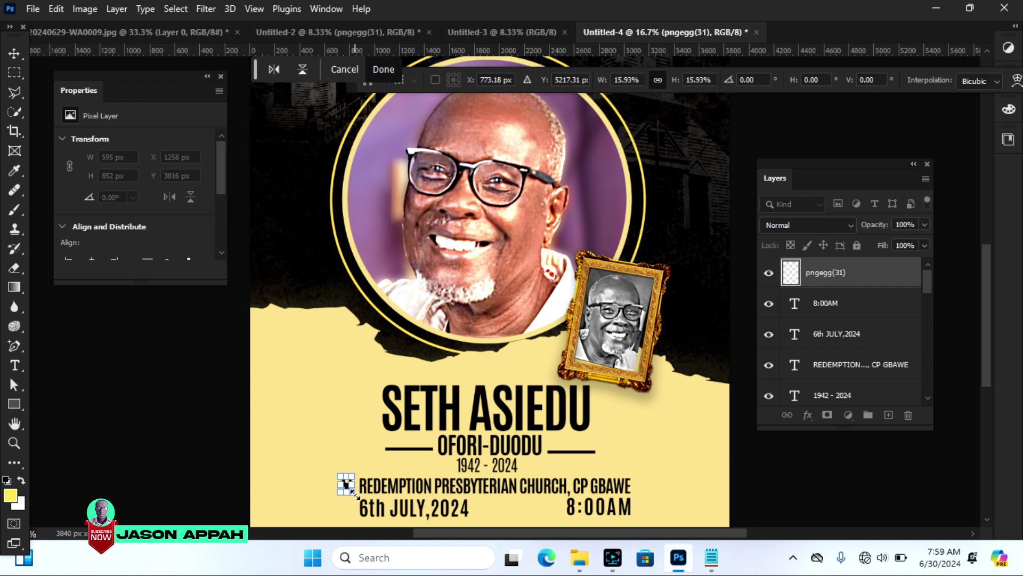
key(Down)
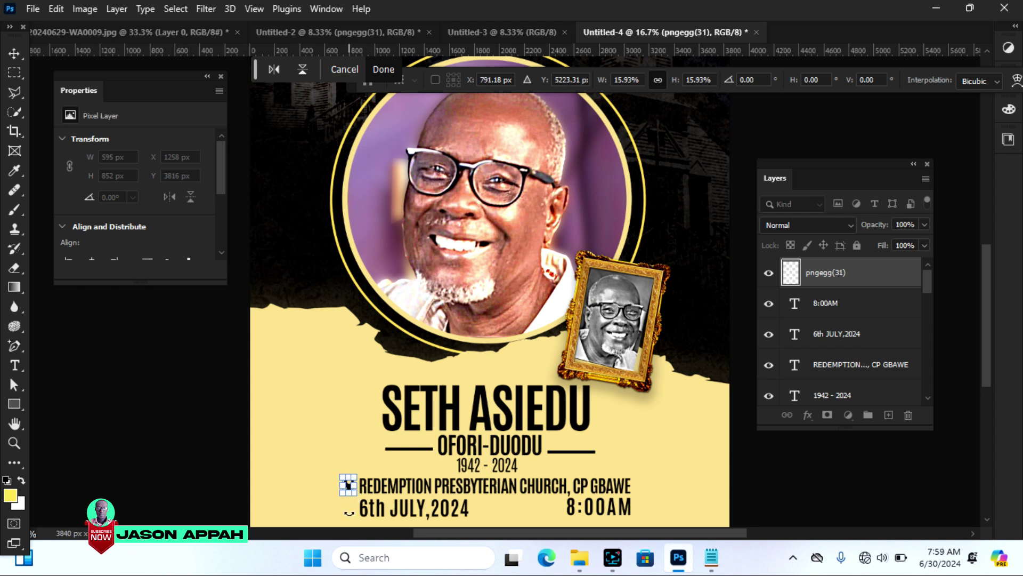
key(Return)
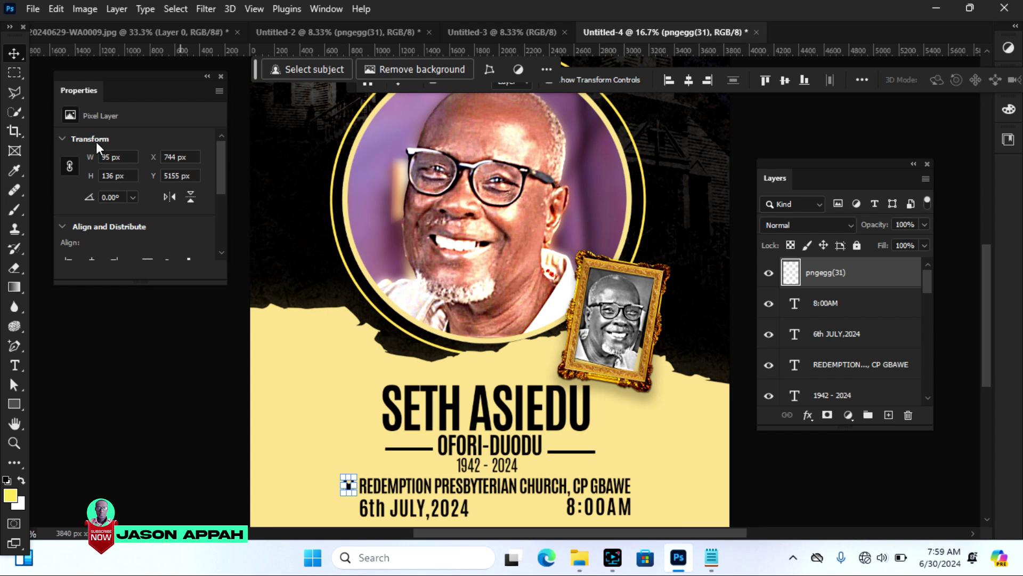
click(203, 405)
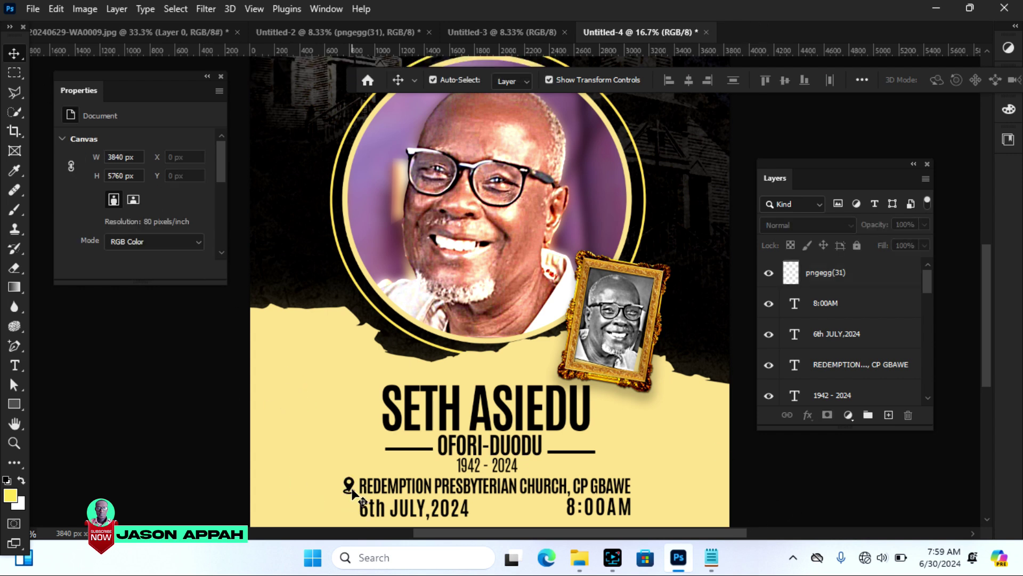
Step: Nudge the location pin down to Y 5161 px so it lines up with the venue text, and deselect it
click(349, 488)
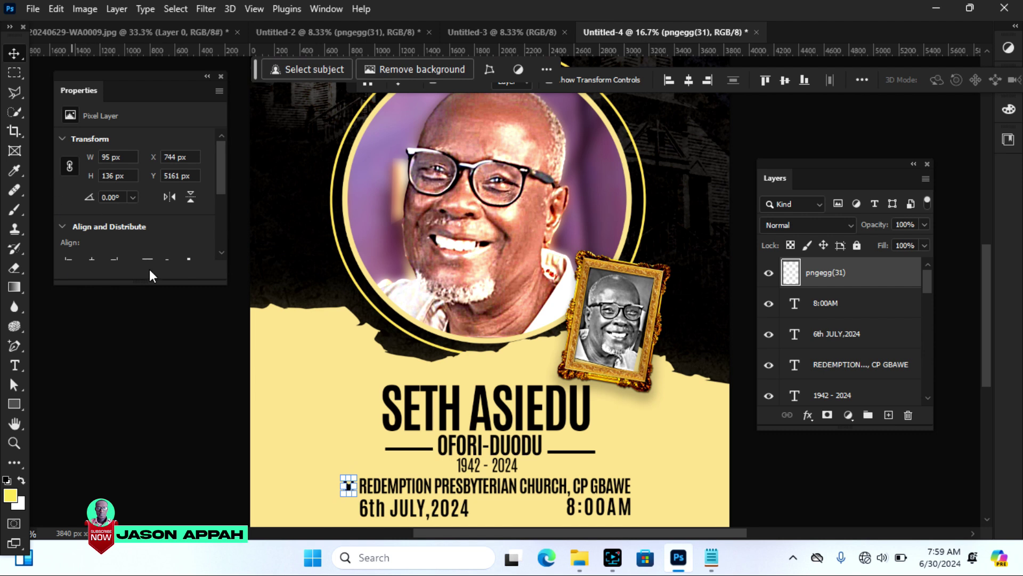
click(170, 417)
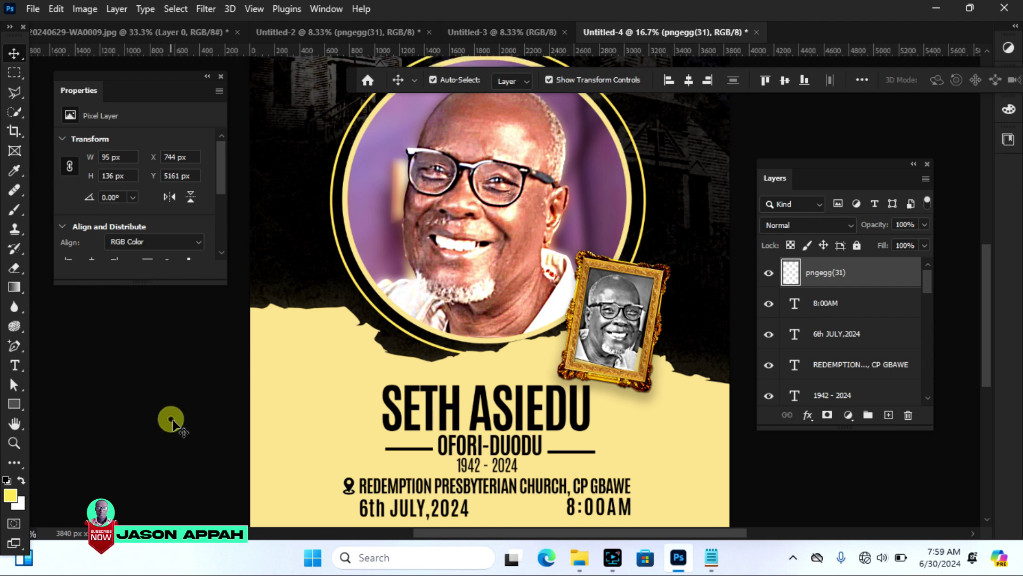
click(351, 488)
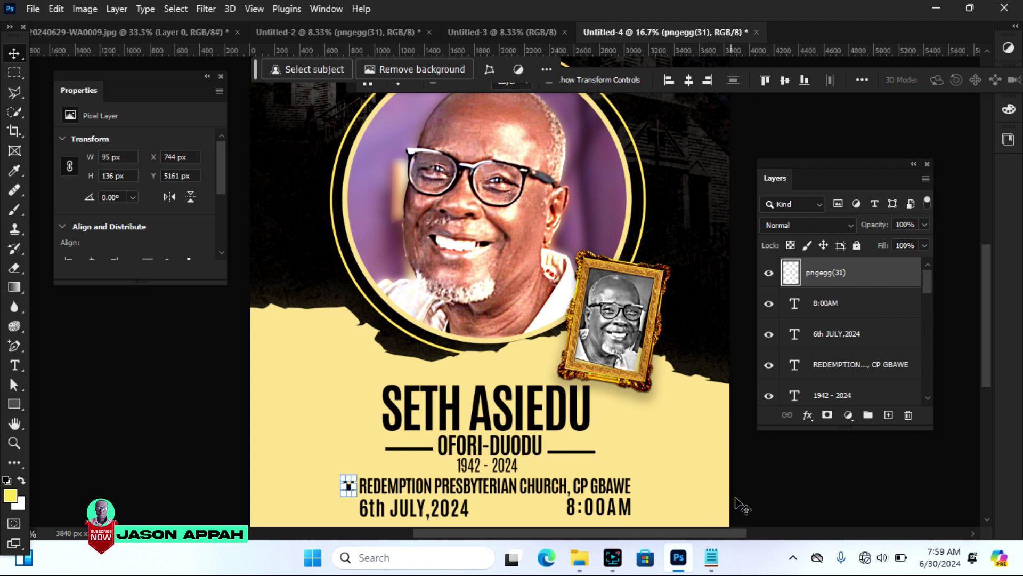
click(768, 486)
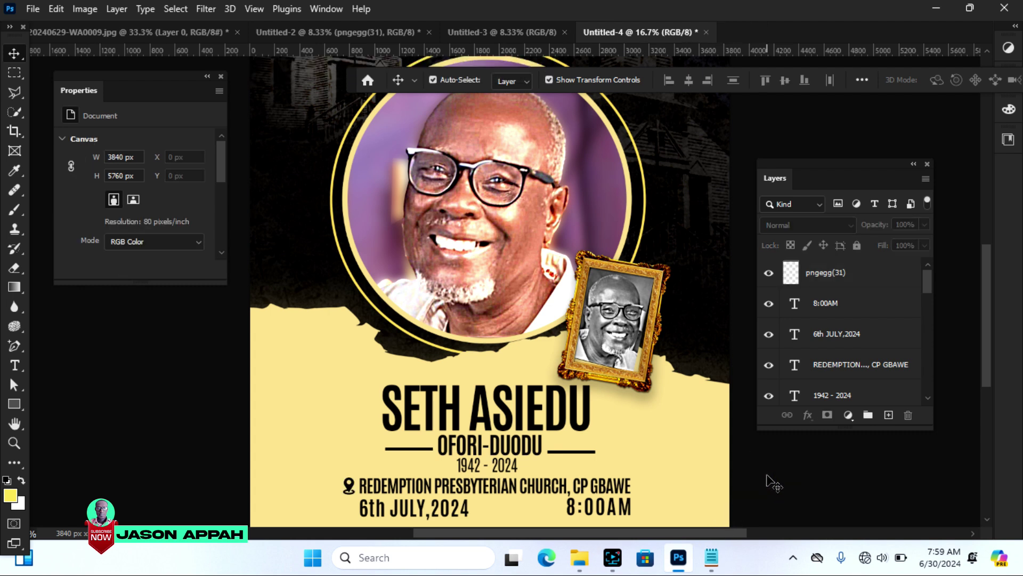
Step: Copy the clock icon from Untitled-2 into the poster beside the time text and scale it to about 51%
click(337, 28)
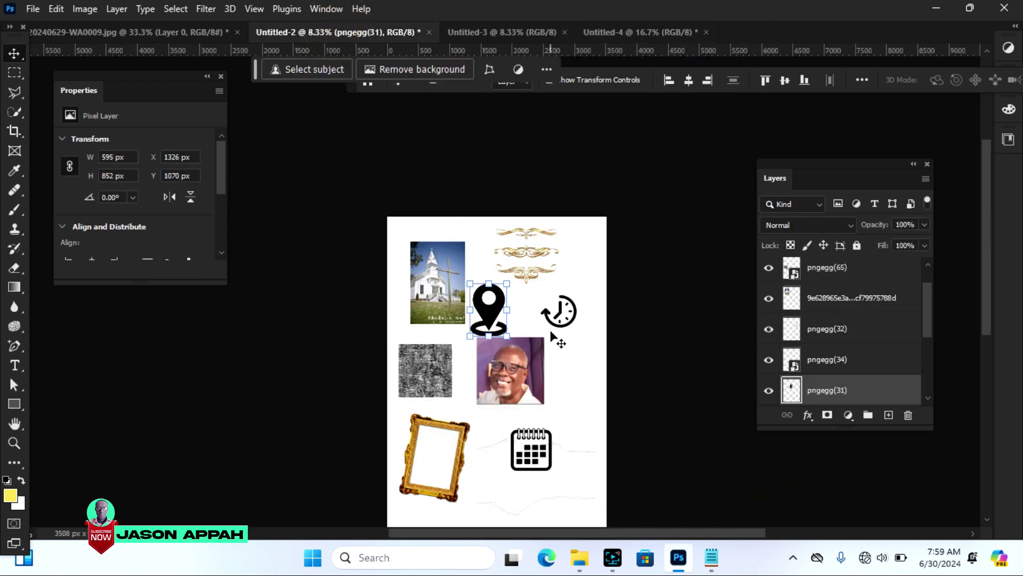
drag(570, 323, 530, 506)
drag(492, 473, 528, 504)
scroll(990, 318, down, 3)
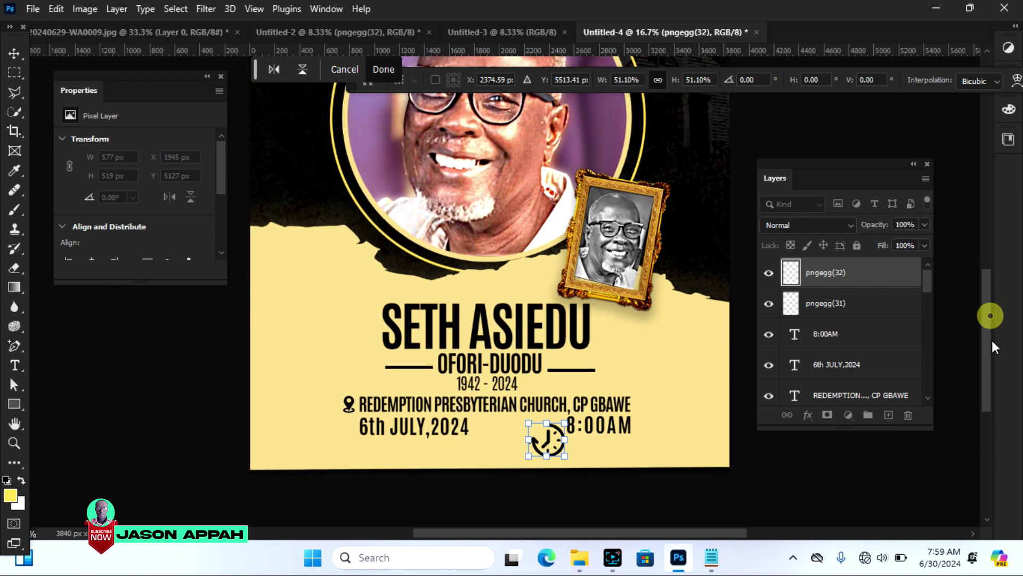
Step: Scale the clock icon to about 29%, place it just before "8:00AM" at the text's height, and commit the transform
drag(556, 447, 551, 438)
key(Up)
key(Up)
key(Right)
key(Right)
key(Right)
key(Right)
key(Right)
key(Right)
key(Right)
key(Right)
key(Right)
key(Right)
key(Right)
key(Right)
key(Right)
key(Right)
key(Right)
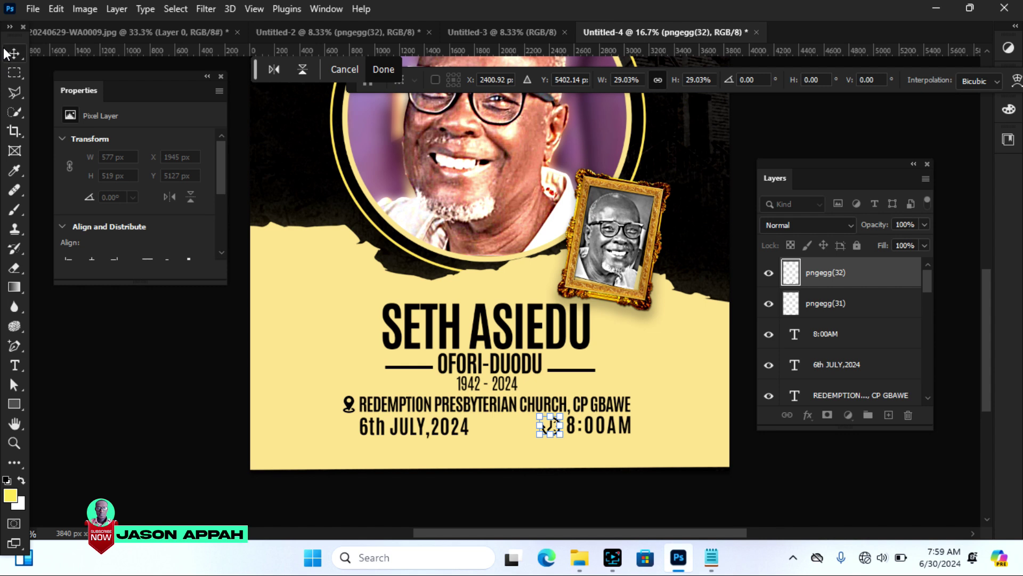
key(Return)
click(765, 474)
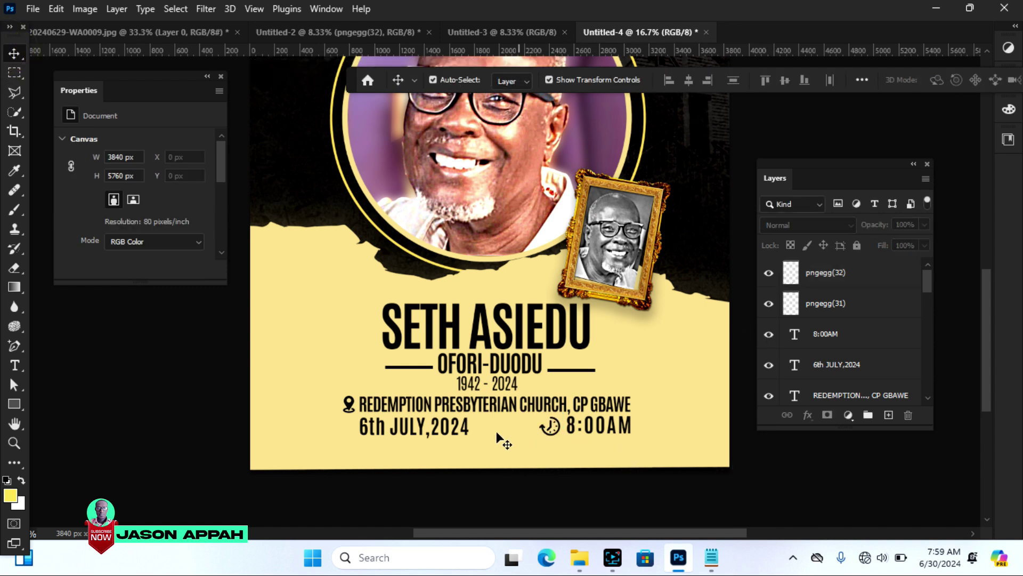
Step: Copy the calendar icon from Untitled-2 into the poster near the date text and scale it to about 38%
click(365, 32)
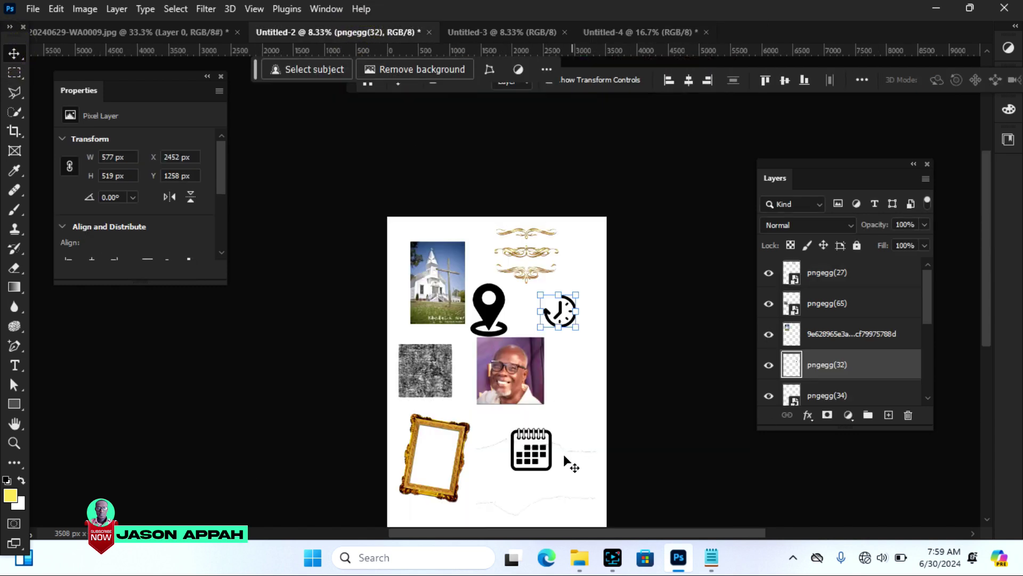
drag(537, 453, 634, 65)
drag(350, 485, 350, 480)
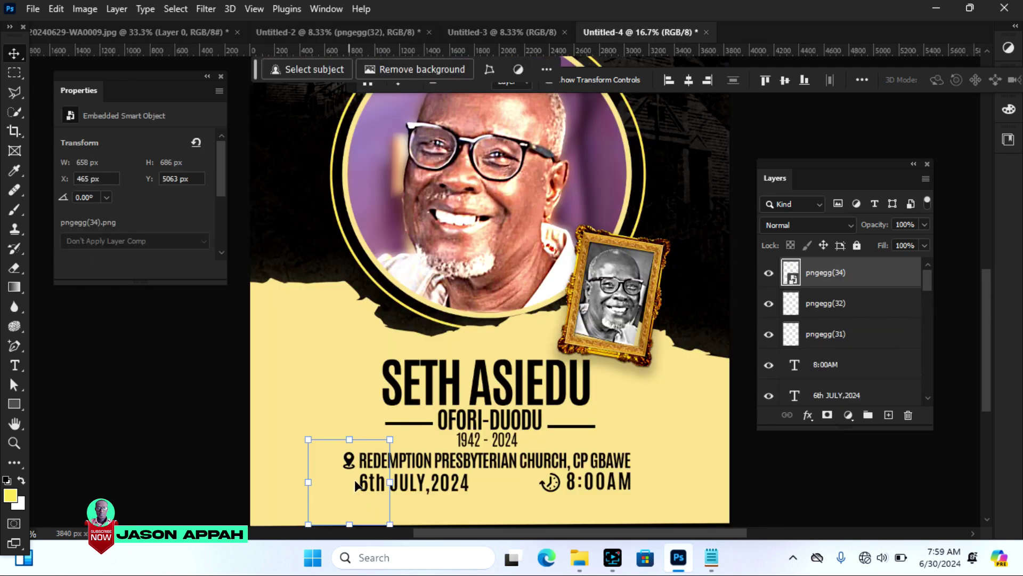
drag(393, 439, 379, 451)
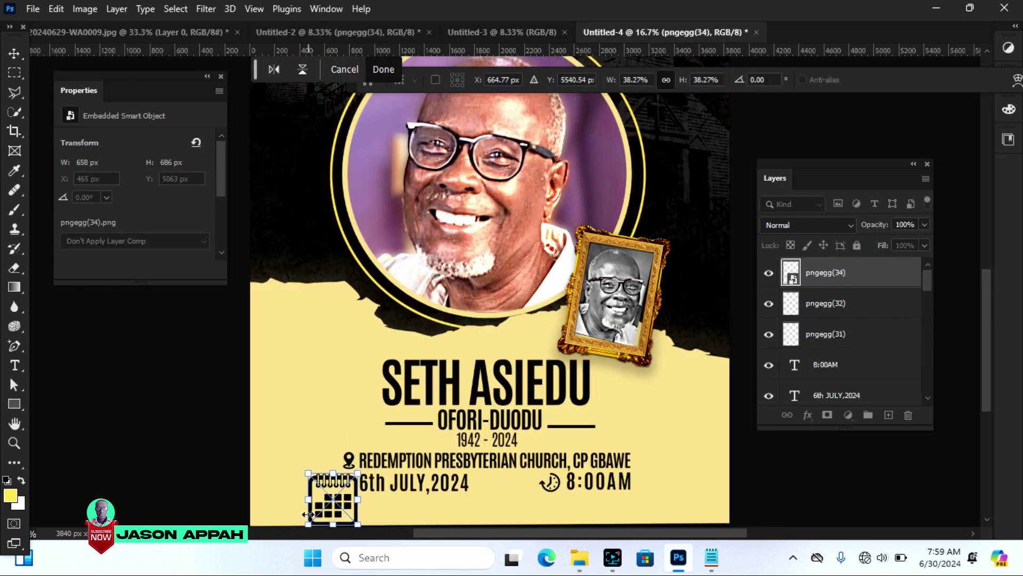
Step: Scale the calendar icon to about 13%, place it just before the date under the location pin, and commit the transform
click(311, 530)
drag(398, 530, 546, 530)
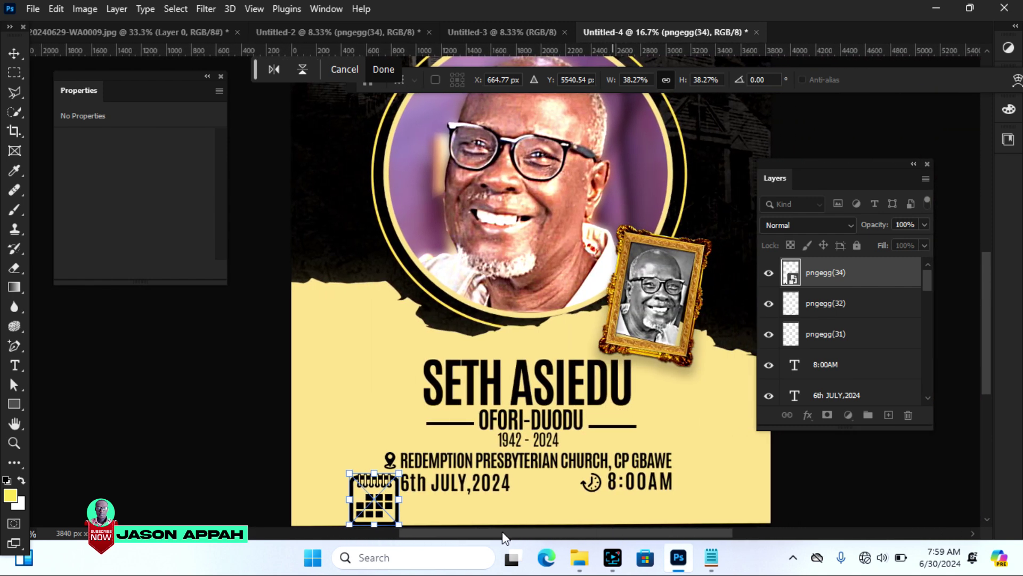
click(348, 530)
drag(434, 533, 677, 532)
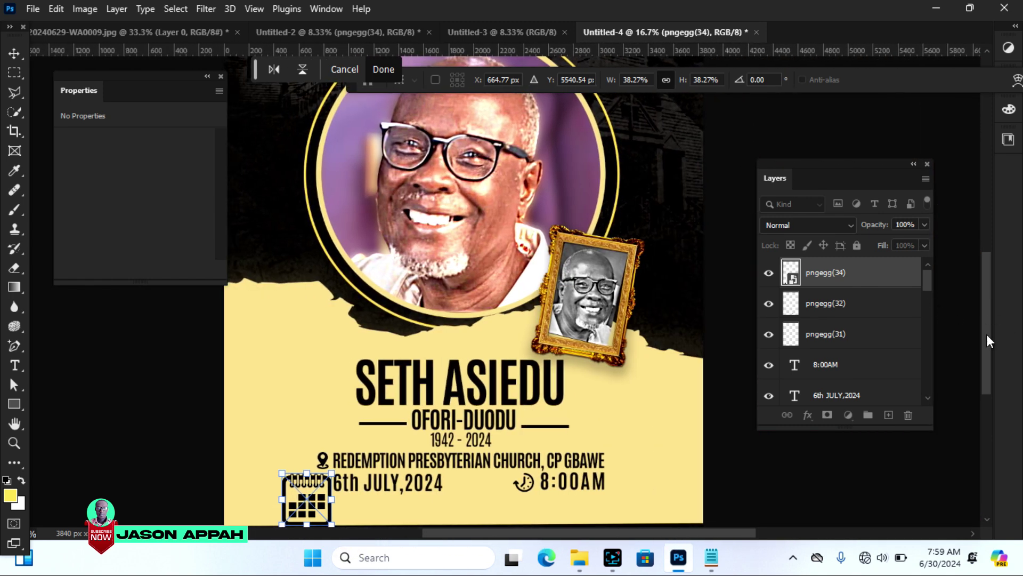
drag(987, 335, 986, 363)
drag(331, 439, 291, 408)
key(shift+Right)
key(shift+Right)
key(shift+Right)
key(shift+Right)
key(shift+Right)
key(shift+Right)
key(shift+Right)
key(shift+Right)
key(shift+Right)
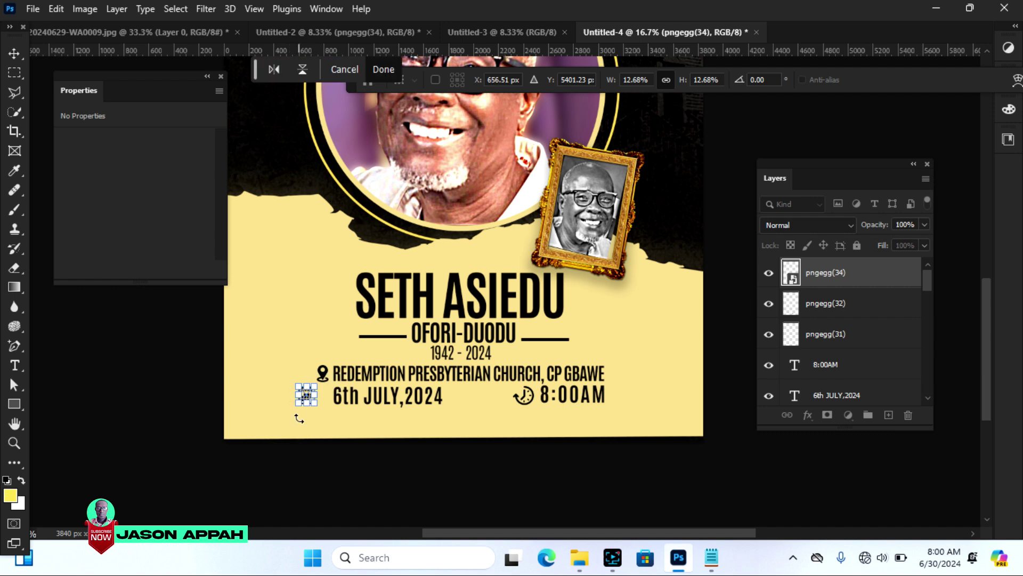
key(Right)
key(Right)
key(Right)
key(Right)
key(Right)
key(Right)
key(Right)
key(Right)
key(Right)
key(Right)
key(Right)
key(Right)
key(Right)
key(Right)
key(Right)
key(Right)
key(Right)
key(Right)
key(Right)
key(Right)
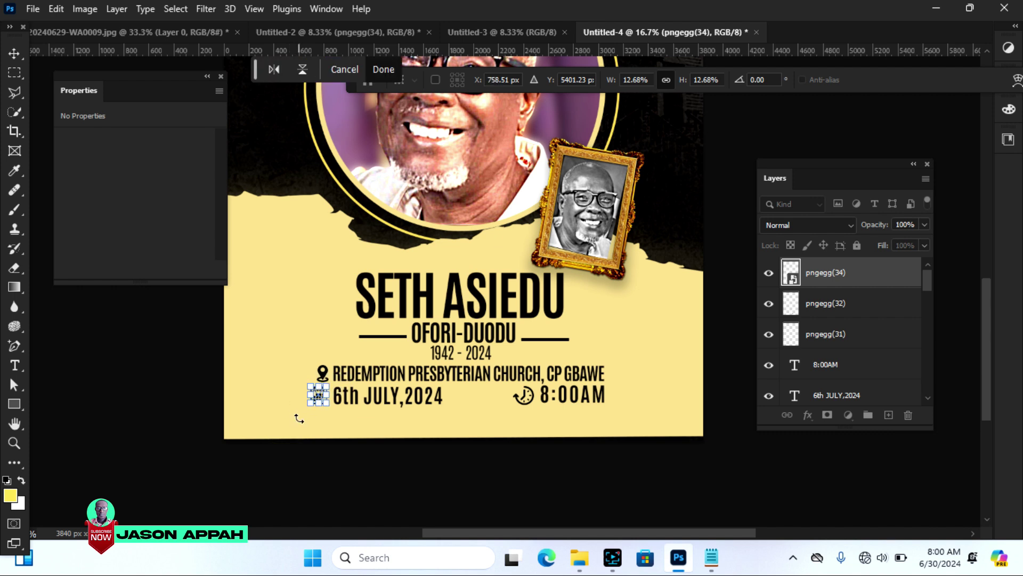
click(13, 53)
click(161, 405)
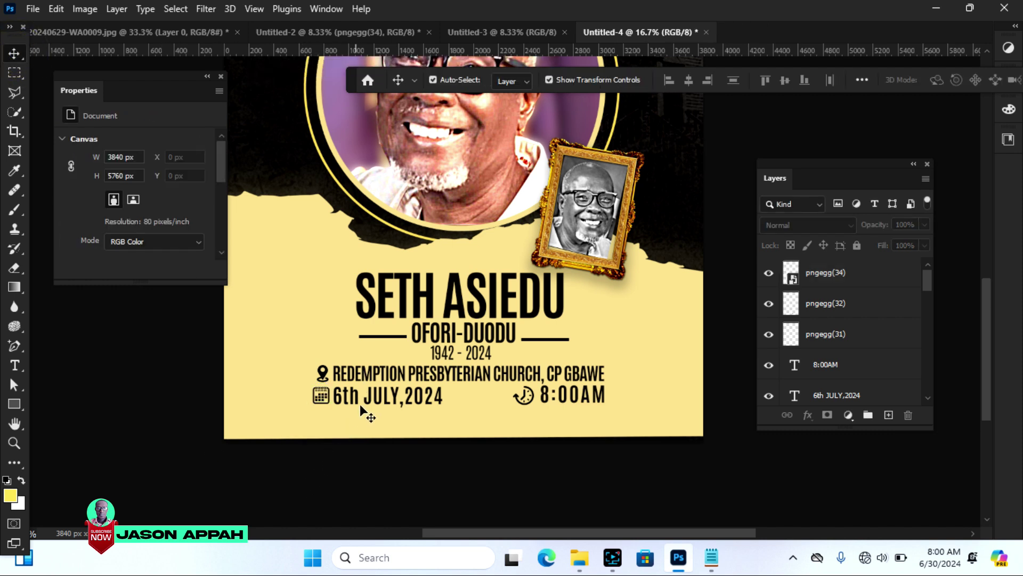
Step: Draw a vertical divider rectangle about 18 × 150 px between the date and the time, filled with the black sampled from the name text
click(14, 404)
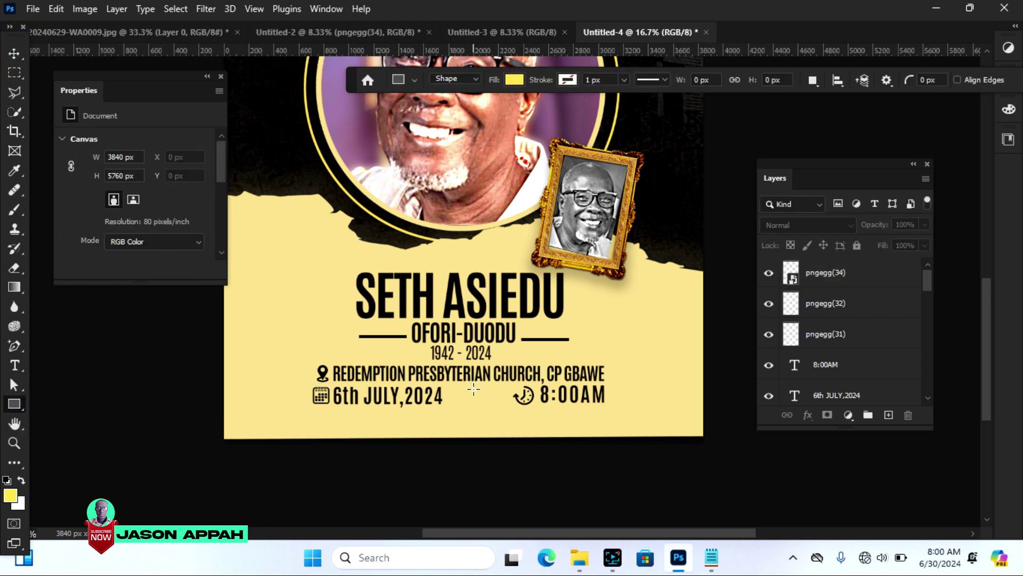
drag(477, 390, 478, 408)
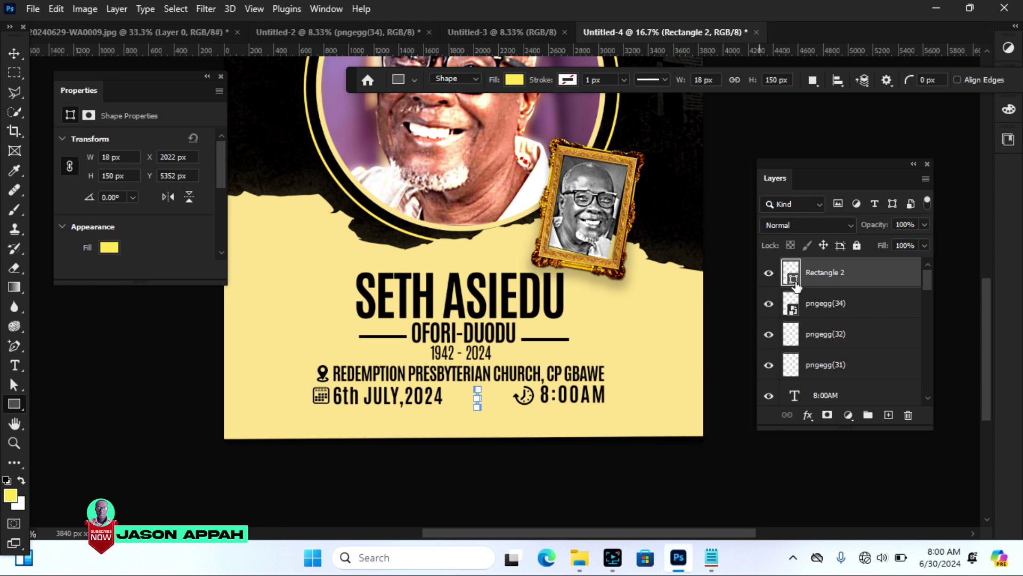
double_click(794, 282)
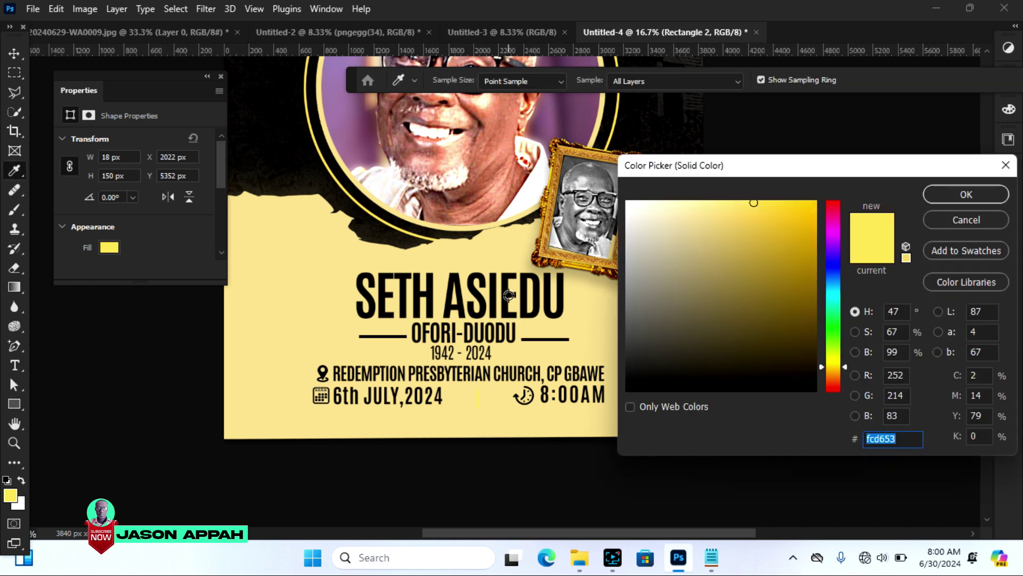
click(509, 296)
click(946, 193)
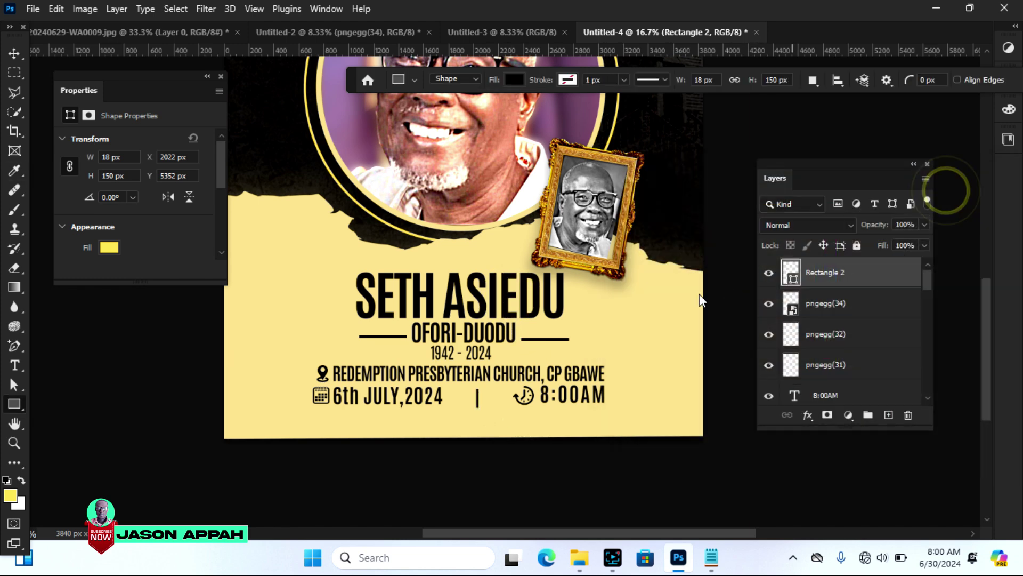
Step: Nudge the vertical divider up so it lines up with the date and time text, and deselect it
click(14, 54)
key(Up)
key(Up)
key(Up)
key(Up)
key(Up)
key(Up)
click(711, 397)
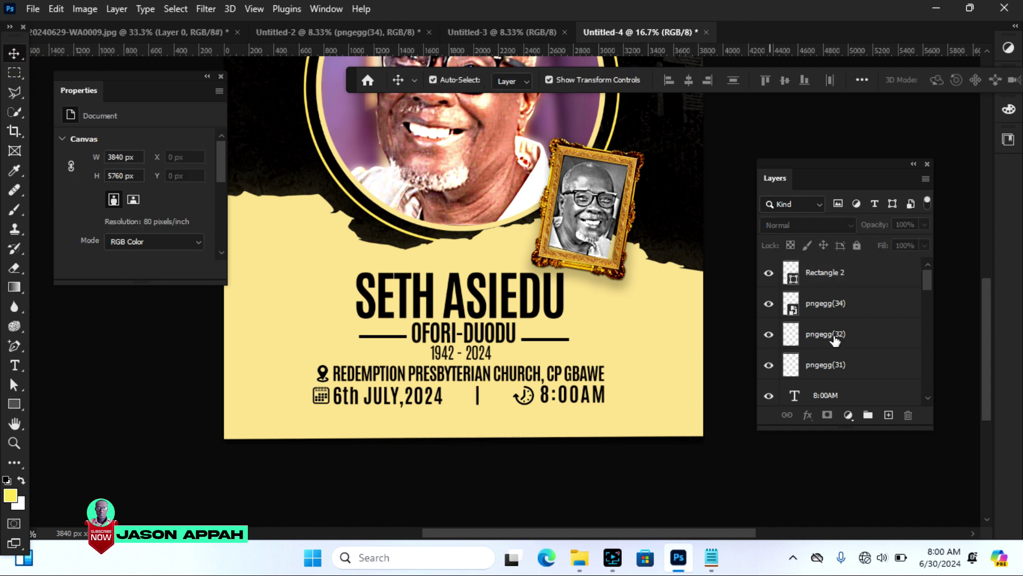
Step: Fit the whole poster in view and move the floating options bar up clear of the artwork
key(ctrl+minus)
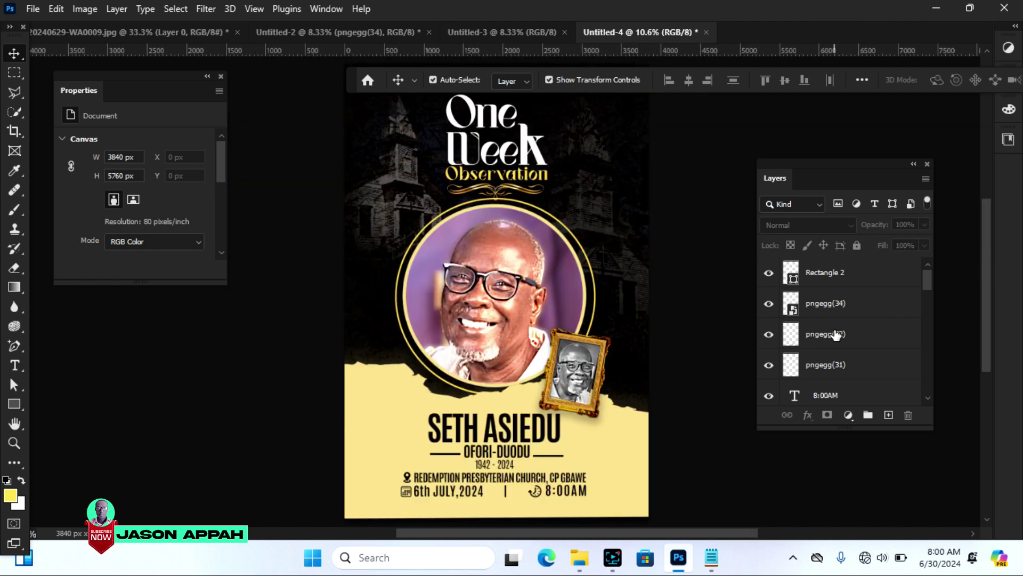
drag(350, 79, 342, 55)
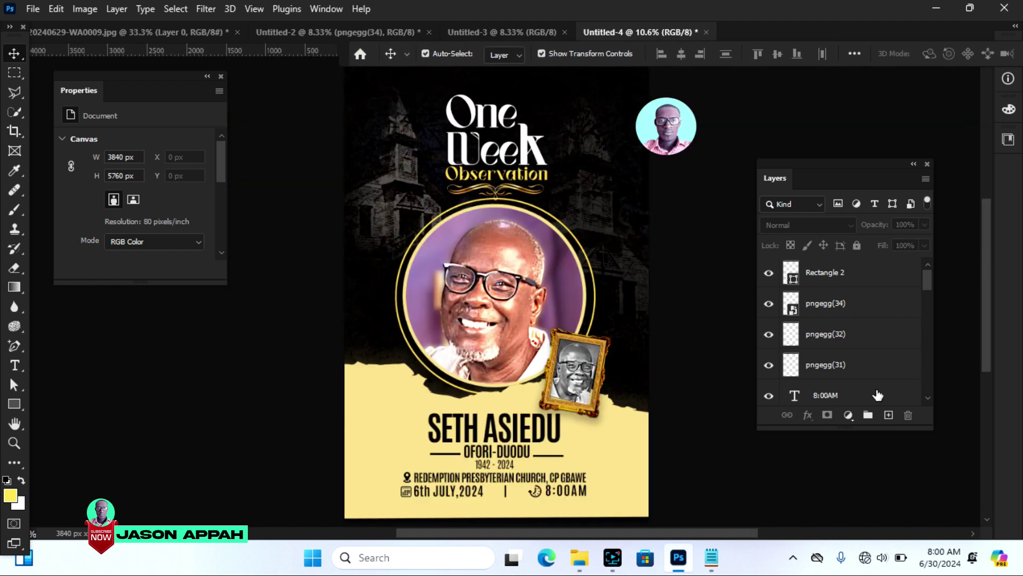